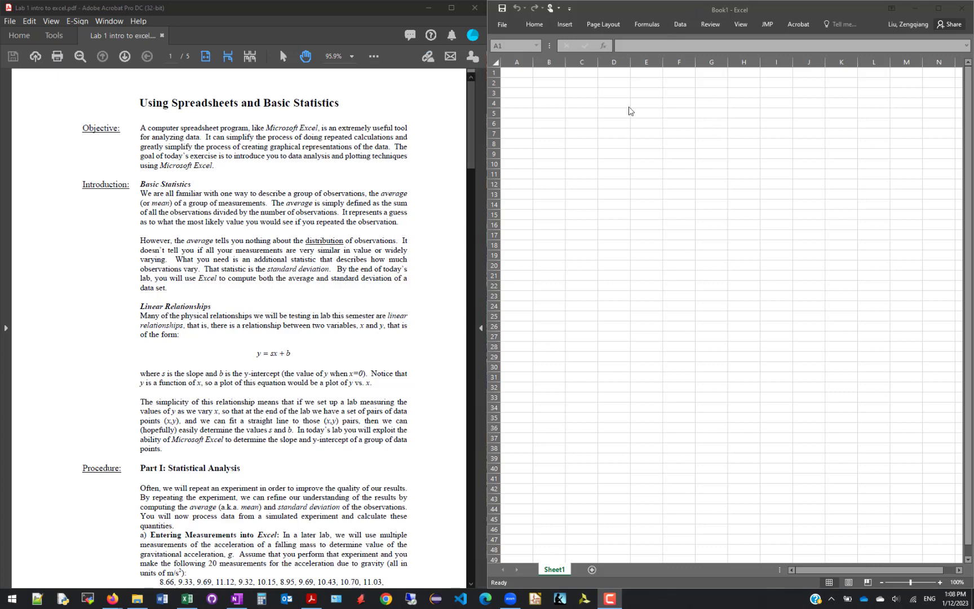
Look over the lab handout's introduction down to the start of Part I: Statistical Analysis
left_click(521, 74)
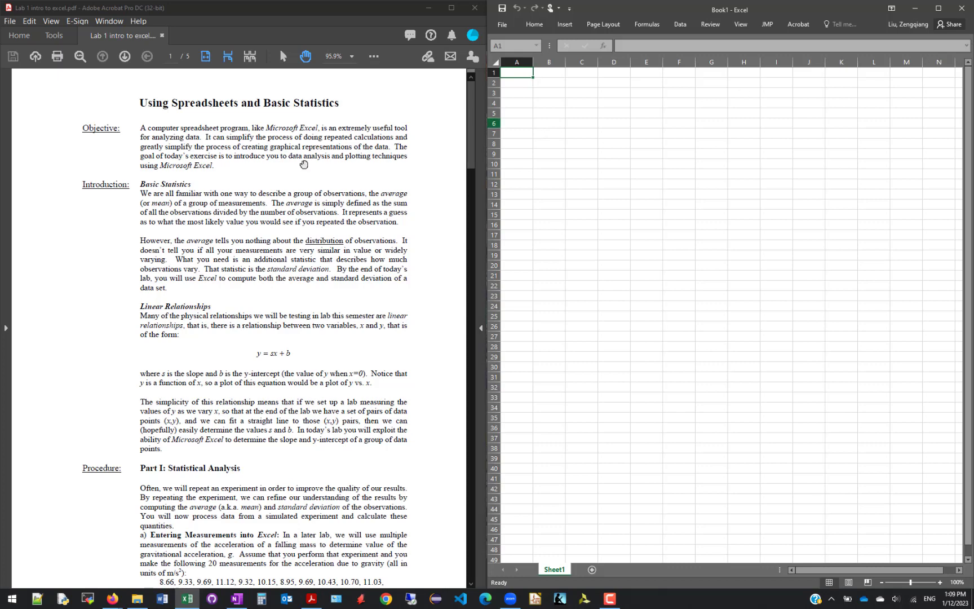
scroll(304, 165, "down", 2)
left_click(322, 209)
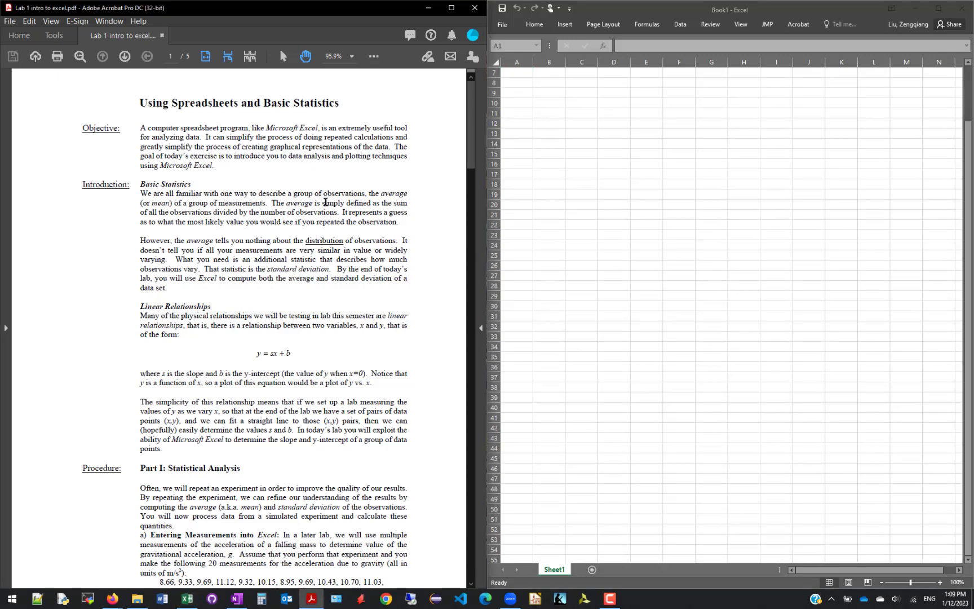
scroll(325, 202, "down", 1)
scroll(325, 202, "down", 3)
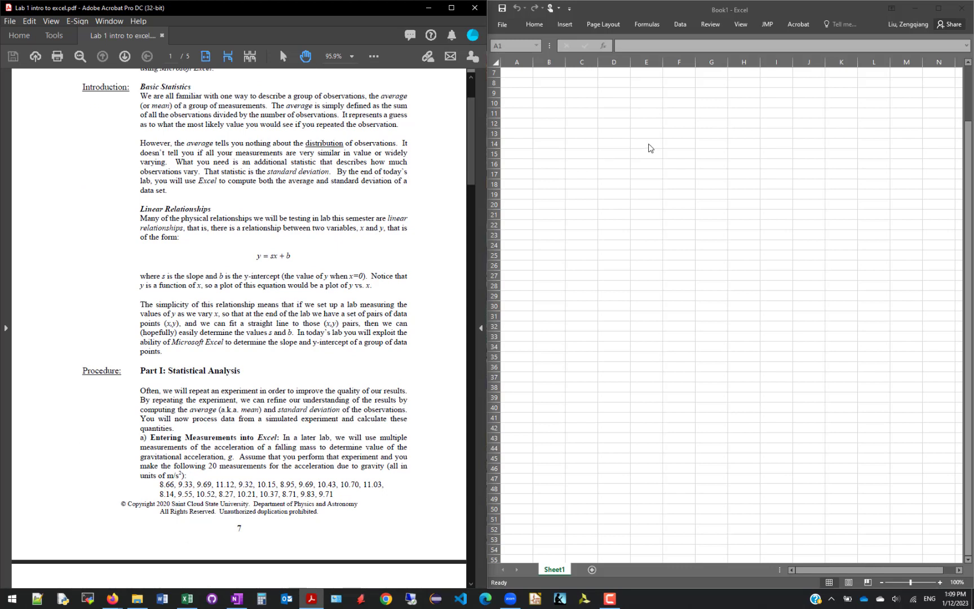
left_click(647, 142)
scroll(646, 142, "up", 2)
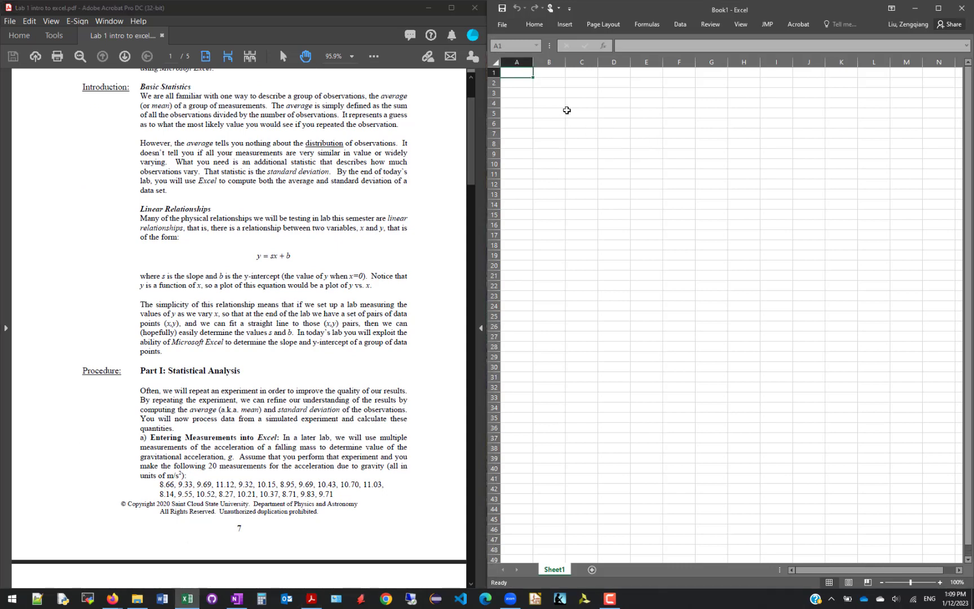
Examine the worksheet's column and row layout by selecting cell B2, column B, row 2, cell F9 and row 10
left_click(539, 81)
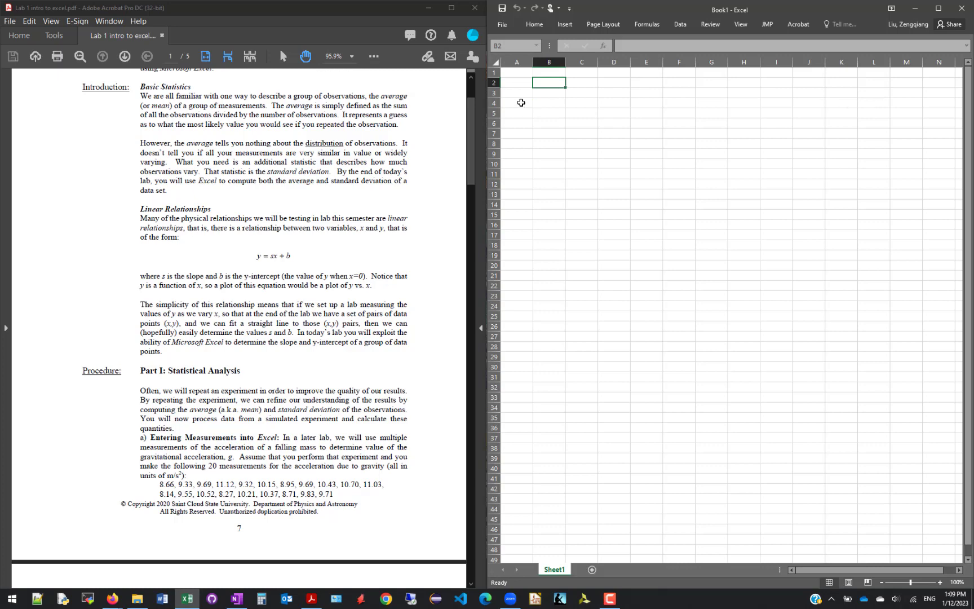
left_click(552, 61)
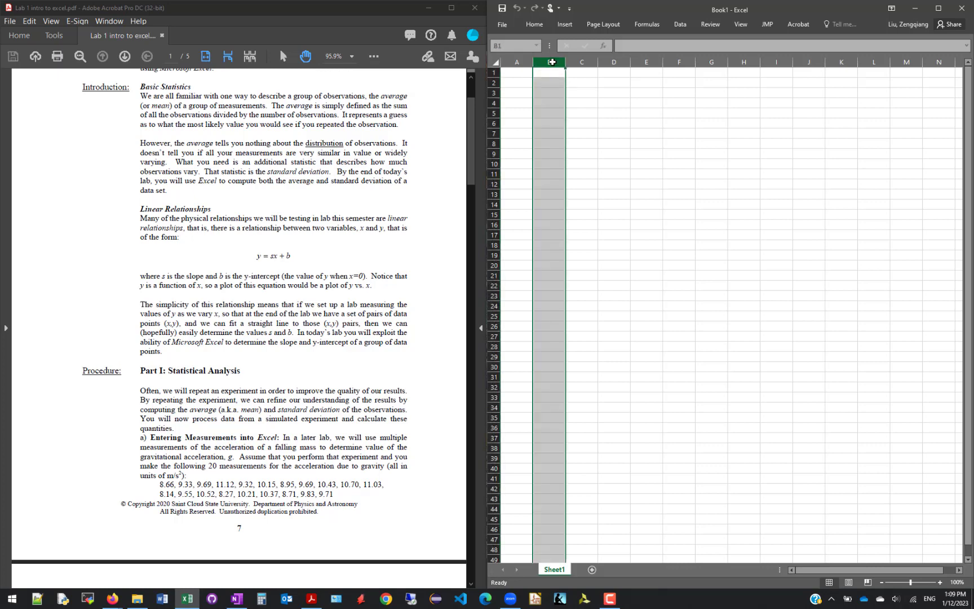
left_click(493, 82)
left_click(554, 82)
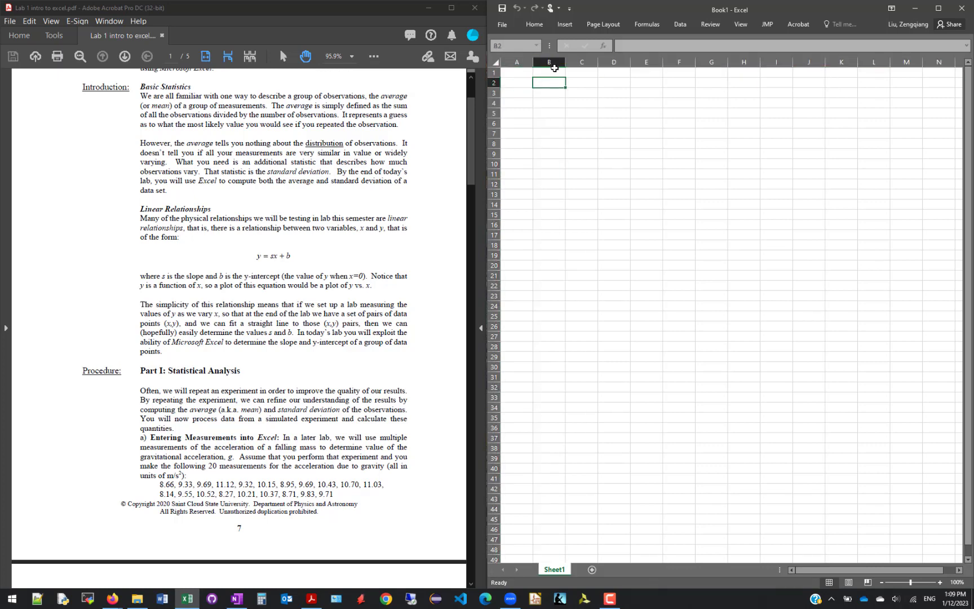
left_click(691, 151)
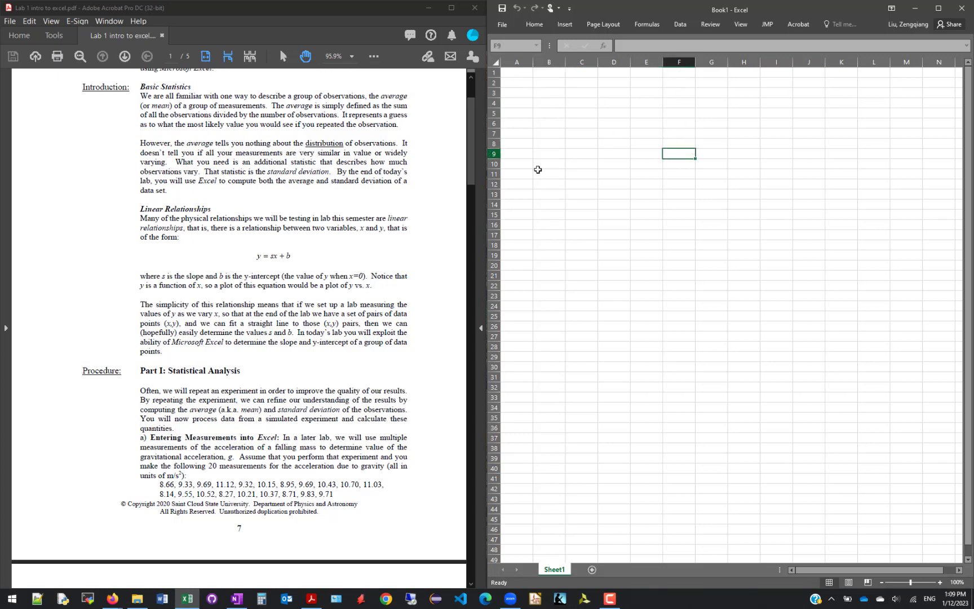
left_click(554, 66)
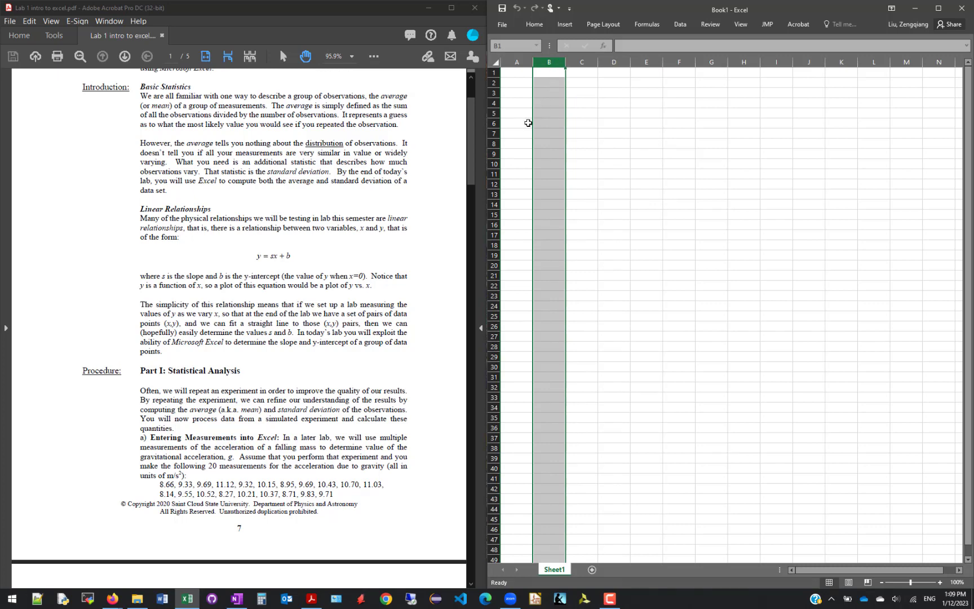
left_click(492, 163)
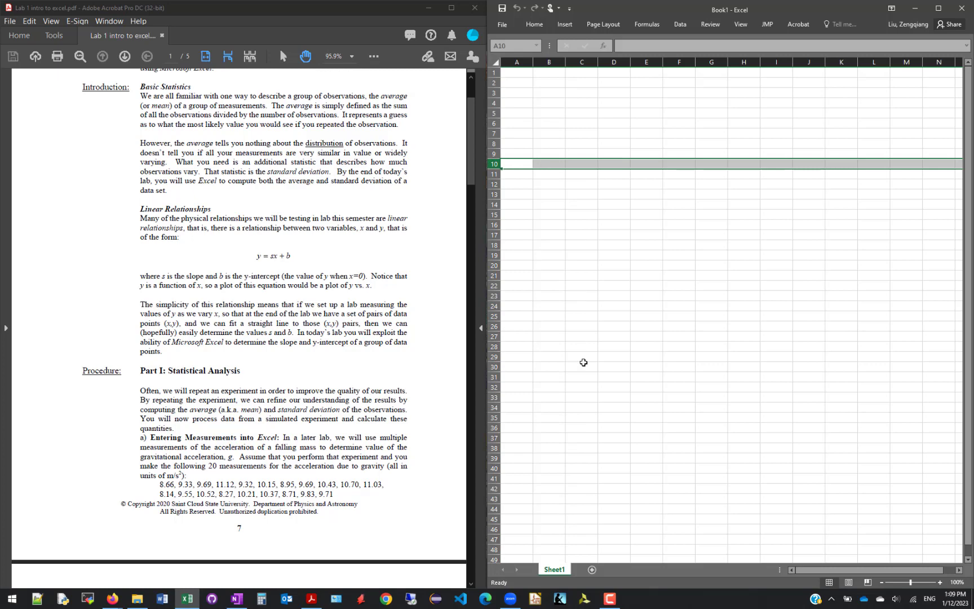
Examine how rows run across the worksheet by selecting cells B4, G4, H4 and L4, rows 4 and 8, and returning to B4
left_click(551, 103)
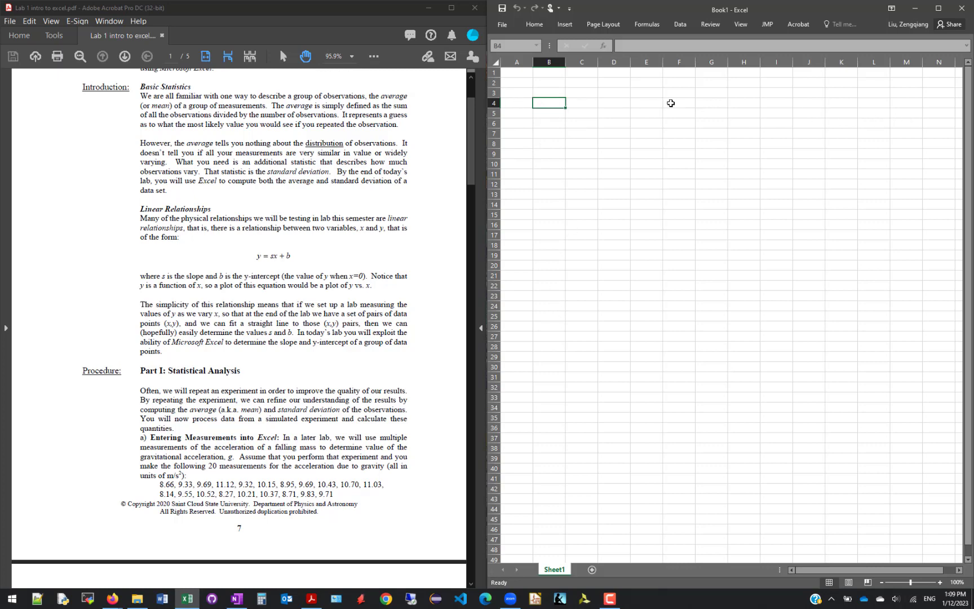
left_click(719, 103)
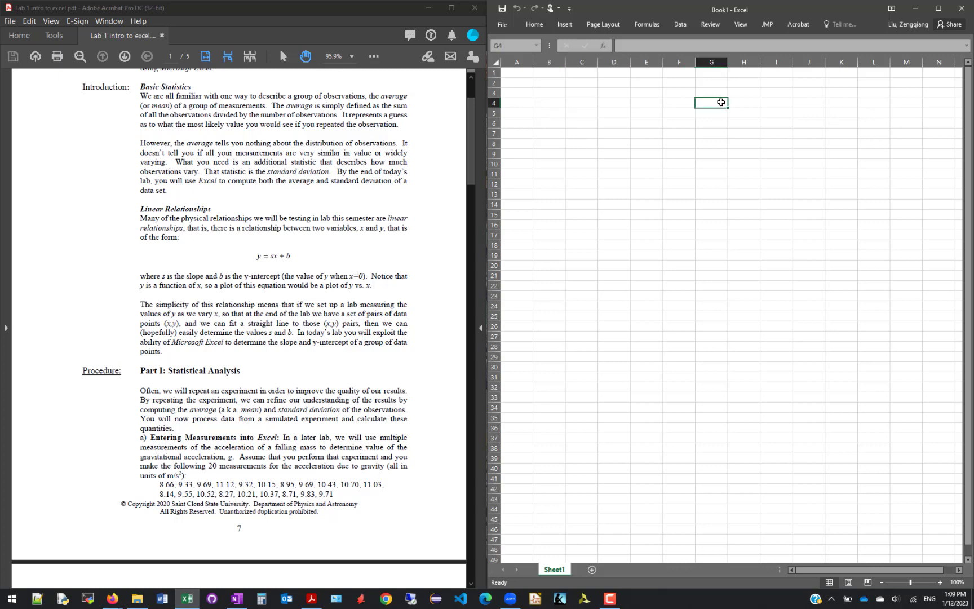
left_click(732, 105)
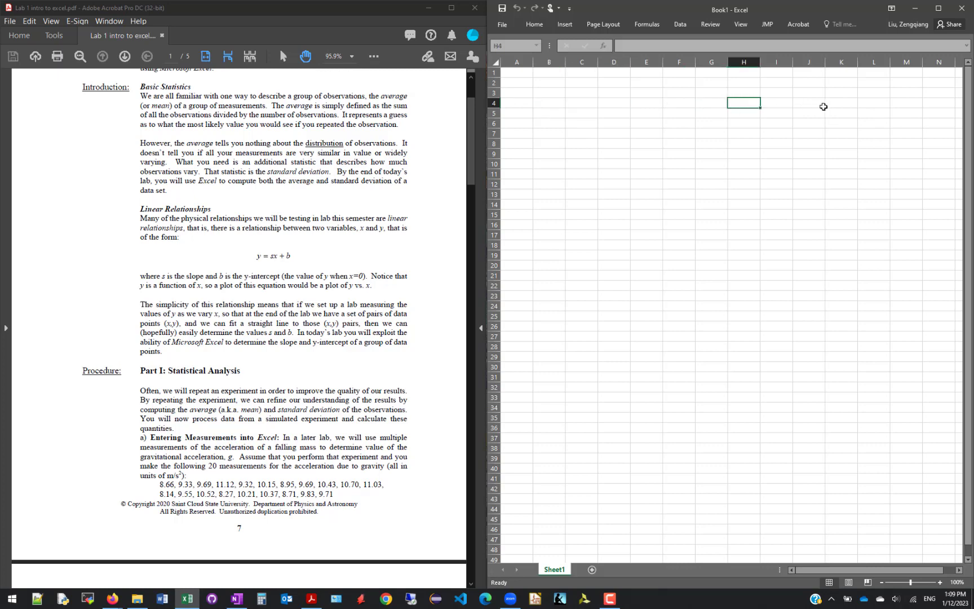
left_click(883, 102)
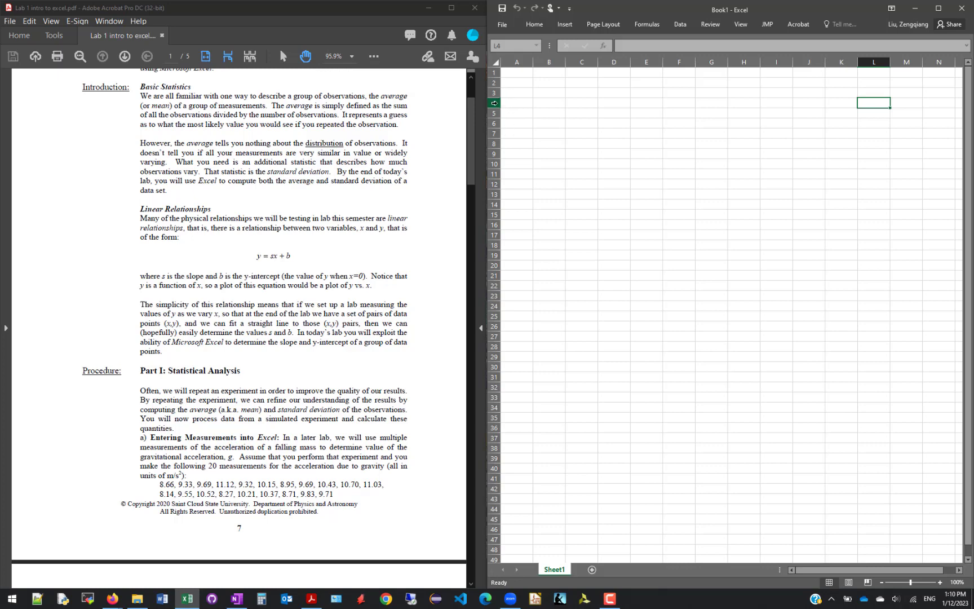
left_click(493, 103)
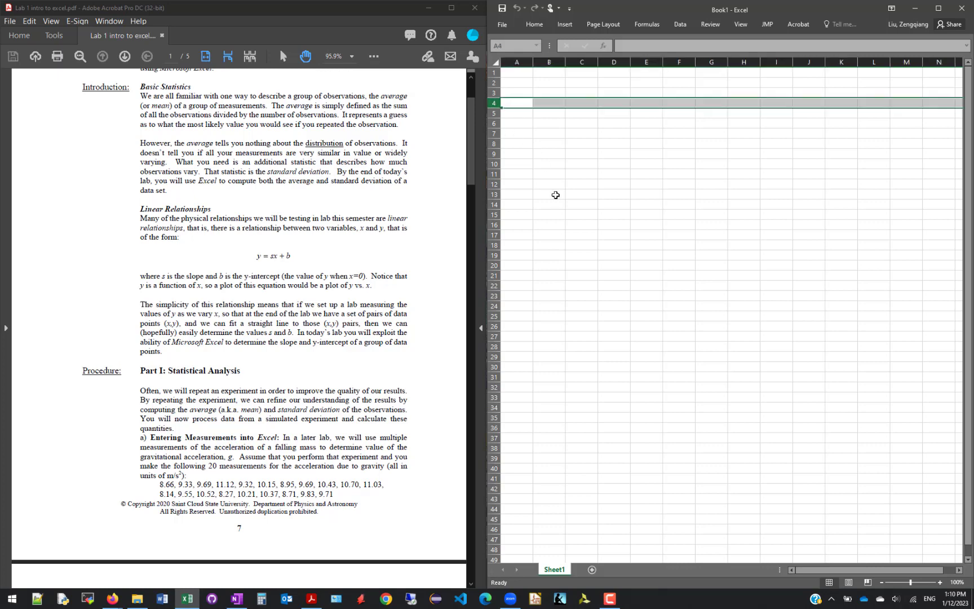
left_click(494, 143)
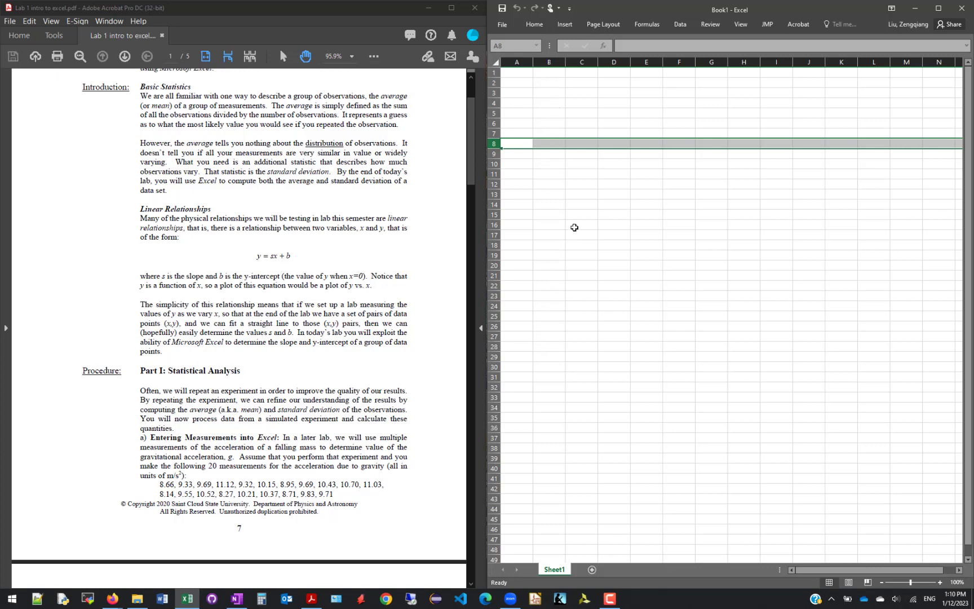
left_click(549, 104)
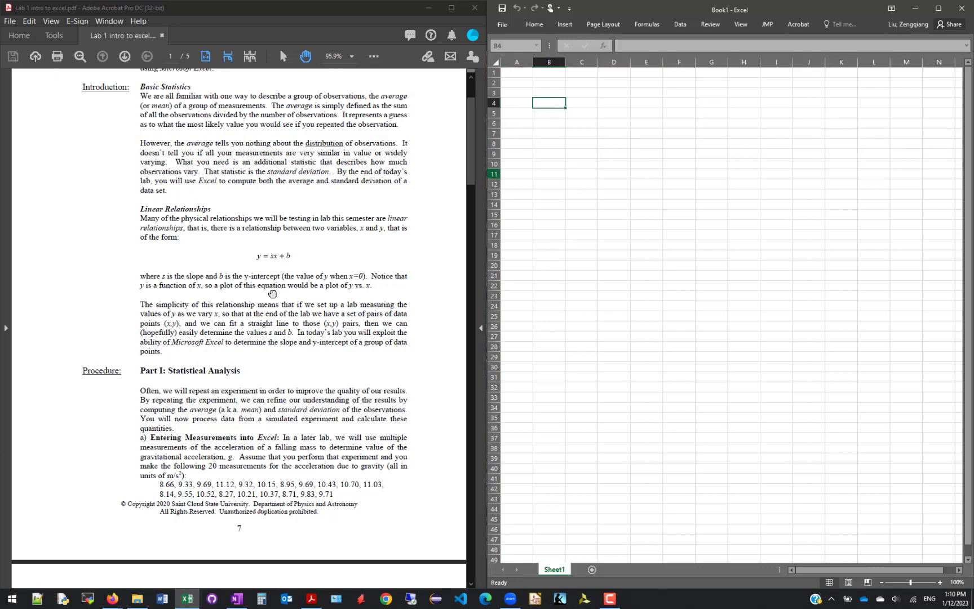
Find part a) of the handout's procedure and highlight its 20 gravity measurements
scroll(226, 272, "down", 1)
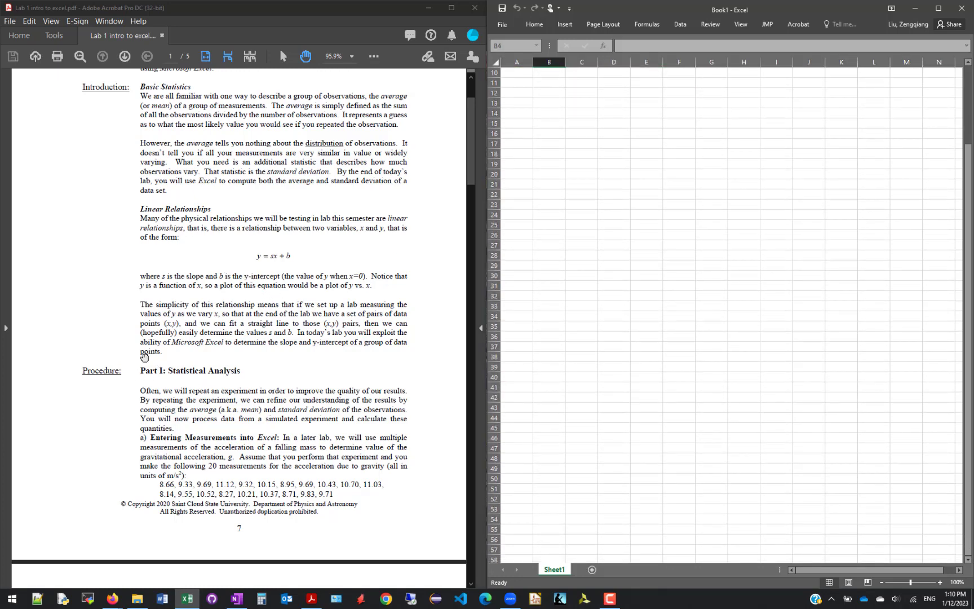
left_click(53, 319)
scroll(53, 319, "down", 5)
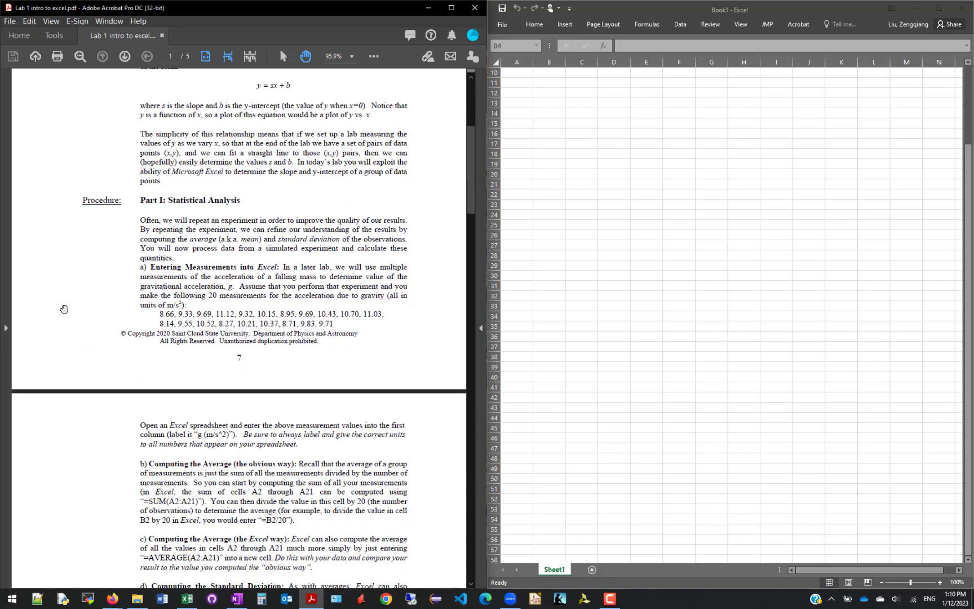
scroll(63, 309, "down", 1)
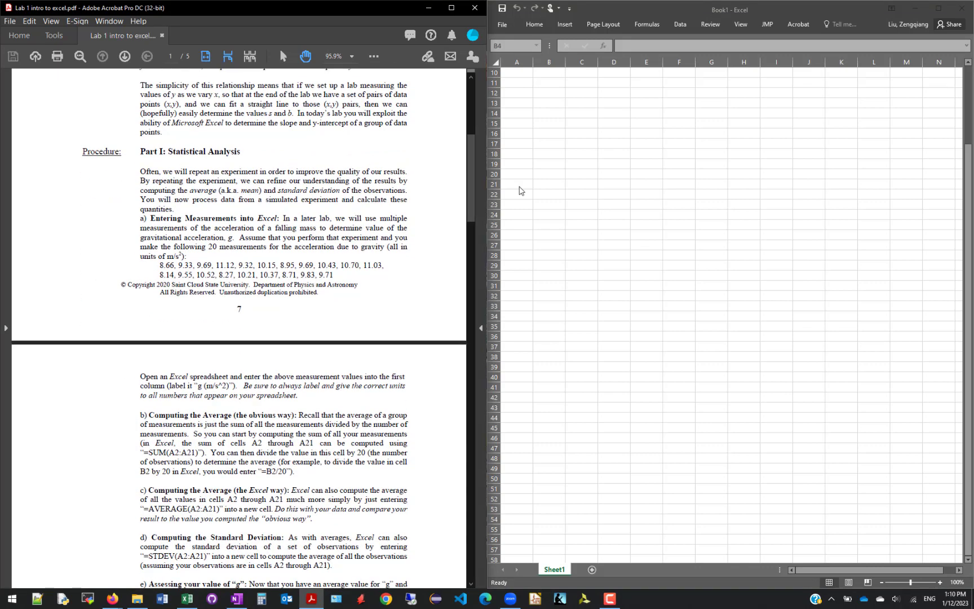
left_click(566, 159)
scroll(568, 160, "up", 3)
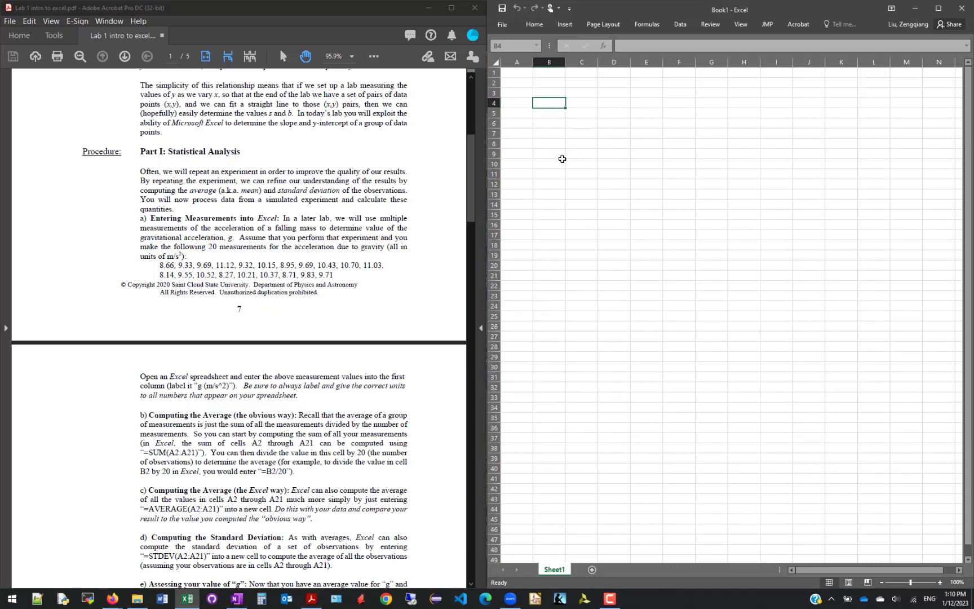
left_click(84, 201)
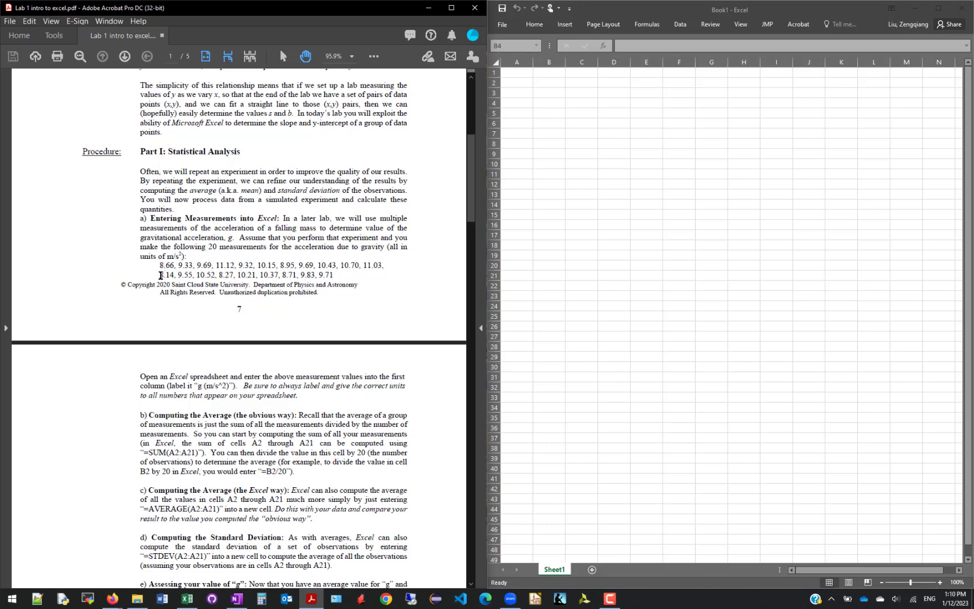
left_click_drag(161, 264, 334, 276)
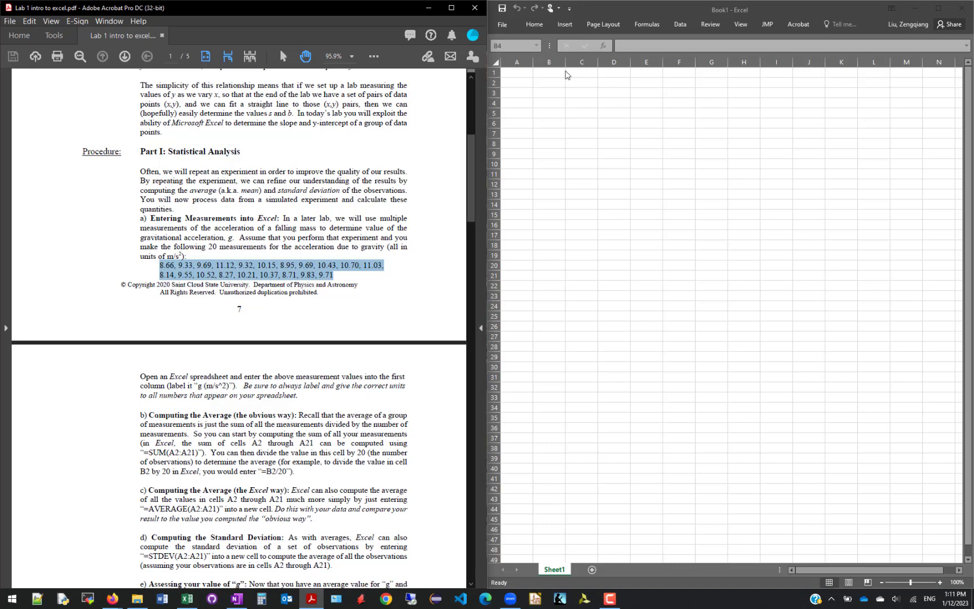
Label the first column by entering g(m/s^2) in cell A1
left_click(517, 73)
left_click(517, 73)
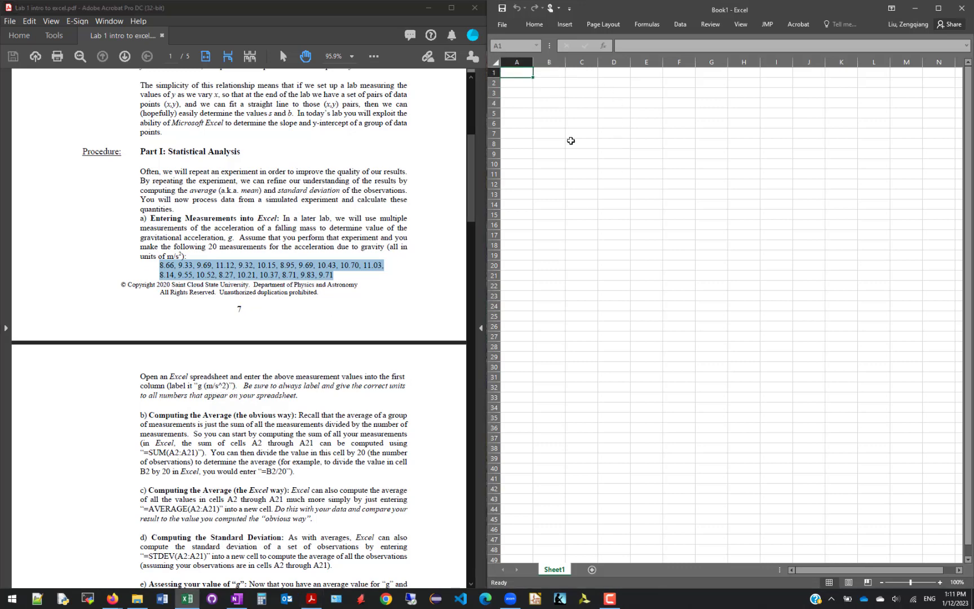
type("g(m/s^2")
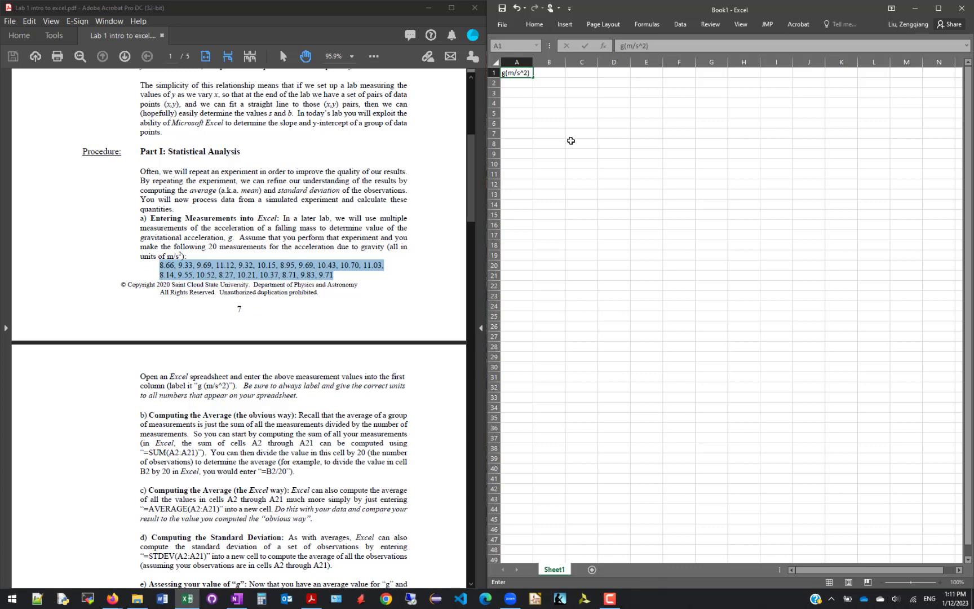
key("Return")
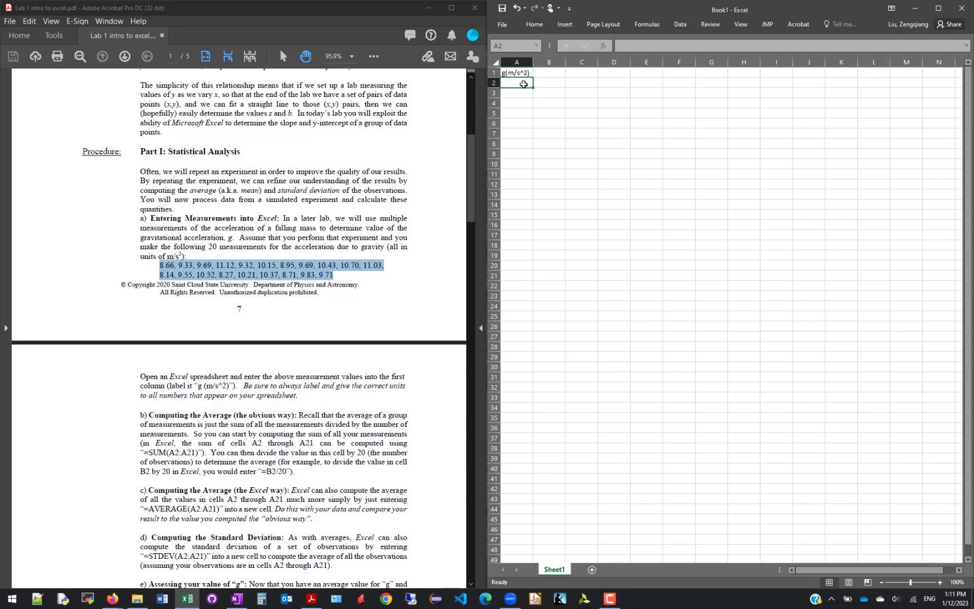
Enter the first four measurements, 8.66, 9.33, 9.69 and 11.12, in cells A2 to A5
left_click(156, 270)
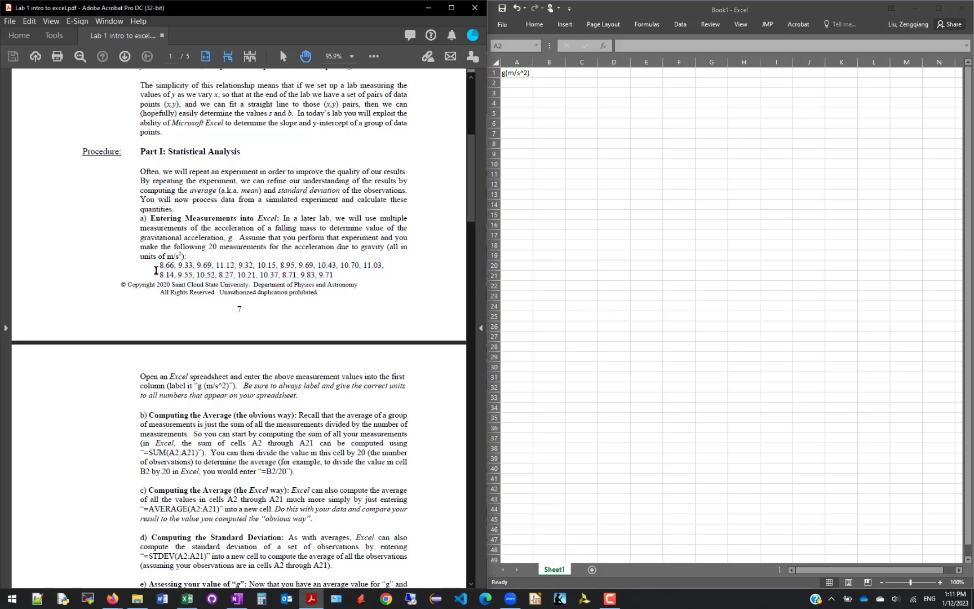
left_click(517, 80)
type("8")
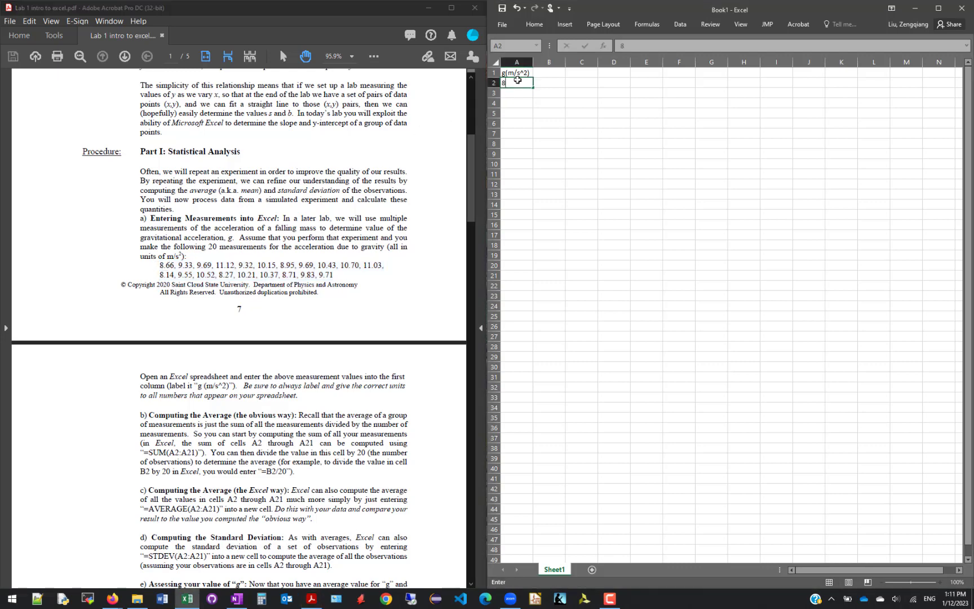
type(".66")
key("Return")
type("9.33")
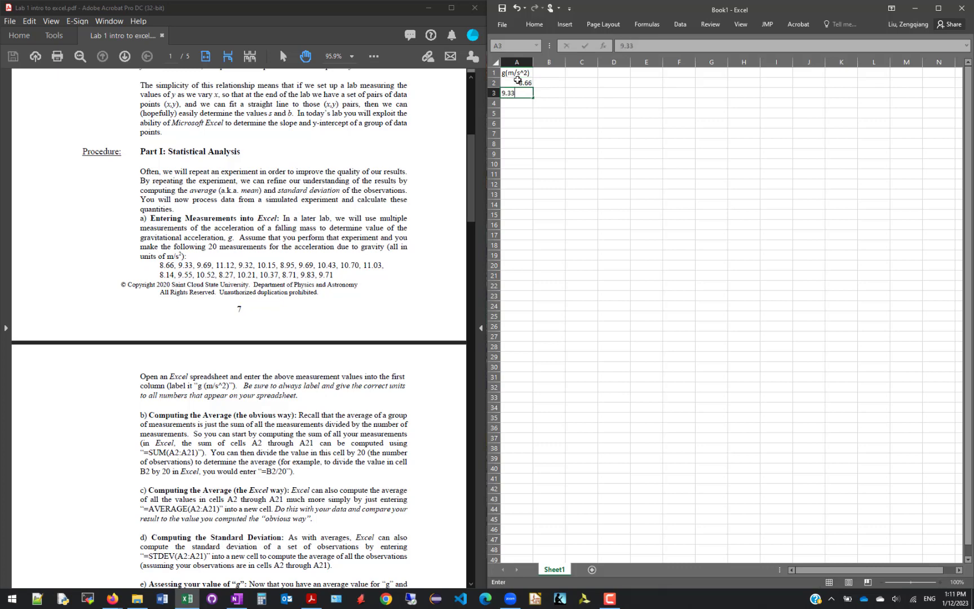
key("Return")
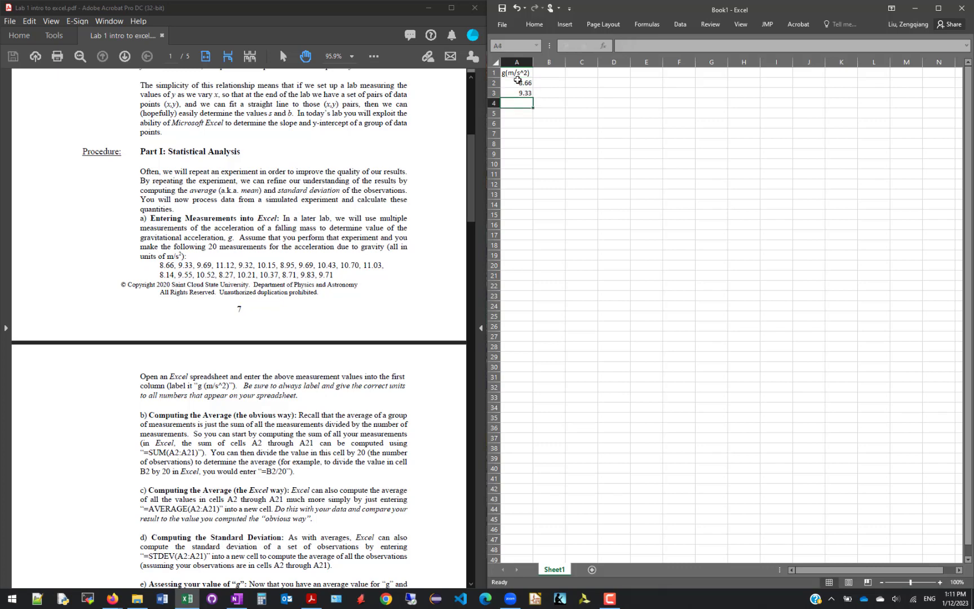
type("9.68")
key("Return")
type("11.12")
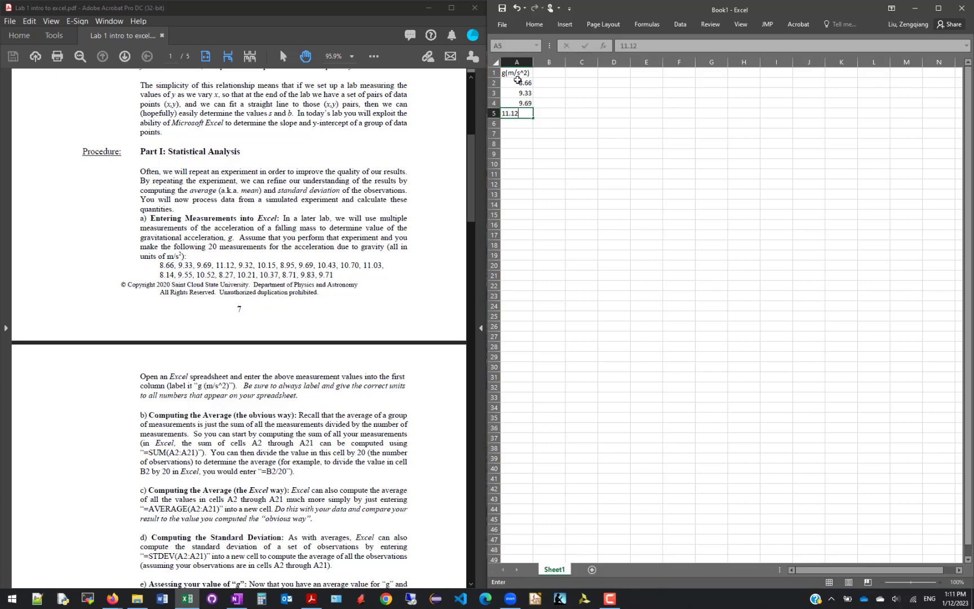
key("Return")
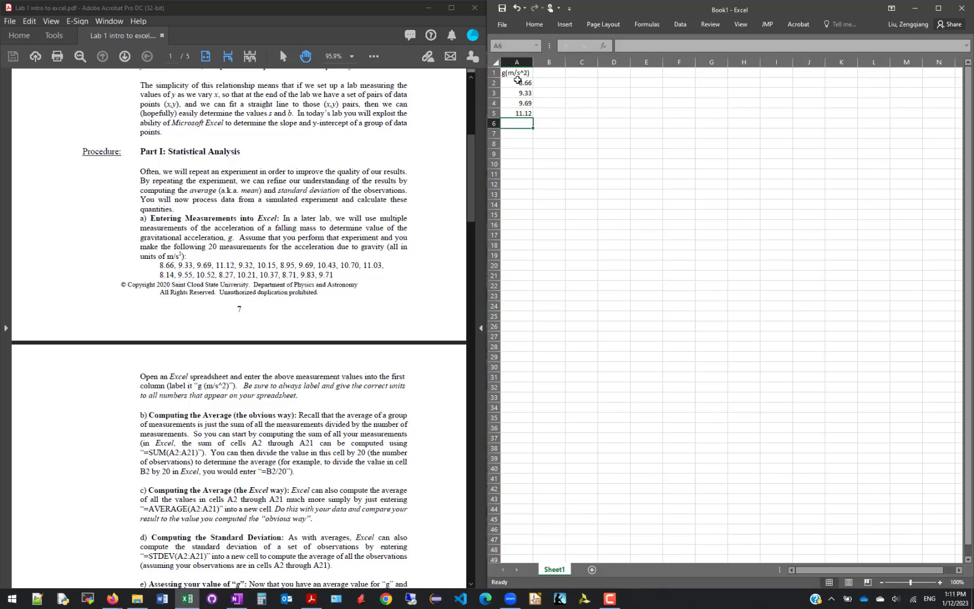
Enter the measurements 9.32, 10.15, 8.95 and 9.69 in cells A6 to A9
type("9.32")
key("Return")
type("10.15")
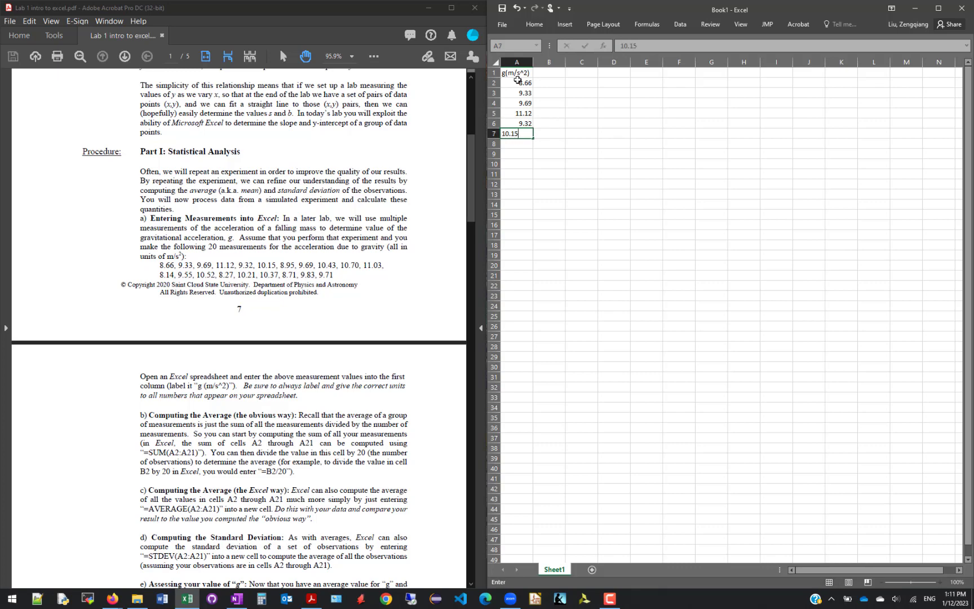
key("Return")
type("8")
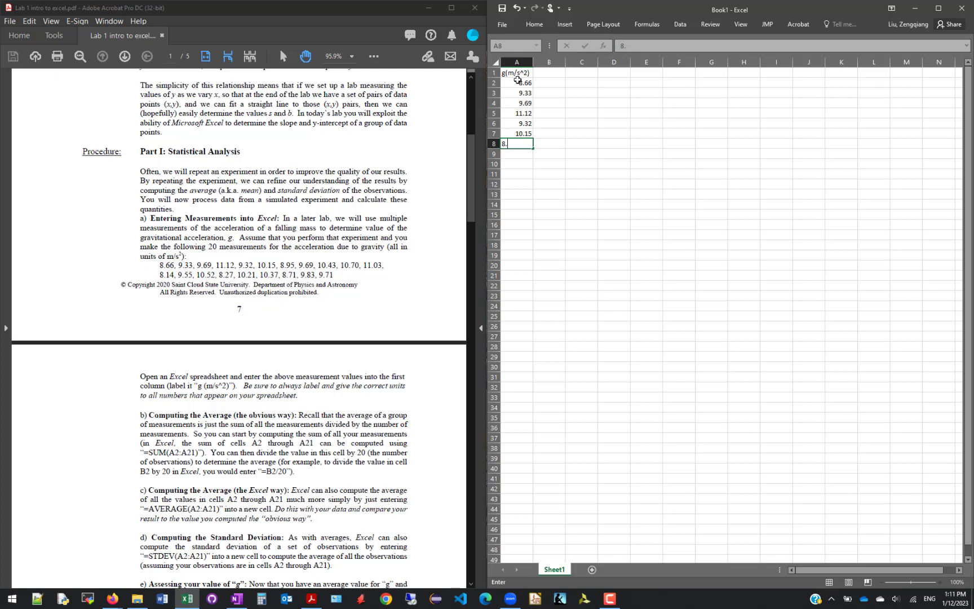
type(".95")
key("Return")
type("9.68")
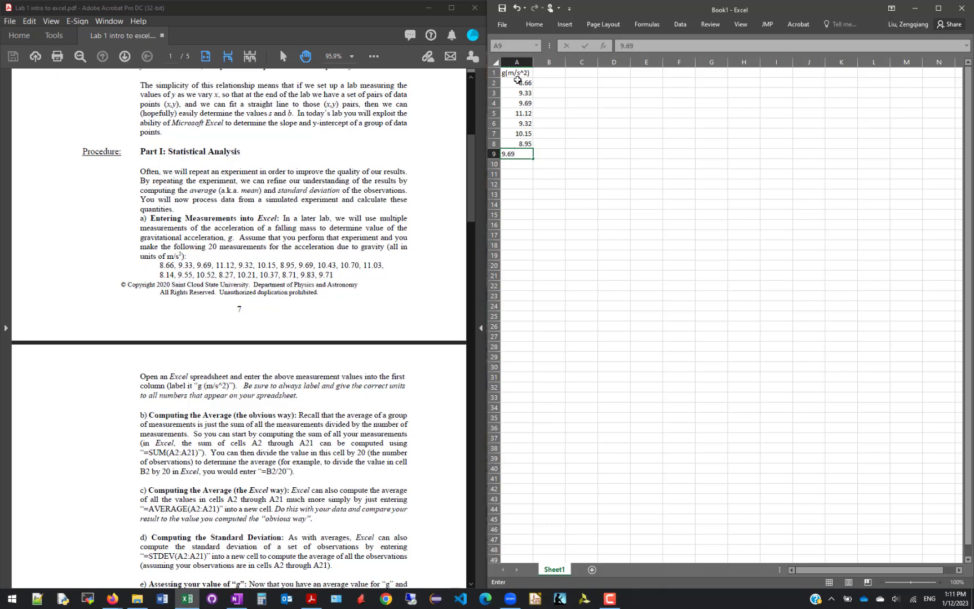
key("Return")
Enter the measurements 10.43, 10.70 and 11.03 in cells A10 to A12
type("10.43")
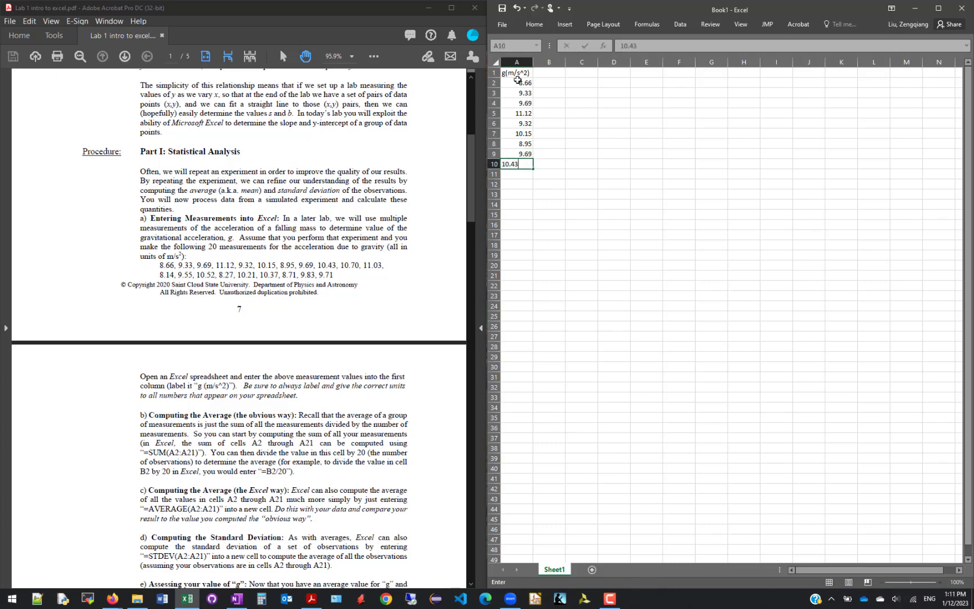
key("Return")
type("10")
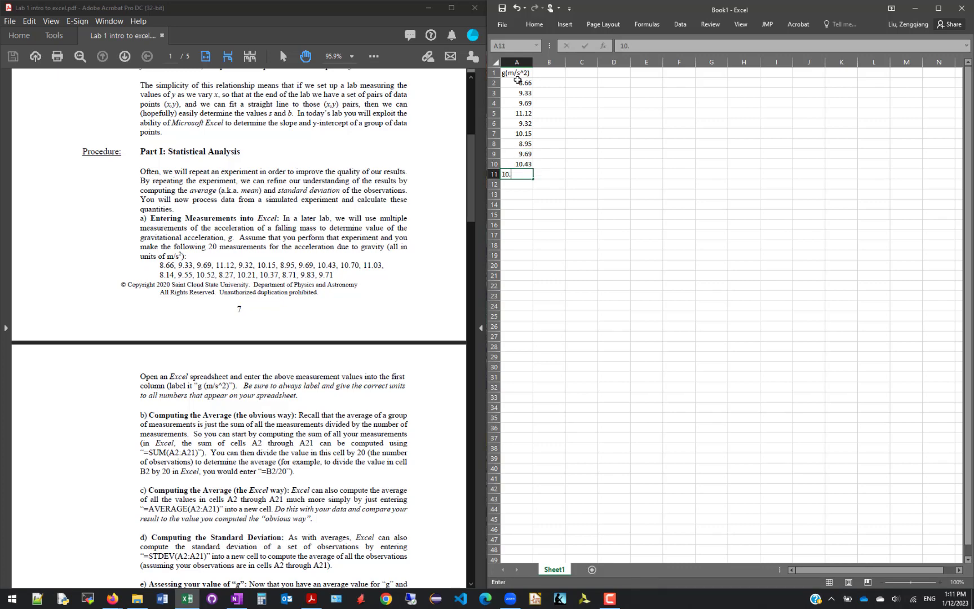
type(".70")
key("Return")
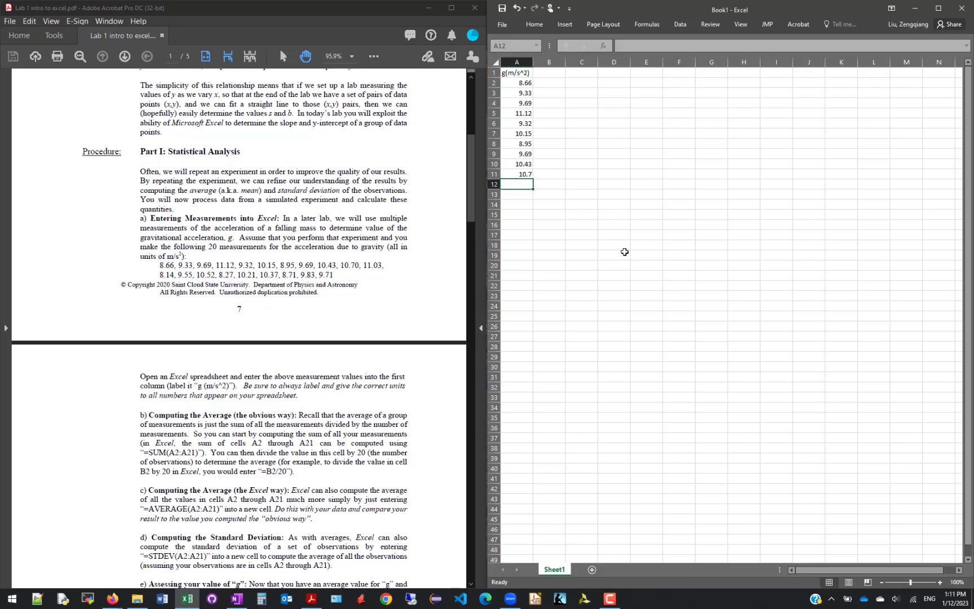
left_click(525, 175)
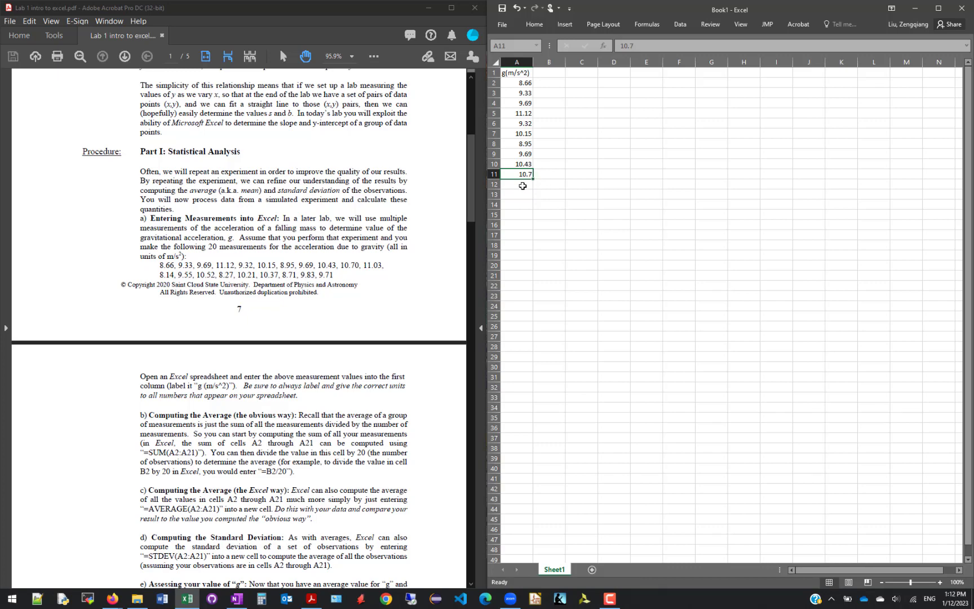
left_click(524, 184)
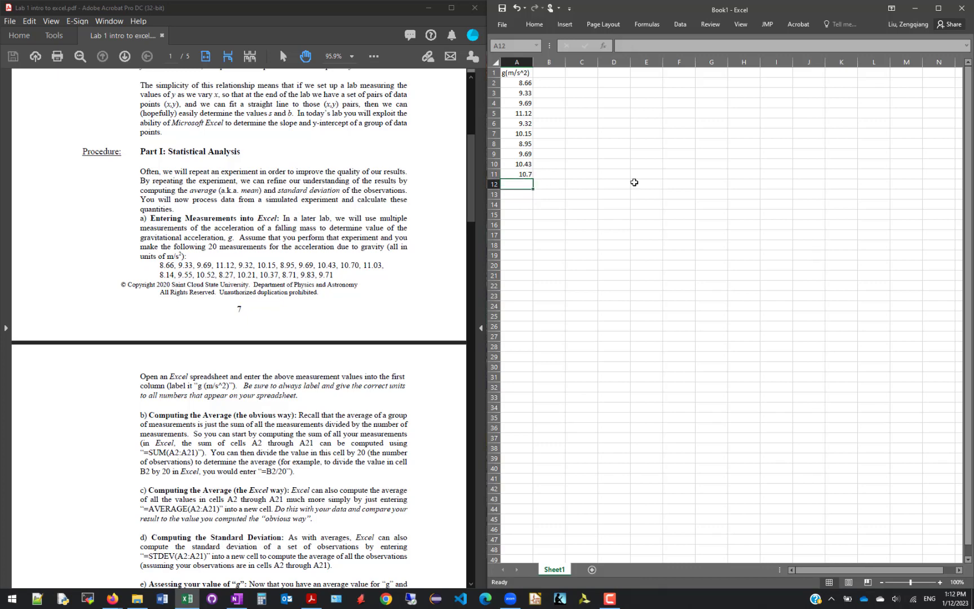
type("11.03")
key("Return")
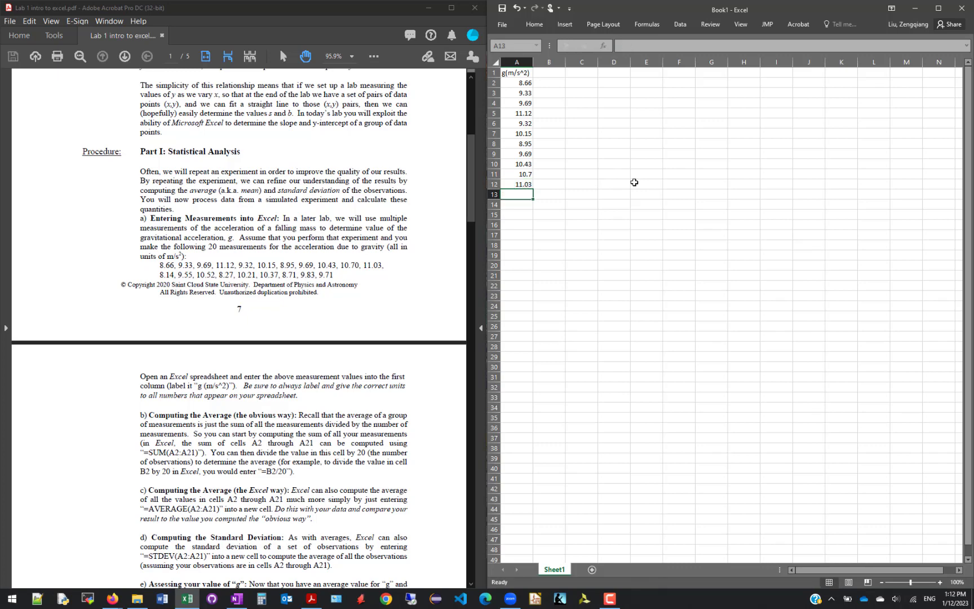
Enter the measurements 8.14, 9.55, 10.52 and 8.27 in cells A13 to A16
type("8.14")
key("Return")
type("9.55")
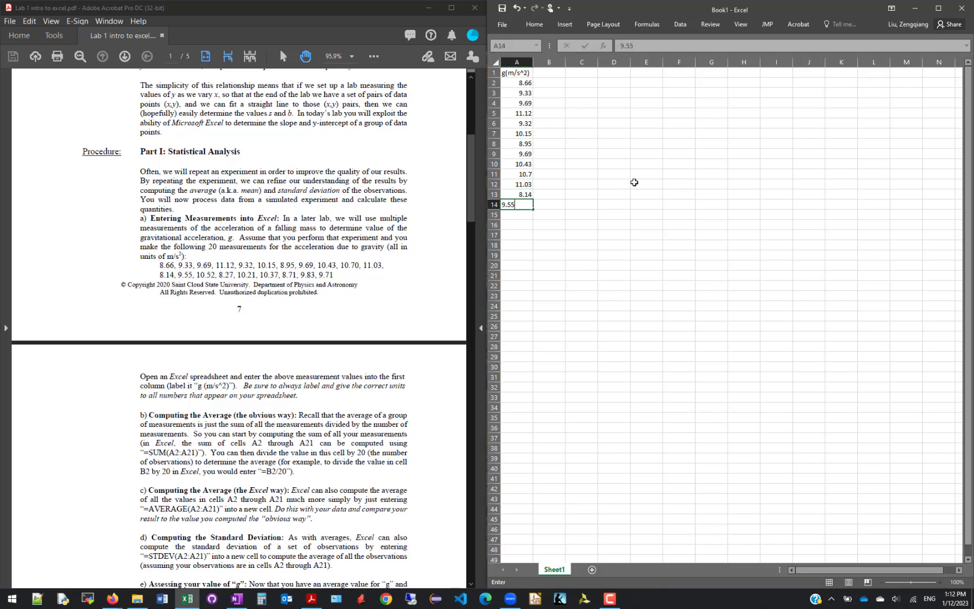
key("Return")
type("10.52")
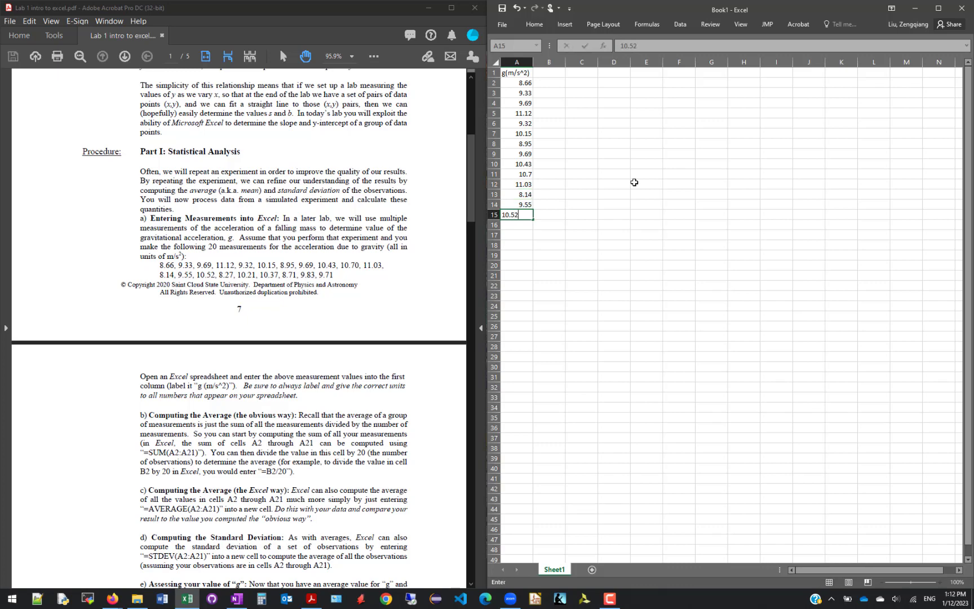
key("Return")
type("8.27")
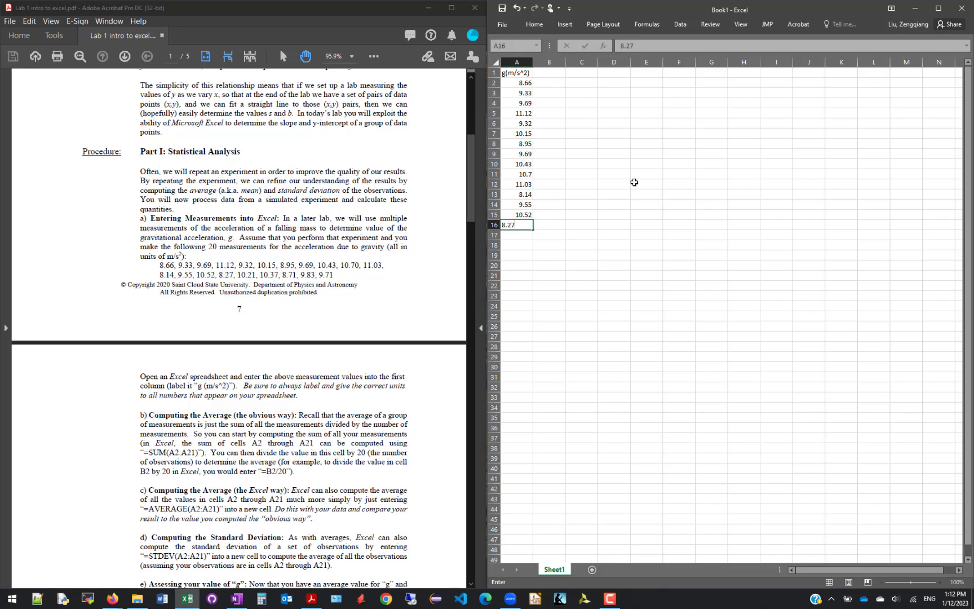
key("Return")
Enter the last five measurements, 10.21, 10.37, 8.71, 9.83 and 9.71, in cells A17 to A21
type("10.21")
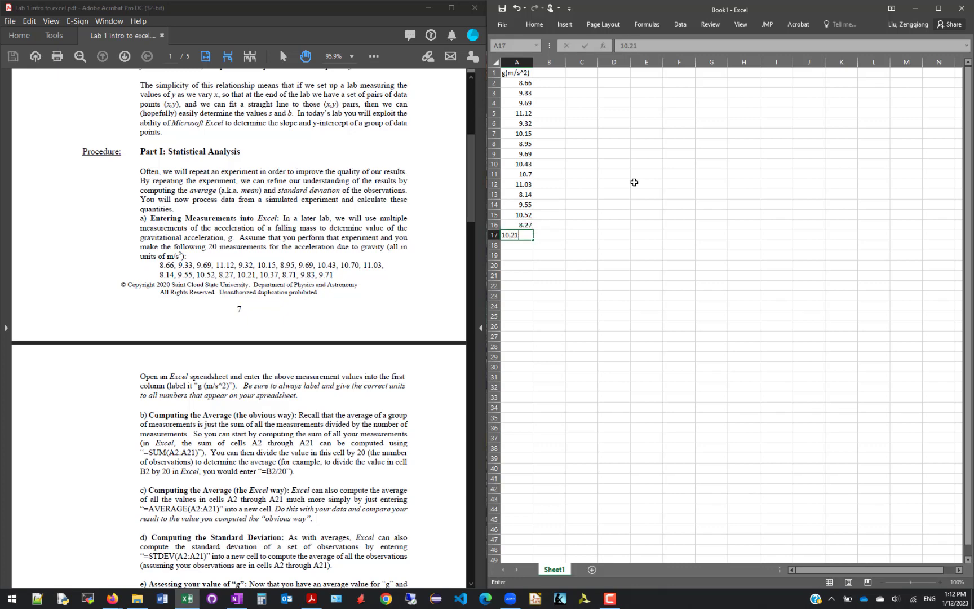
key("Return")
type("10.37")
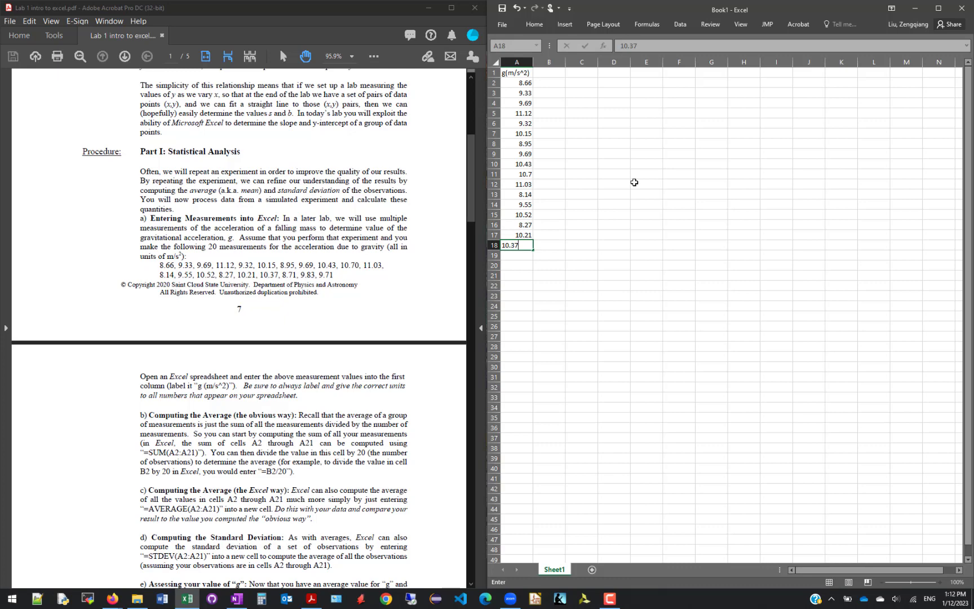
key("Return")
type("8")
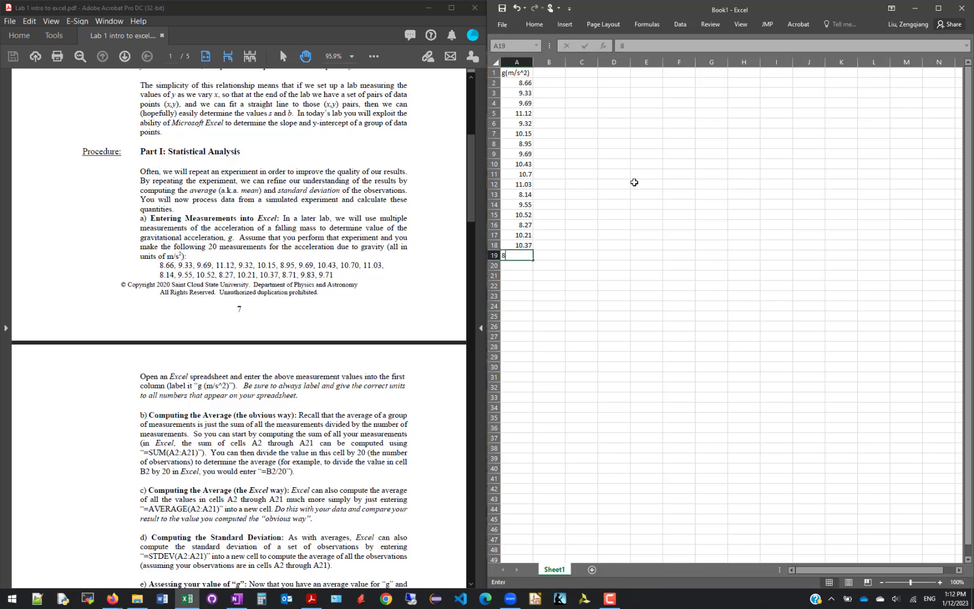
type(".71")
key("Return")
type("9.8")
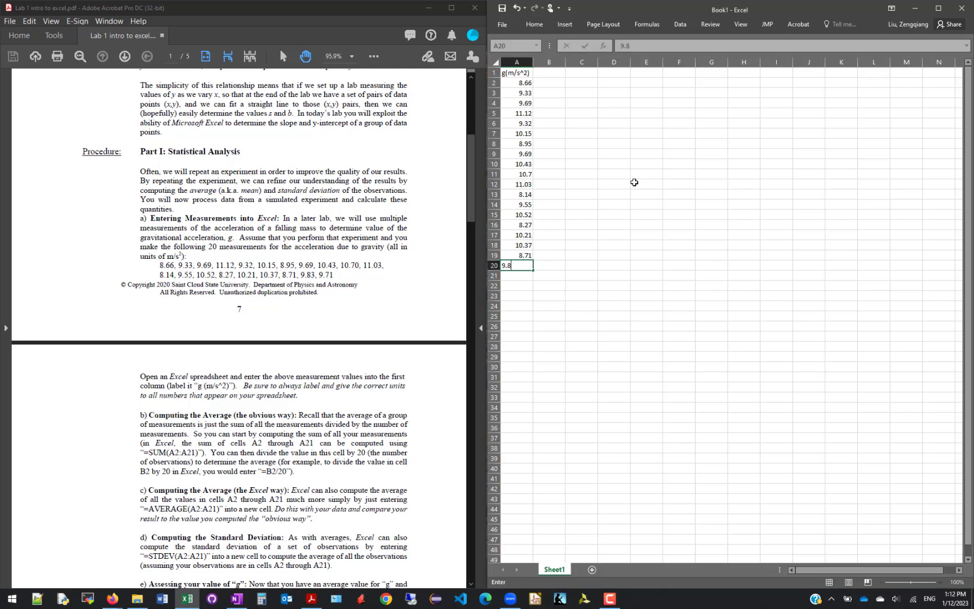
type("3")
key("Return")
type("9.7")
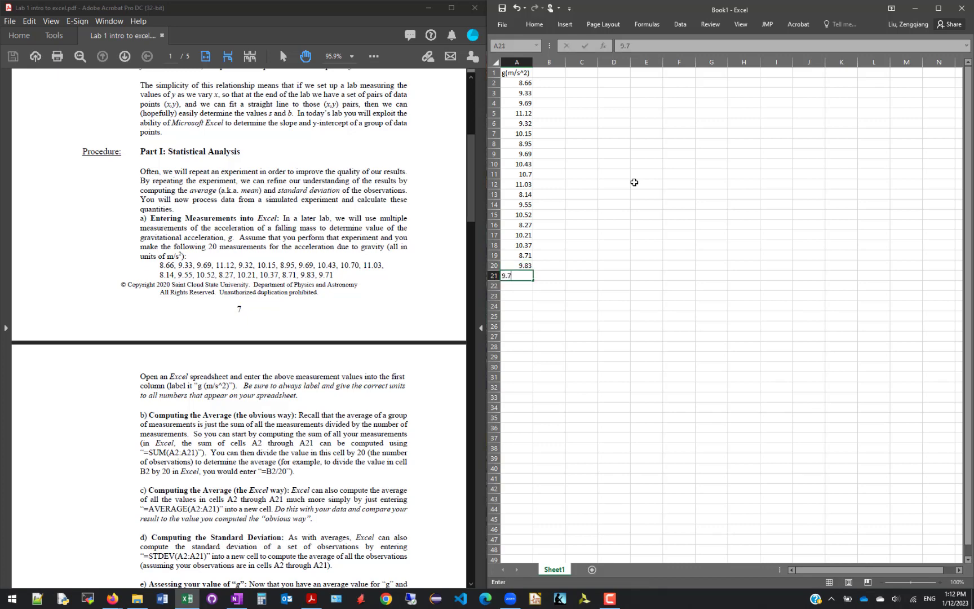
type("1")
key("Return")
Keep the ribbon expanded and display all measurements in cells A2 to A21 with two decimal places
left_click(520, 74)
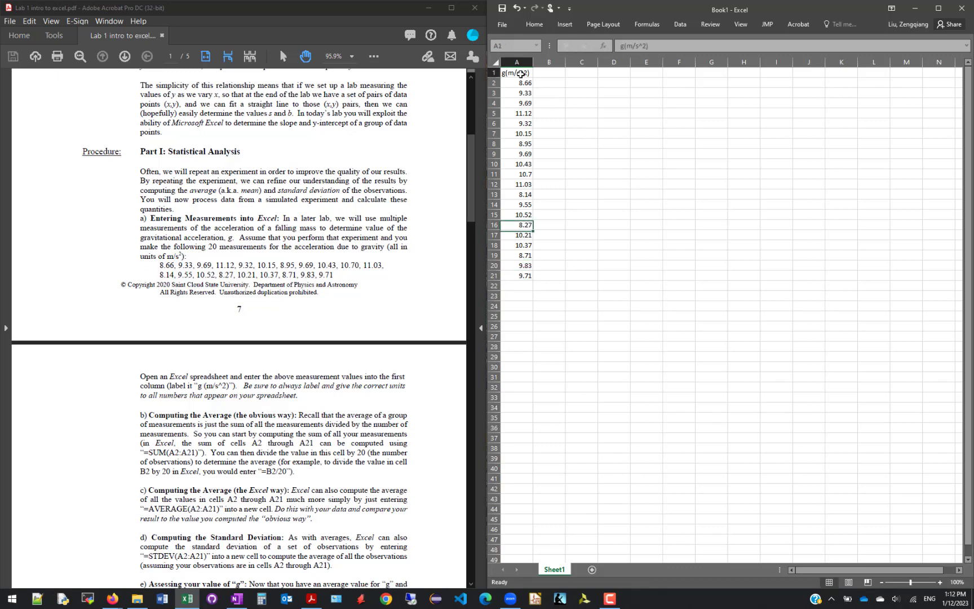
scroll(520, 74, "up", 7)
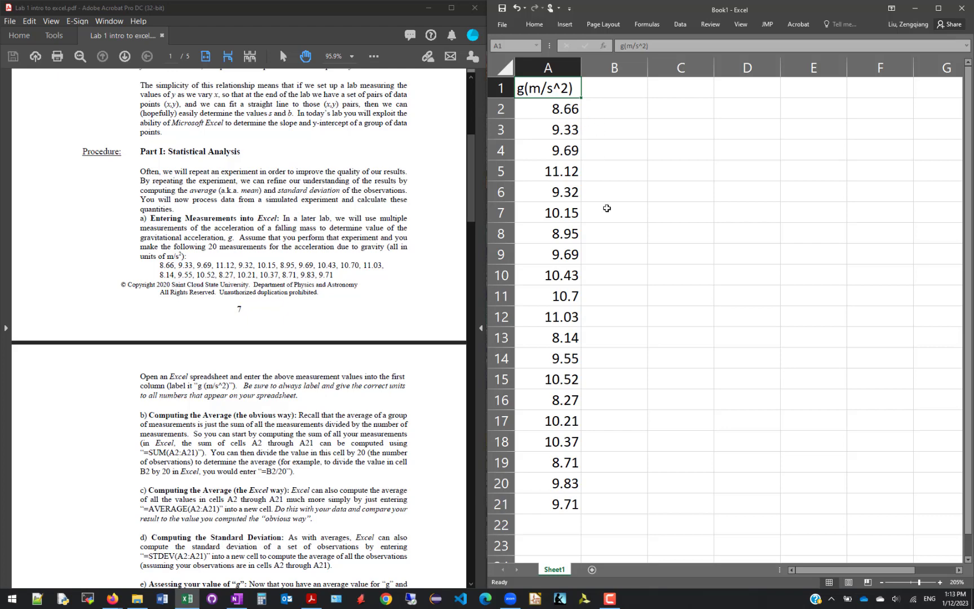
left_click(569, 292)
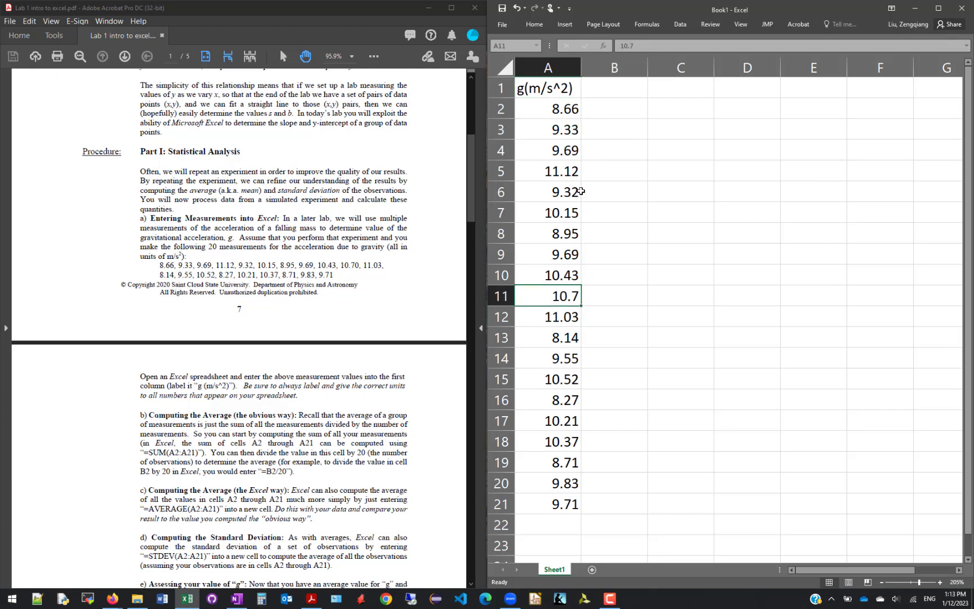
left_click_drag(558, 108, 566, 507)
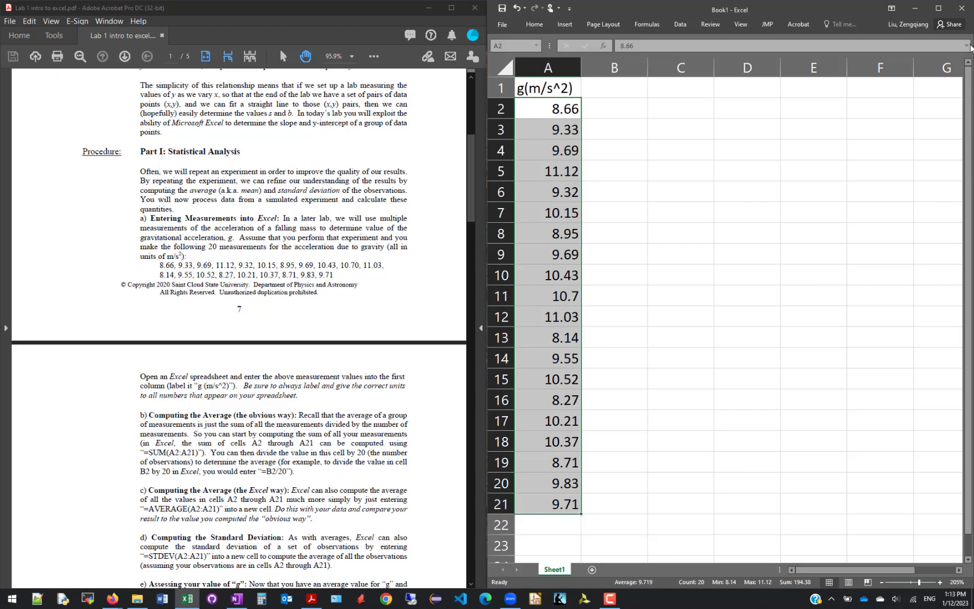
left_click(536, 25)
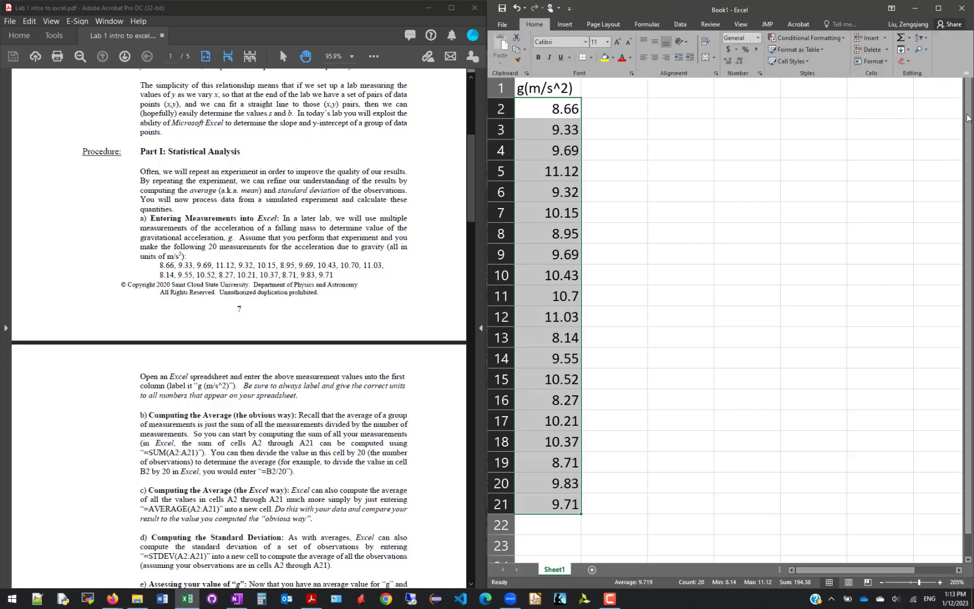
left_click(966, 72)
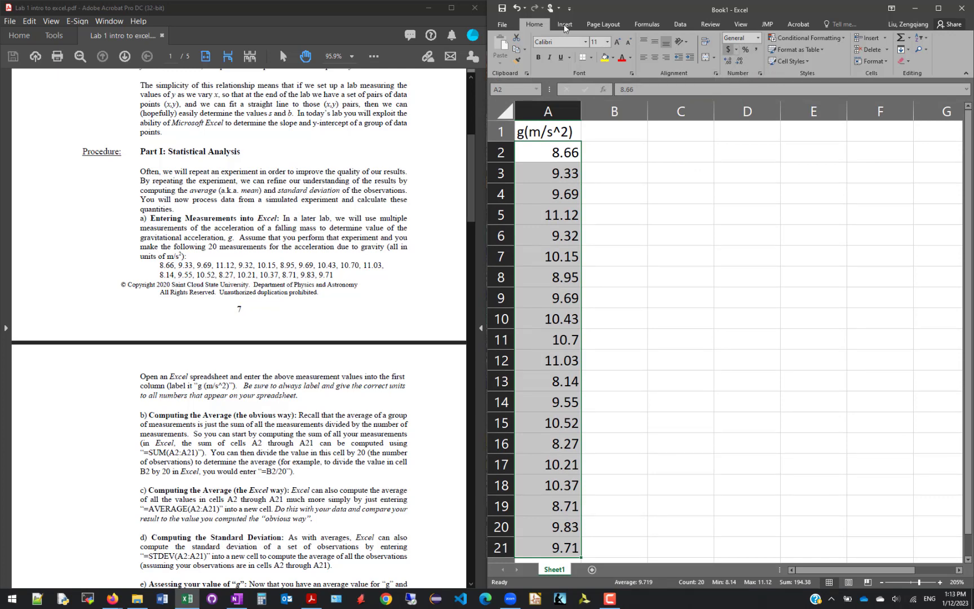
left_click(731, 61)
left_click(738, 61)
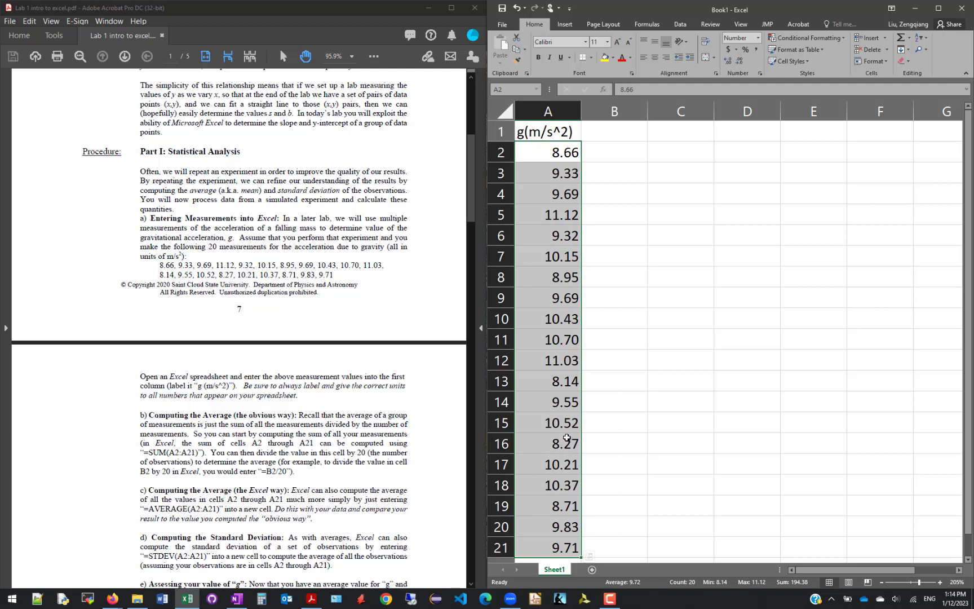
Examine part b) of the handout's procedure and check the measurement column's extent, selecting its last row, 21
scroll(566, 435, "down", 3)
left_click(566, 387)
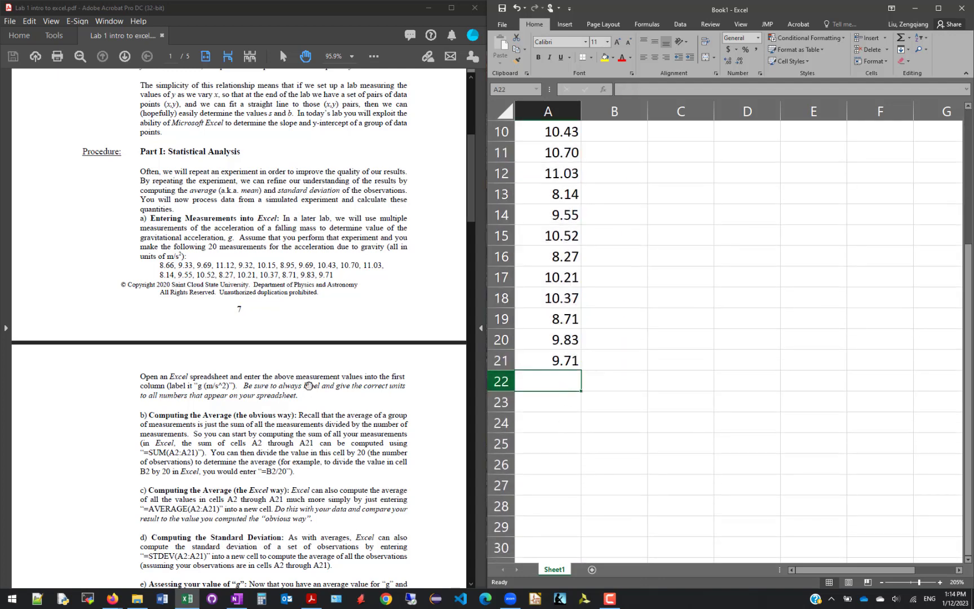
left_click(163, 407)
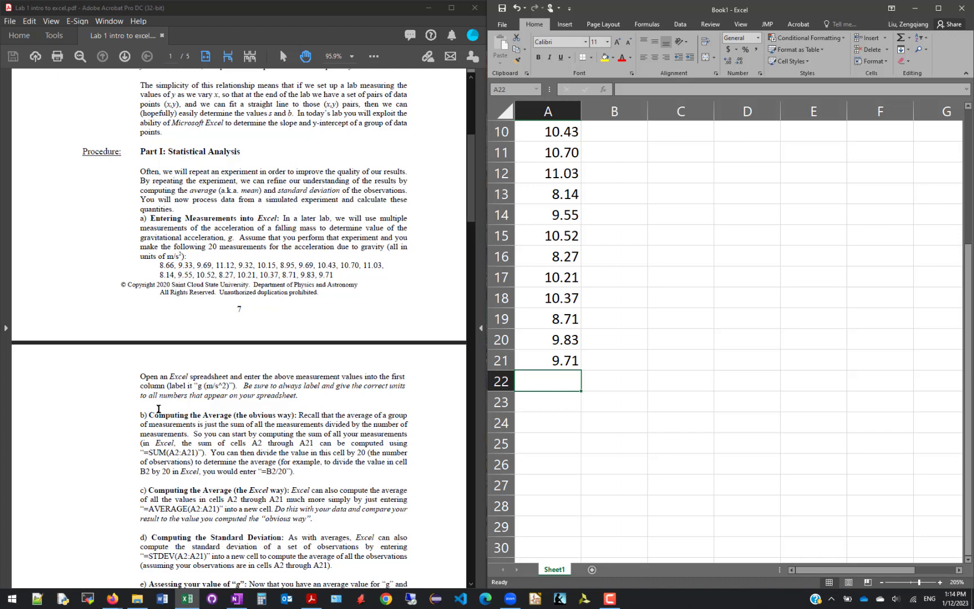
scroll(62, 411, "down", 3)
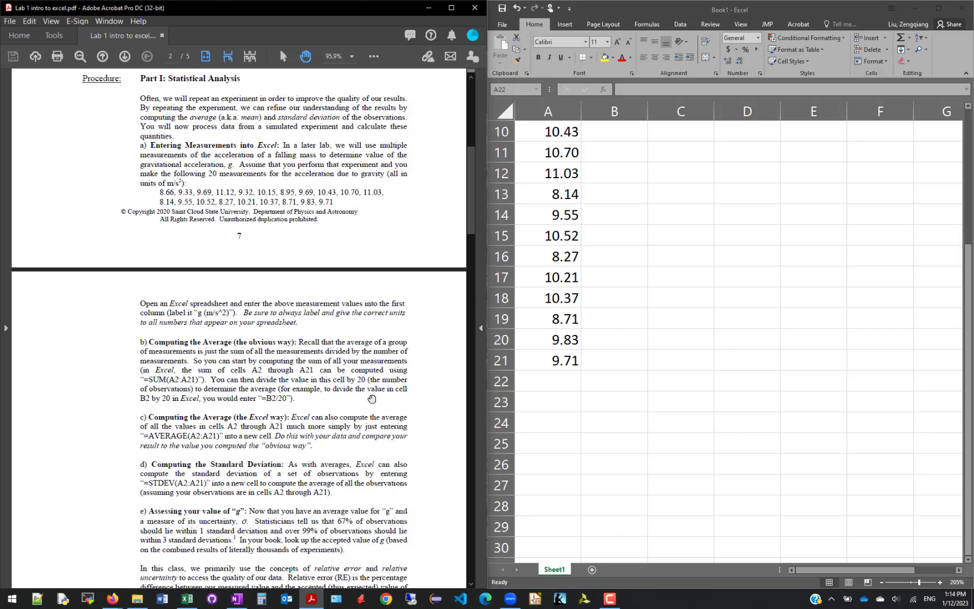
left_click(511, 361)
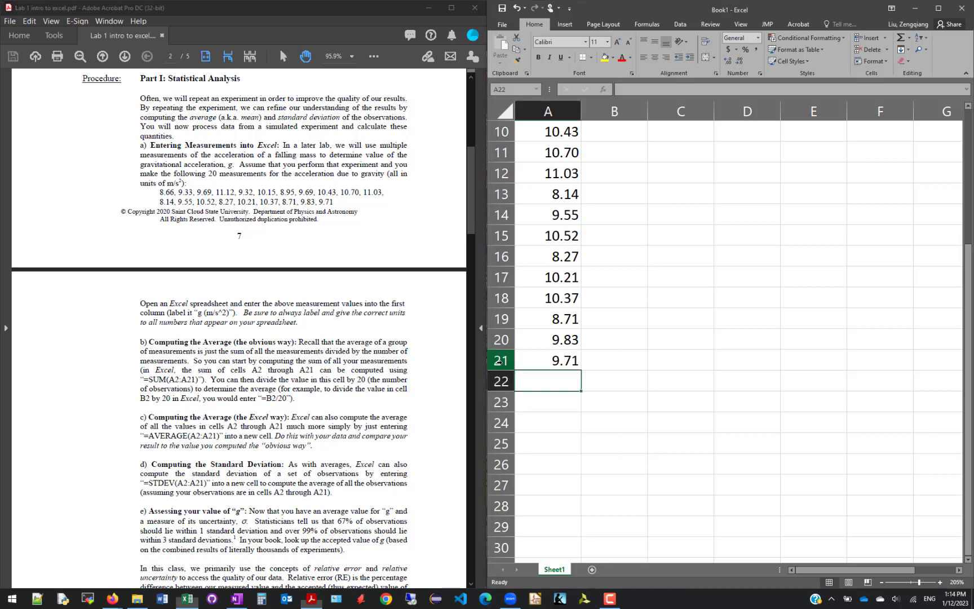
left_click(512, 360)
scroll(540, 359, "up", 3)
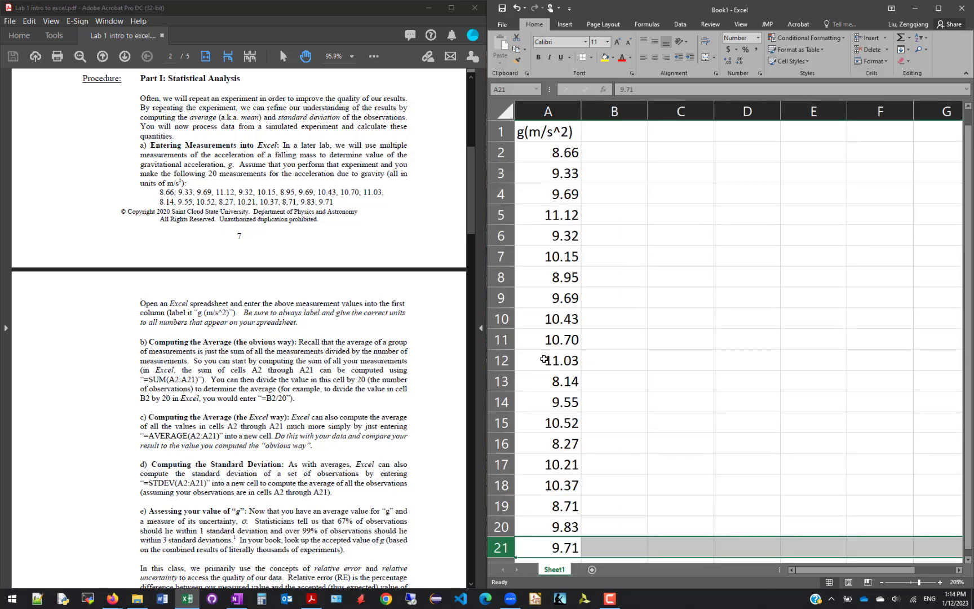
scroll(569, 347, "down", 2)
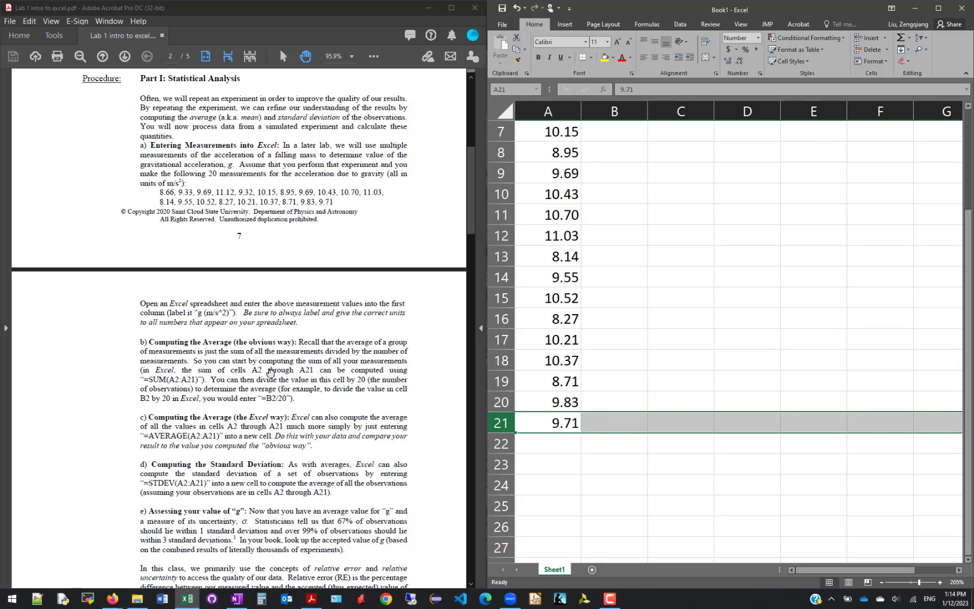
Enter the sample text djf;iawe without an equals sign in cell A22 and select that cell again
left_click(556, 447)
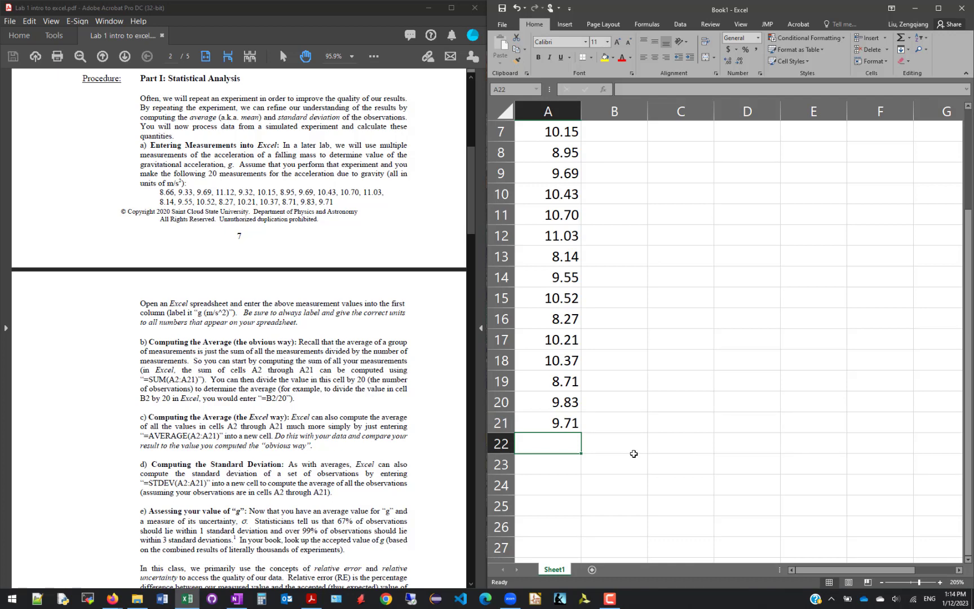
type("=")
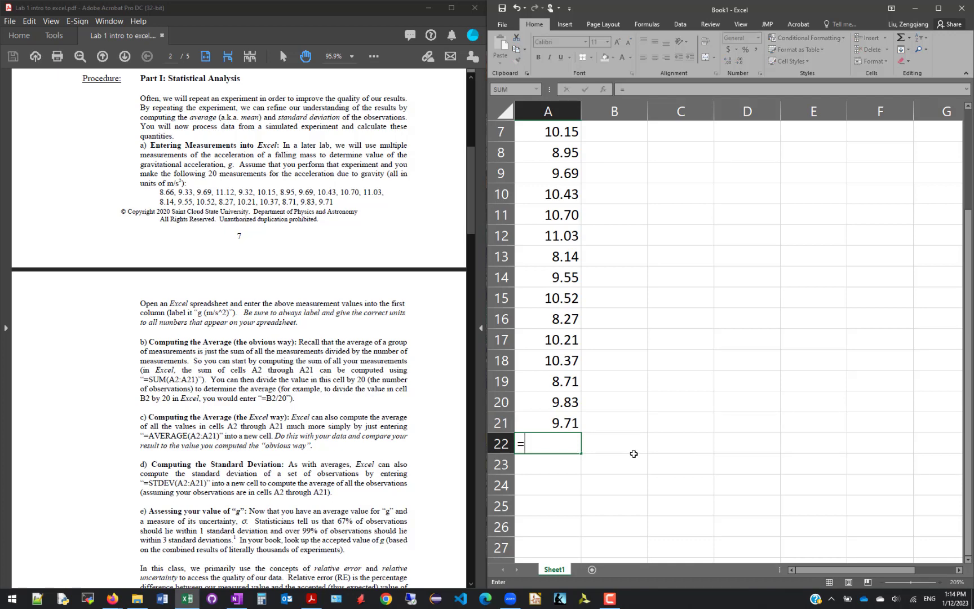
key("BackSpace")
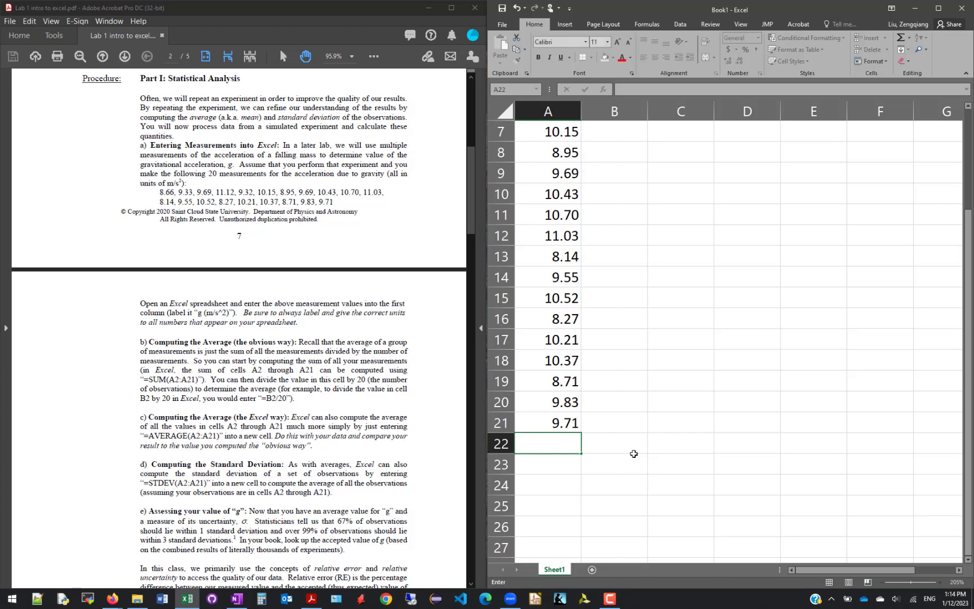
type("djf;iawe")
key("Return")
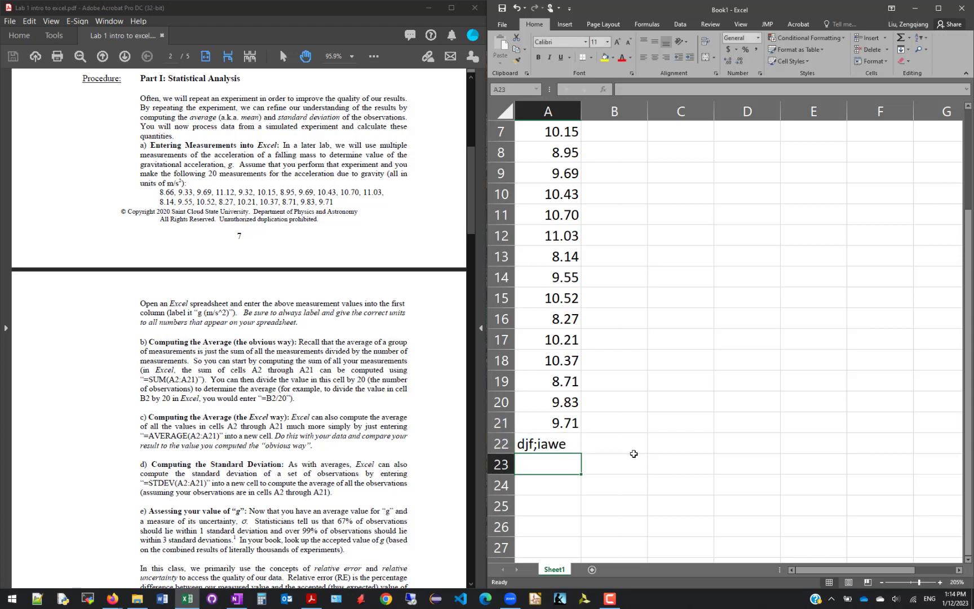
left_click(548, 444)
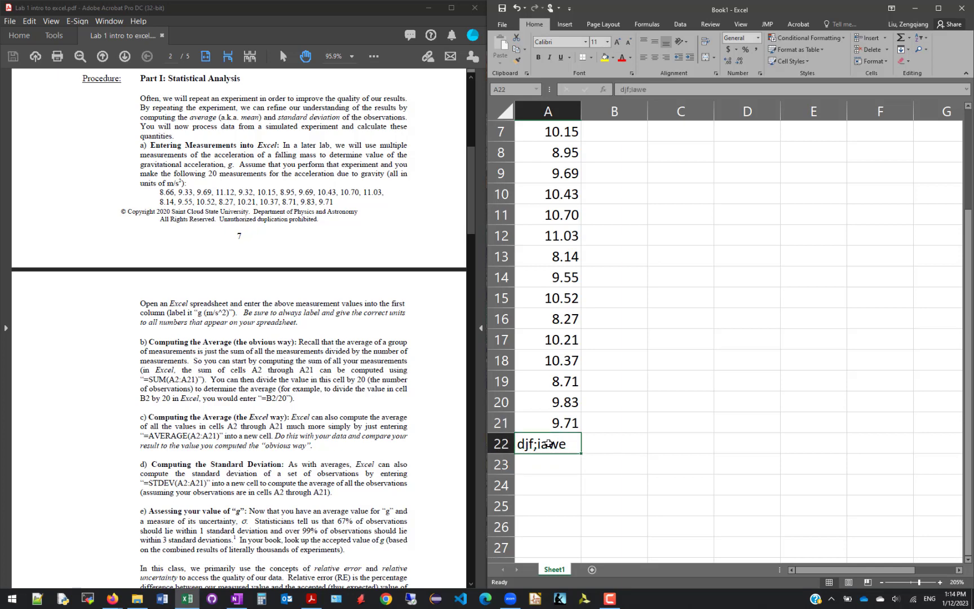
Replace the sample text in cell A22 with the formula =sum(A2:A21) to add up all the measurements
type("=sum")
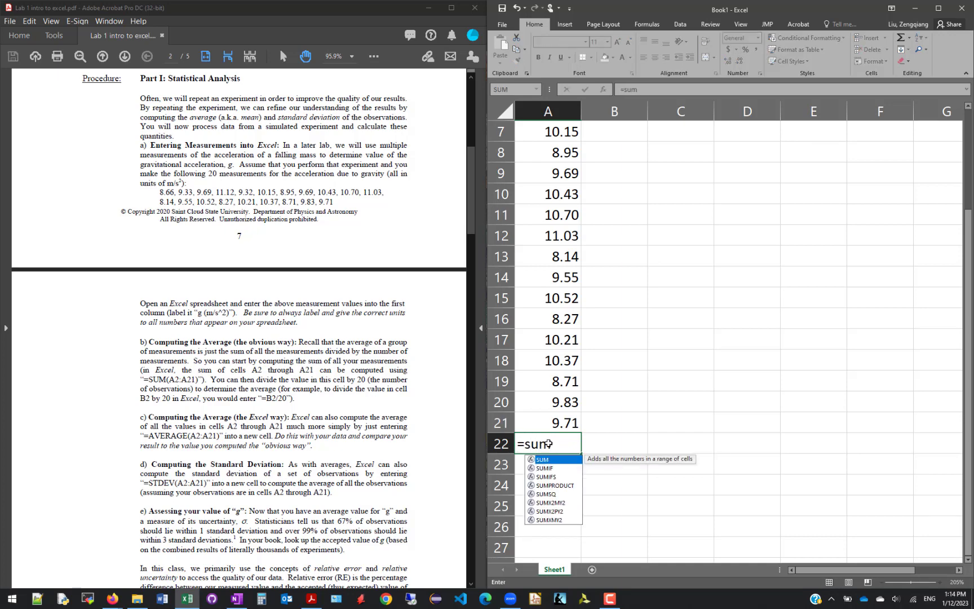
type("(")
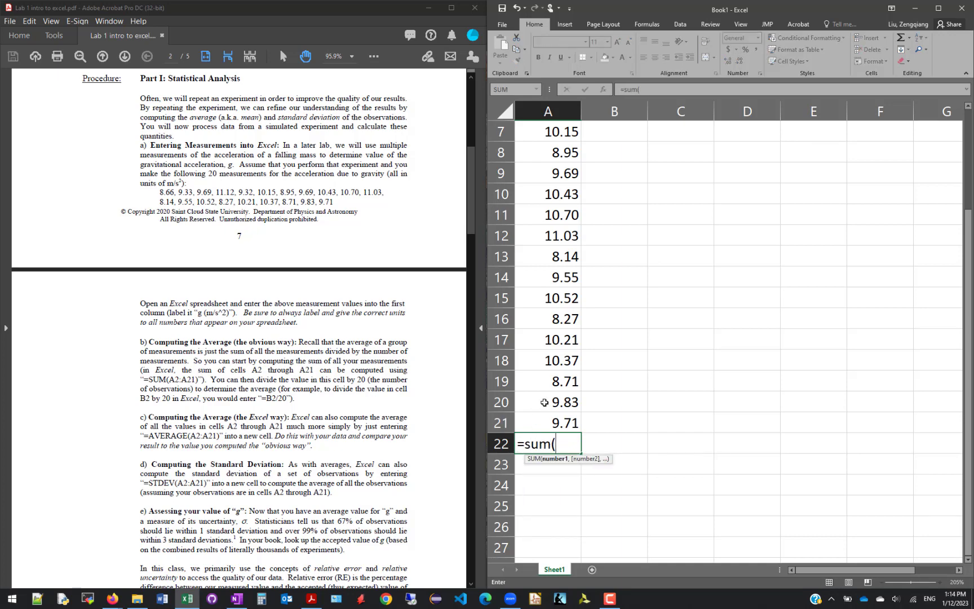
left_click(549, 423)
left_click_drag(549, 422, 544, 151)
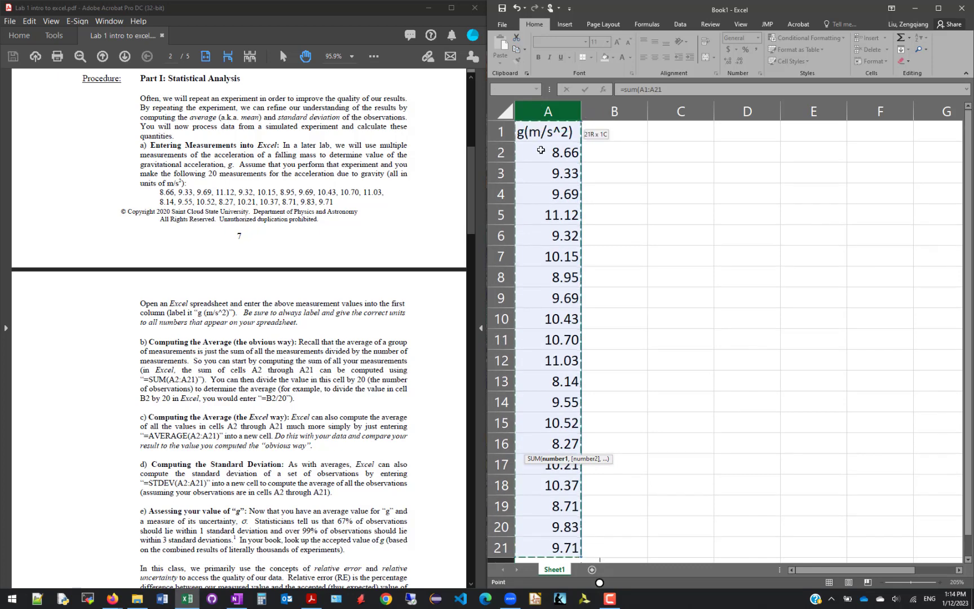
scroll(576, 339, "down", 4)
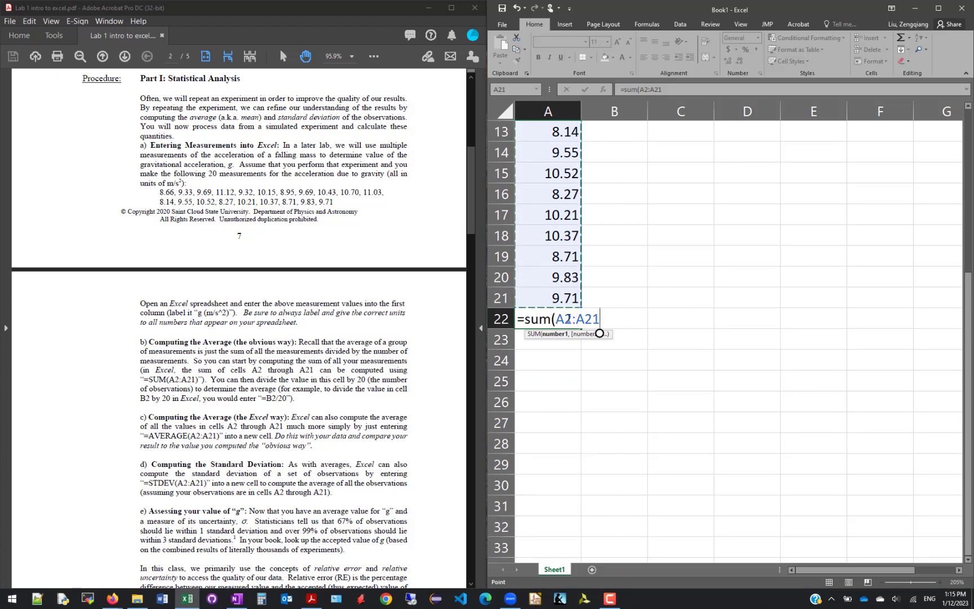
type(")")
key("Return")
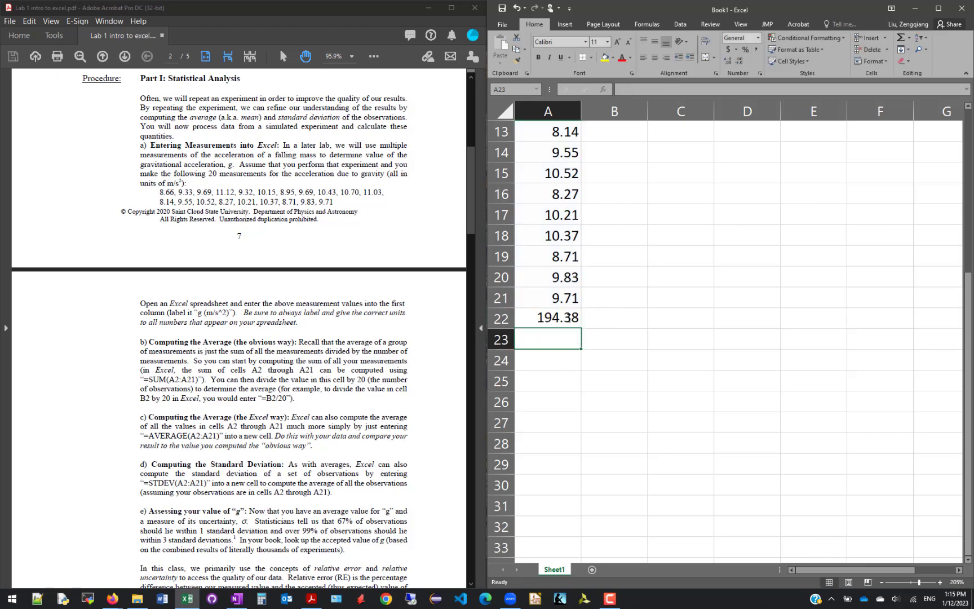
Label the result rows beside column A with SUM in cell B22 and AVG in cell B23
left_click(596, 316)
type("SUM")
key("Return")
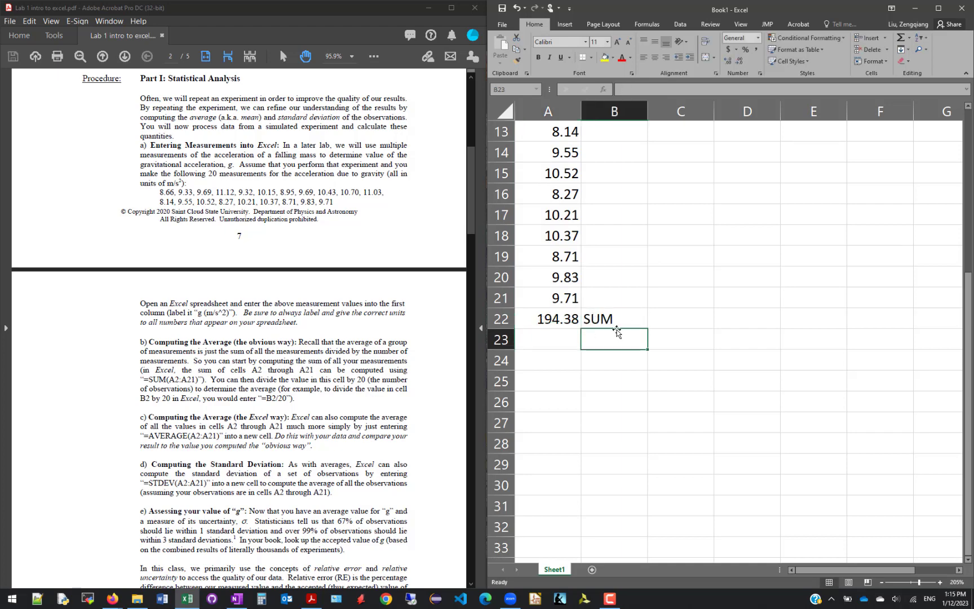
type("AF")
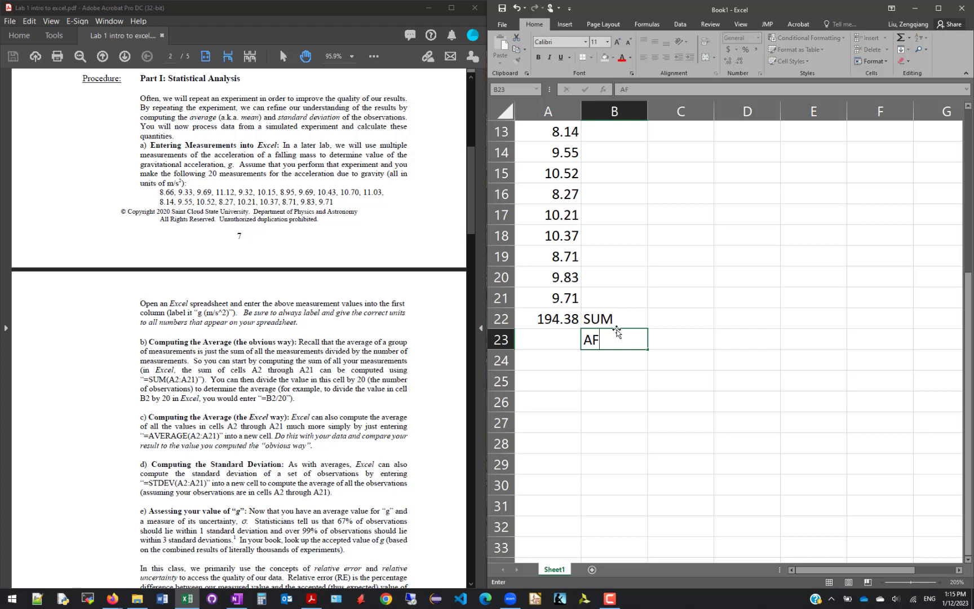
key("BackSpace")
type("VG")
key("Return")
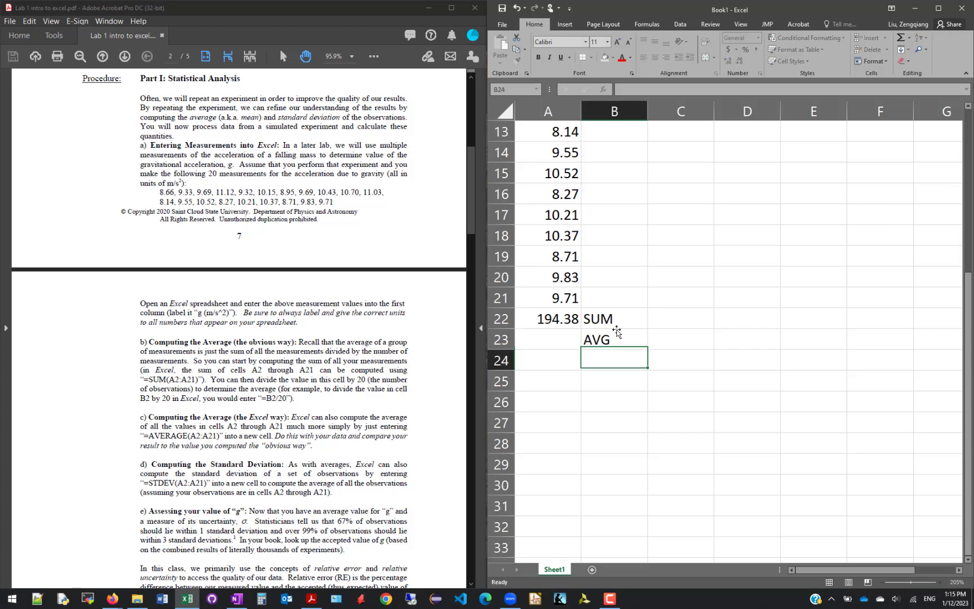
Compute the average in cell A23 with the formula =A22/20 and select that cell to check it
left_click(550, 343)
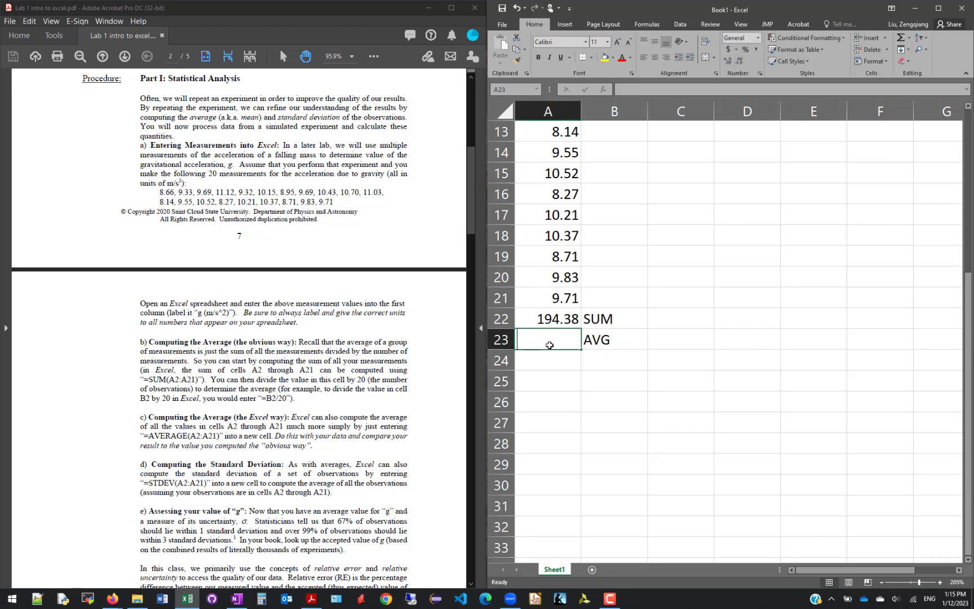
type("=")
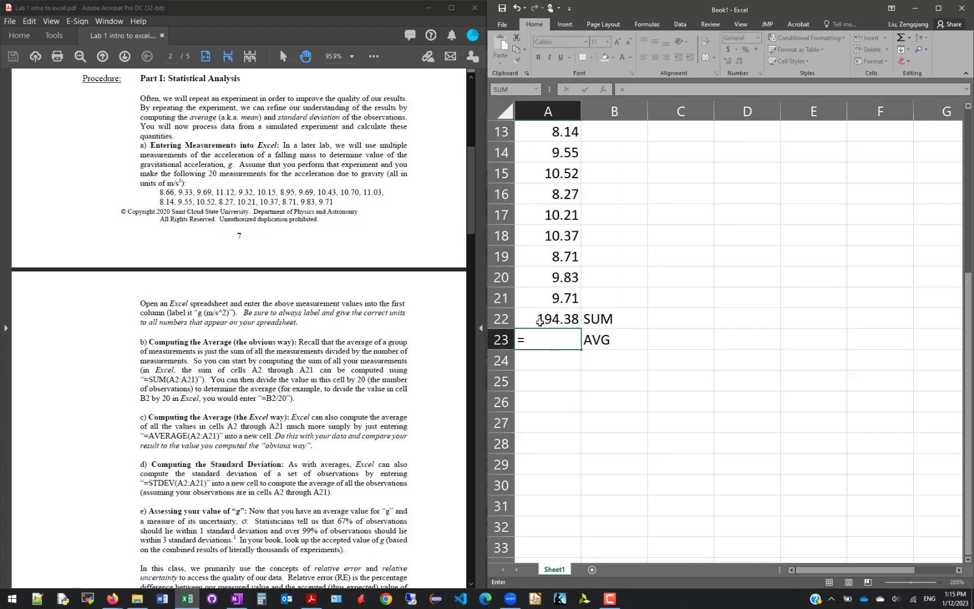
type("194")
left_click(564, 319)
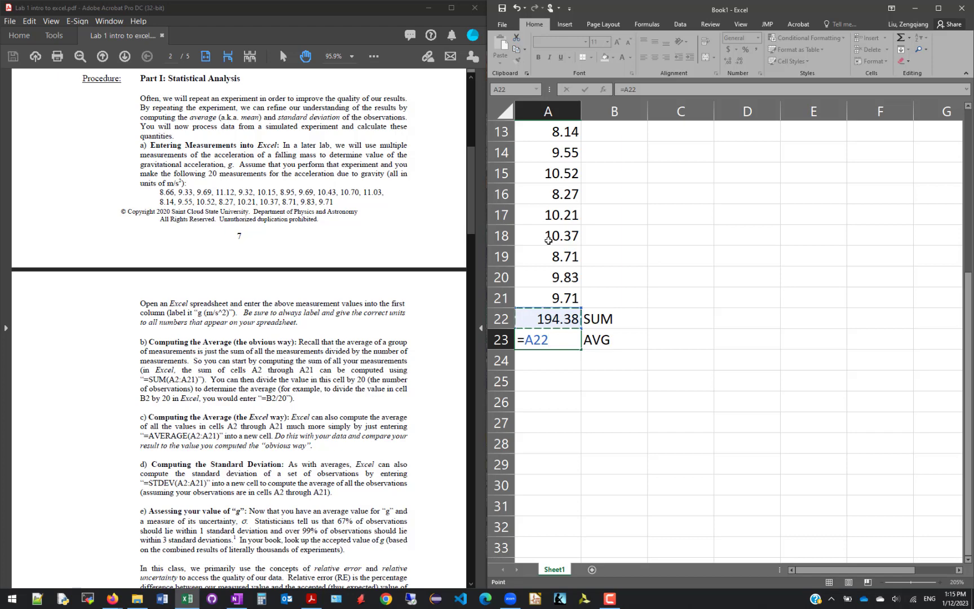
type("/20")
key("Return")
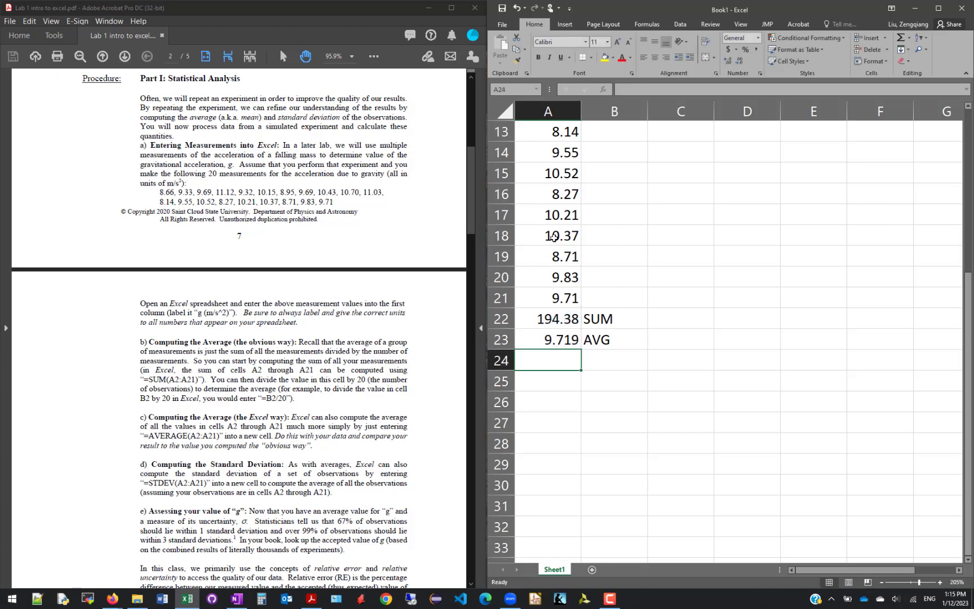
left_click(566, 337)
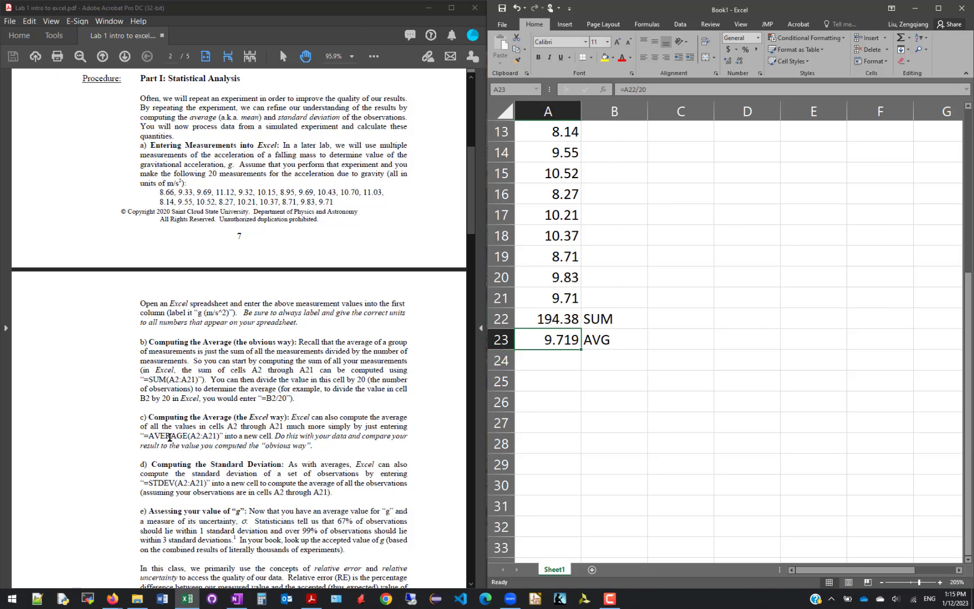
Enter the label AVG in cell B24 for the second average
left_click(572, 356)
left_click(611, 355)
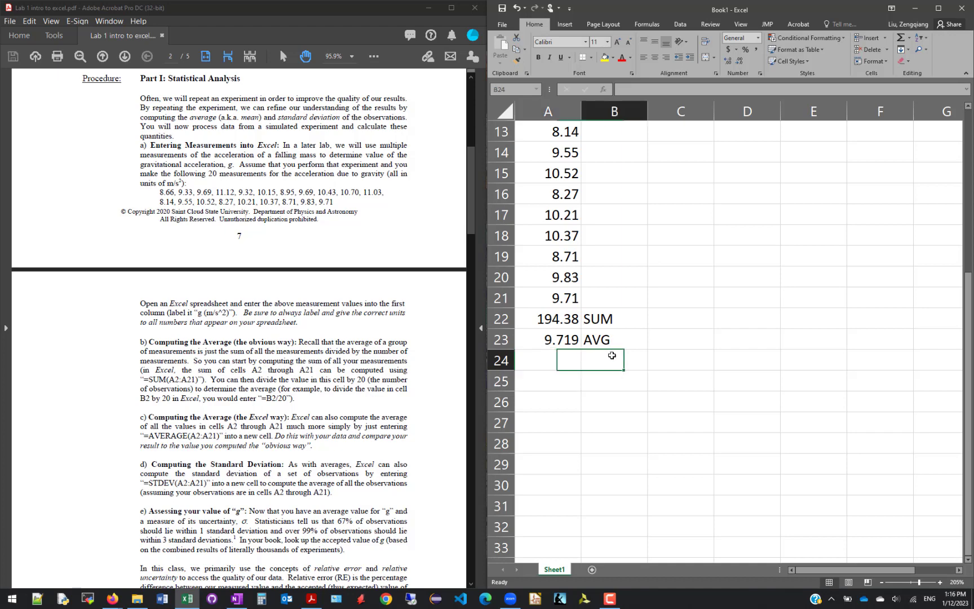
type("AVG")
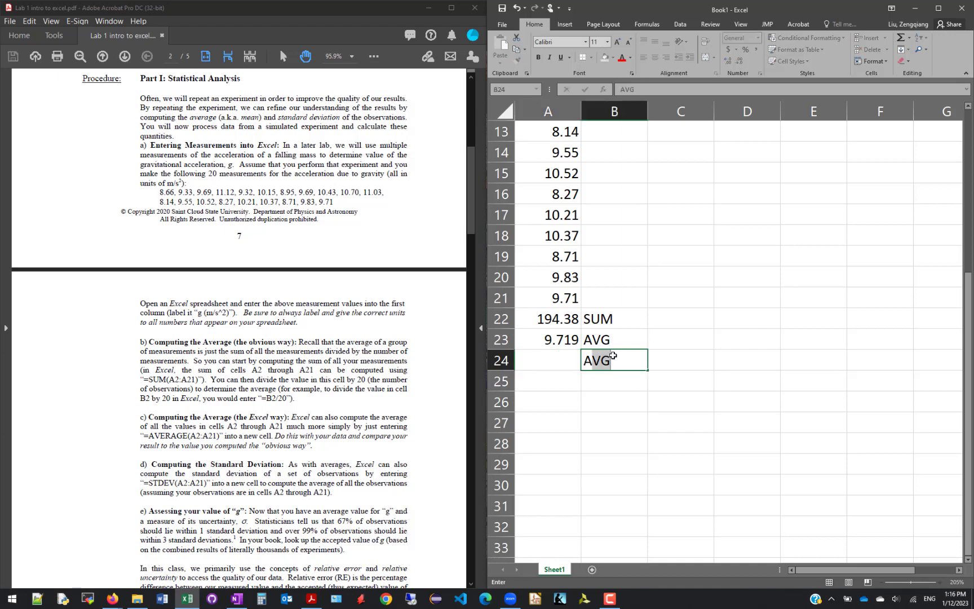
key("Return")
Compute the average of the measurements in cell A24 with the formula =average(A2:A21)
left_click(559, 364)
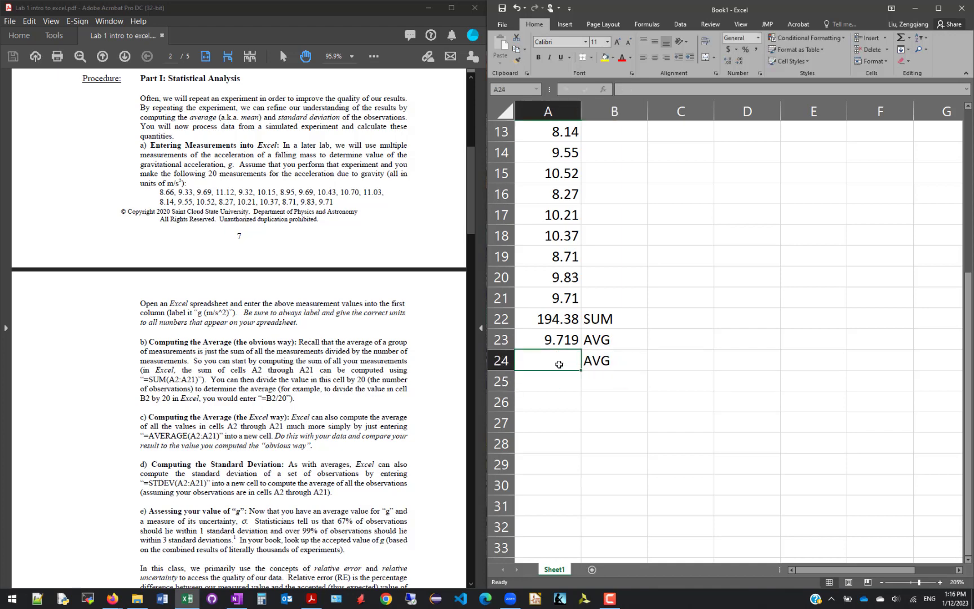
type("=ave")
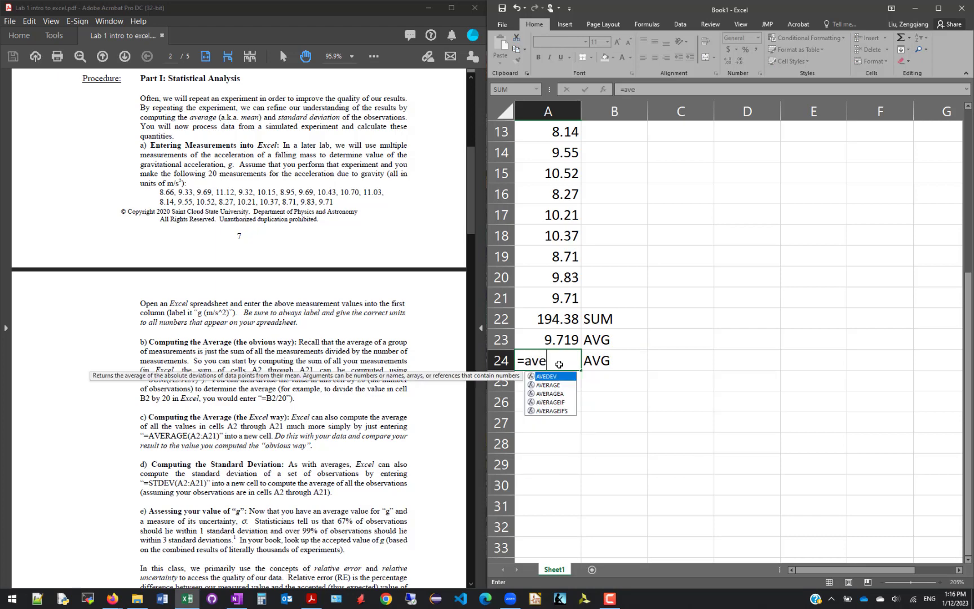
type("rage(")
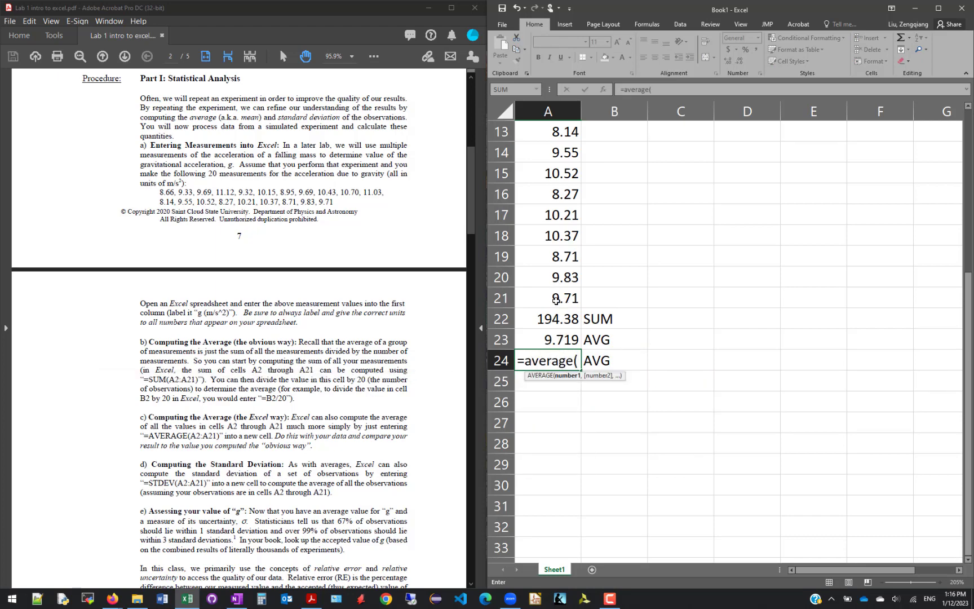
left_click_drag(556, 300, 538, 153)
scroll(568, 340, "down", 3)
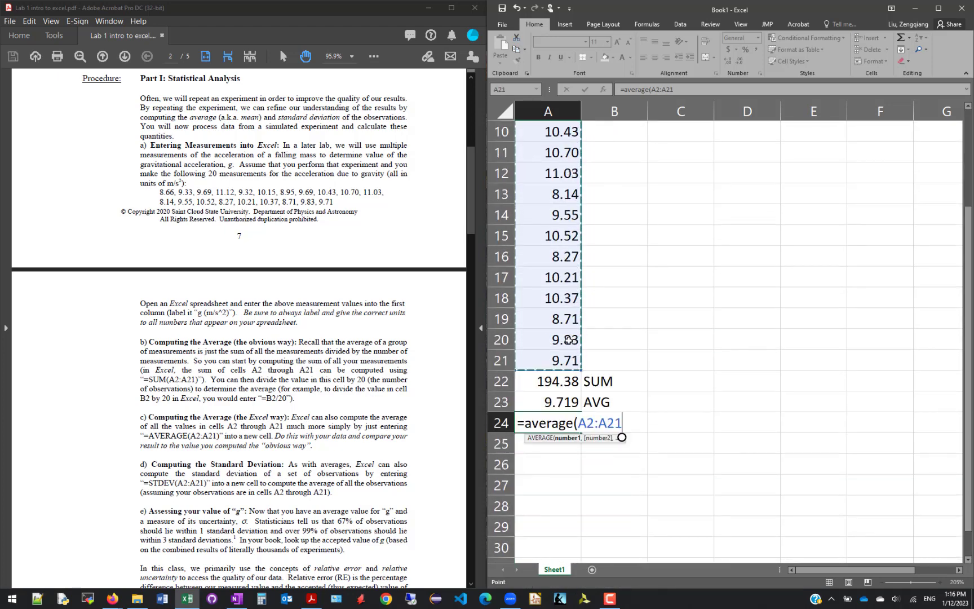
scroll(569, 340, "down", 2)
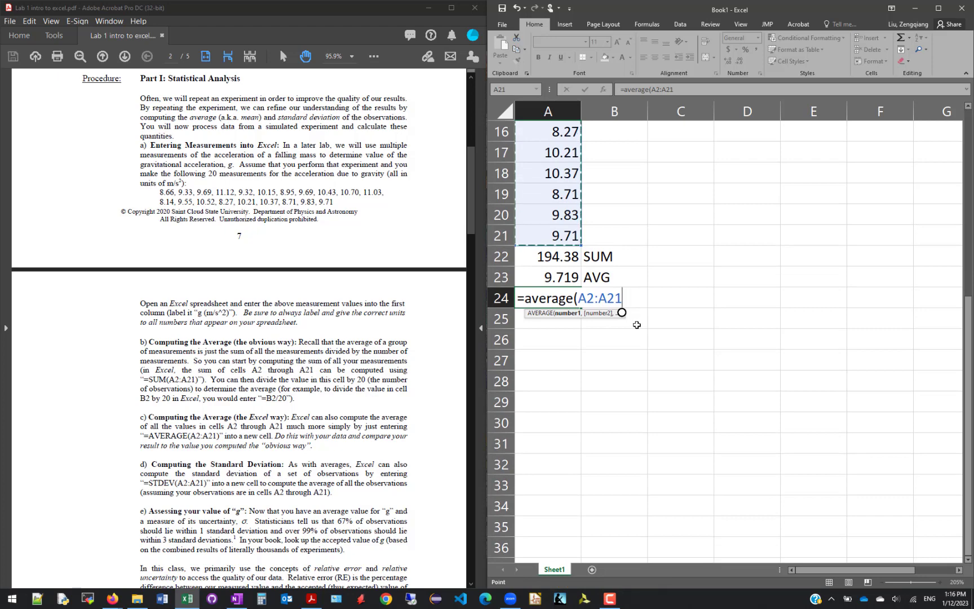
type(")")
key("Return")
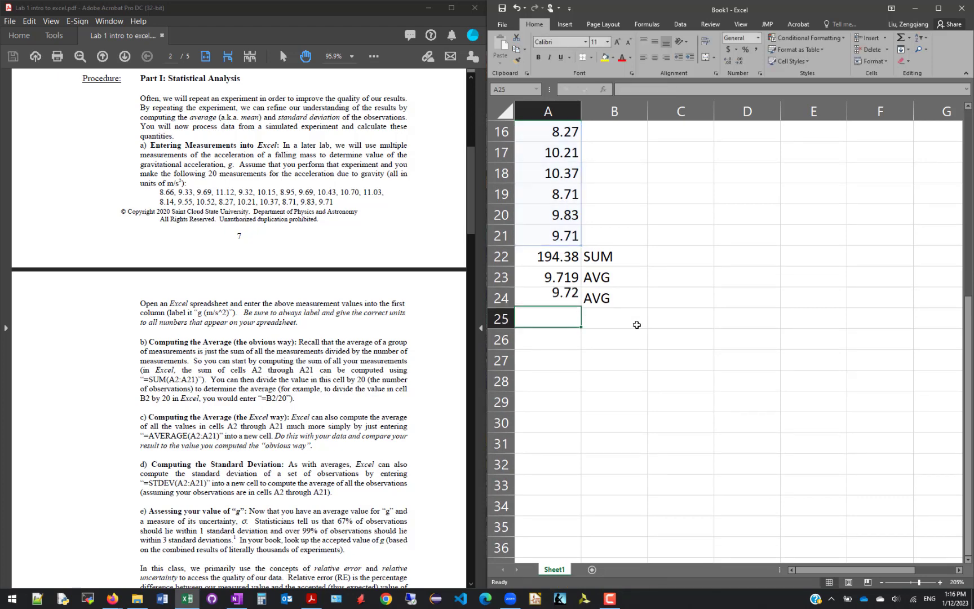
Check the formulas in cells A24 and A22, examine the handout's part d) on standard deviation, and look over the measurements in column A
left_click(574, 296)
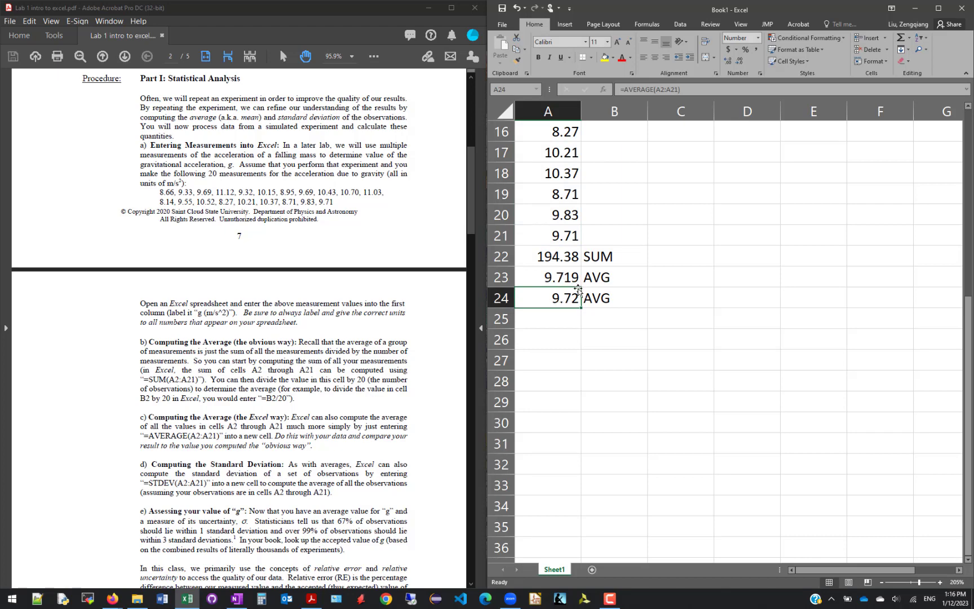
left_click(570, 253)
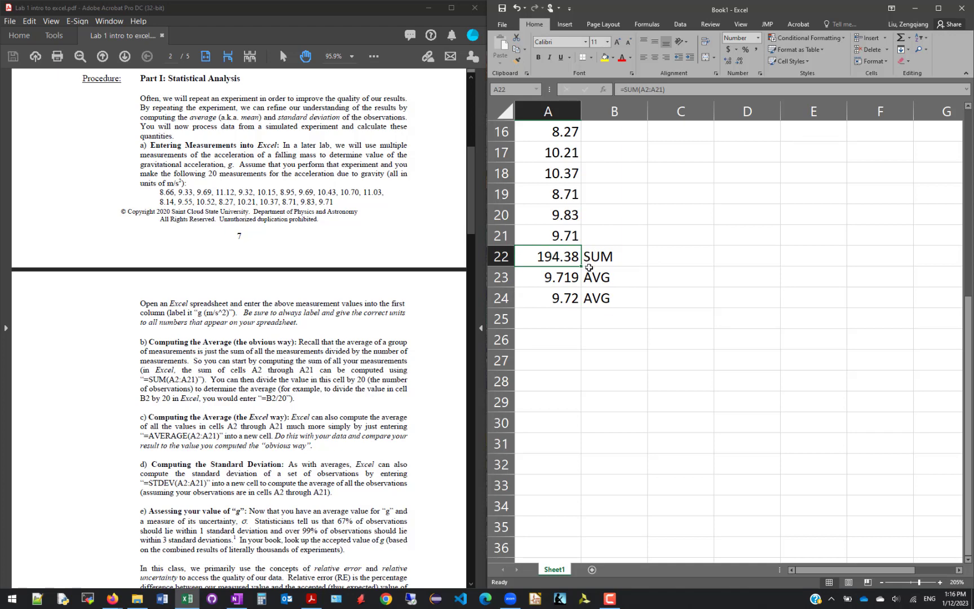
left_click(607, 318)
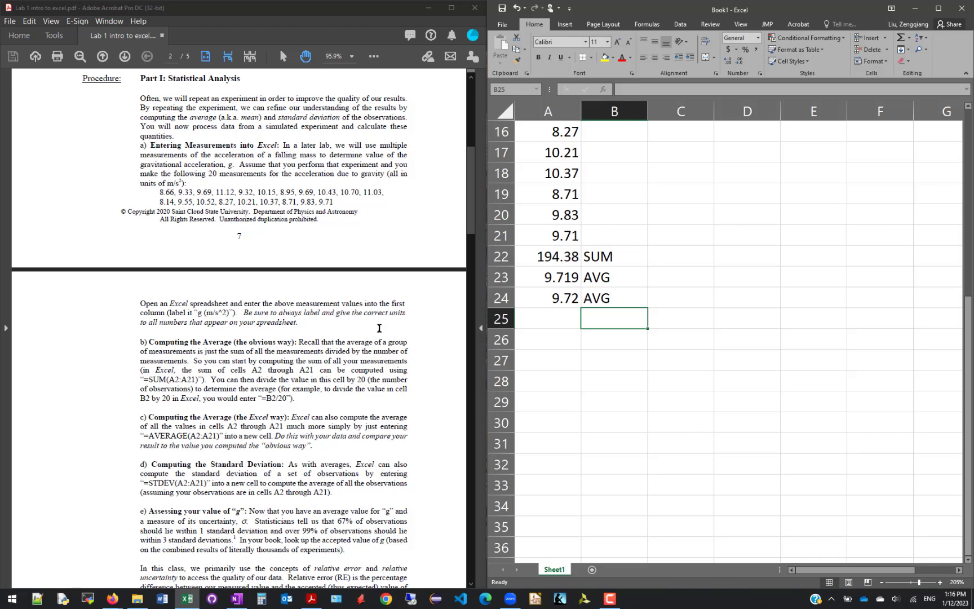
scroll(379, 328, "down", 2)
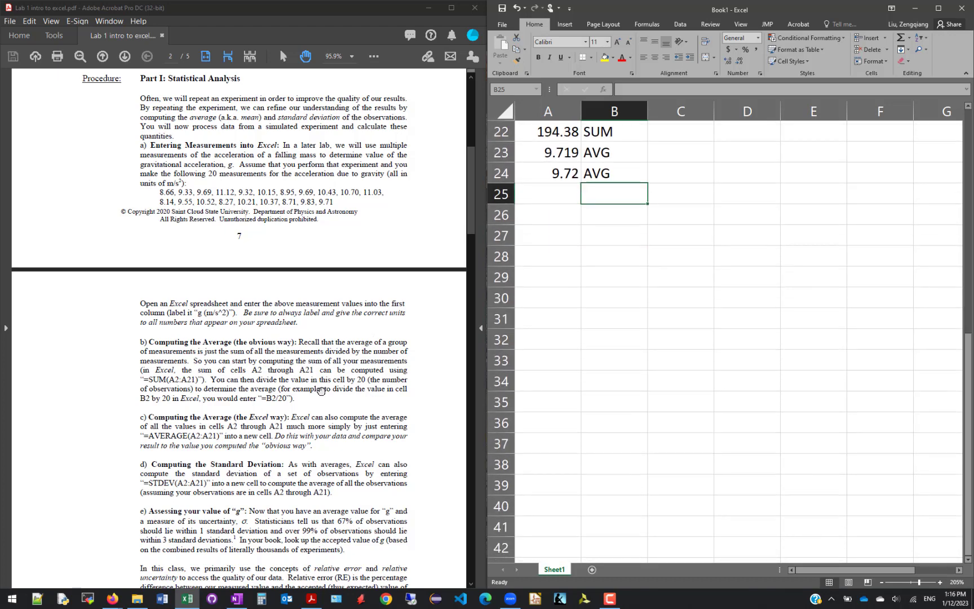
left_click(306, 407)
scroll(306, 407, "down", 3)
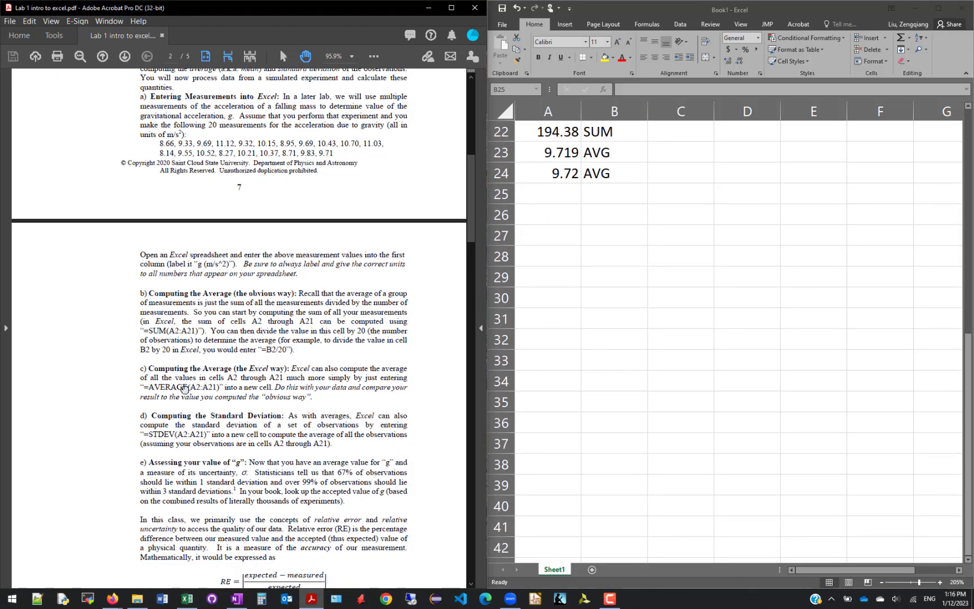
scroll(182, 389, "down", 1)
scroll(182, 389, "down", 1)
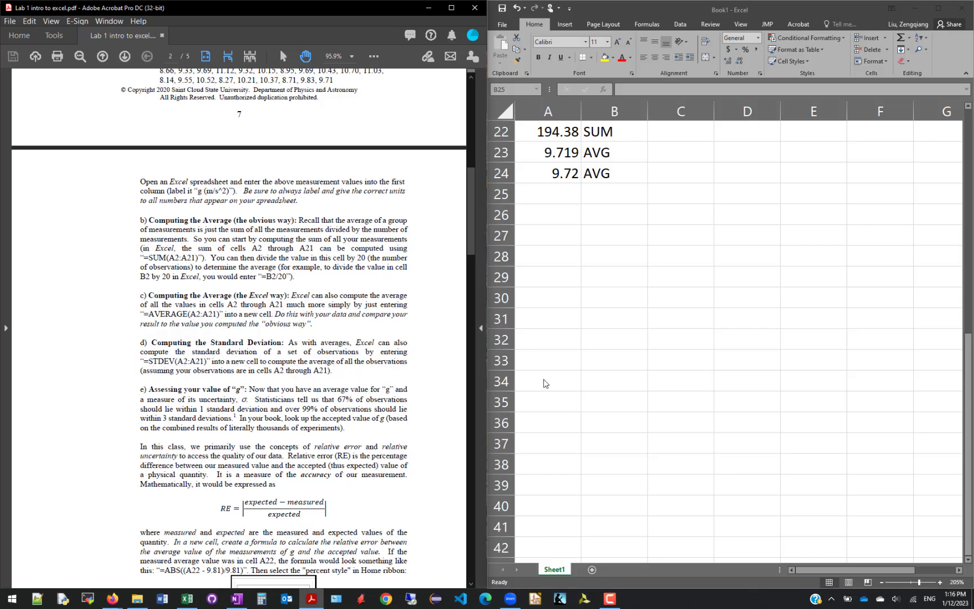
left_click(577, 383)
scroll(569, 360, "up", 4)
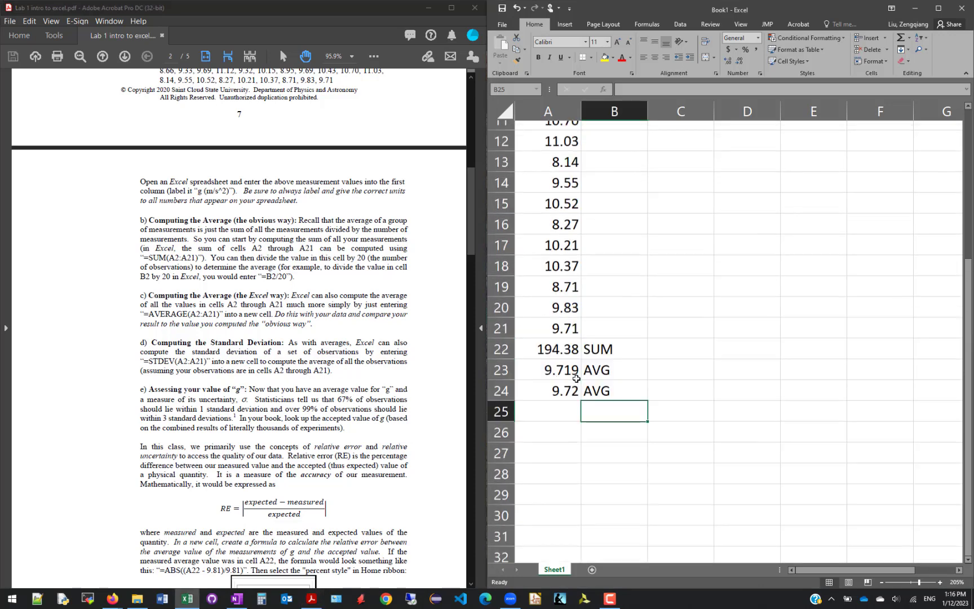
left_click_drag(550, 129, 556, 319)
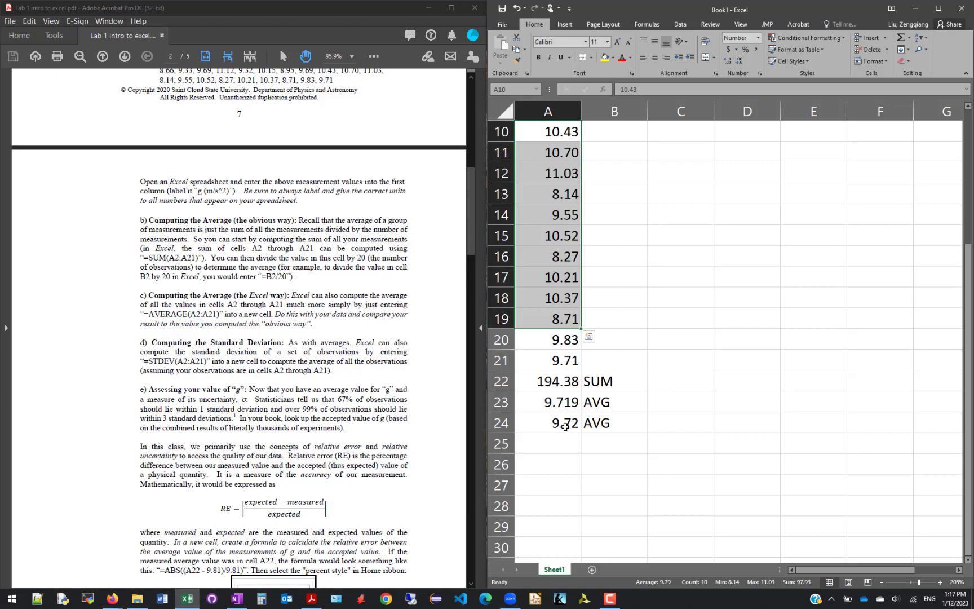
Enter the label STDEV in cell B25 for the standard deviation
left_click(594, 443)
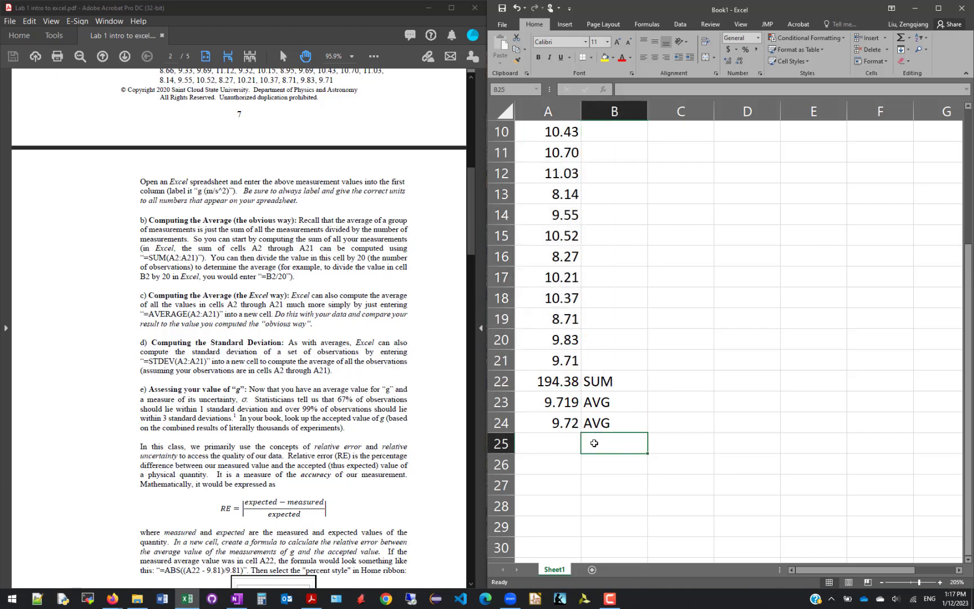
type("STD")
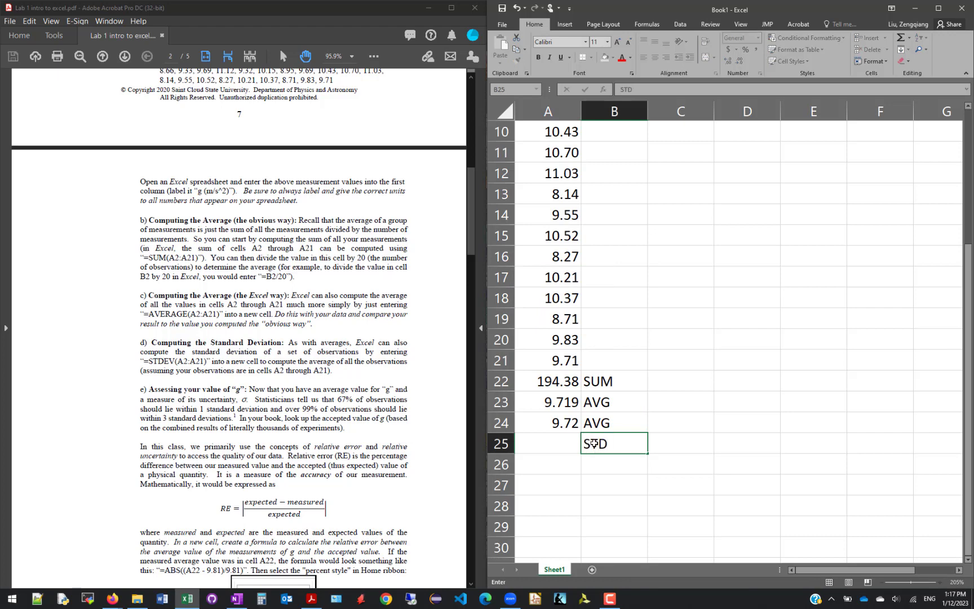
type("EV")
Compute the standard deviation of the measurements in cell A25 with the formula =stdev(A2:A21)
left_click(563, 449)
type("=")
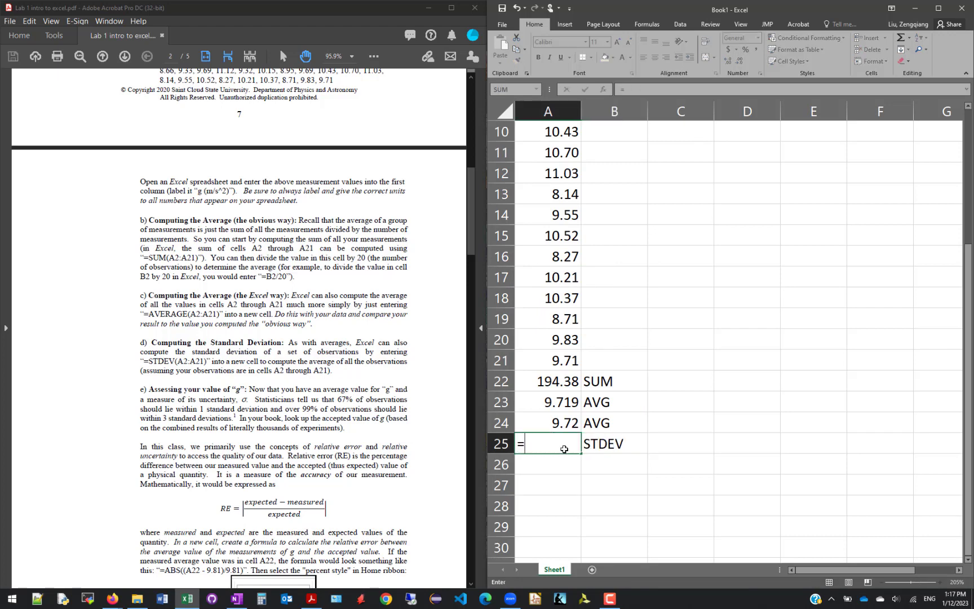
type("stdev(")
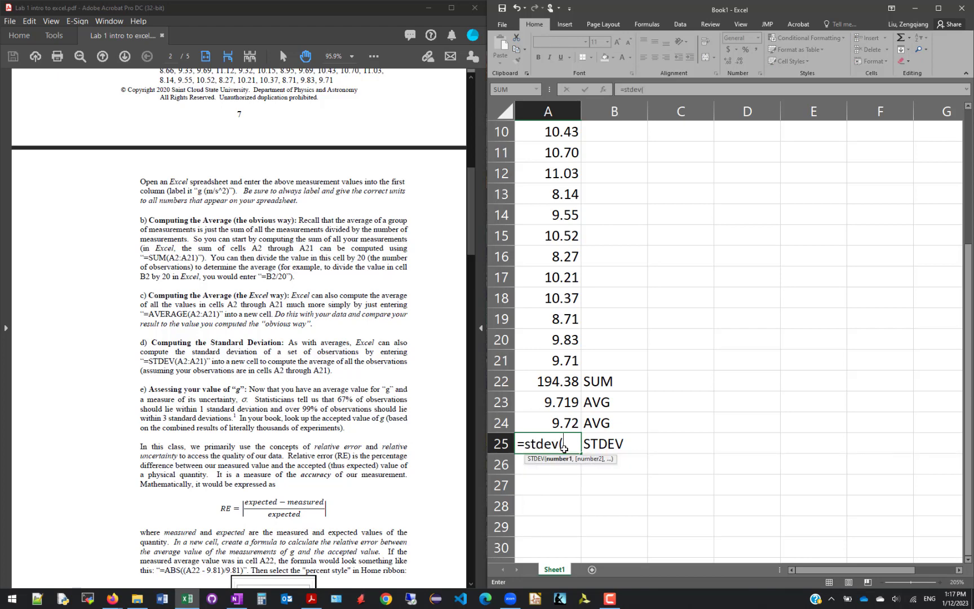
left_click(538, 359)
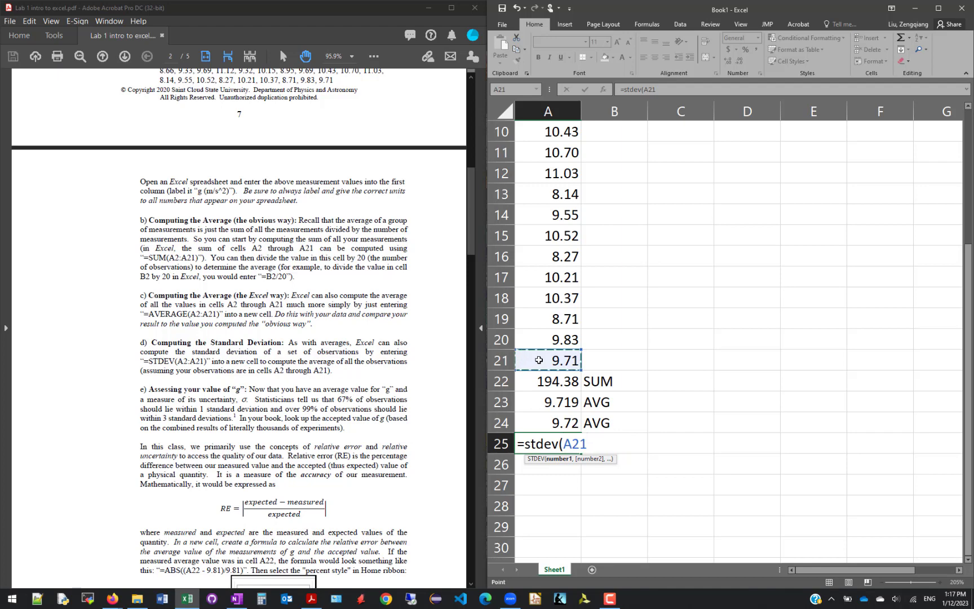
left_click_drag(539, 360, 565, 147)
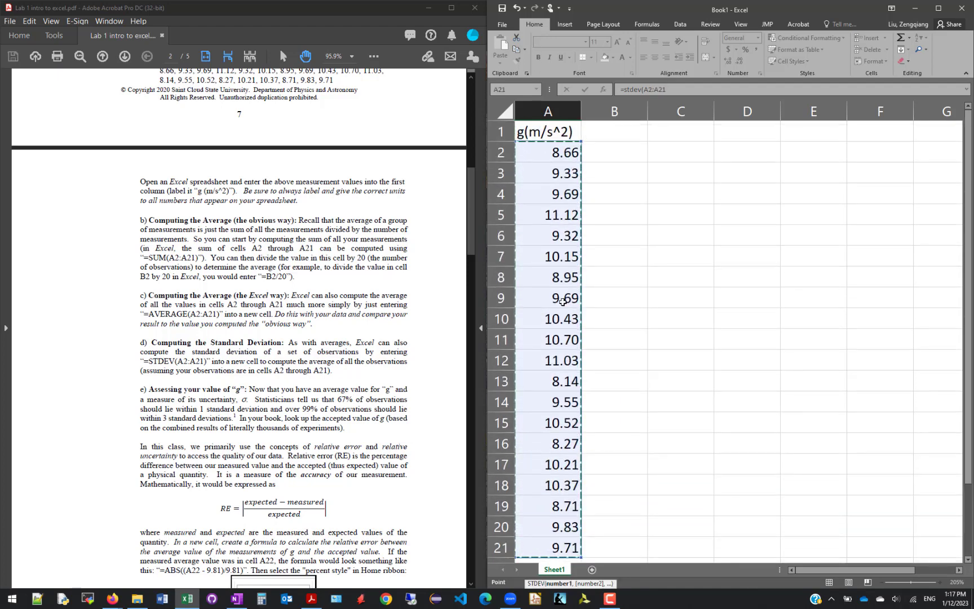
scroll(610, 463, "down", 3)
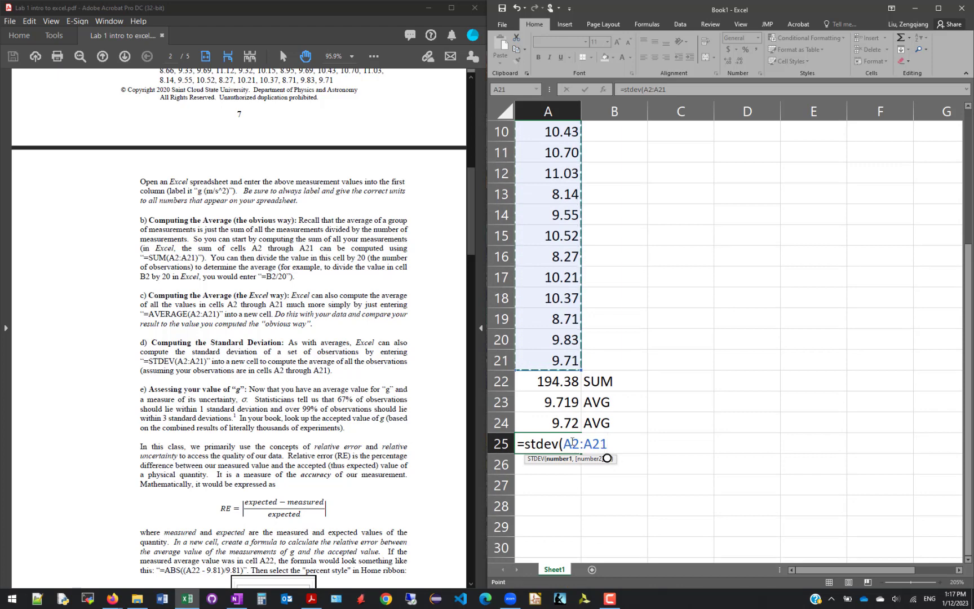
type(")")
key("Return")
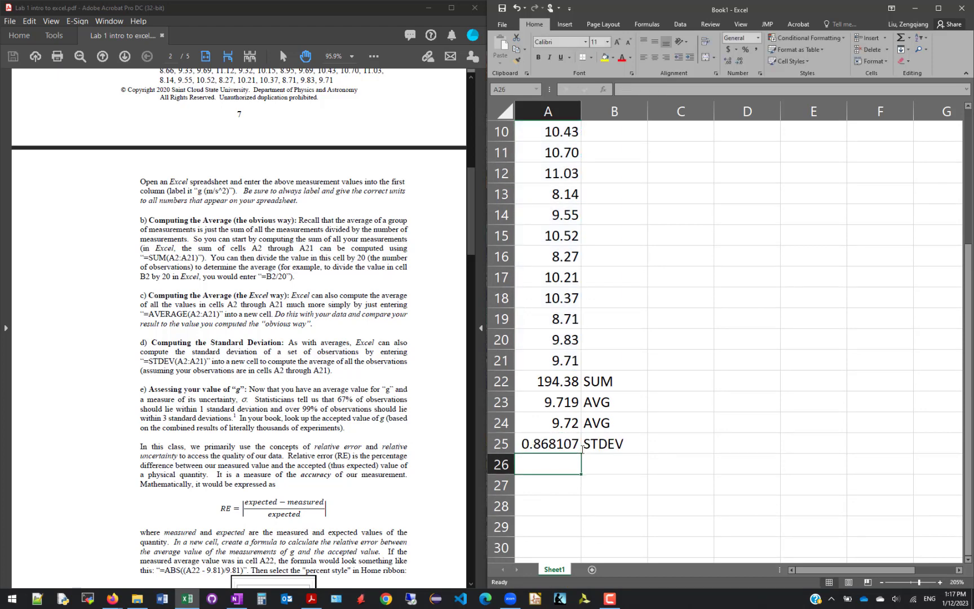
Reduce the standard deviation in cell A25 to one decimal place
left_click(560, 446)
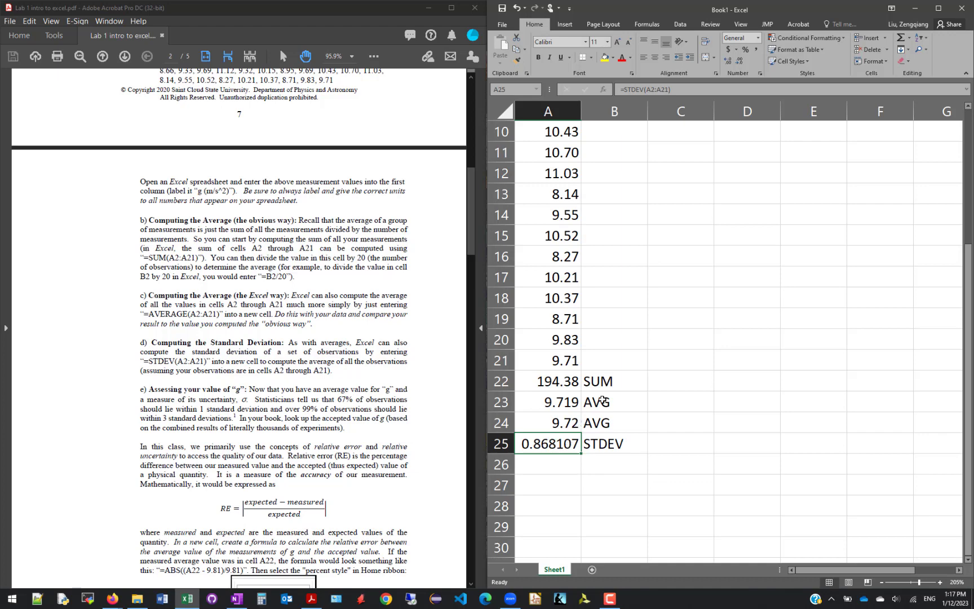
left_click(742, 60)
left_click(742, 60)
left_click(742, 60)
left_click(742, 60)
left_click(741, 60)
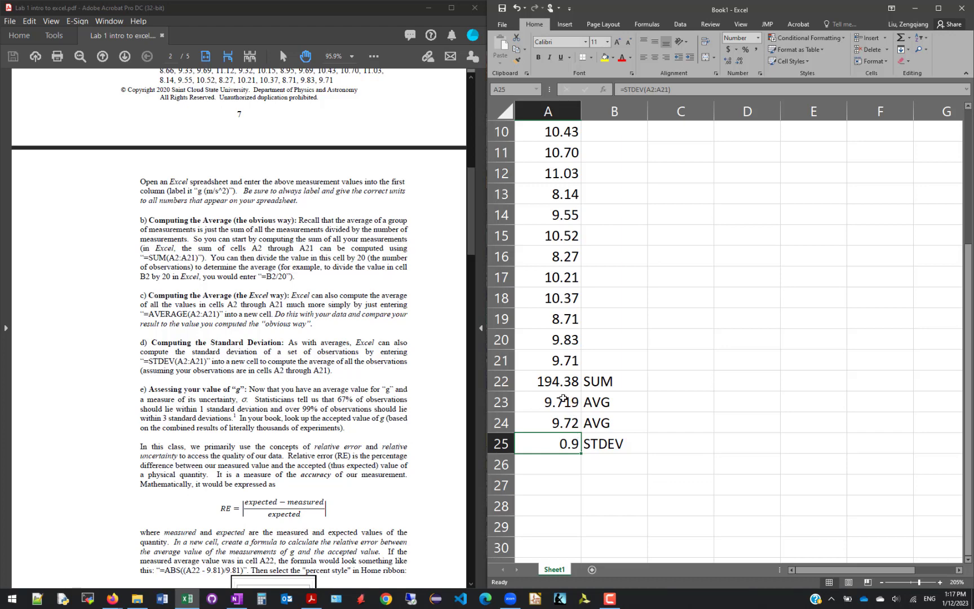
Reduce both averages in cells A23 and A24 to one decimal place
left_click_drag(562, 399, 564, 421)
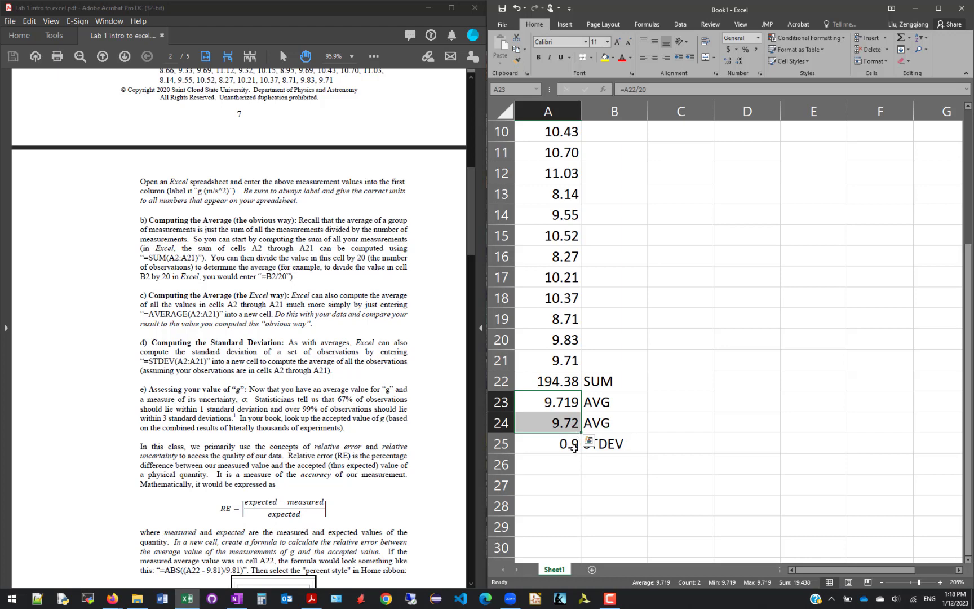
left_click(739, 60)
left_click(741, 62)
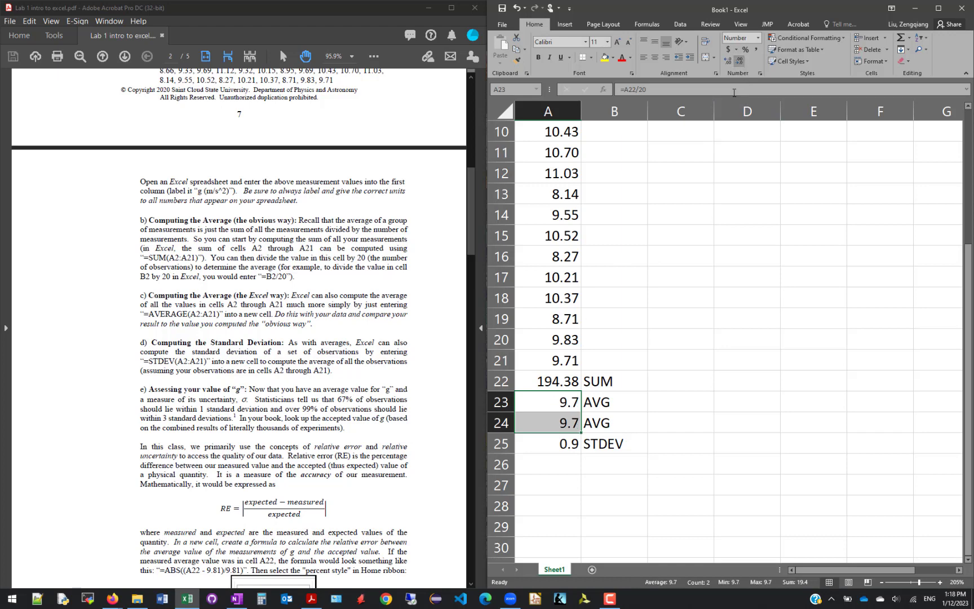
Review the sum, average and standard deviation cells in A22 to A25 alongside the handout's part e) on assessing g
left_click(560, 384)
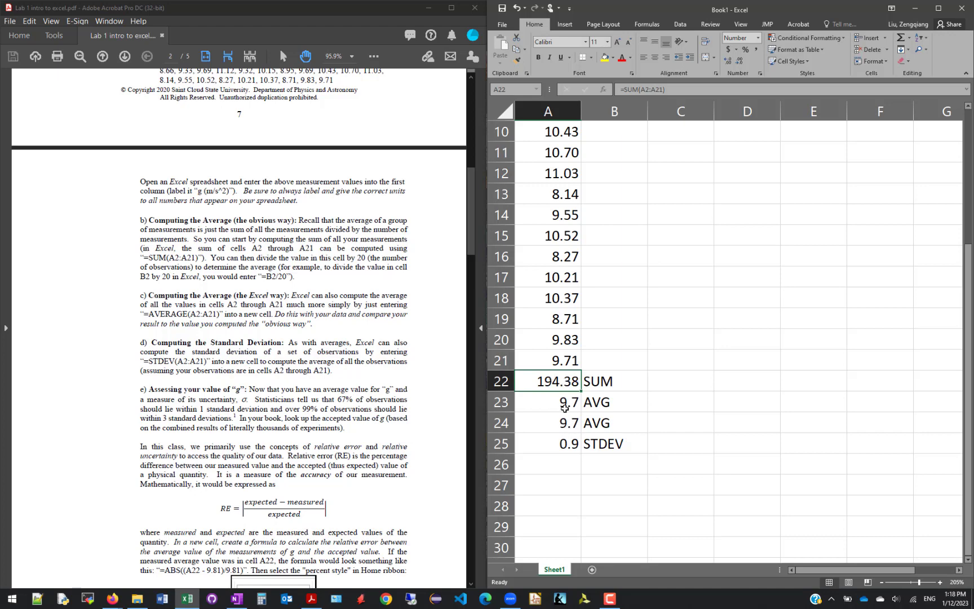
left_click(564, 407)
left_click(562, 382)
left_click(563, 444)
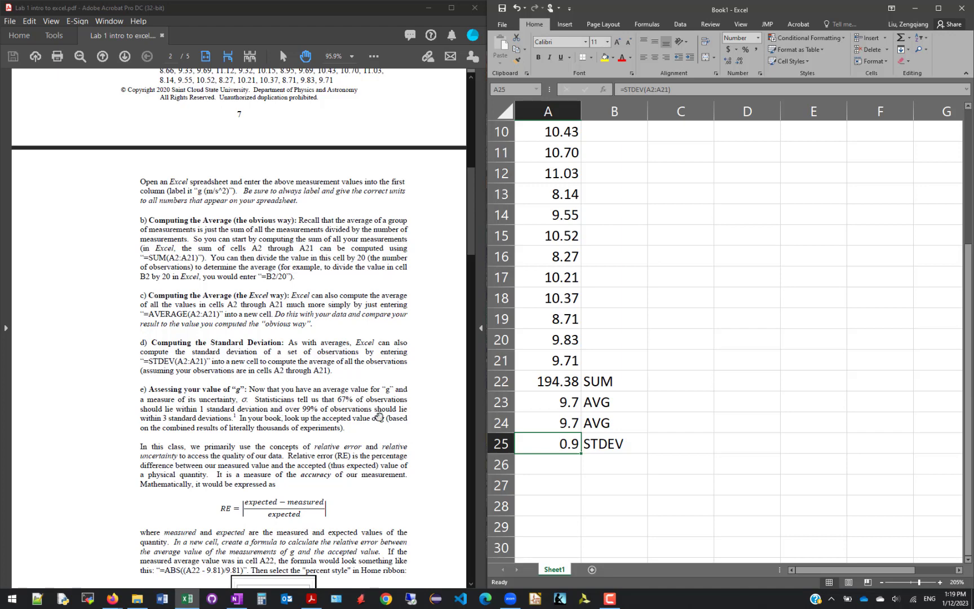
left_click_drag(564, 423, 558, 439)
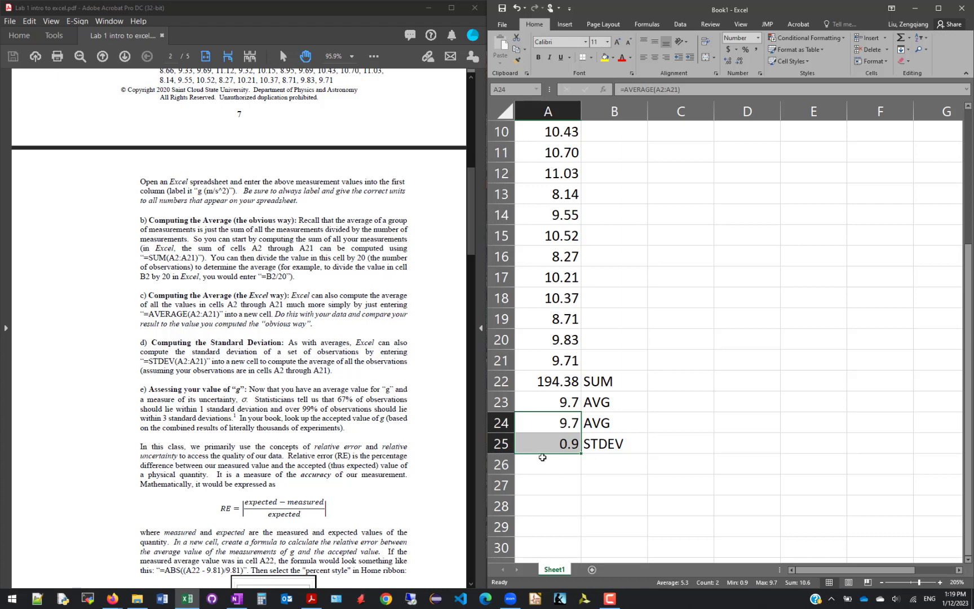
Enter the accepted value 9.81 in cell A26 and label it Expected in cell B26
left_click(564, 465)
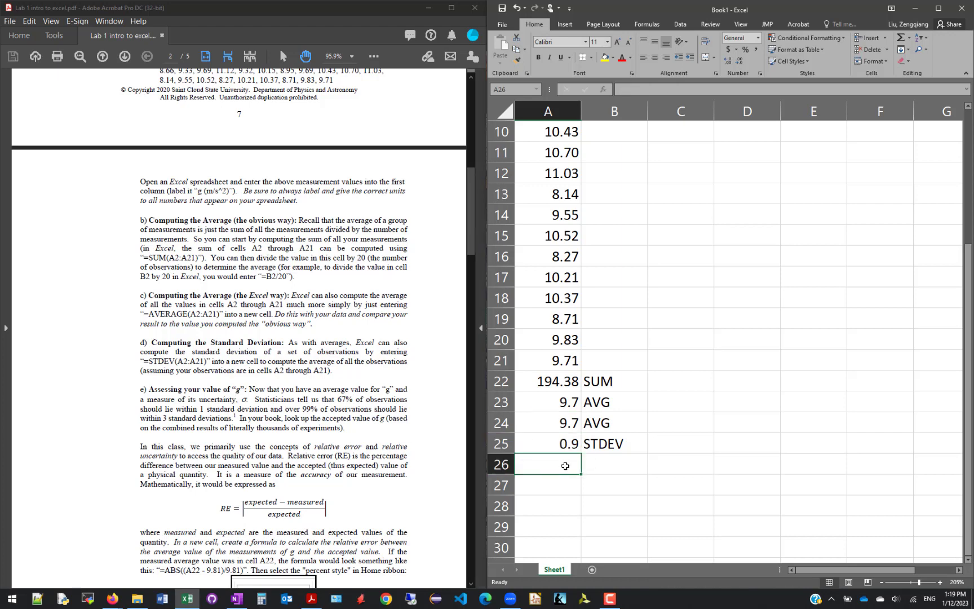
type("9.81")
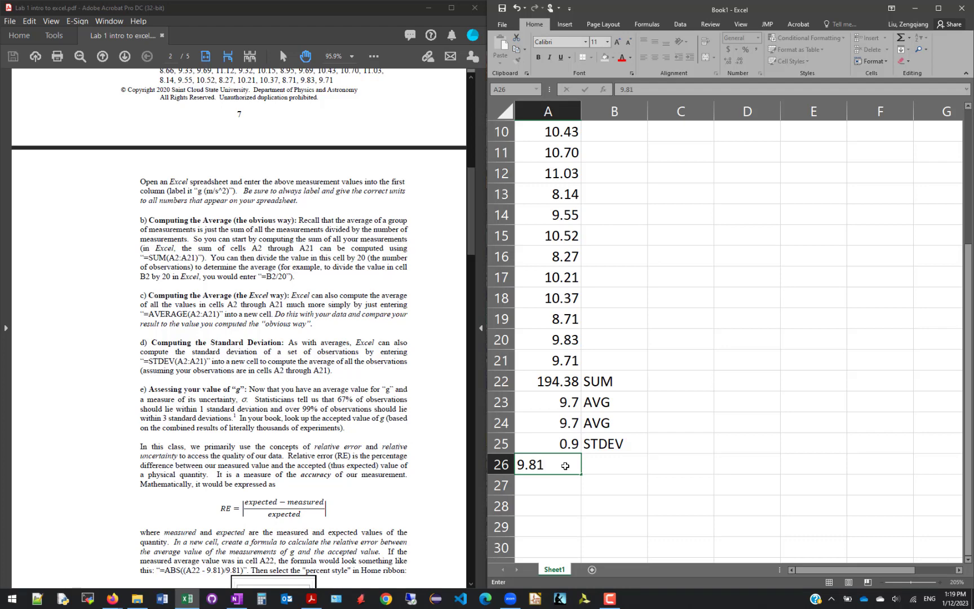
key("Tab")
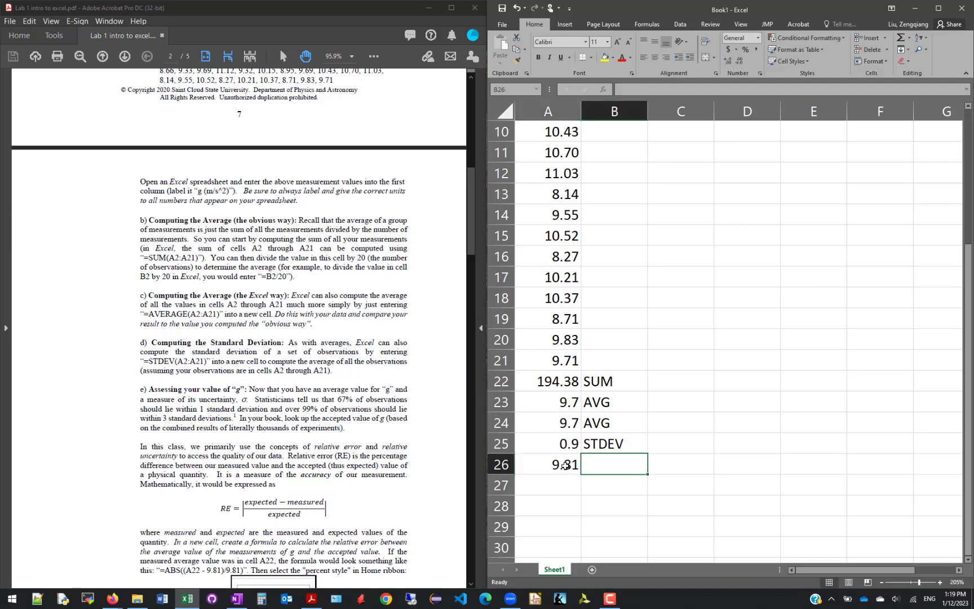
type("Ex[")
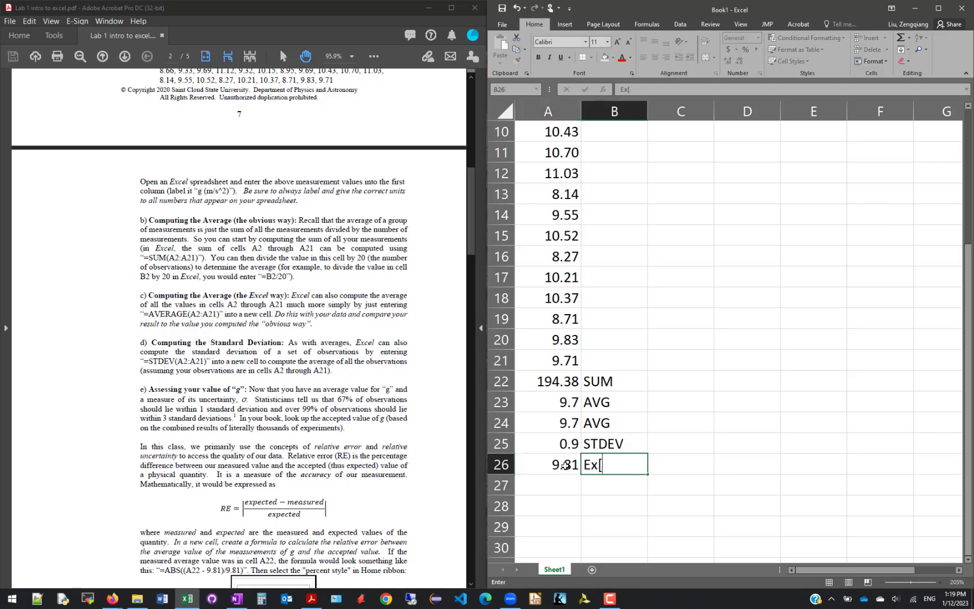
key("BackSpace")
key("BackSpace")
type("e")
key("BackSpace")
type("xpected")
key("Return")
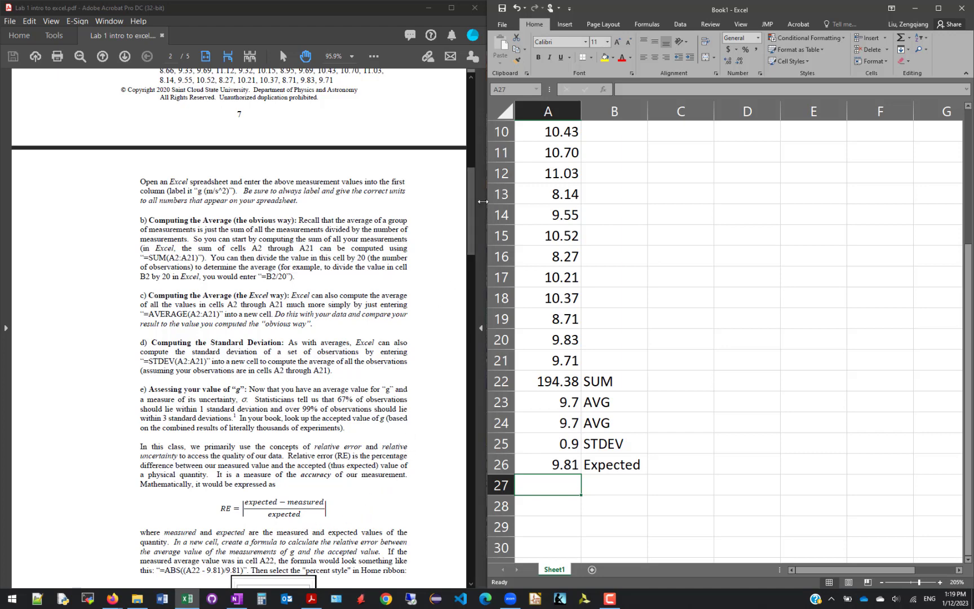
Examine the handout's relative error formula and match its terms to the average and expected value cells in column A
left_click_drag(475, 198, 472, 231)
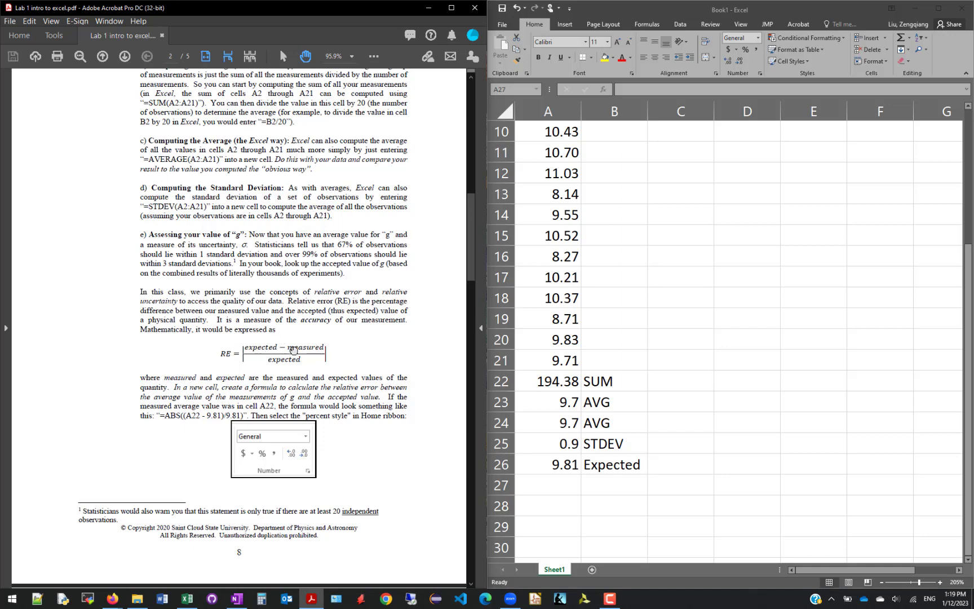
left_click_drag(248, 347, 322, 346)
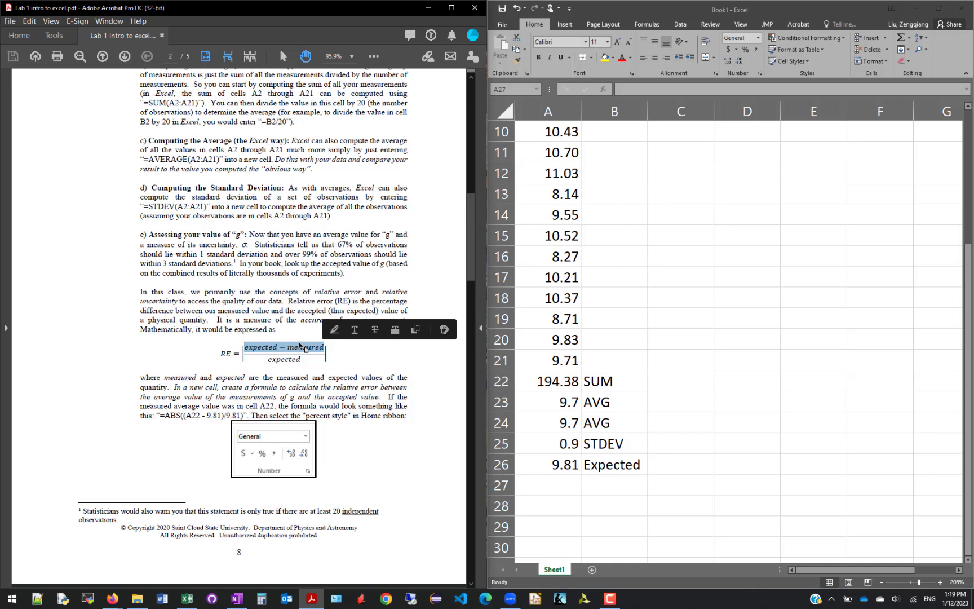
left_click(566, 406)
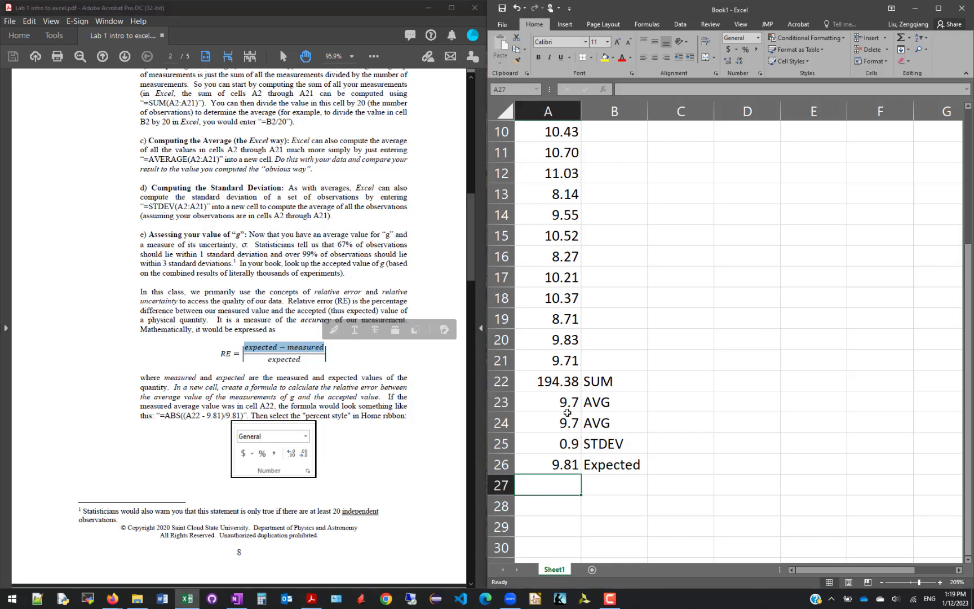
left_click(564, 421)
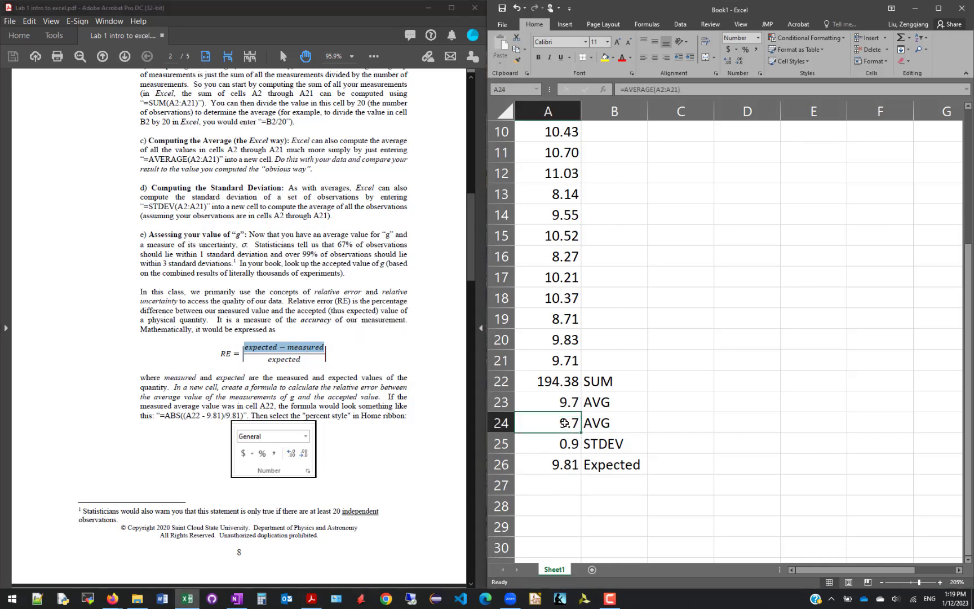
left_click(565, 444)
left_click(563, 463)
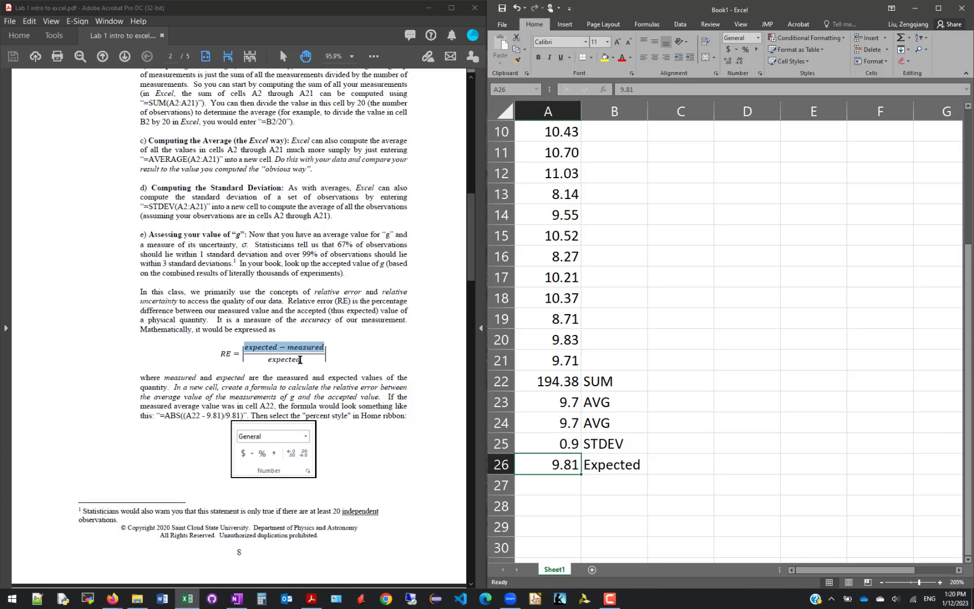
Enter the label RE in cell B27 for the relative error
left_click(562, 484)
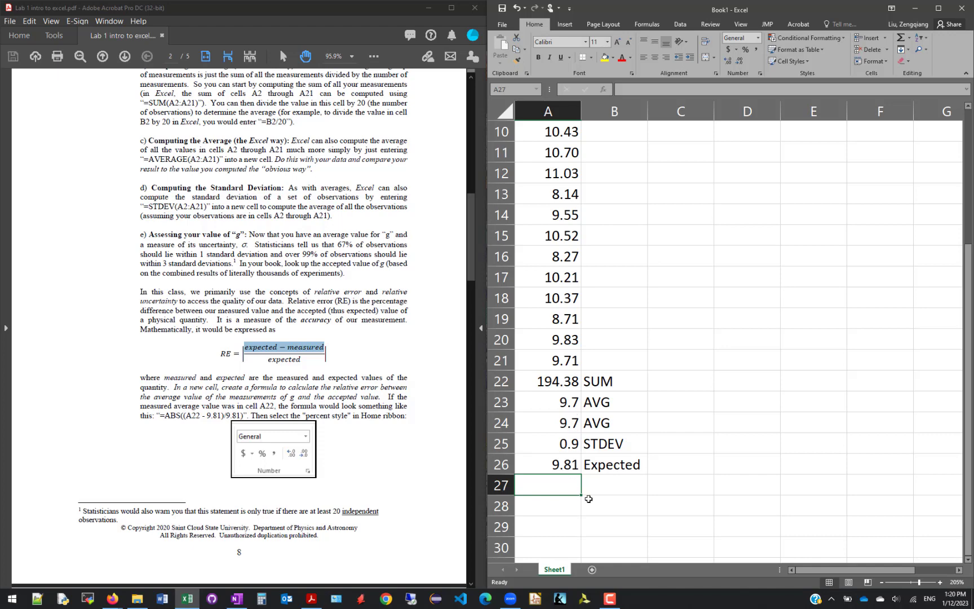
left_click(598, 483)
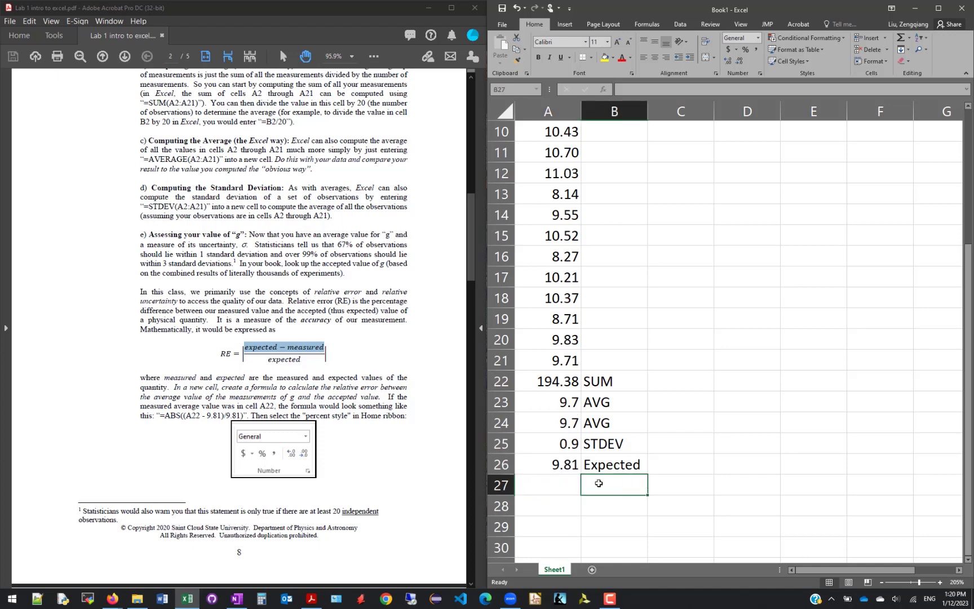
type("RE")
key("Return")
Compute the relative error in cell A27 with the formula =abs(A26-A24)/A26
key("Up")
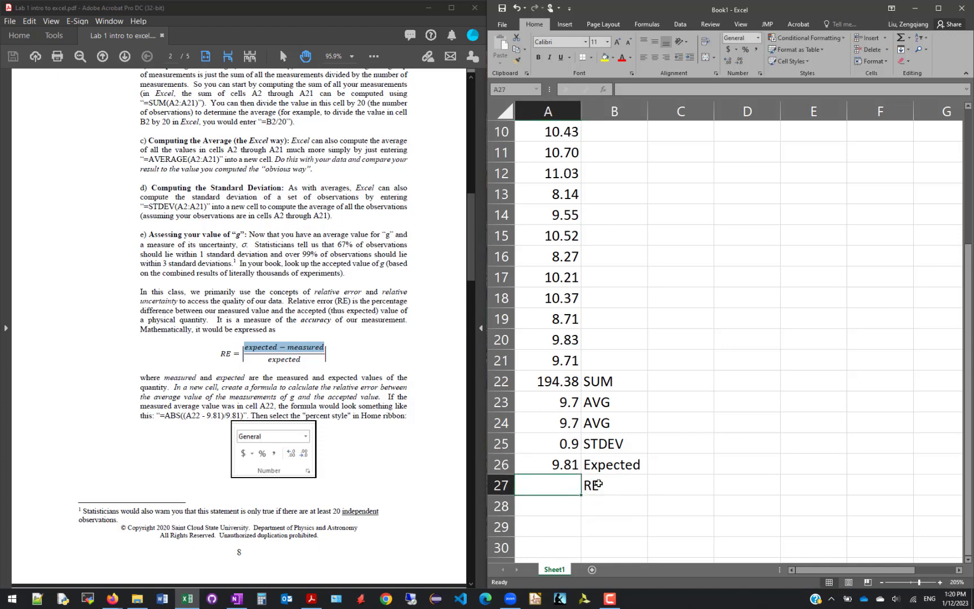
type("=abs(")
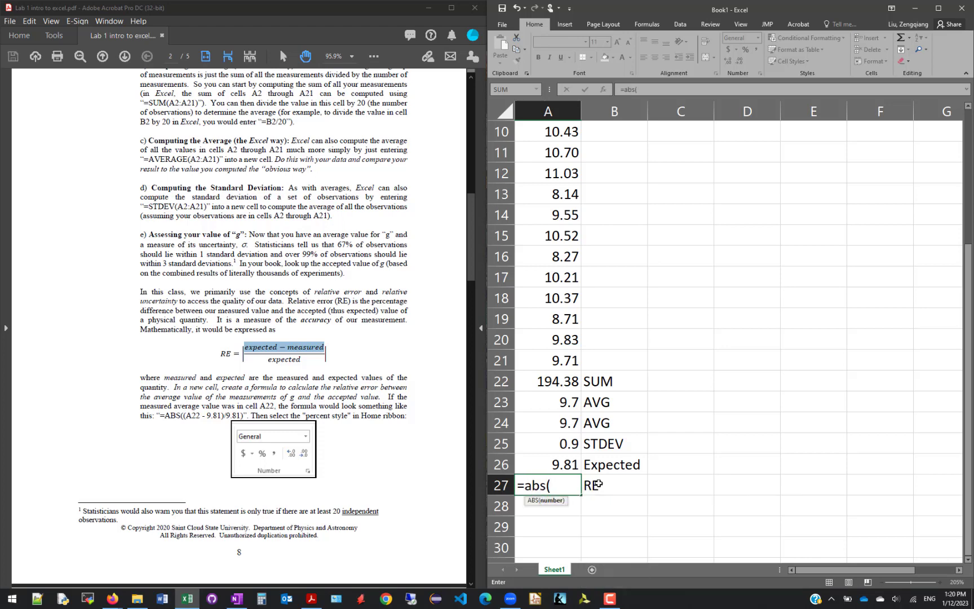
left_click(553, 462)
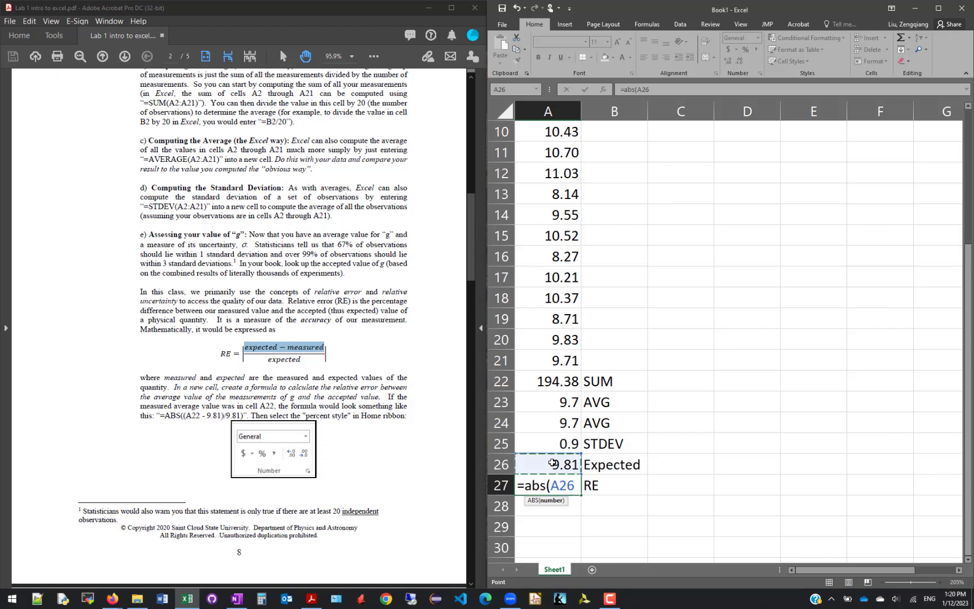
type("-")
left_click(554, 422)
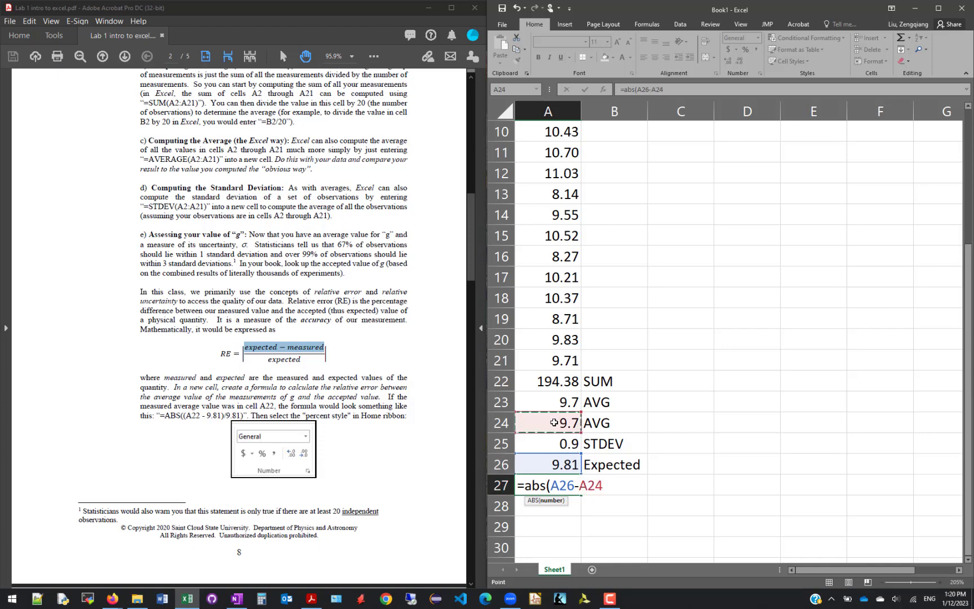
type(")/")
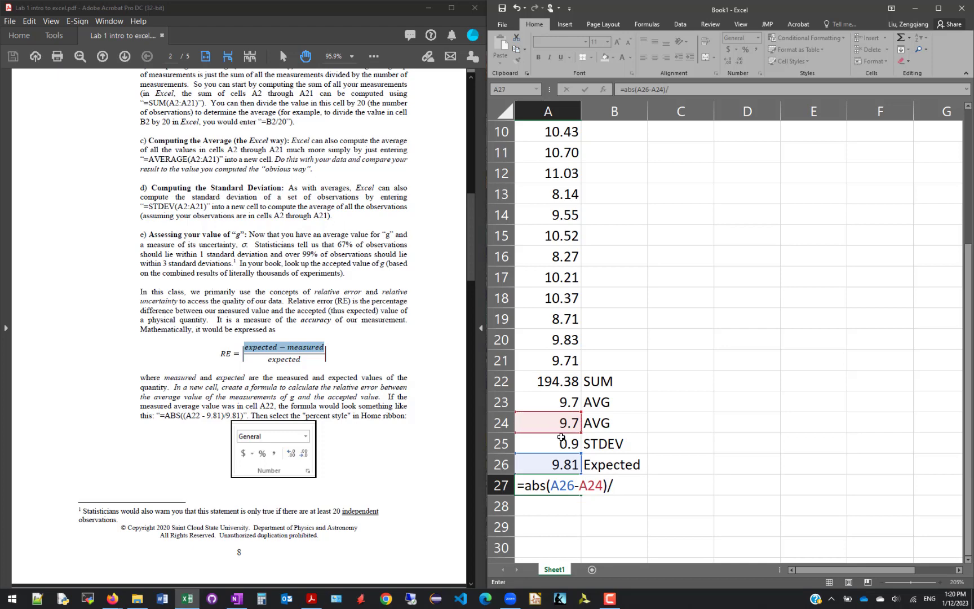
left_click(557, 463)
key("Return")
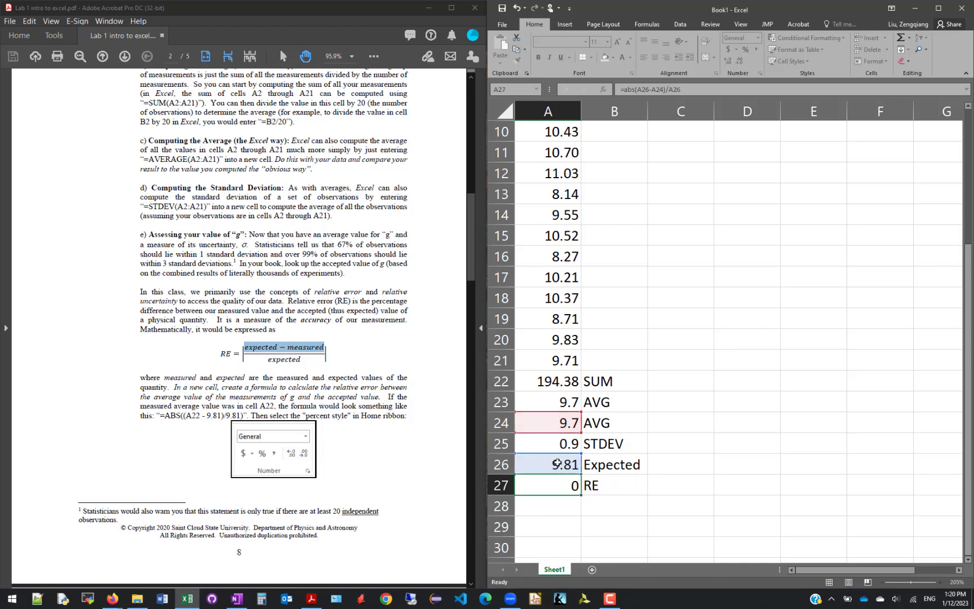
Format the relative error in cell A27 as a percentage with no decimal places
left_click(554, 484)
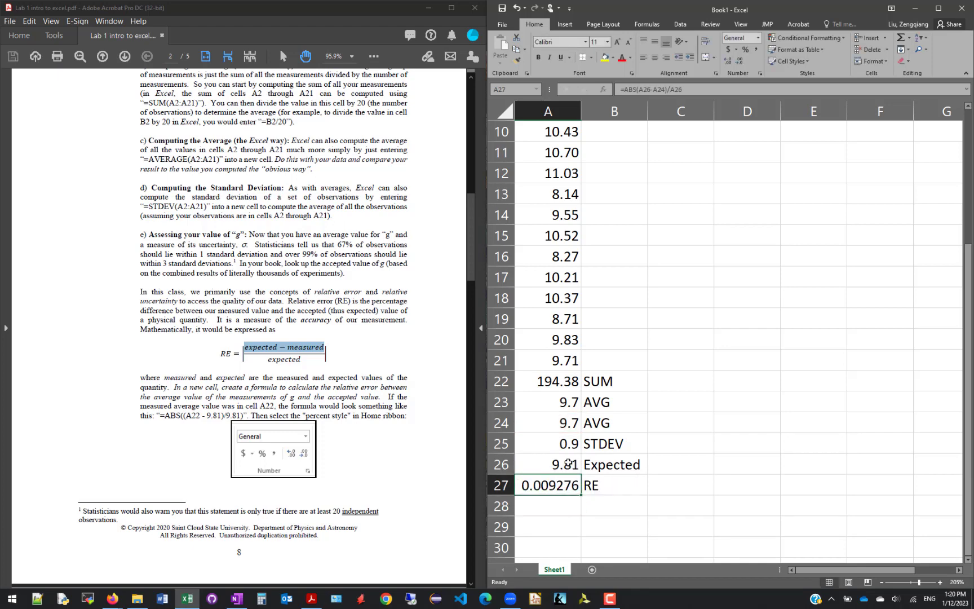
left_click(745, 50)
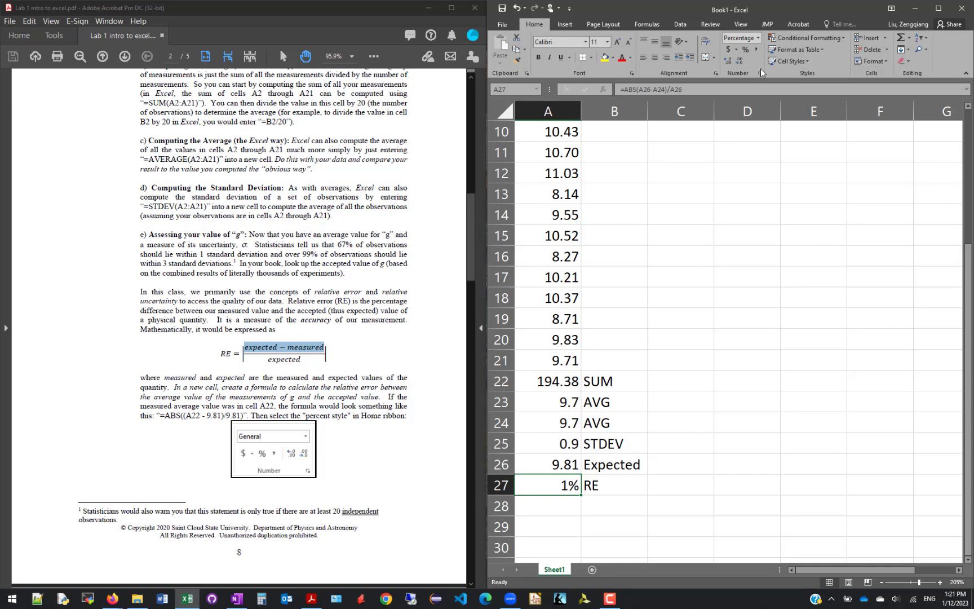
left_click(728, 60)
left_click(739, 63)
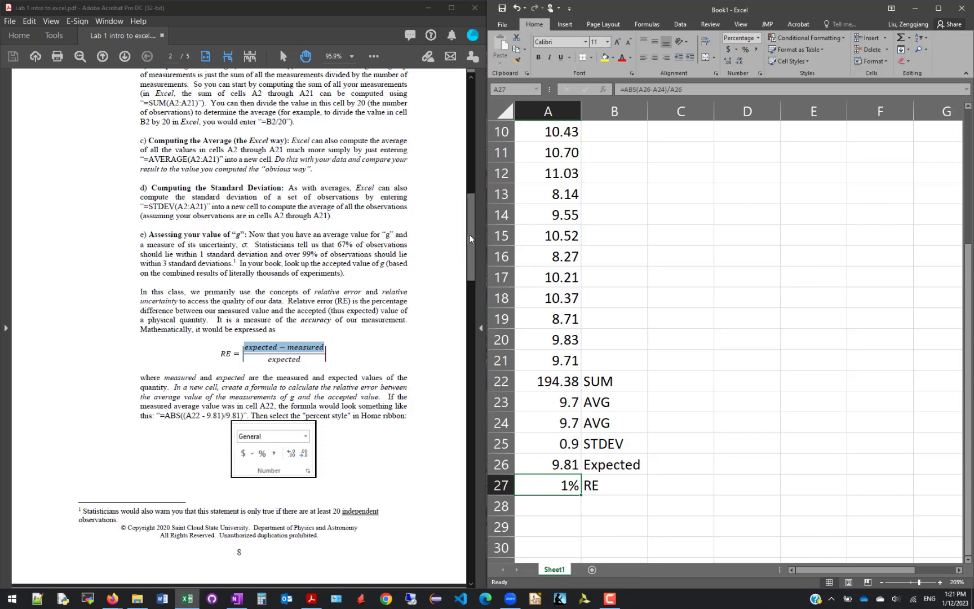
Read the handout's section on relative uncertainty (RU) and its comparison with the relative error
left_click_drag(469, 233, 469, 316)
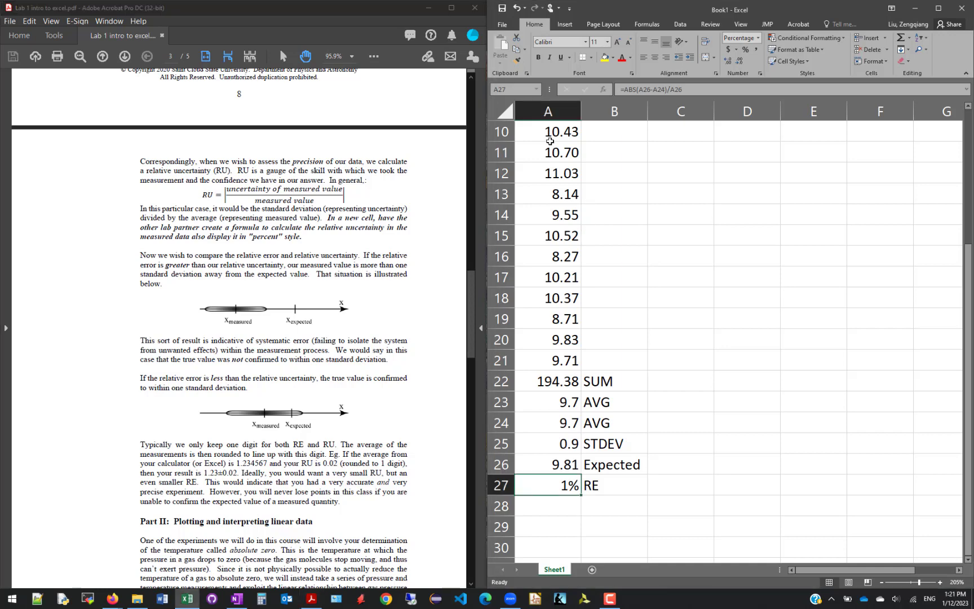
Enter the label RU in cell B28 for the relative uncertainty
left_click_drag(550, 134, 542, 360)
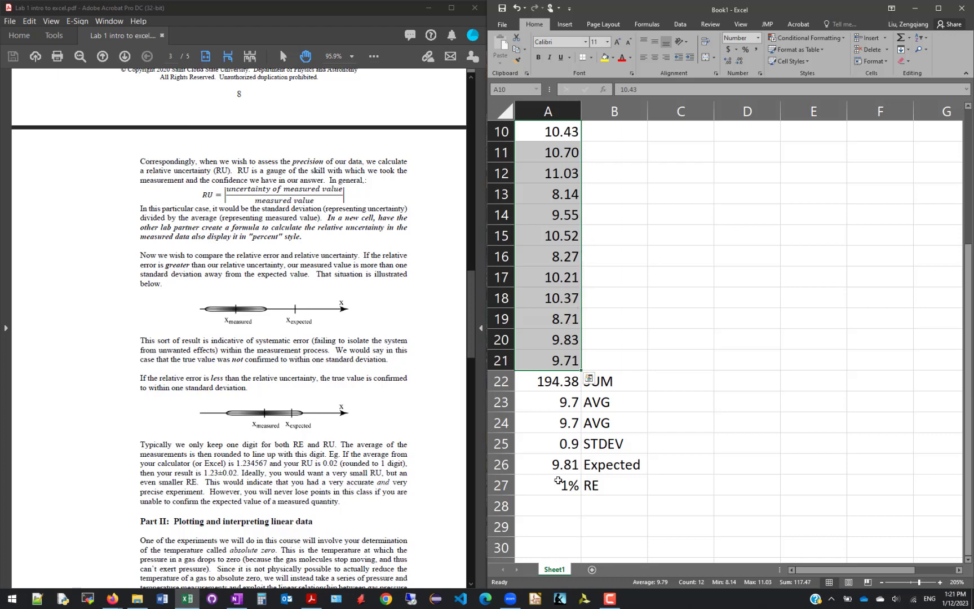
left_click(620, 505)
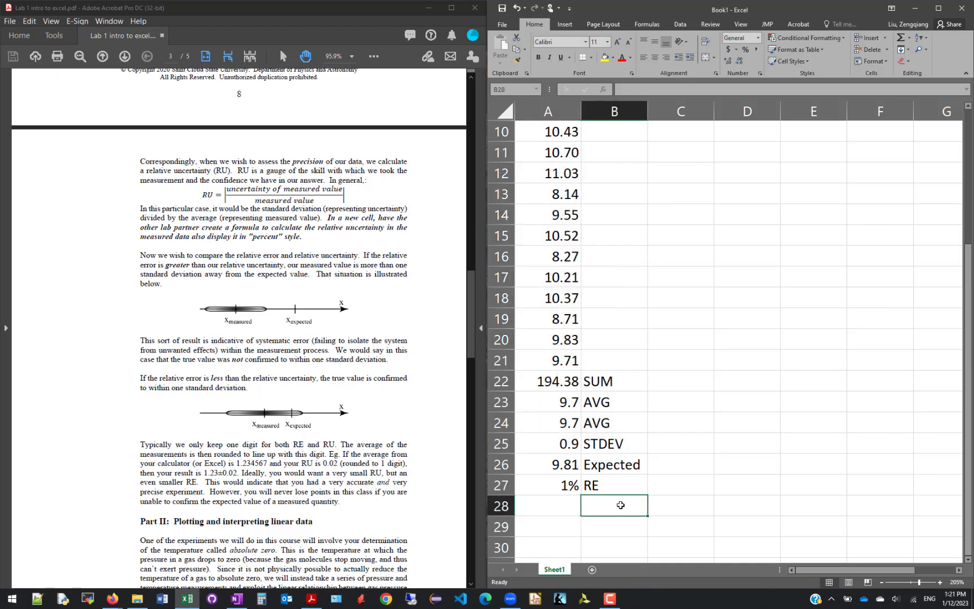
type("RU")
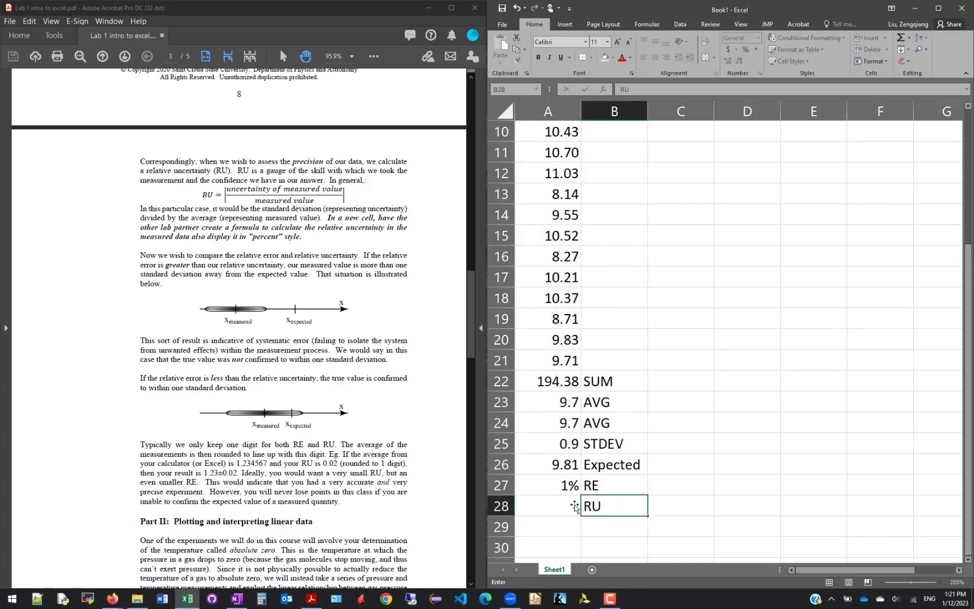
Compute the relative uncertainty in cell A28 from the standard deviation and average with the formula =abs(A25/A24)
left_click(534, 504)
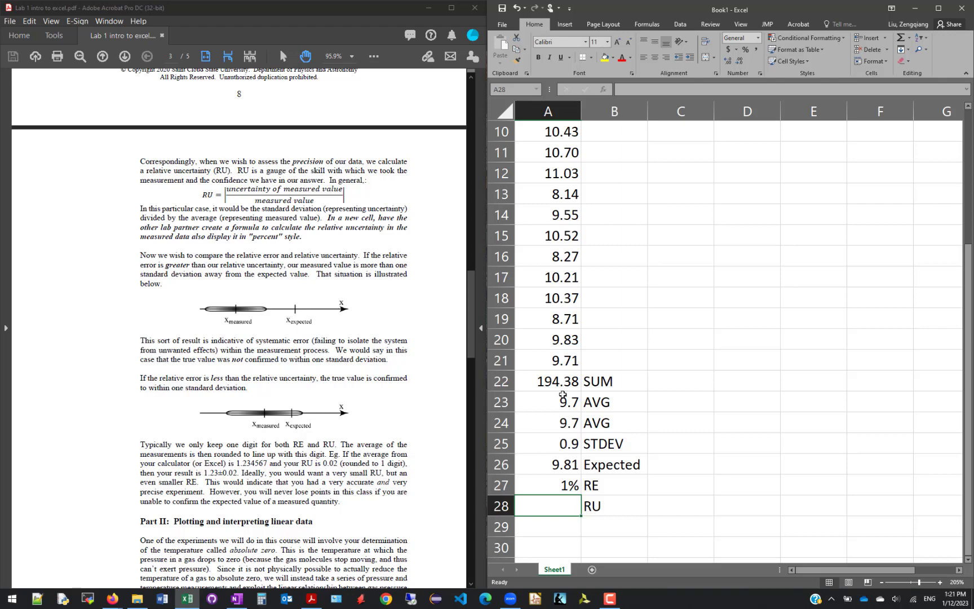
left_click(567, 422)
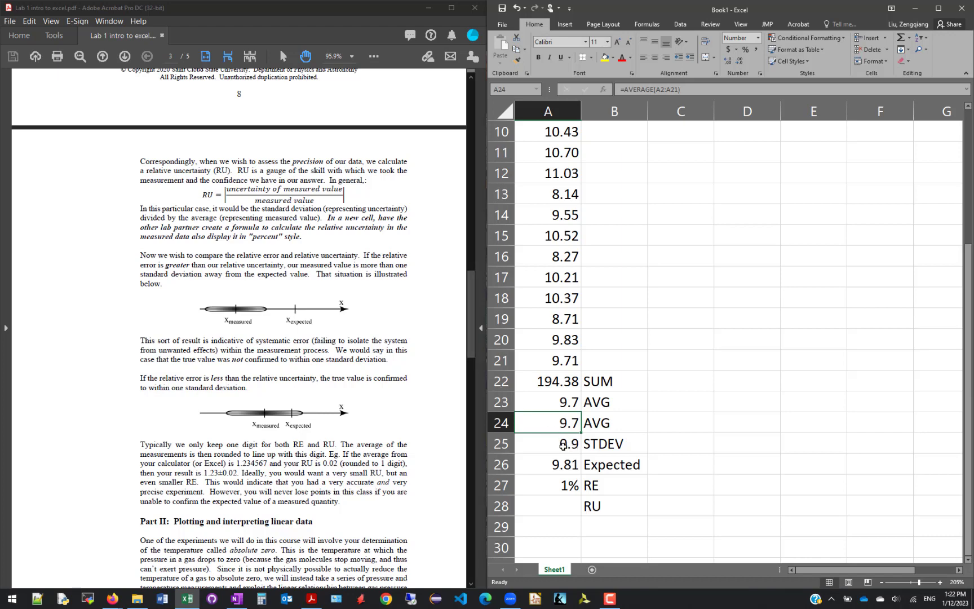
left_click(562, 445)
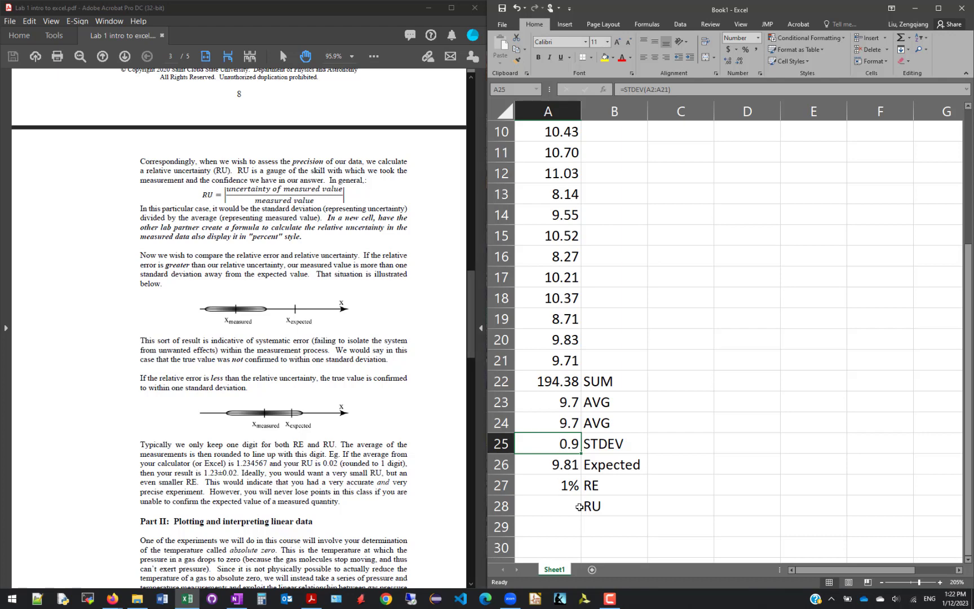
left_click(560, 510)
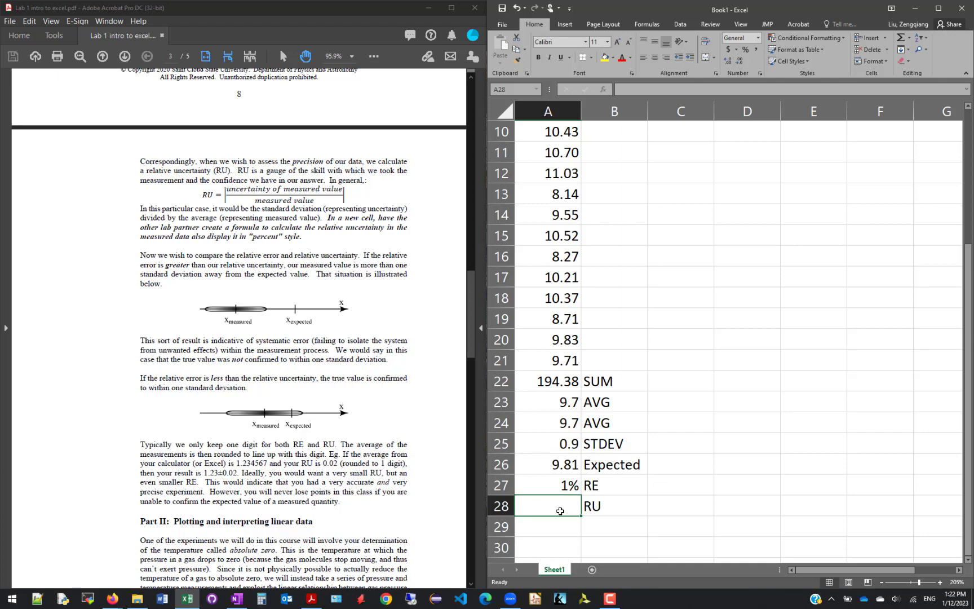
type("=")
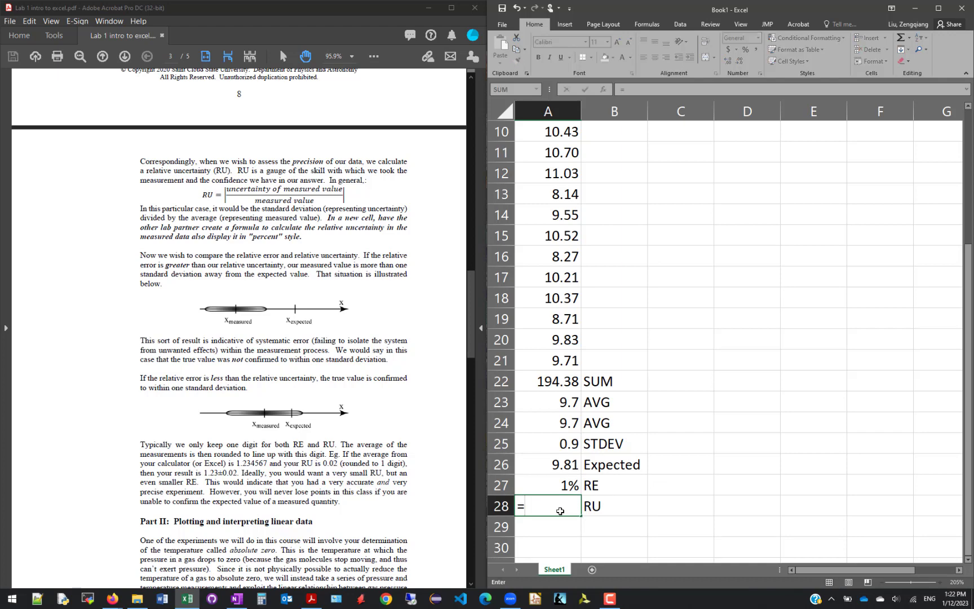
type("abs(")
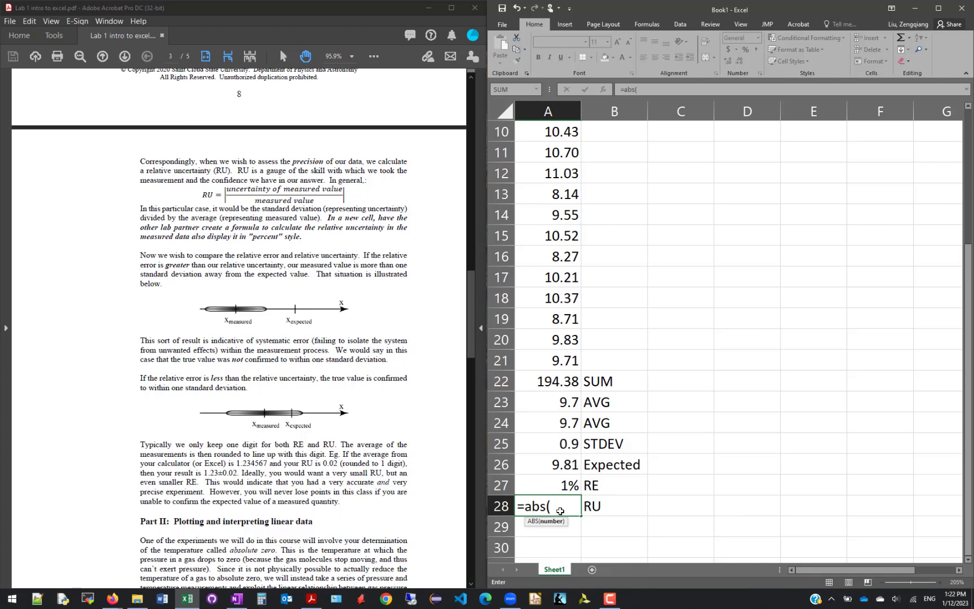
left_click(555, 443)
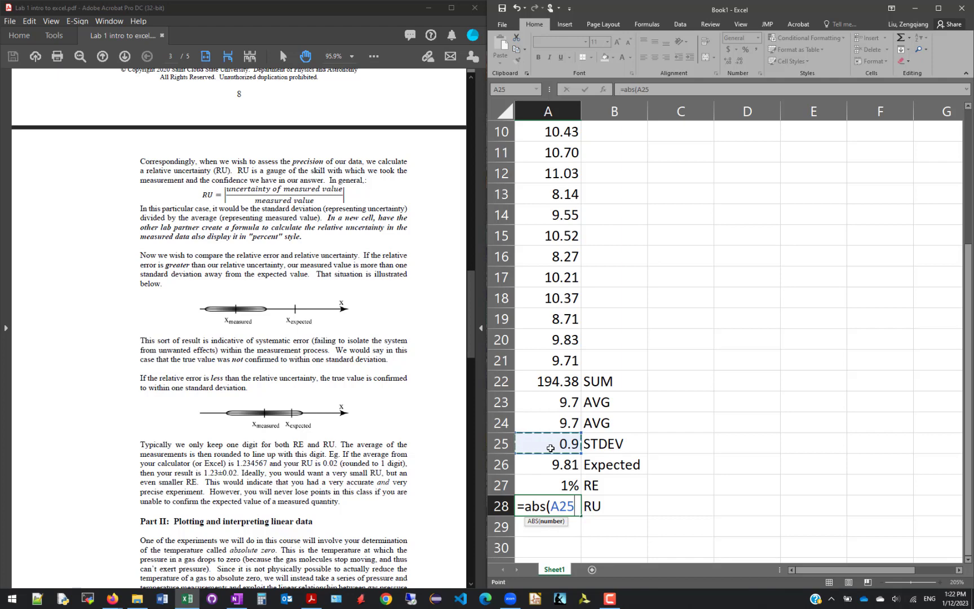
type("/")
left_click(545, 420)
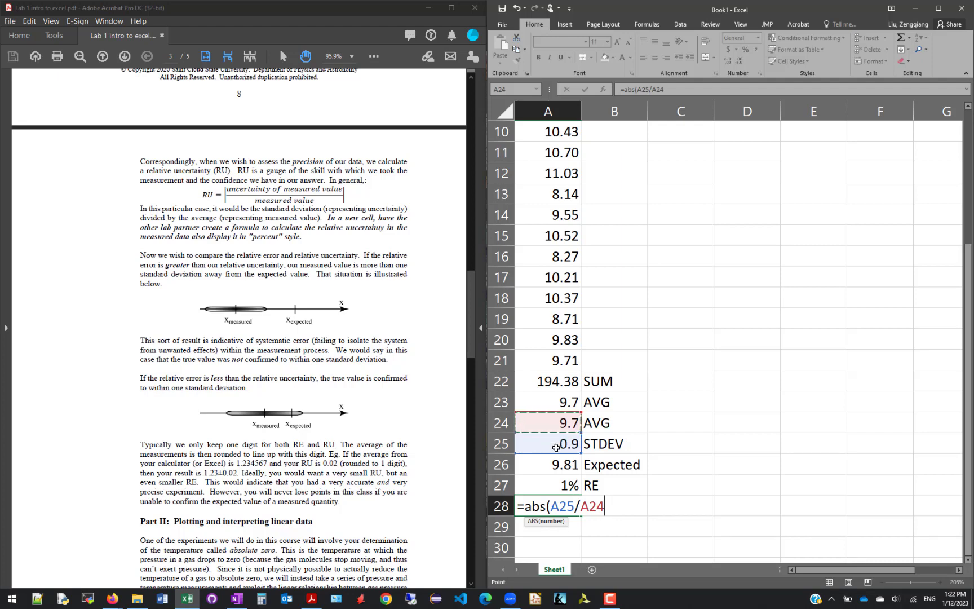
type(")")
key("Return")
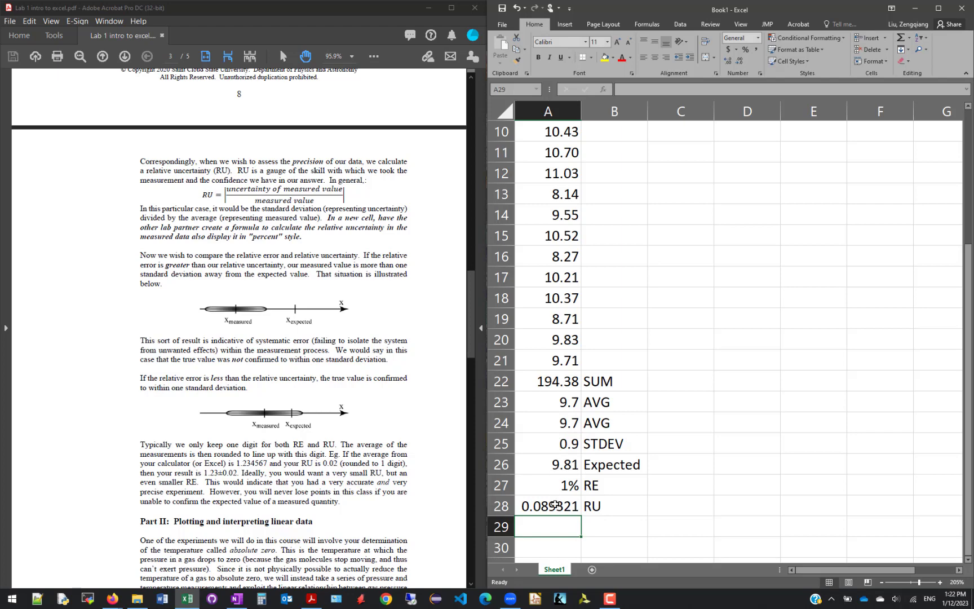
Format the relative uncertainty in cell A28 as a percentage with no decimal places
left_click(555, 505)
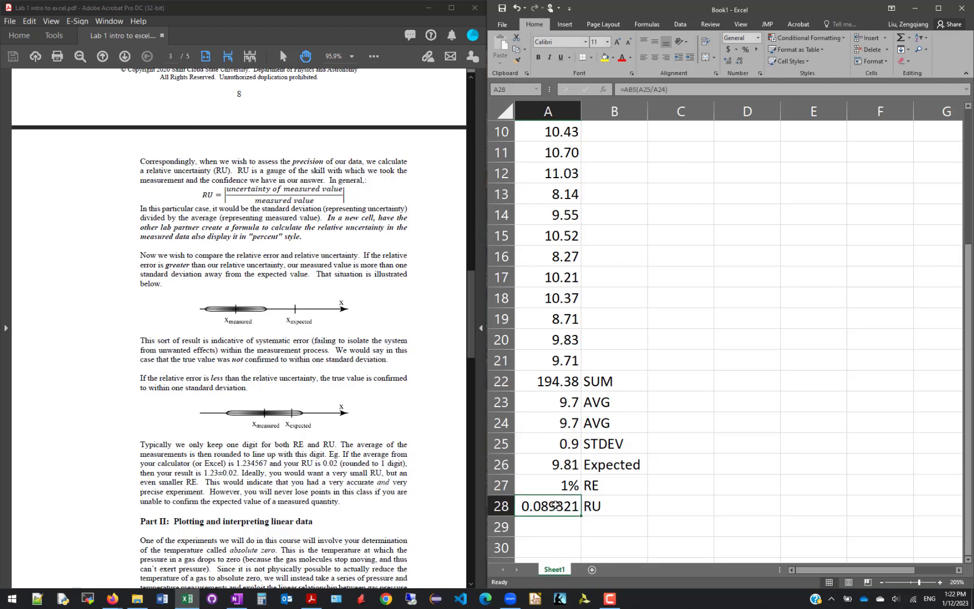
left_click(745, 51)
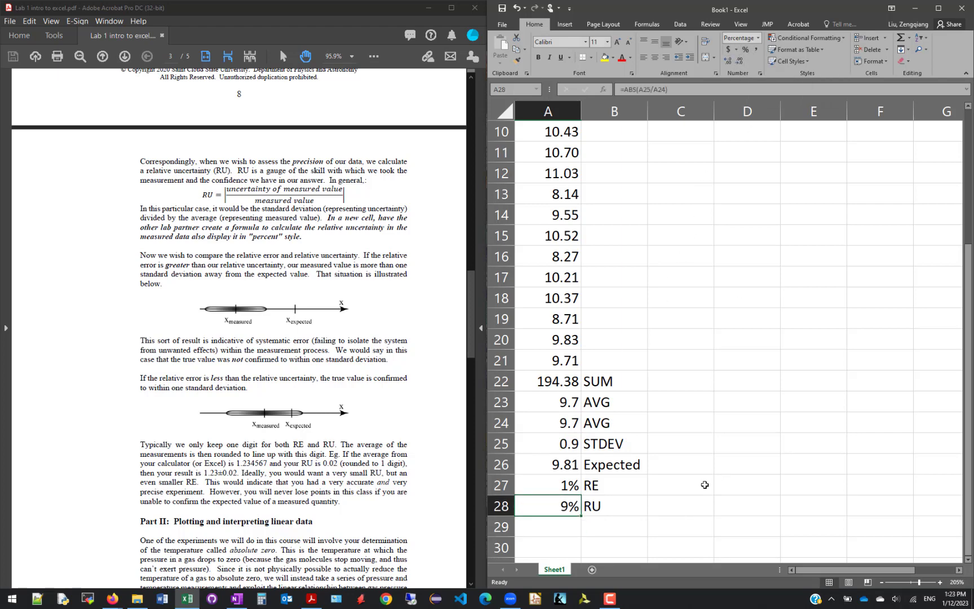
left_click(565, 524)
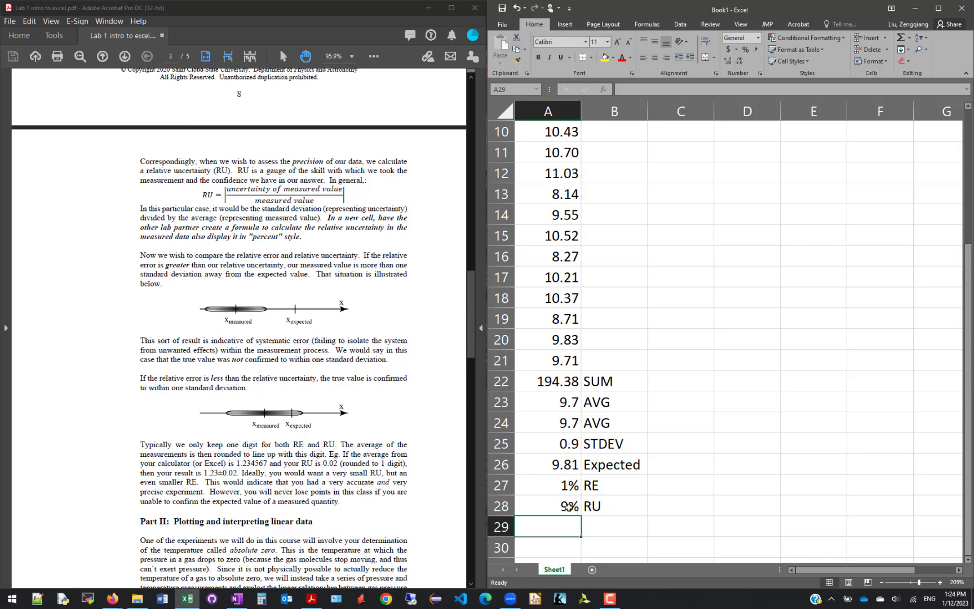
Write the conclusion "RU>RE so proved 9.7+-0.9" in cell A29, below the relative uncertainty
left_click_drag(565, 506, 589, 485)
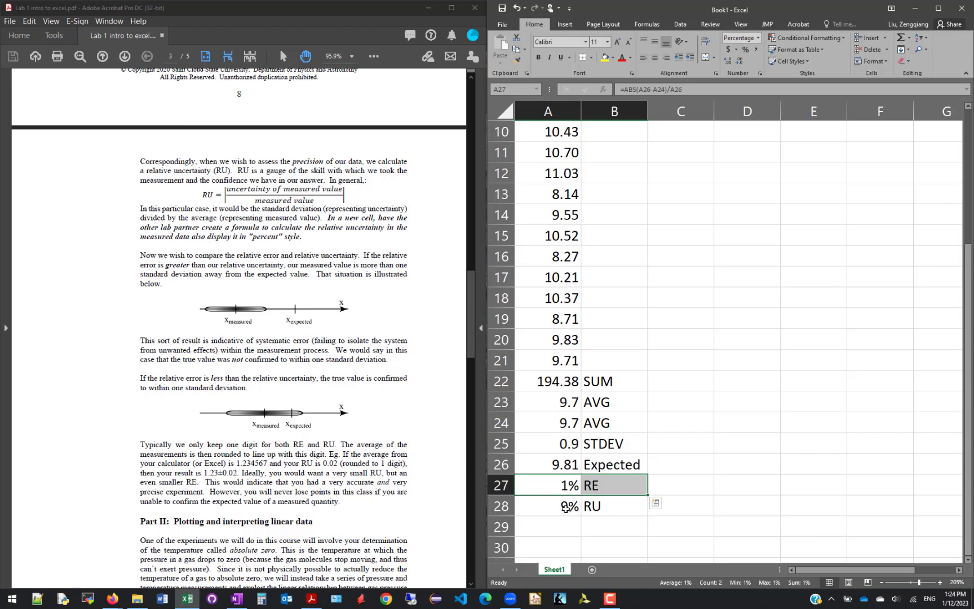
left_click_drag(565, 507, 592, 485)
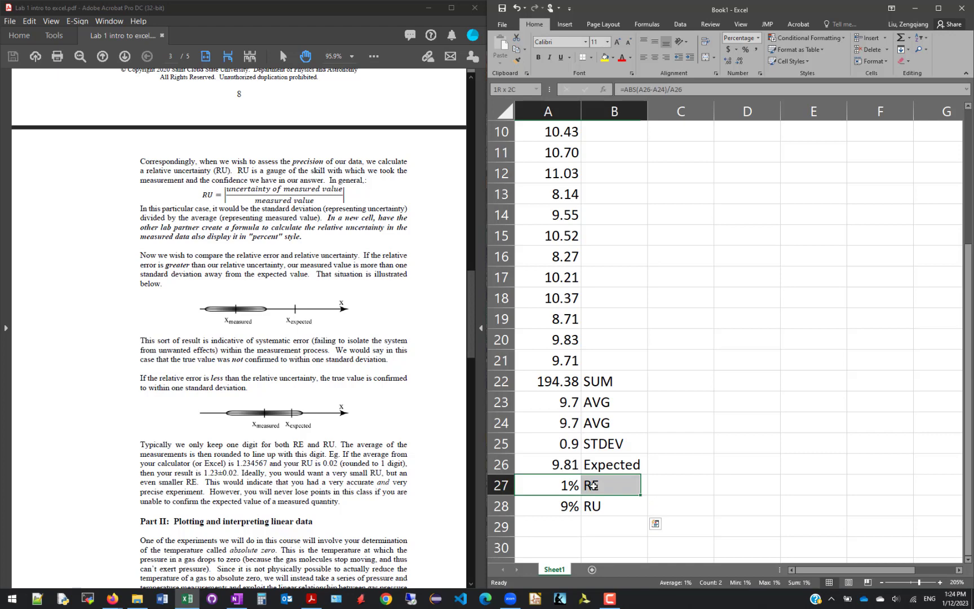
left_click(552, 530)
type("RU")
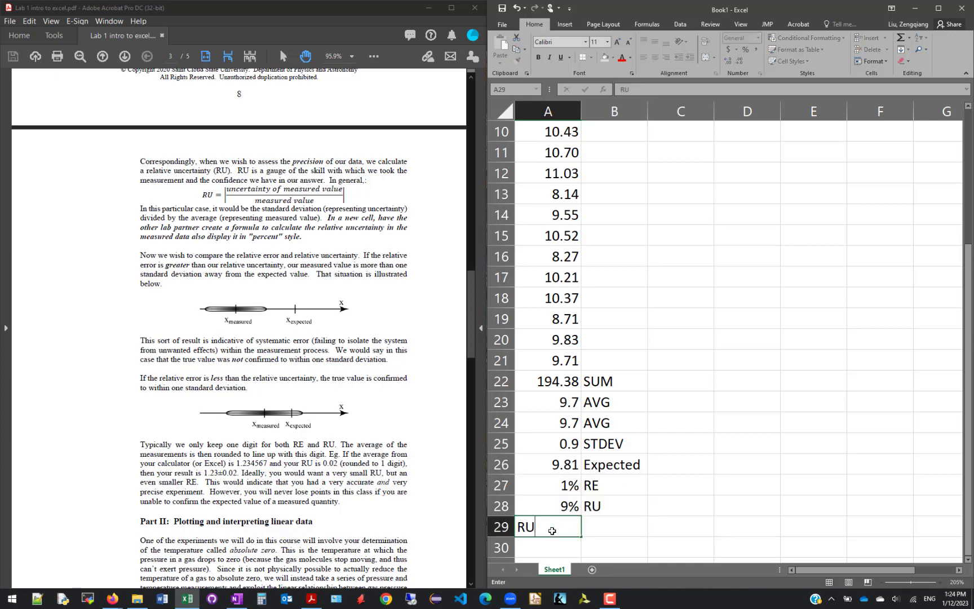
type(">RE so proved 9")
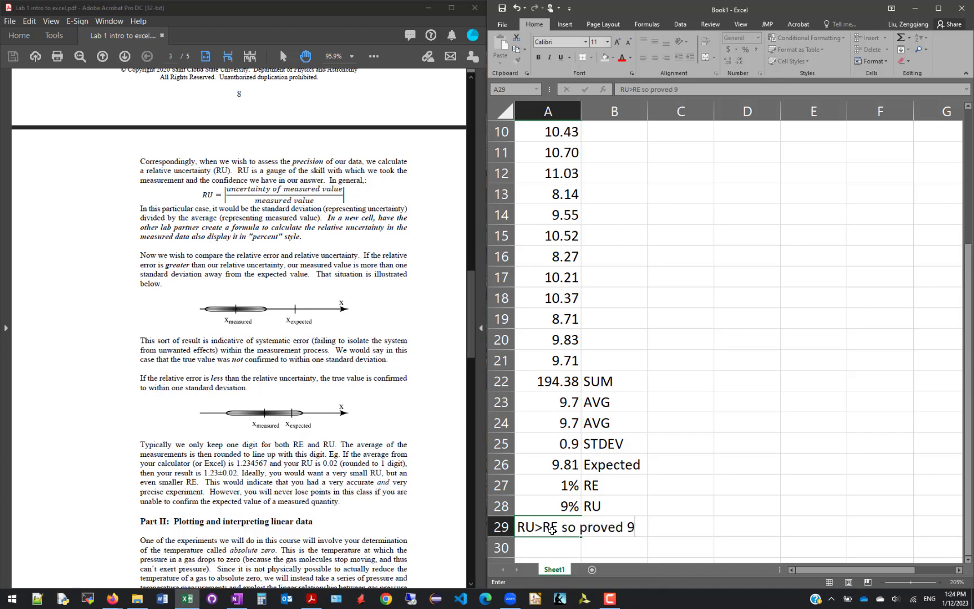
type(".7+-0.9")
Reword the conclusion in cell A29 to read "RU>RE so 9.7+-0.9 proved 9.8."
double_click(589, 527)
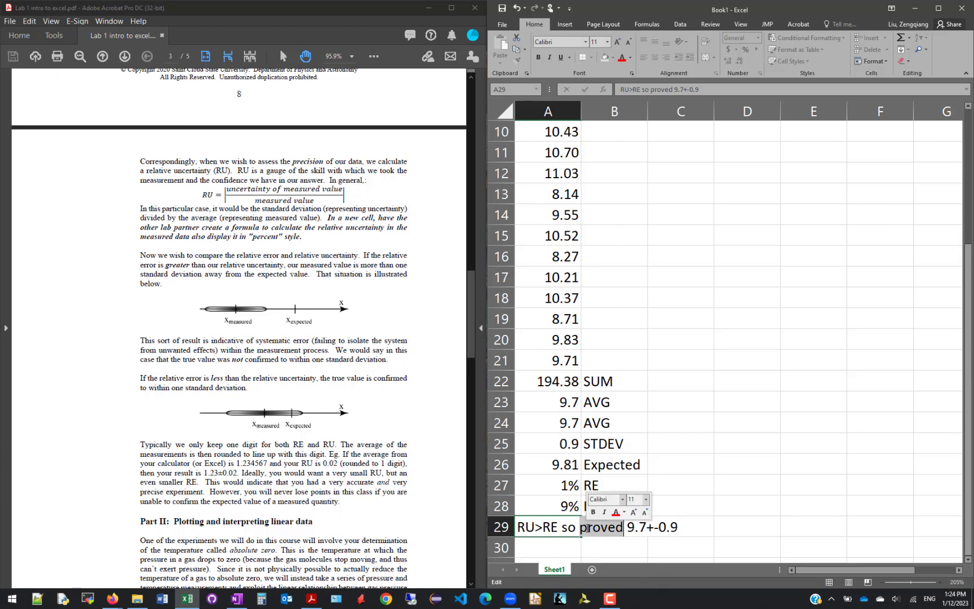
key("BackSpace")
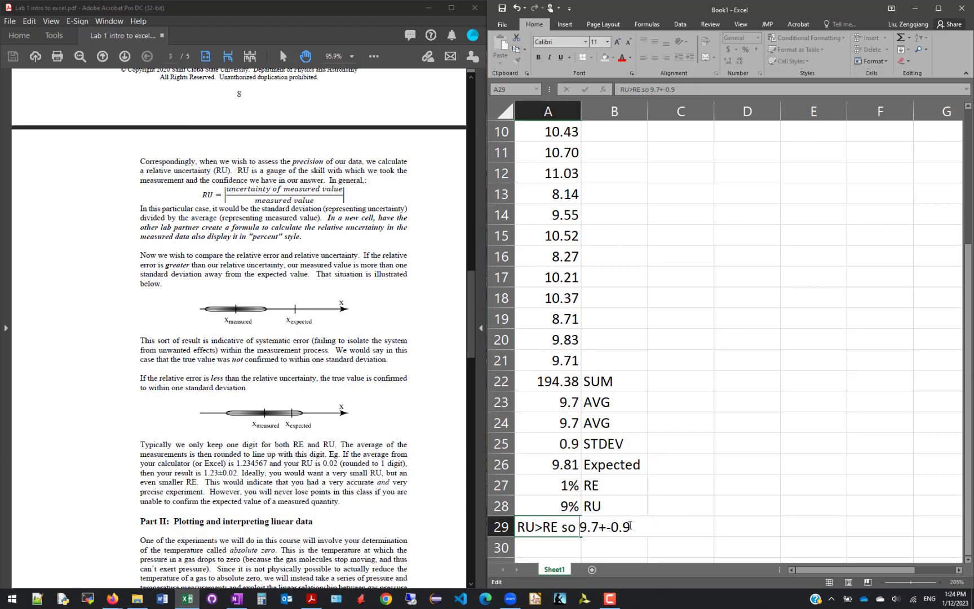
type("proved 9.8")
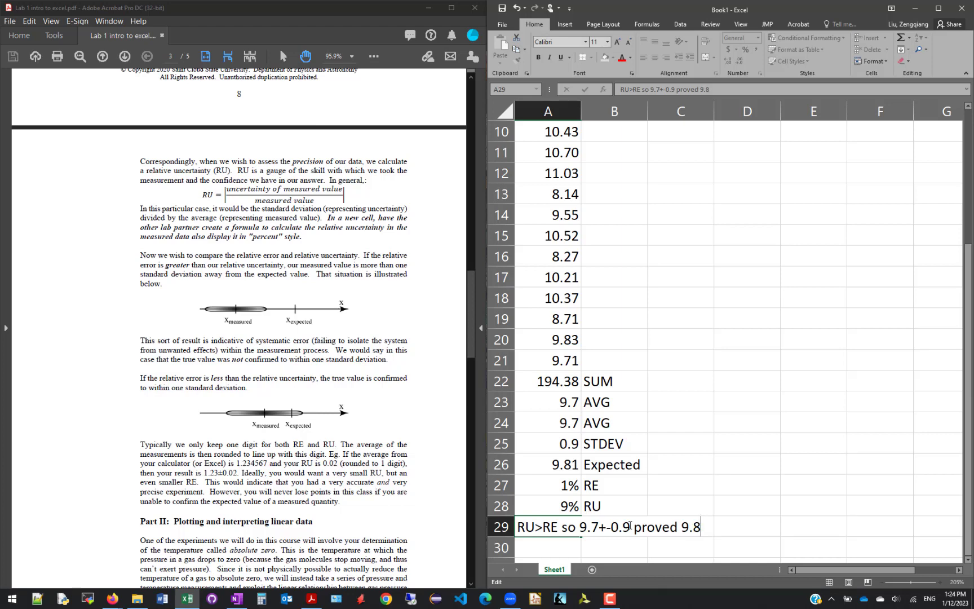
type(".")
key("Return")
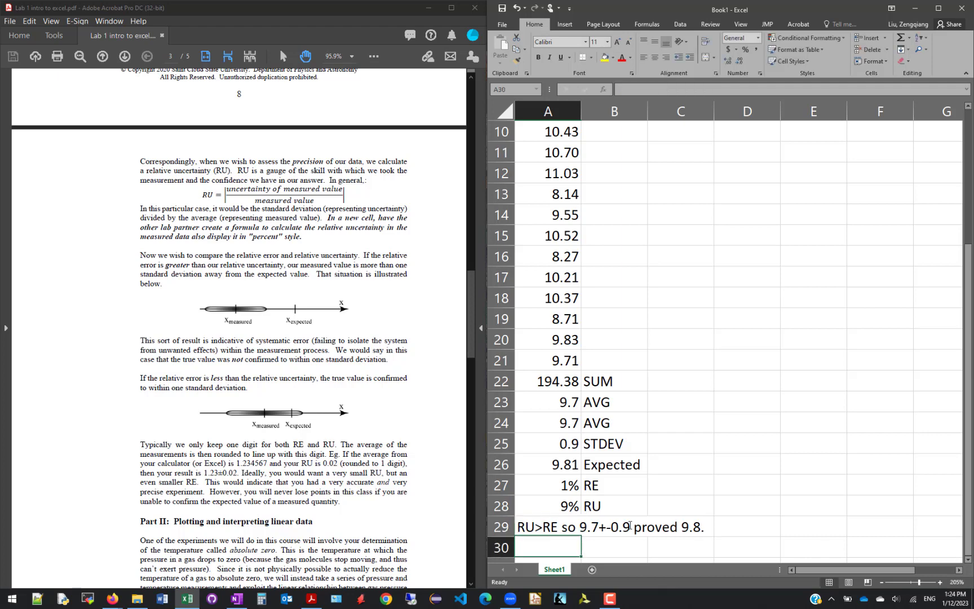
left_click(551, 517)
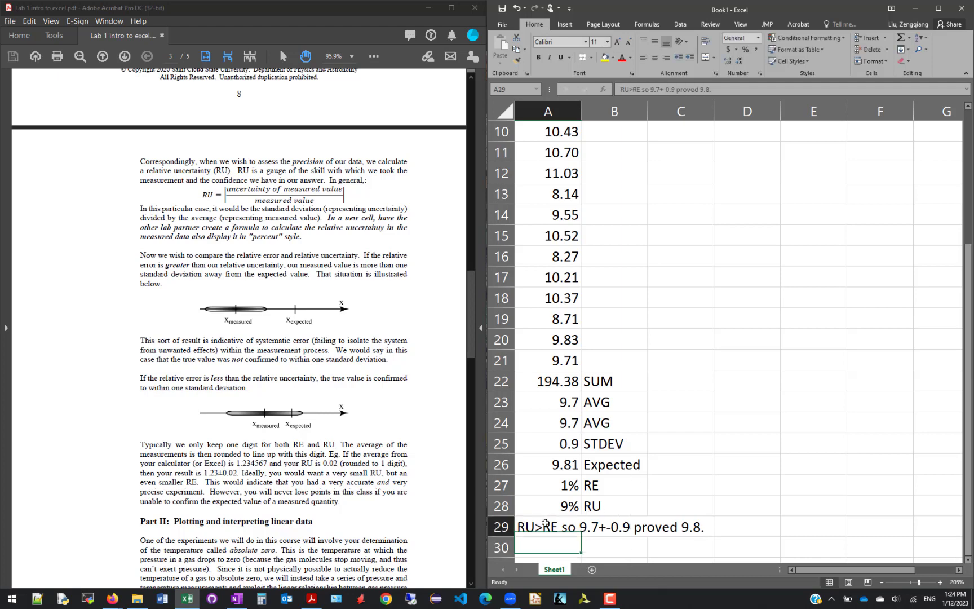
scroll(547, 516, "up", 3)
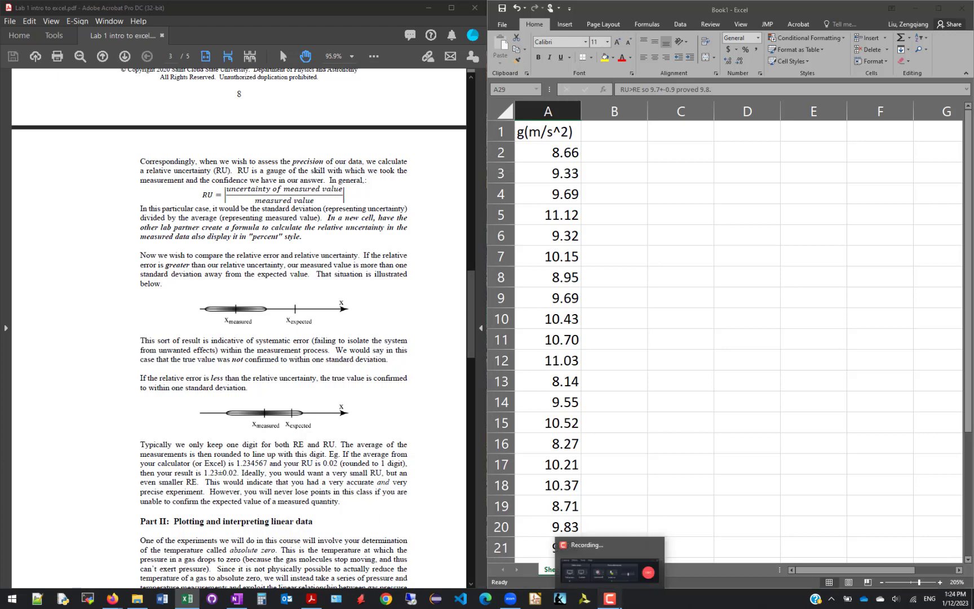
left_click(609, 598)
left_click(944, 557)
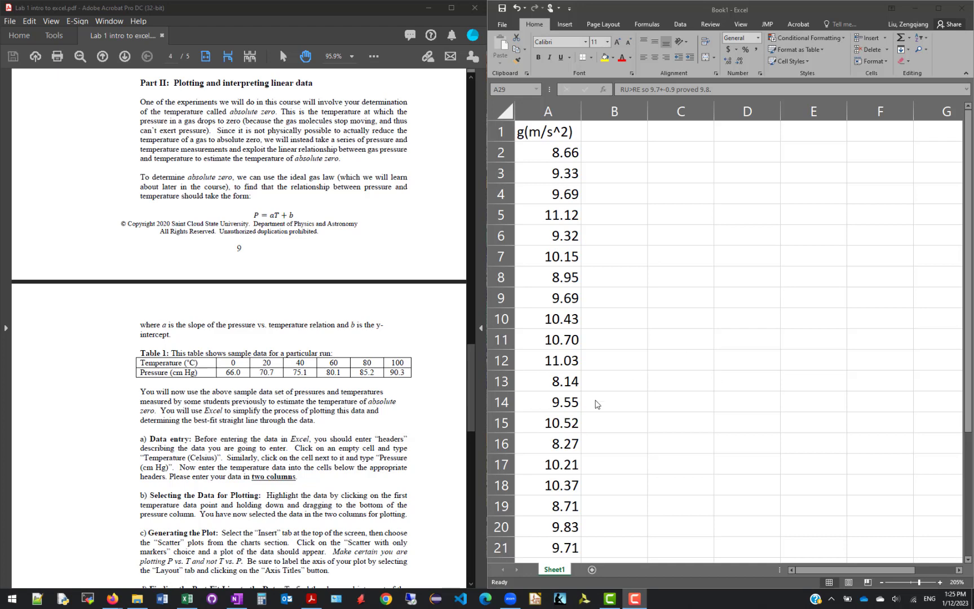
Rename the worksheet with the gravity measurements as Part 1
double_click(554, 569)
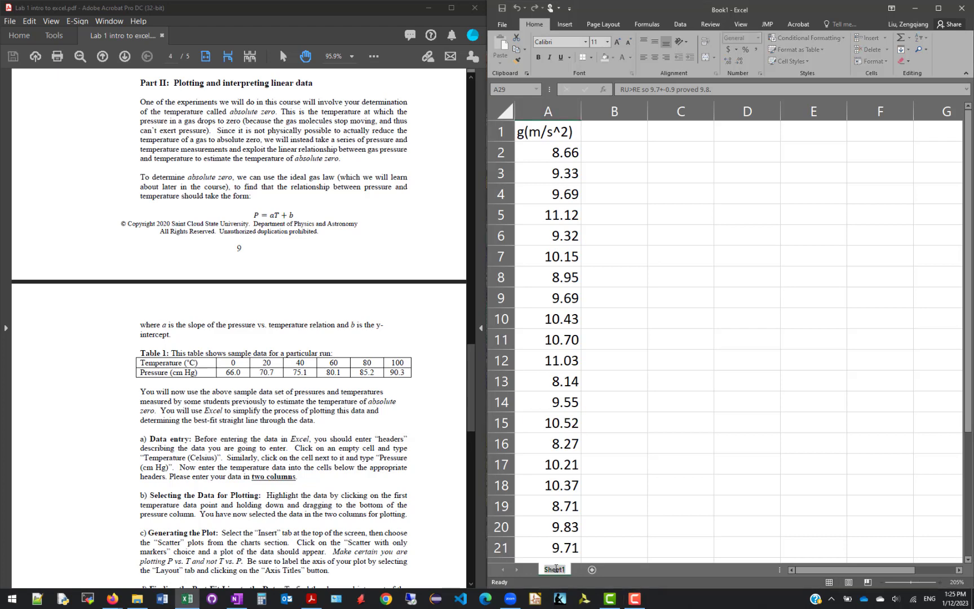
type("Part 1")
key("Return")
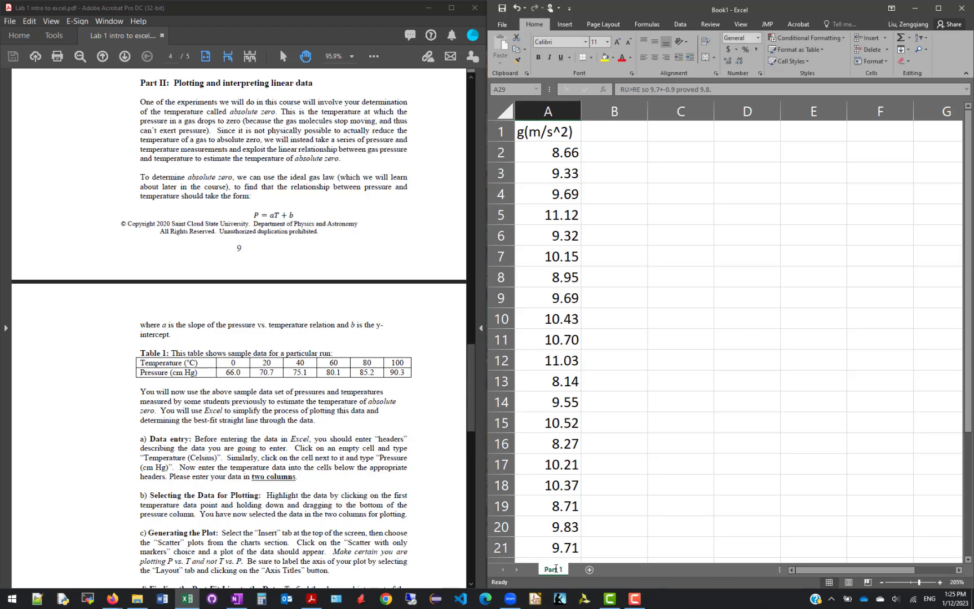
Add a new worksheet after Part 1 and name it Part 2
left_click(589, 571)
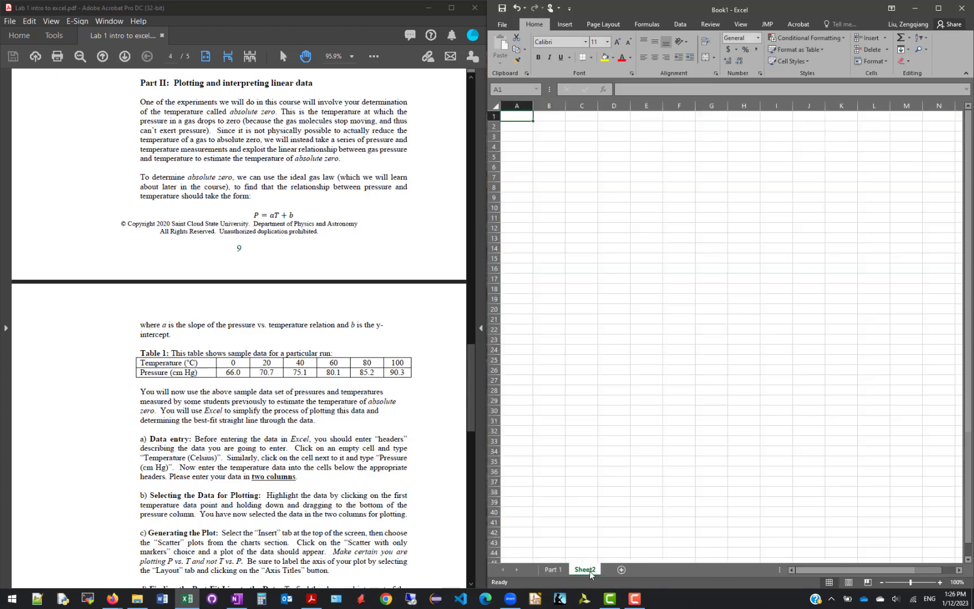
double_click(590, 570)
type("Part 2")
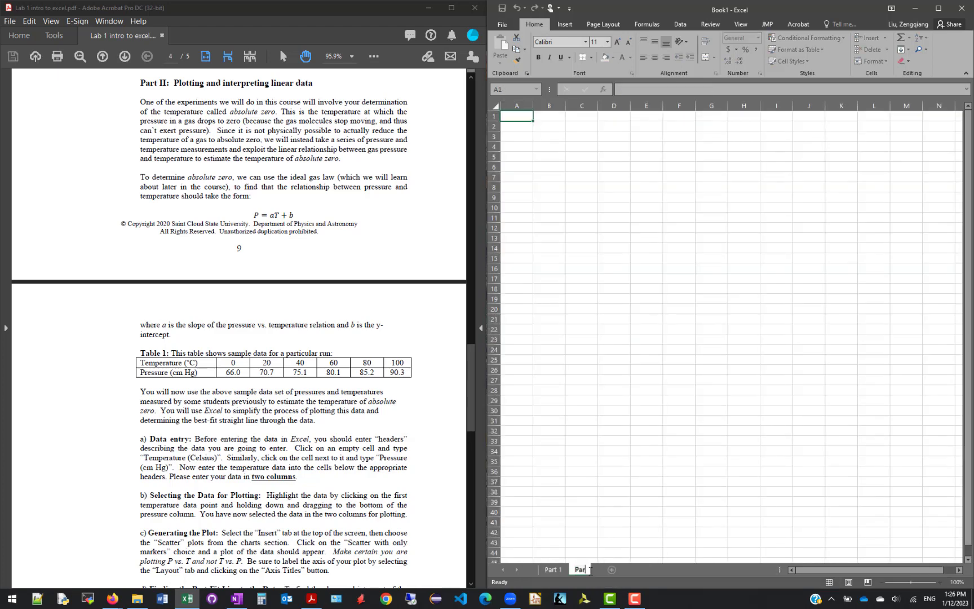
key("Return")
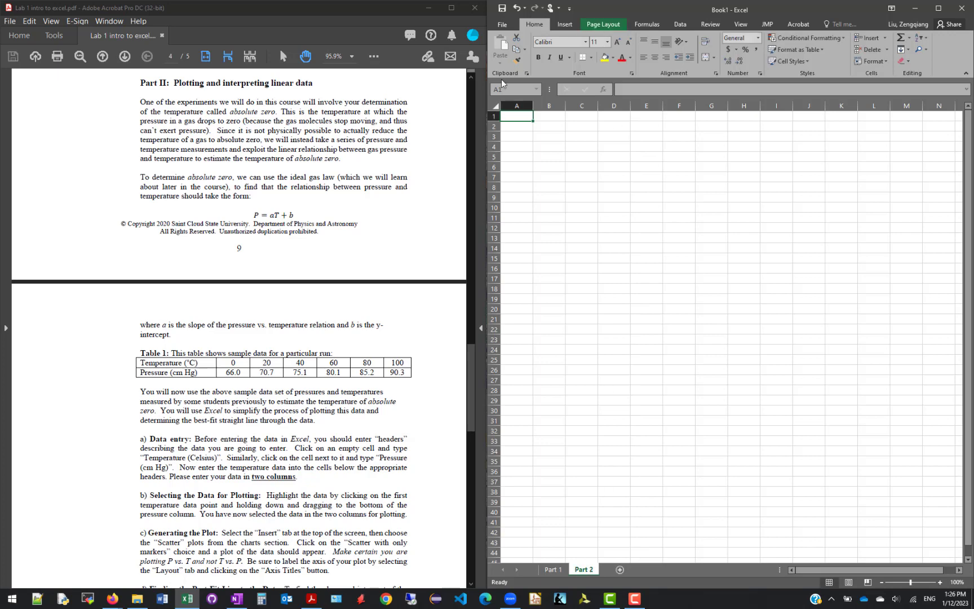
Enter the column header "Temperature (DegC)" in cell A1 of the Part 2 sheet
scroll(514, 116, "up", 8, "ctrl")
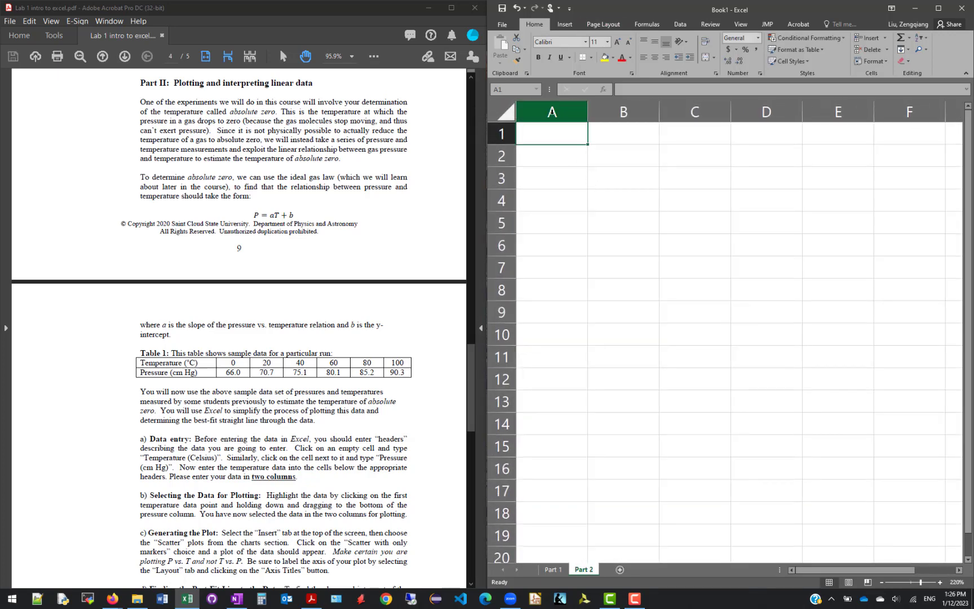
scroll(549, 133, "down", 1, "ctrl")
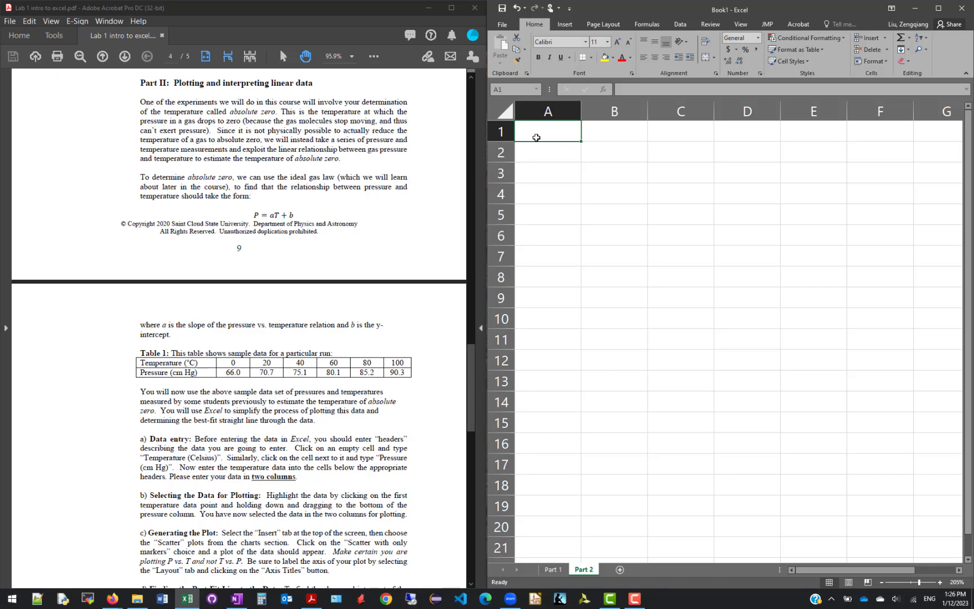
type("T")
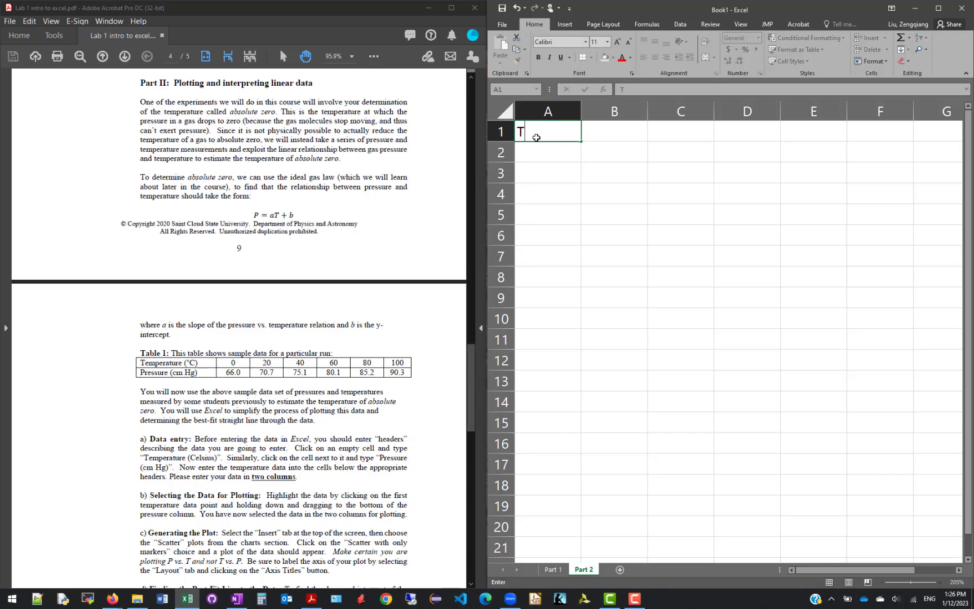
type("emperature")
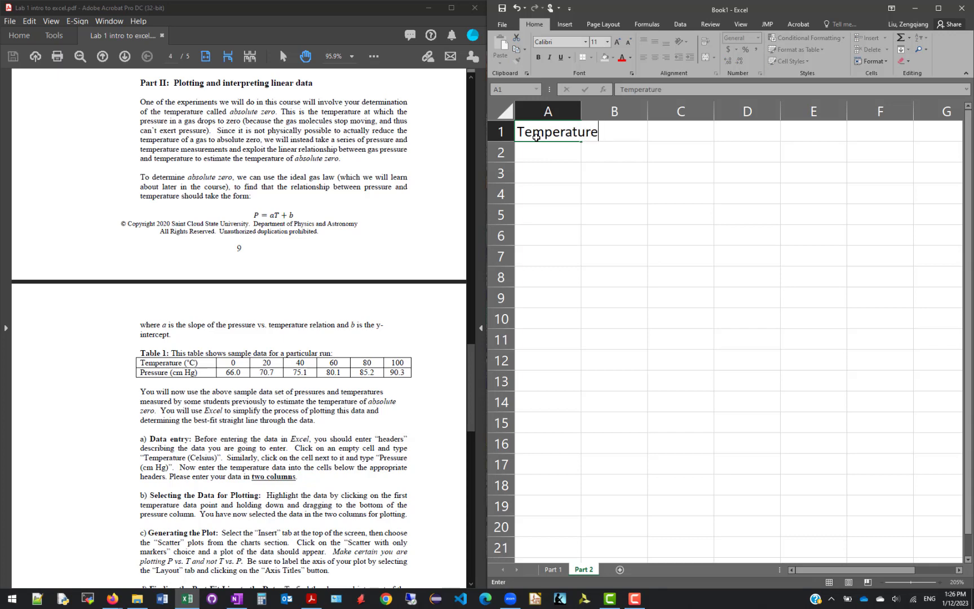
type(" (DegC)")
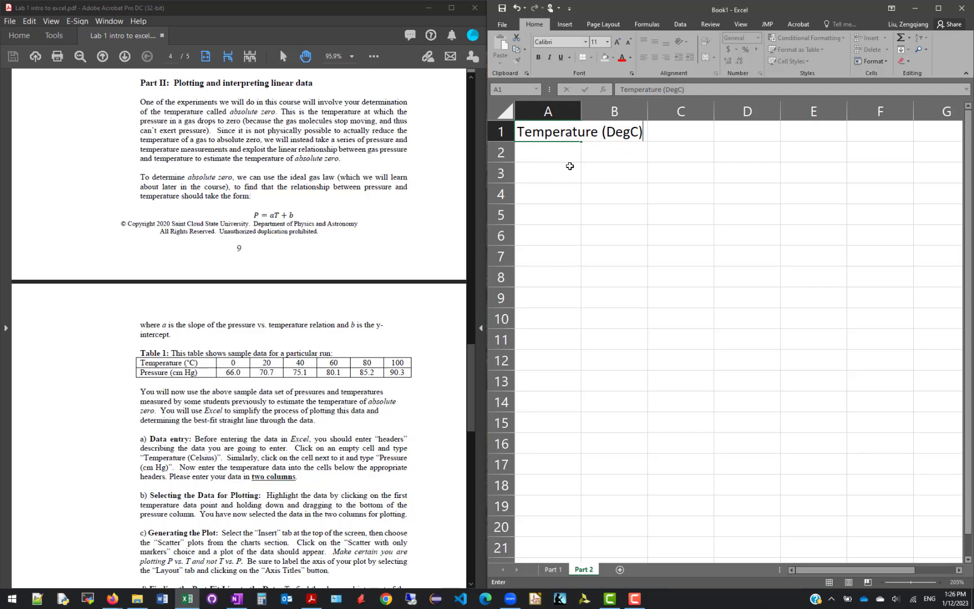
Enter the column header "Pressure (cm Hg)" in cell B1 of the Part 2 sheet
left_click(594, 180)
left_click(607, 132)
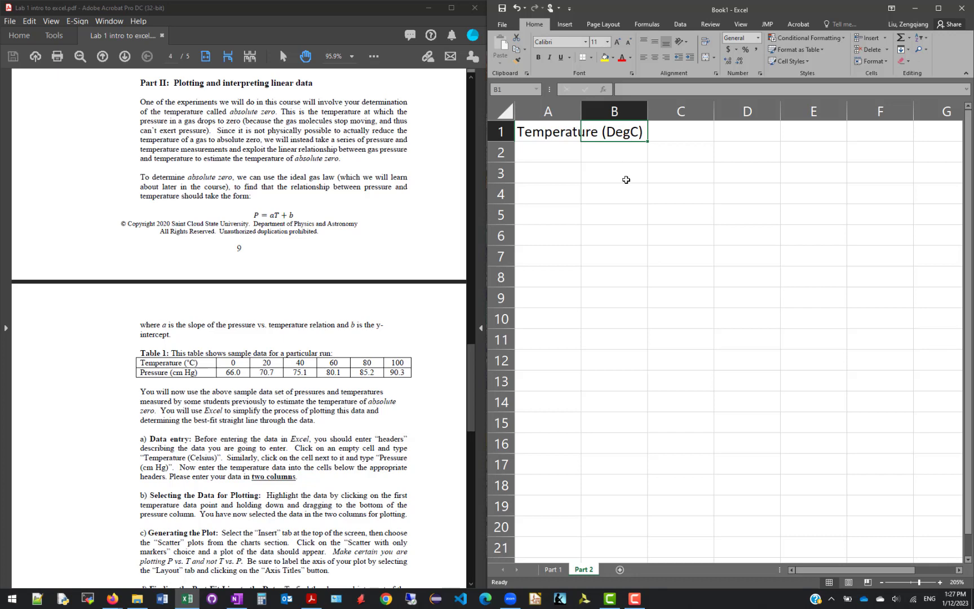
type("Pre")
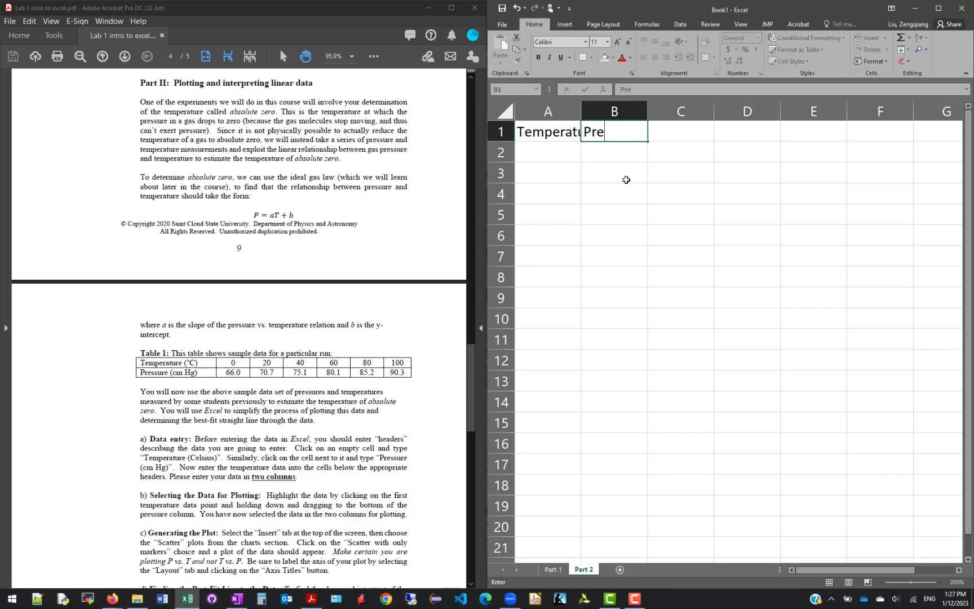
type("ssure (cm")
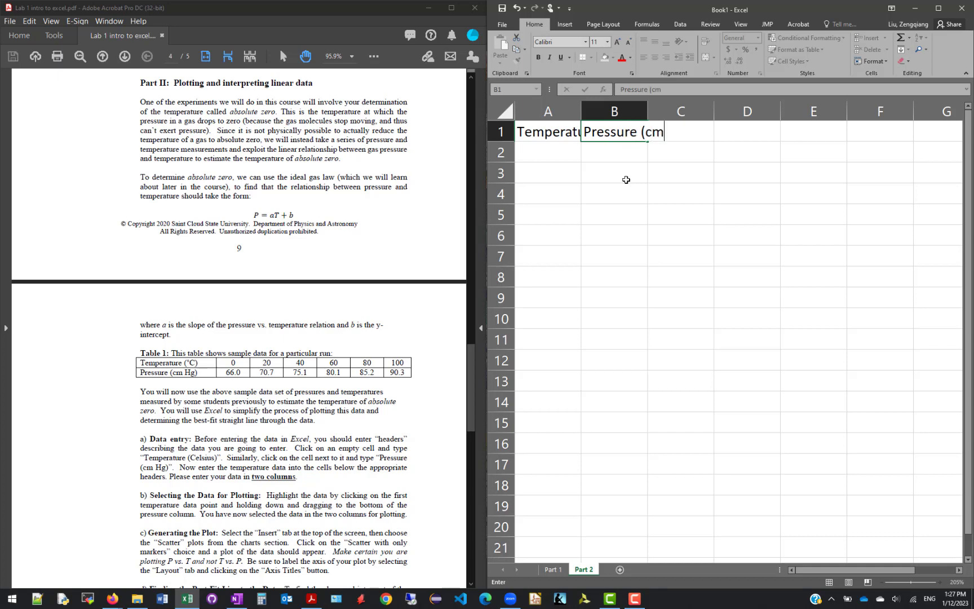
type(" Hg)")
key("Return")
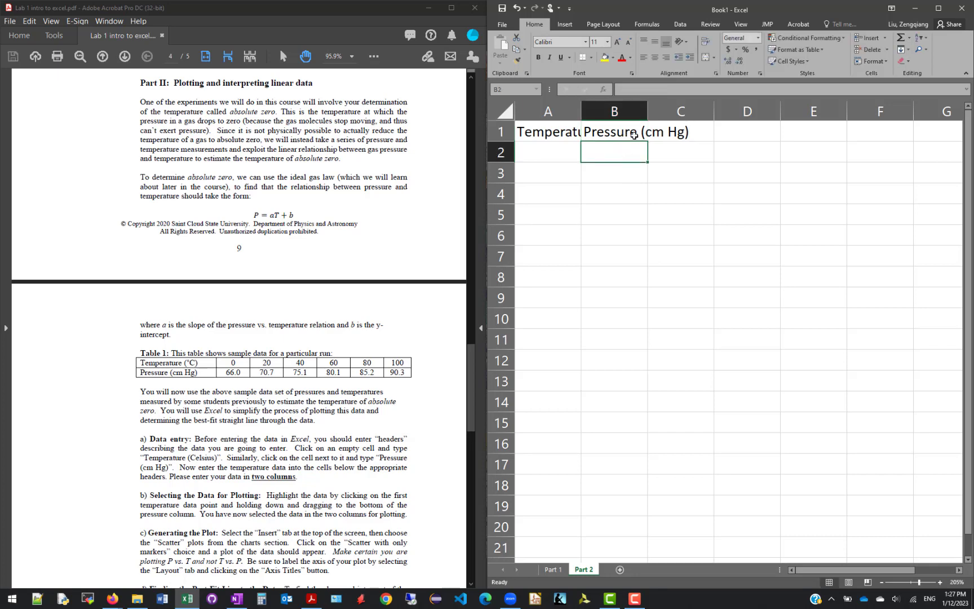
Auto-fit the widths of columns A and B to their header text
left_click(545, 135)
left_click(633, 133)
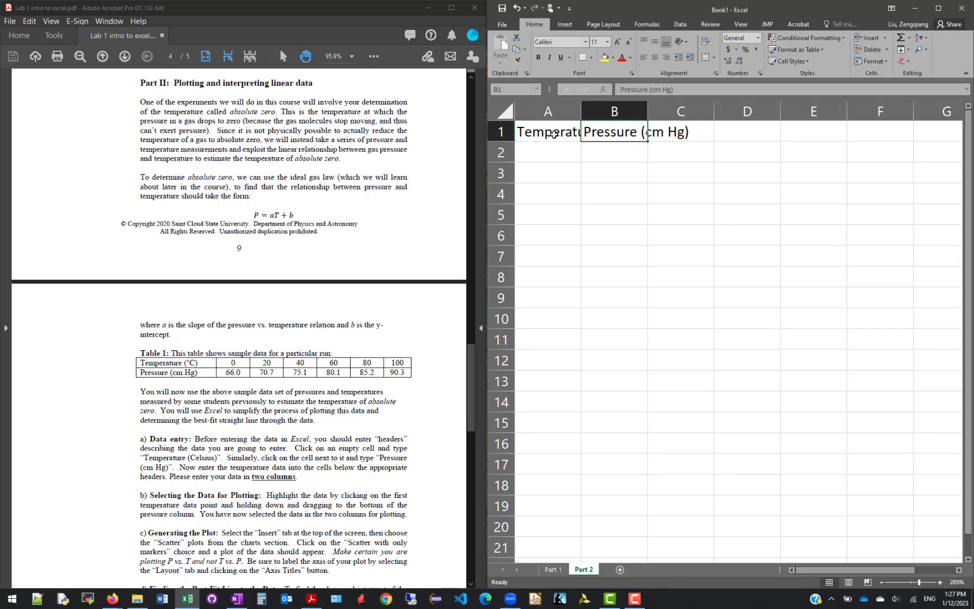
left_click(553, 134)
left_click(606, 136)
left_click(544, 111)
left_click_drag(581, 111, 647, 113)
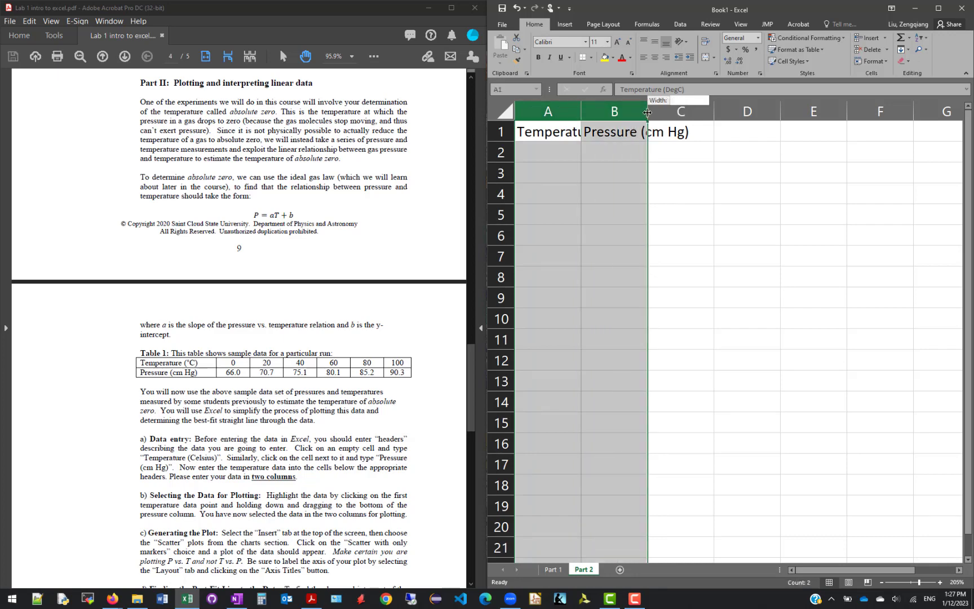
double_click(647, 112)
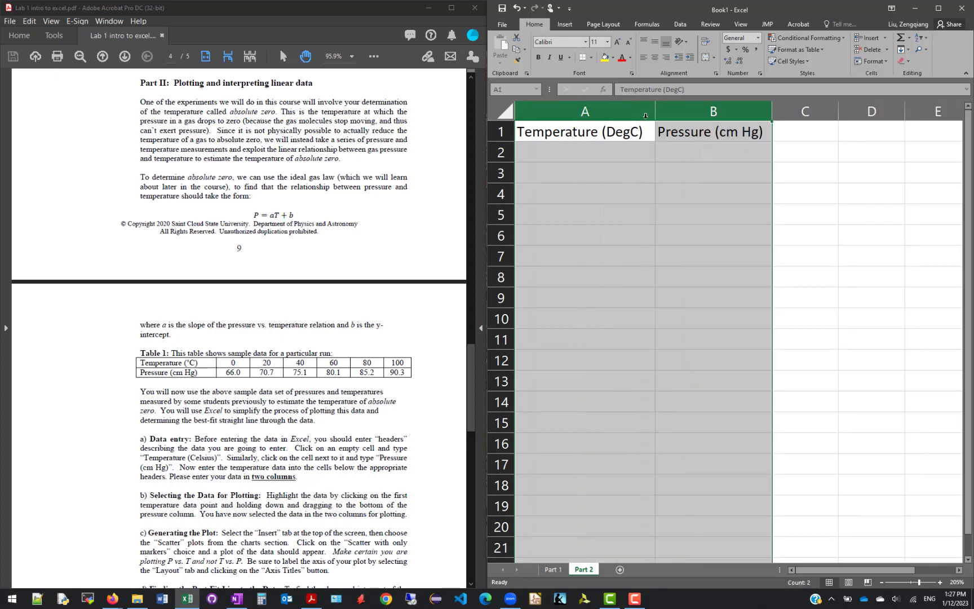
Enter the first two temperatures, 0 and 20, in cells A2 and A3
left_click(603, 155)
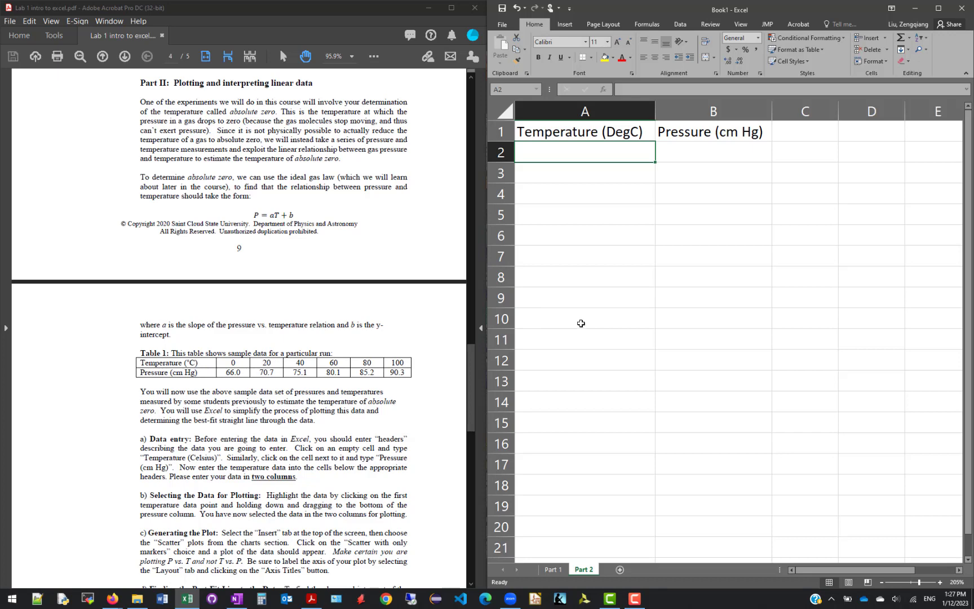
type("0")
key("Return")
type("20")
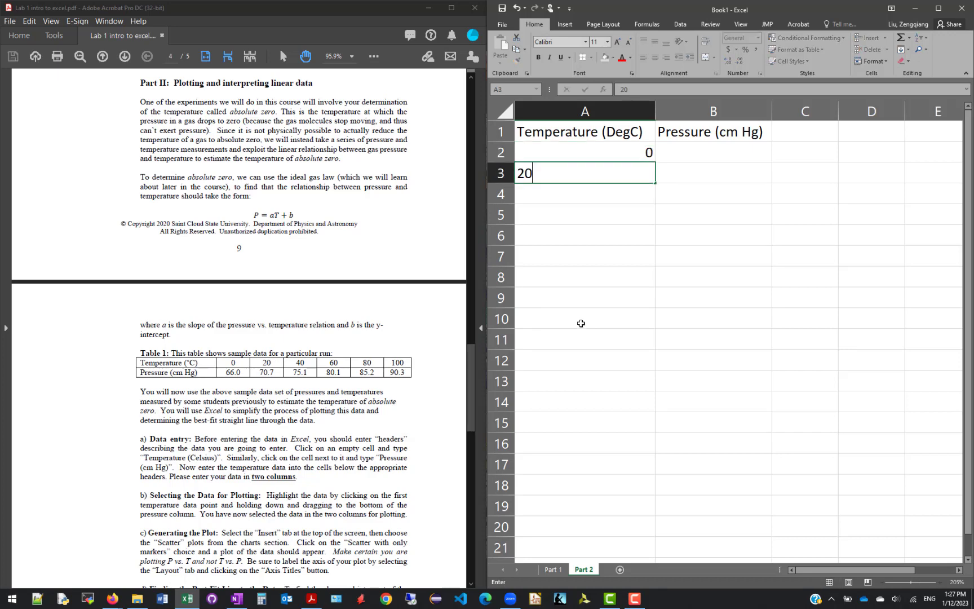
key("Return")
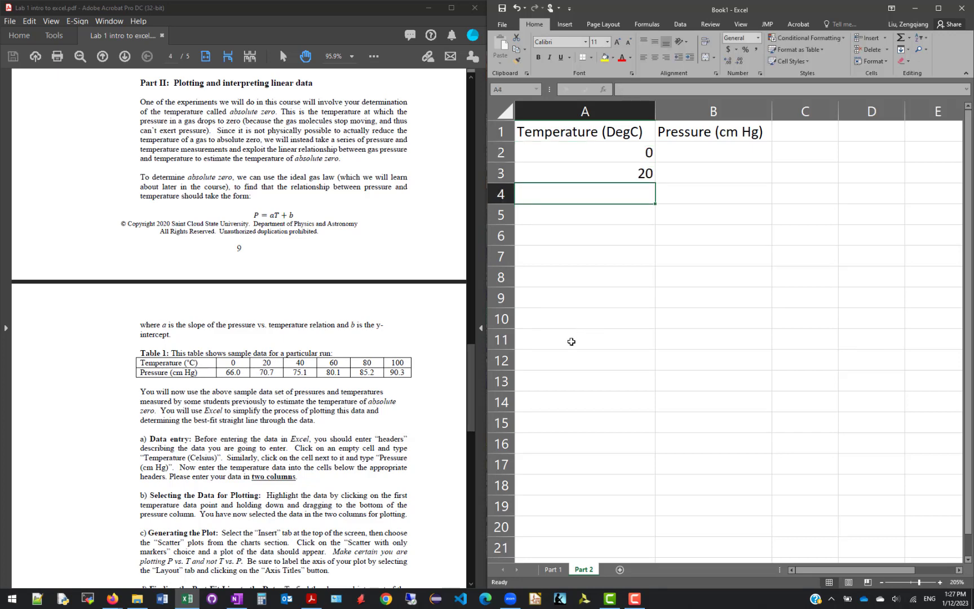
Extend the temperature series from A2:A3 down to A7 with the fill handle, giving 40, 60, 80 and 100
left_click(586, 149)
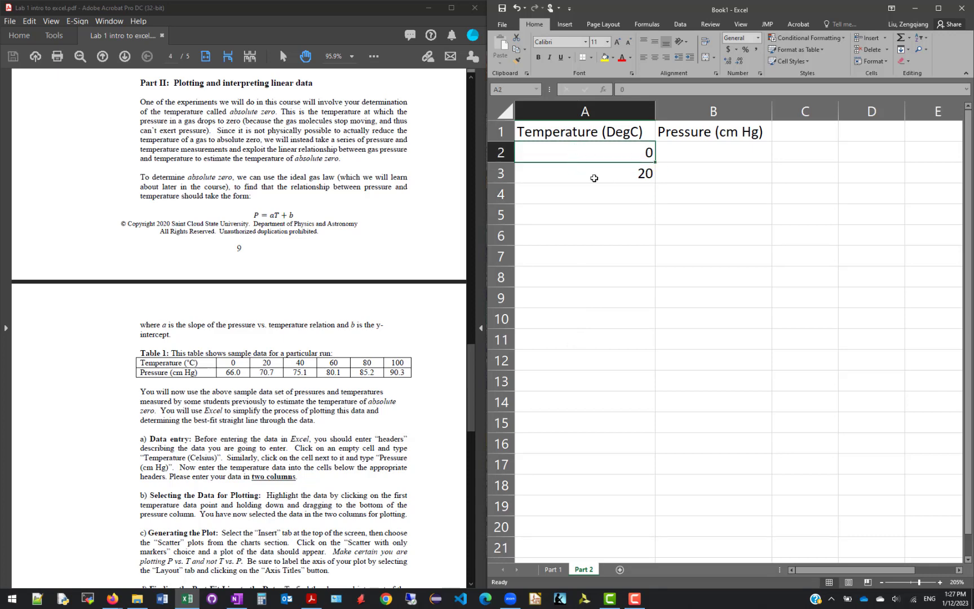
left_click(714, 150)
left_click(572, 151)
left_click(708, 150)
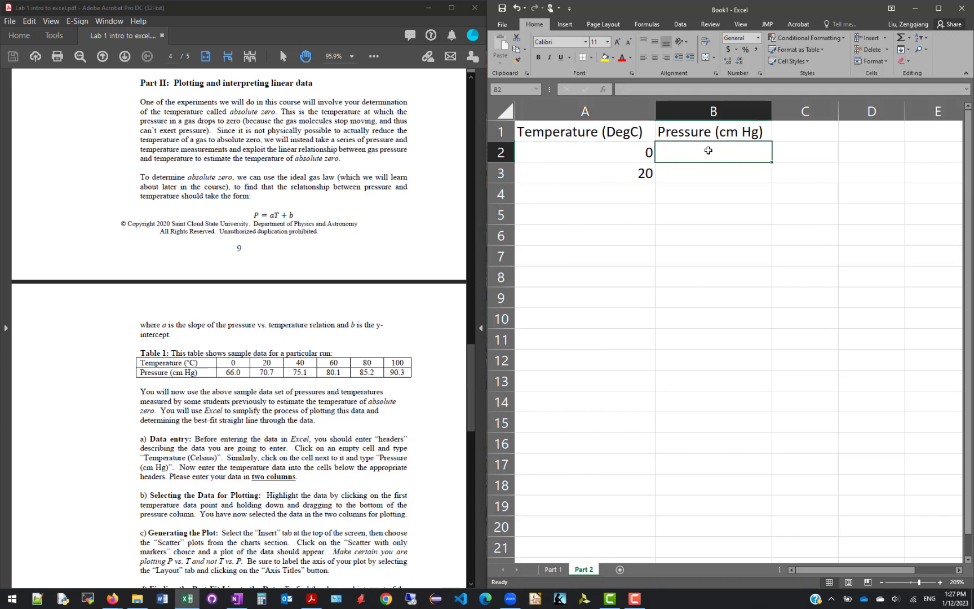
left_click(579, 151)
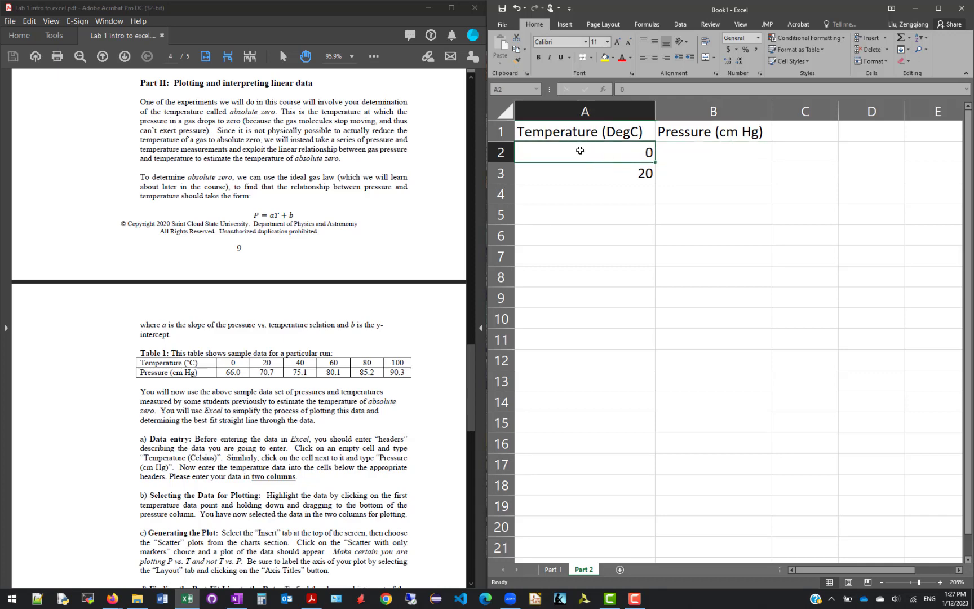
mouse_move(579, 150)
left_mouse_down()
mouse_move(580, 172)
mouse_move(584, 164)
left_mouse_up()
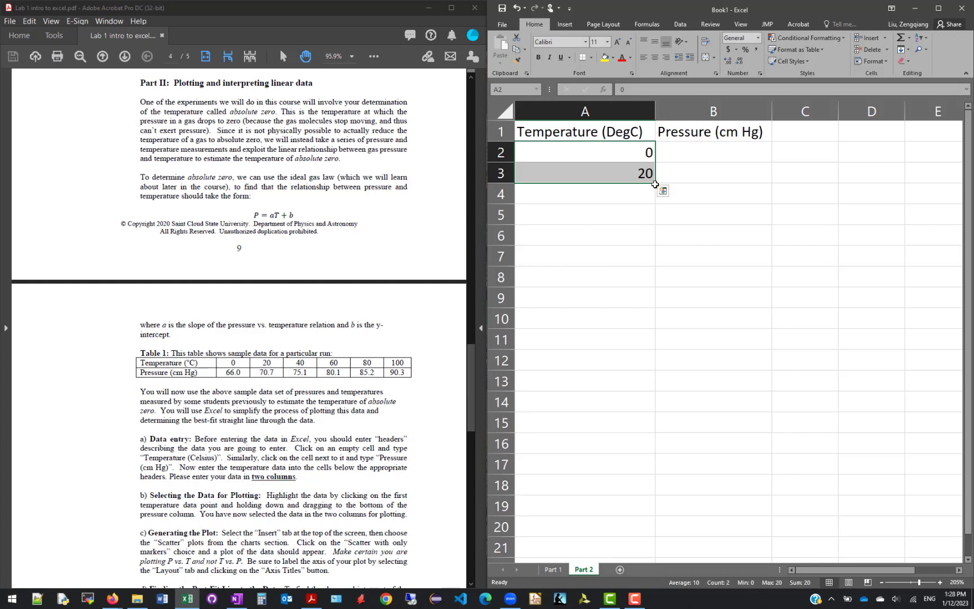
left_click_drag(654, 184, 654, 200)
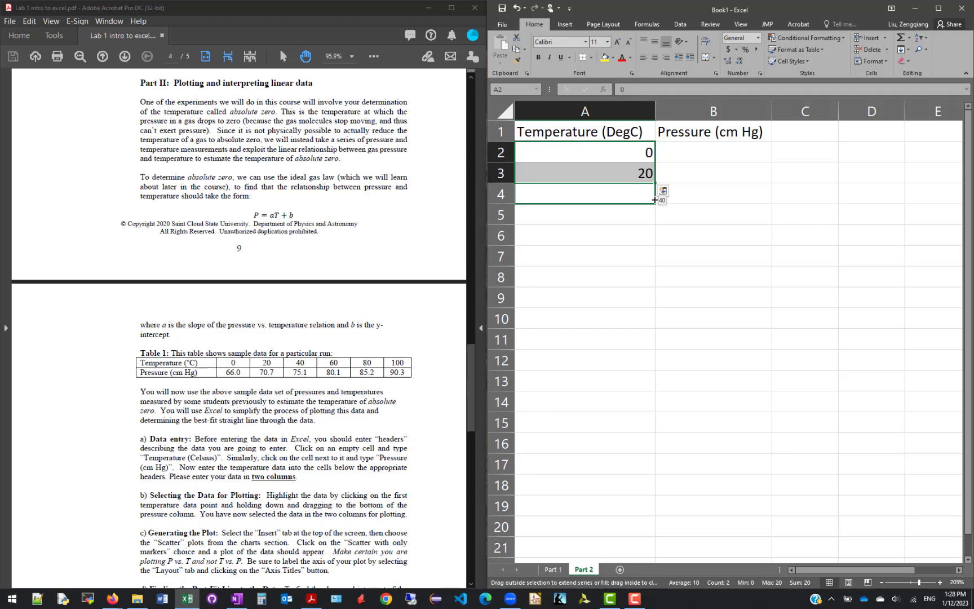
left_click_drag(654, 199, 653, 268)
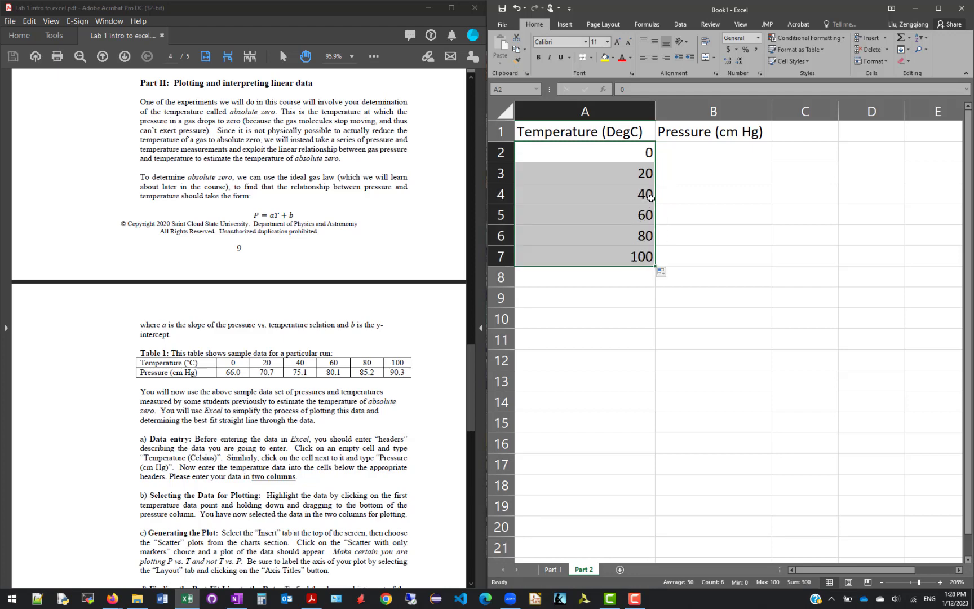
left_click_drag(615, 195, 613, 250)
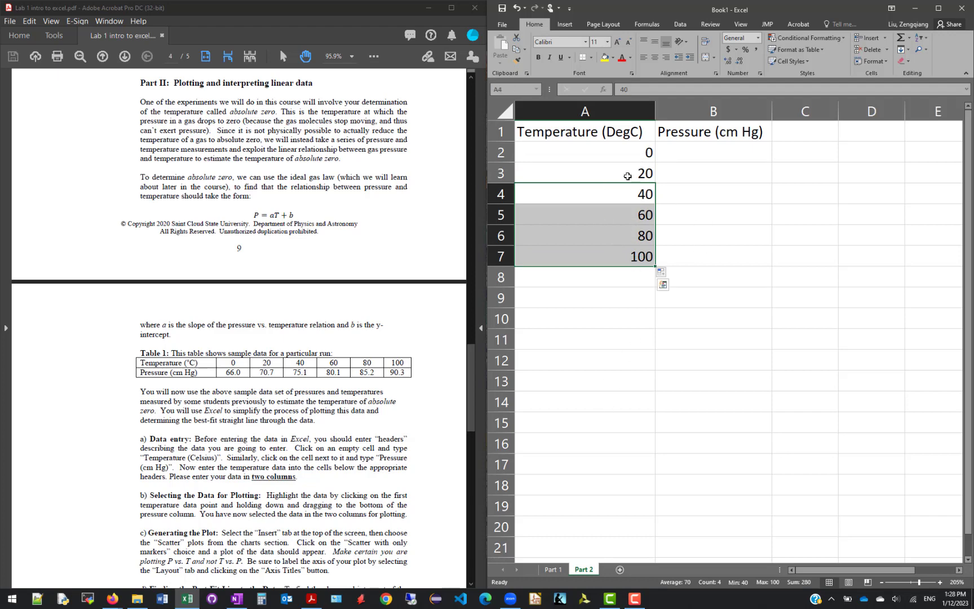
Enter the pressures 66, 70.7 and 75.1 in cells B2 to B4
left_click(704, 152)
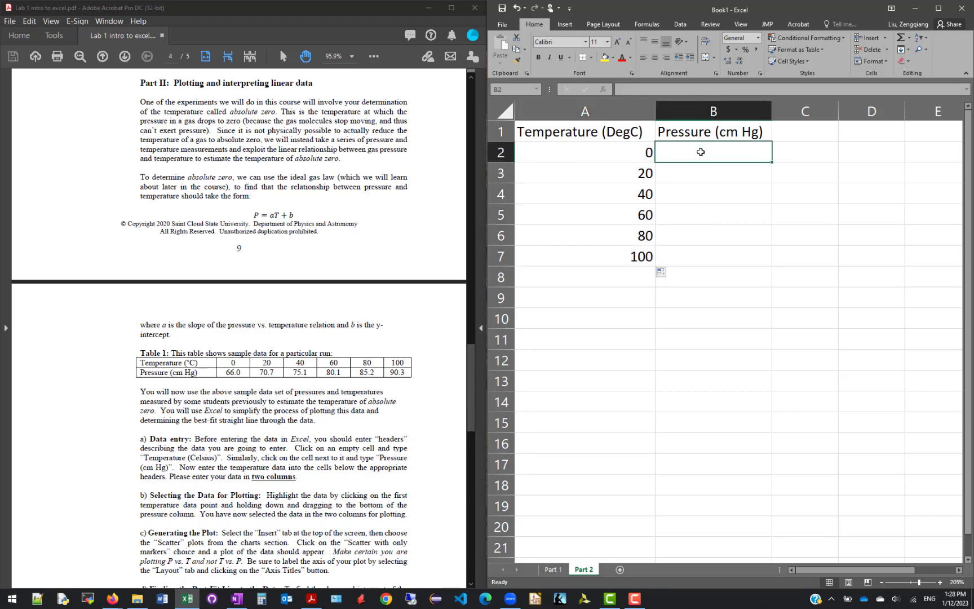
type("66")
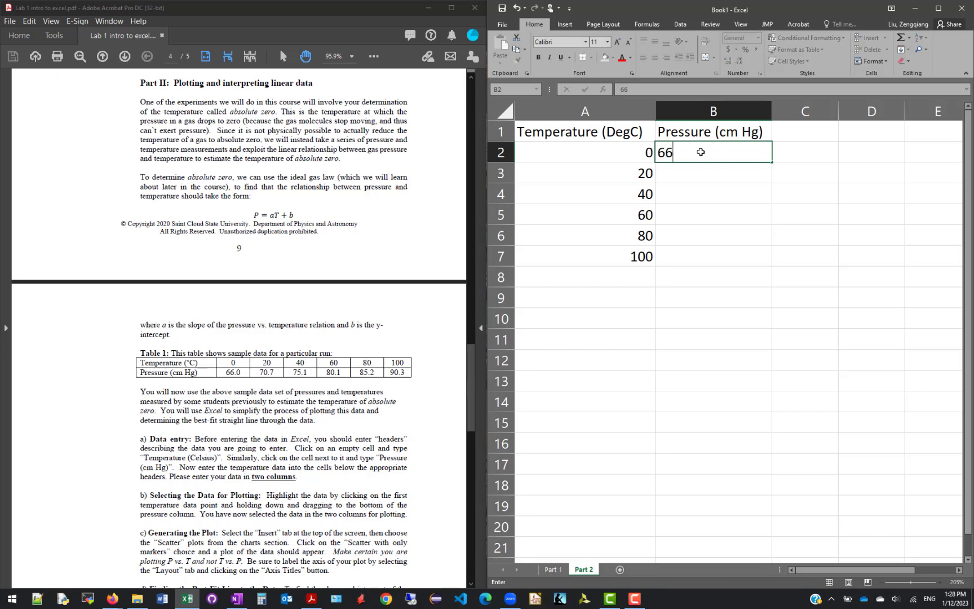
key("Return")
type("70.7")
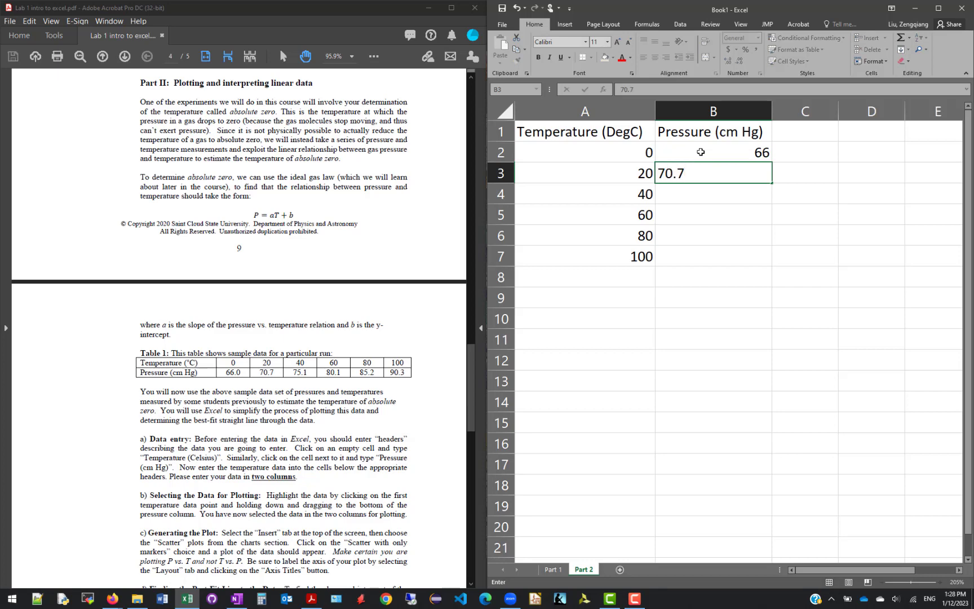
key("Return")
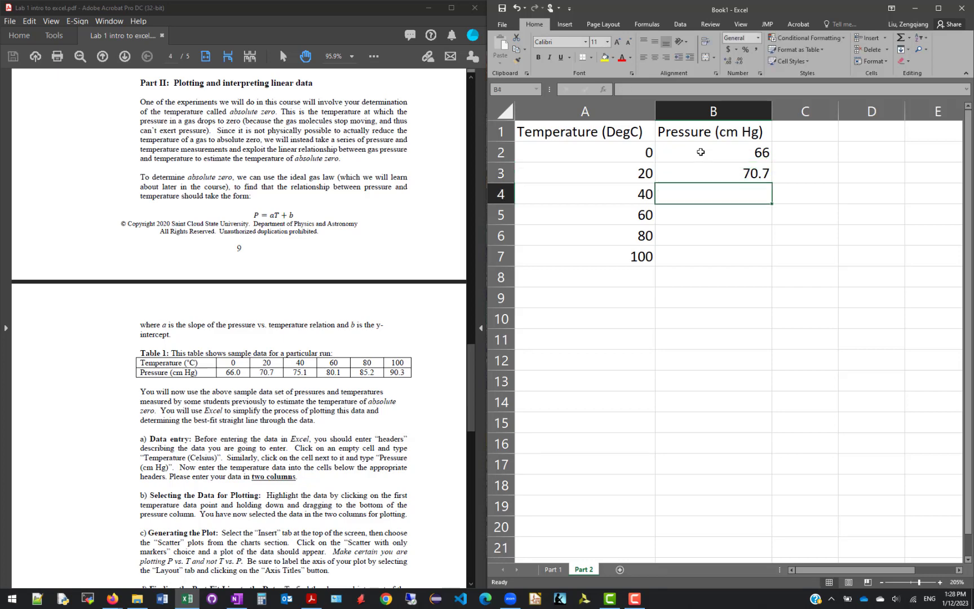
type("75.1")
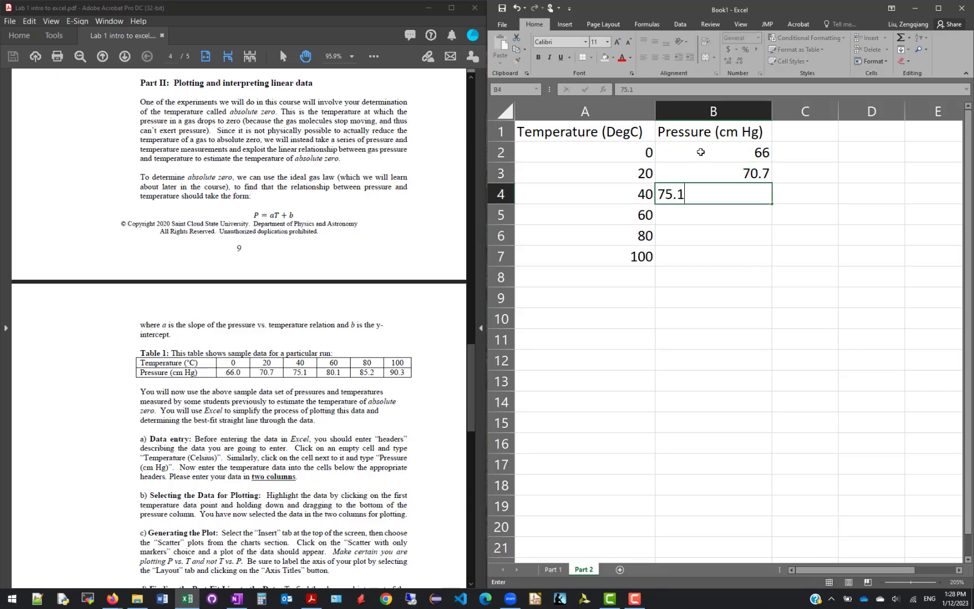
key("Return")
Enter the remaining pressures 80.1, 85.2 and 90.3 in cells B5 to B7
type("80.1")
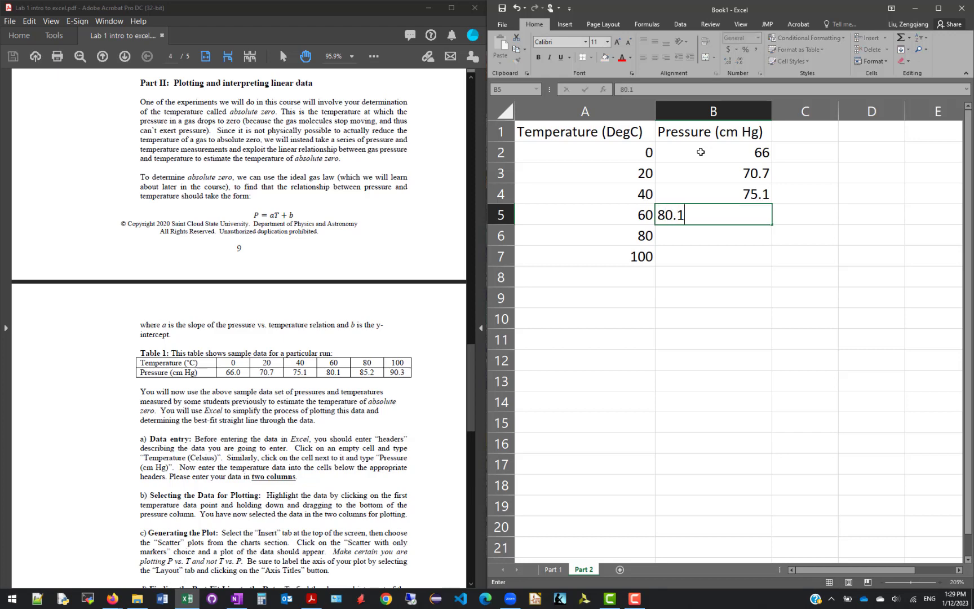
key("Return")
type("8")
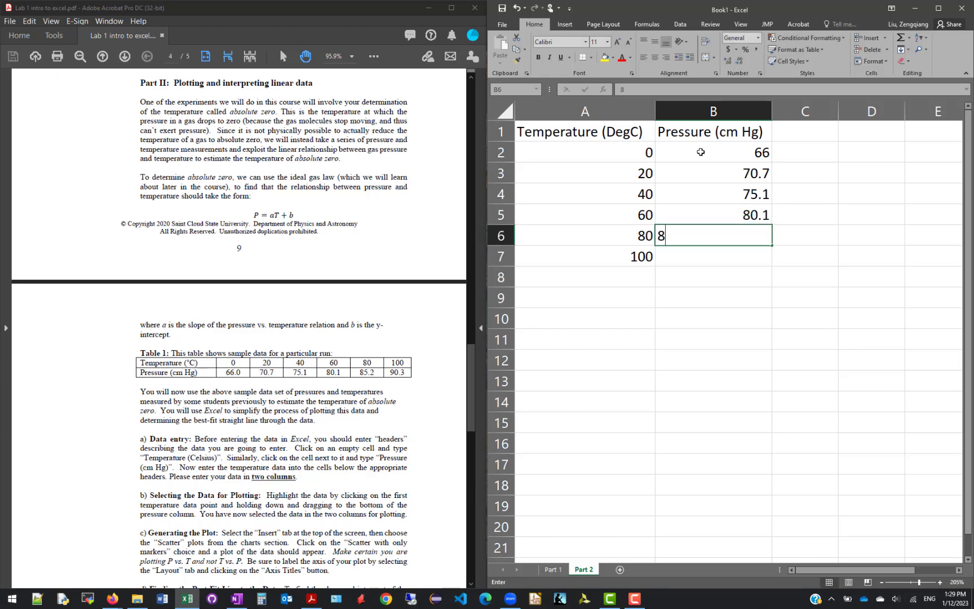
type("5.2")
key("Return")
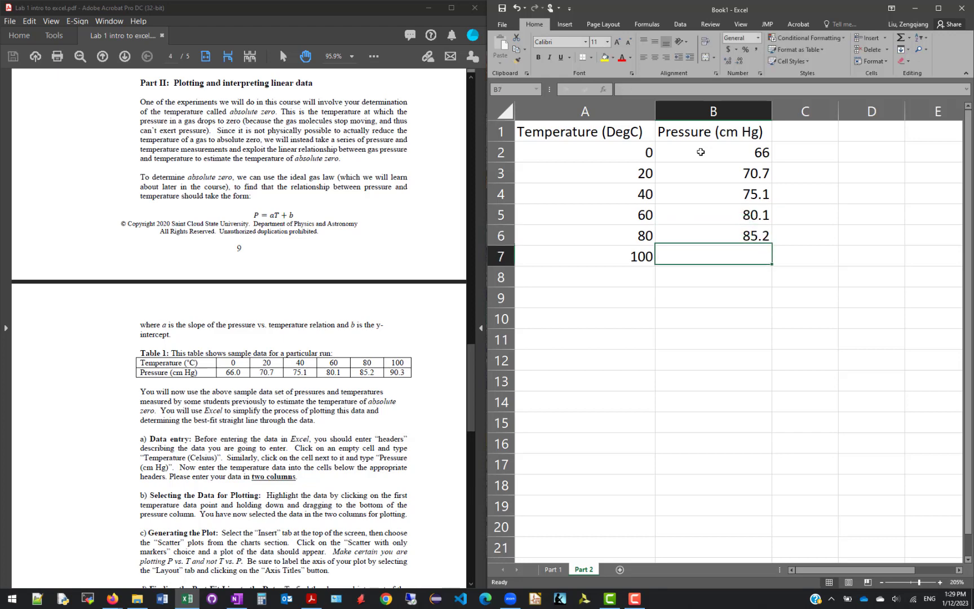
type("90.3")
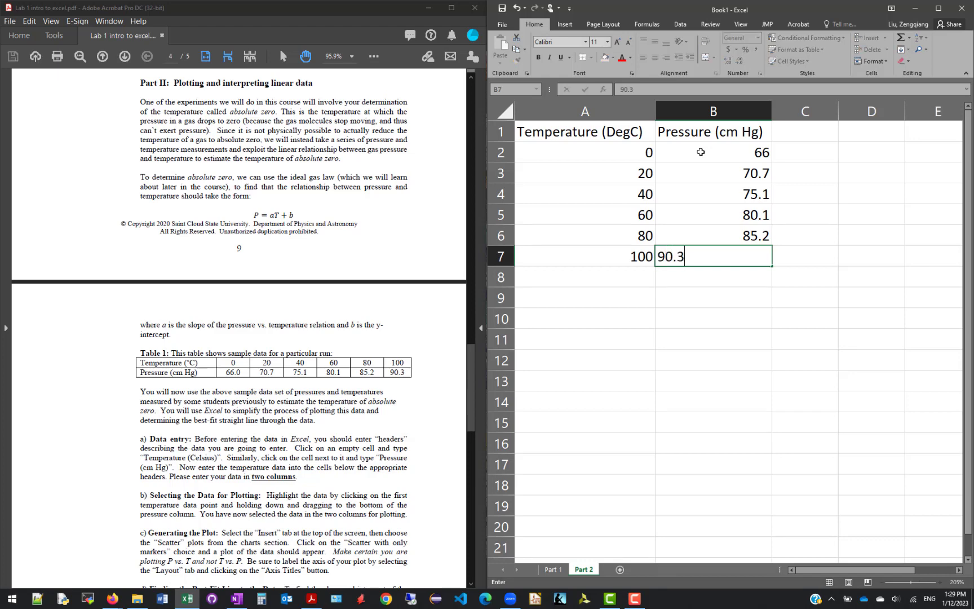
key("Return")
Format the pressure values in B2:B7 to show one decimal place
left_click_drag(701, 152, 710, 251)
left_click(829, 220)
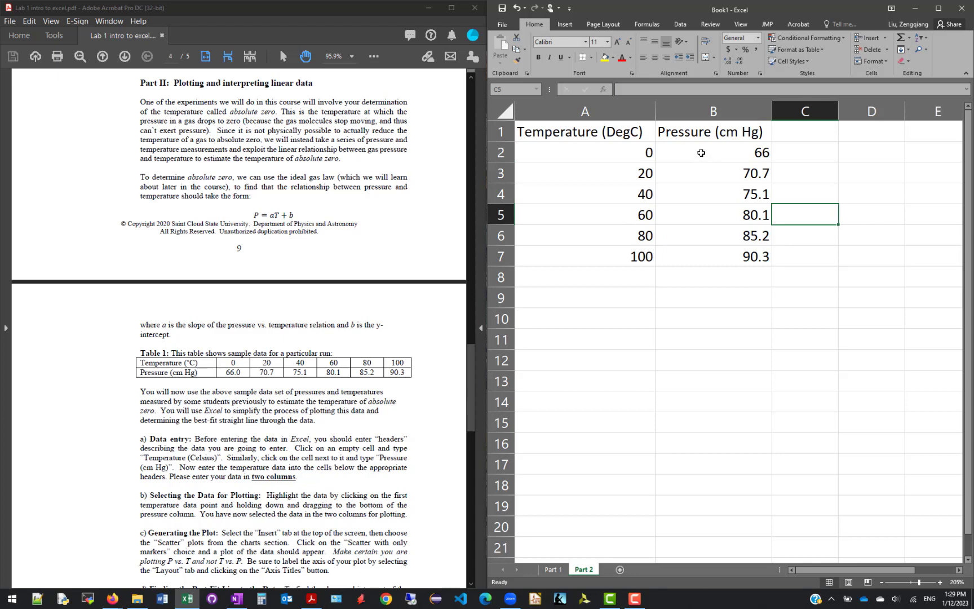
left_click_drag(701, 151, 710, 251)
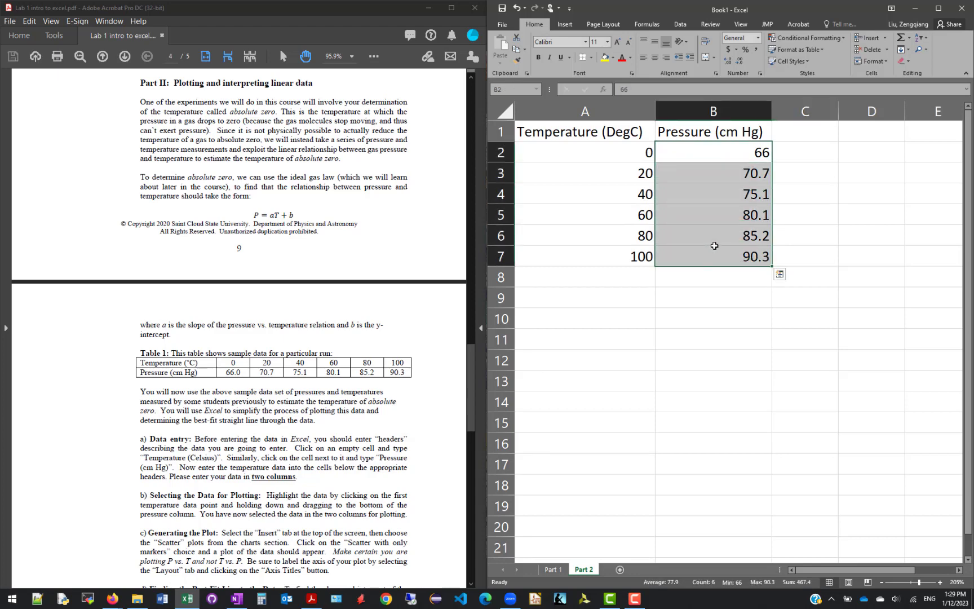
left_click(731, 63)
left_click(735, 62)
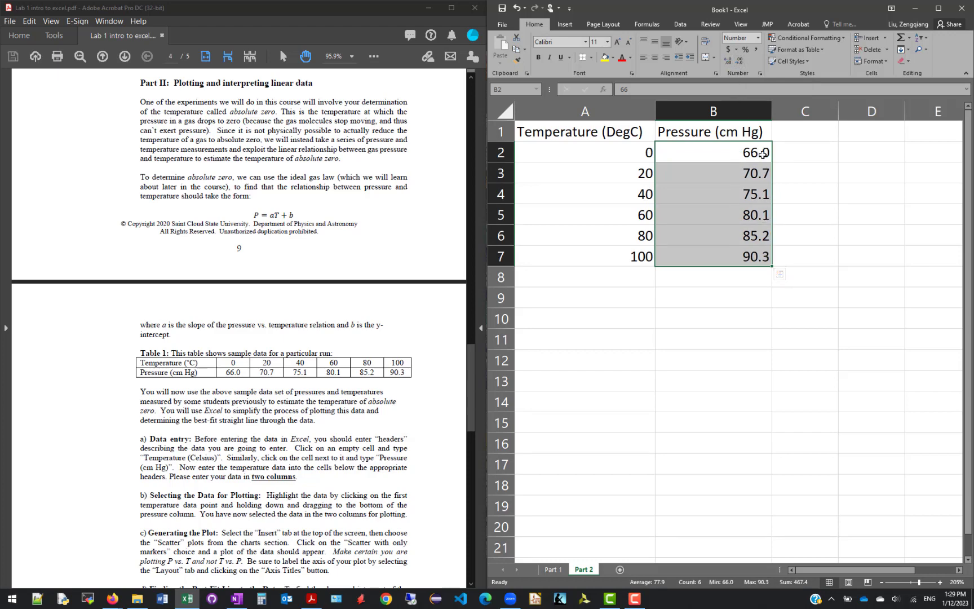
left_click(602, 243)
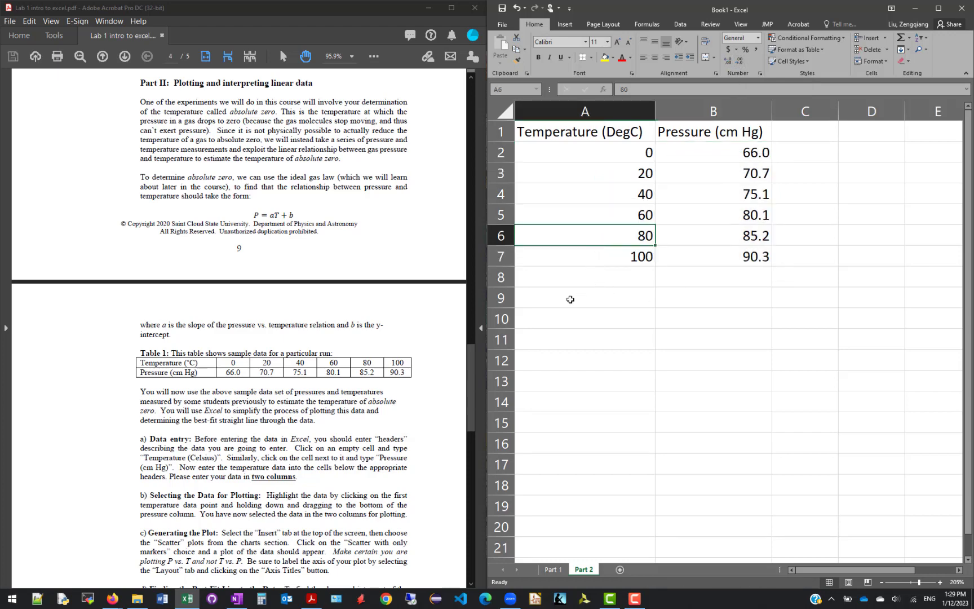
Following the handout's plotting instructions, insert a markers-only scatter chart of pressure versus temperature from A1:B7
left_click(54, 364)
scroll(54, 364, "down", 3)
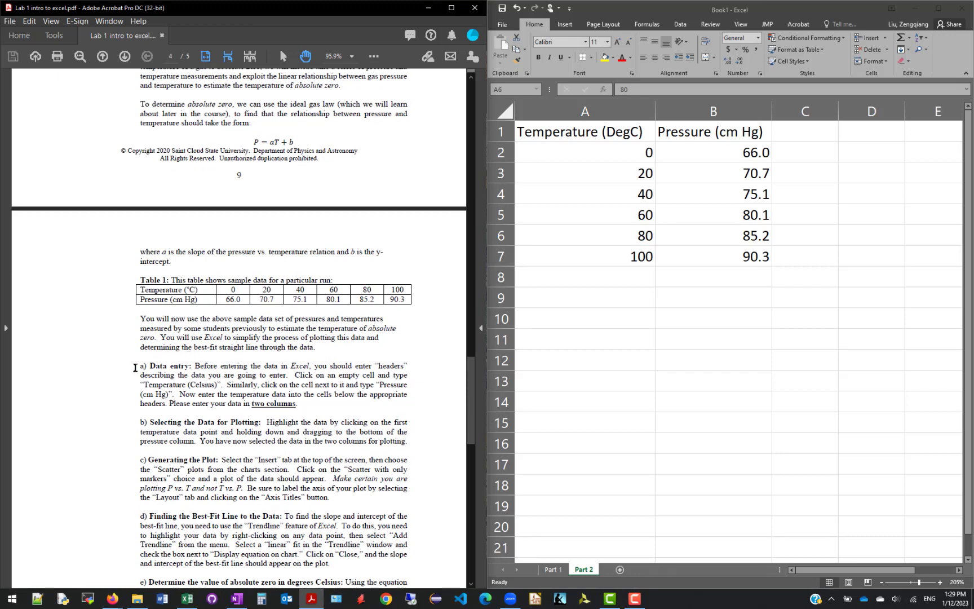
scroll(135, 364, "down", 3)
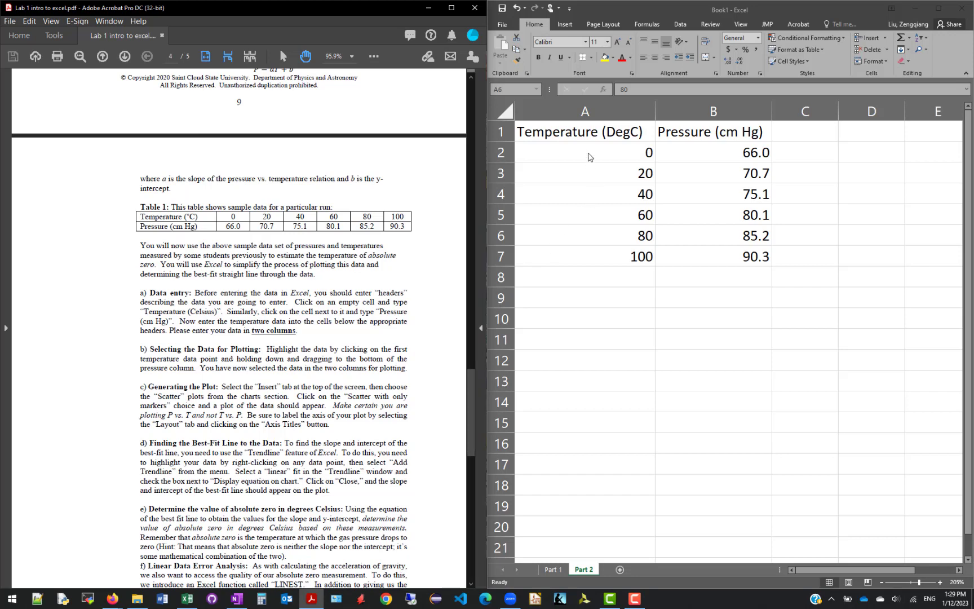
left_click(579, 130)
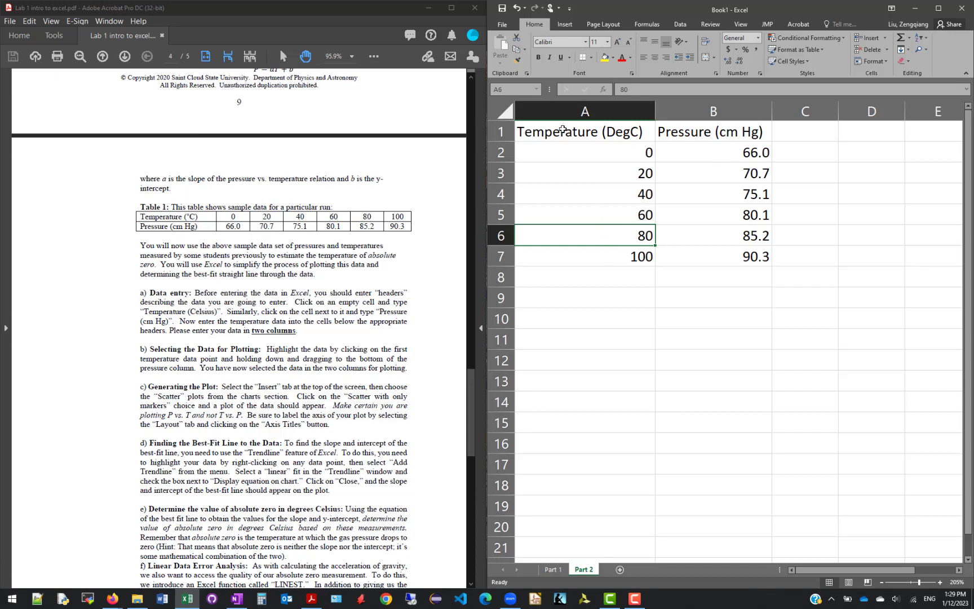
left_click_drag(585, 132, 696, 259)
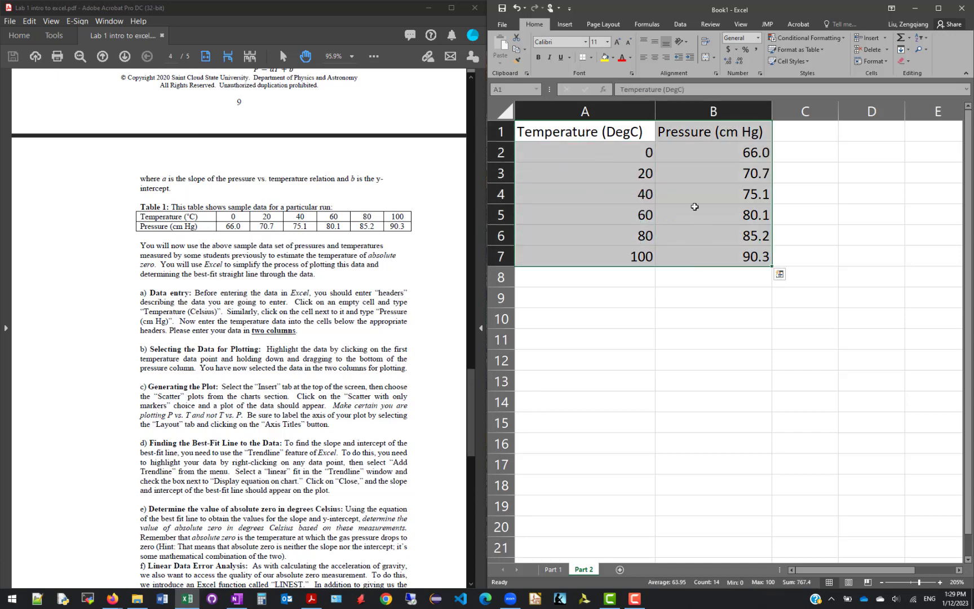
left_click(564, 25)
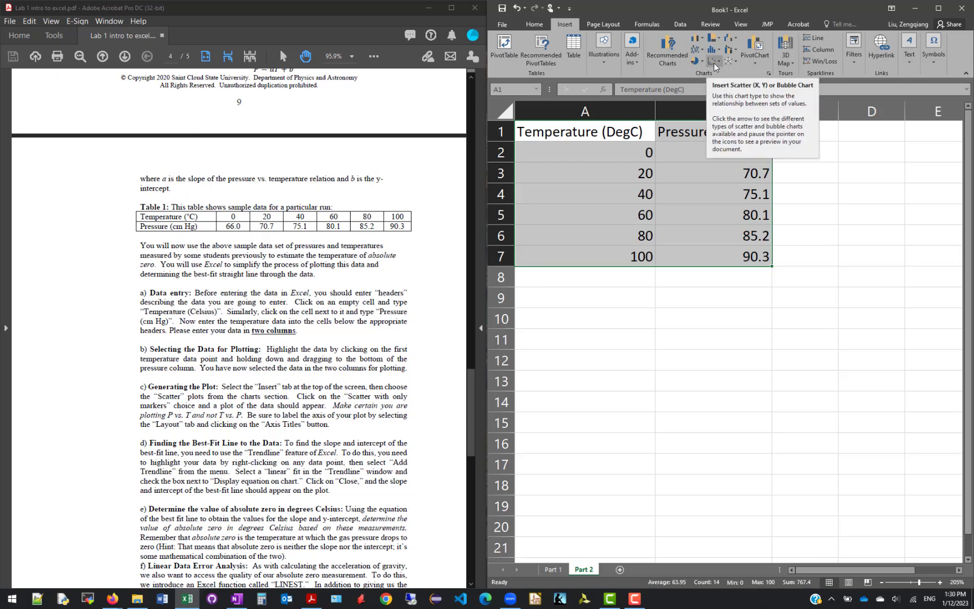
left_click(723, 67)
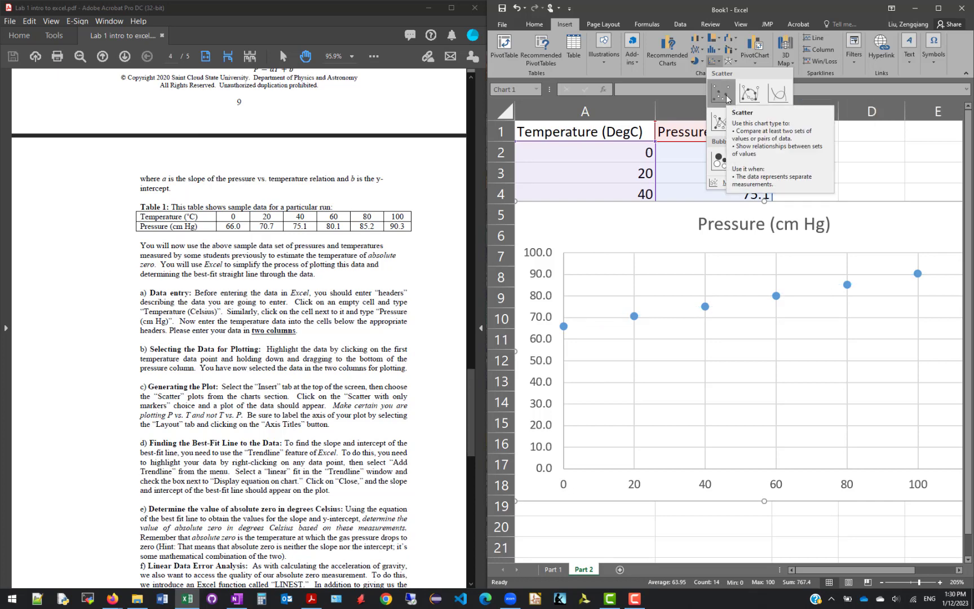
left_click(726, 99)
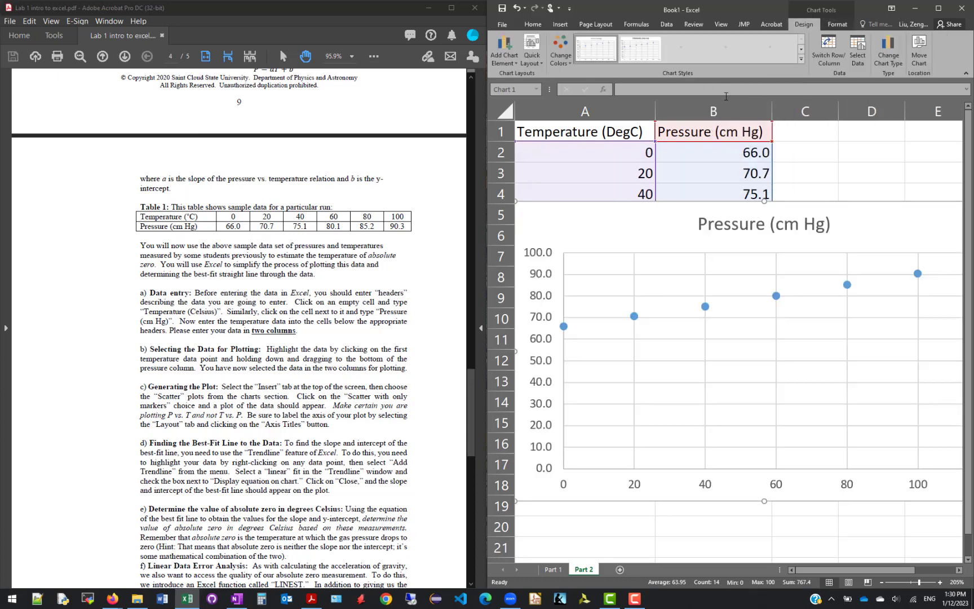
Zoom the sheet out to 145% and move the scatter chart below the data table so all rows are uncovered
left_click(538, 515)
scroll(538, 514, "down", 3, "ctrl")
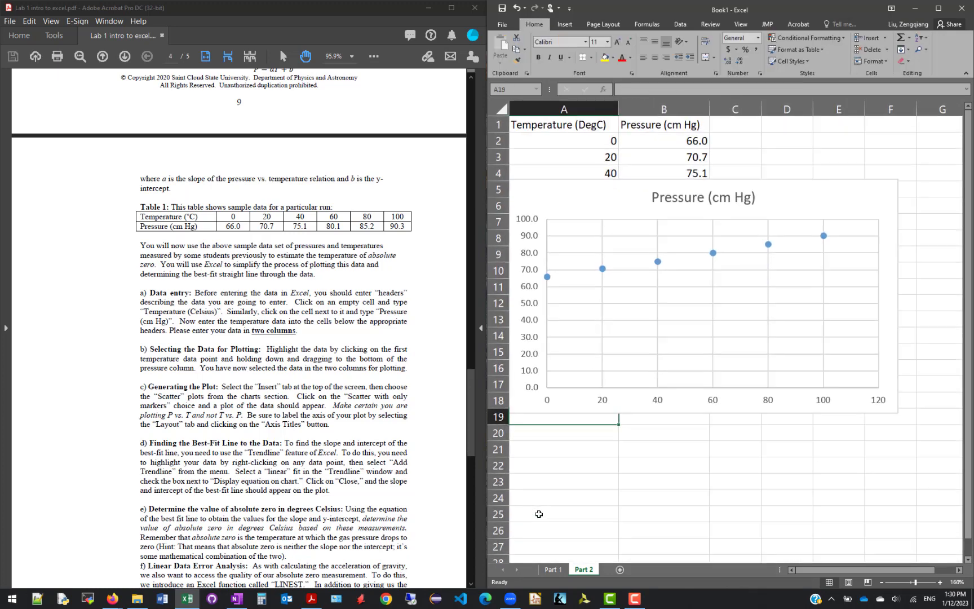
scroll(539, 513, "down", 1, "ctrl")
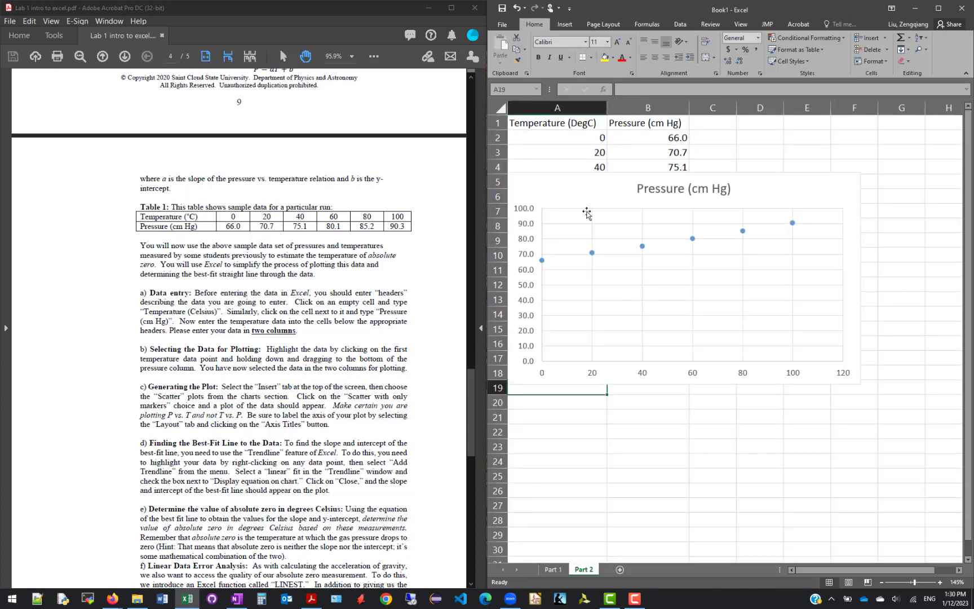
left_click(563, 192)
left_click_drag(563, 191, 566, 256)
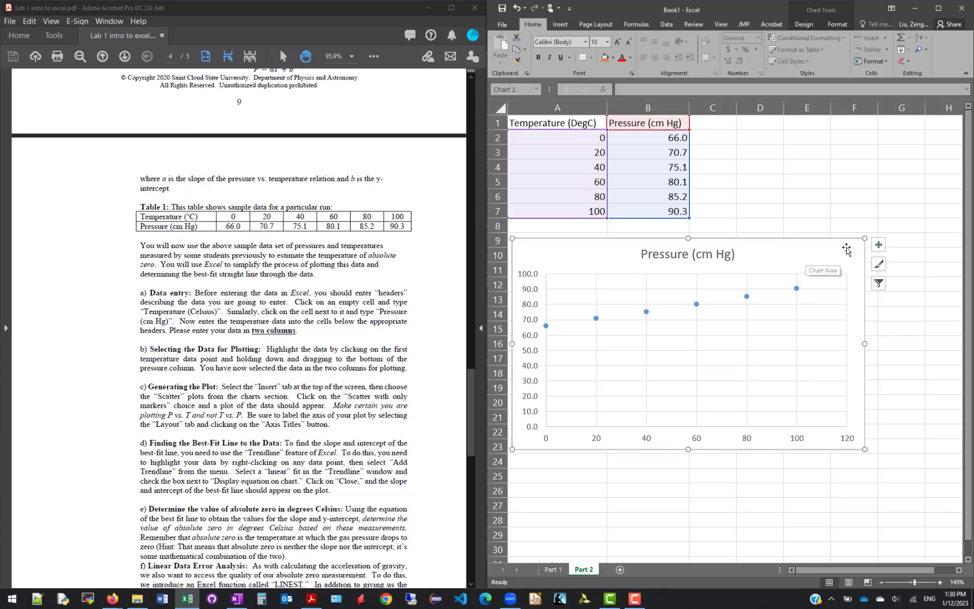
Add axis titles, a legend and a linear trendline to the pressure scatter chart
left_click(878, 246)
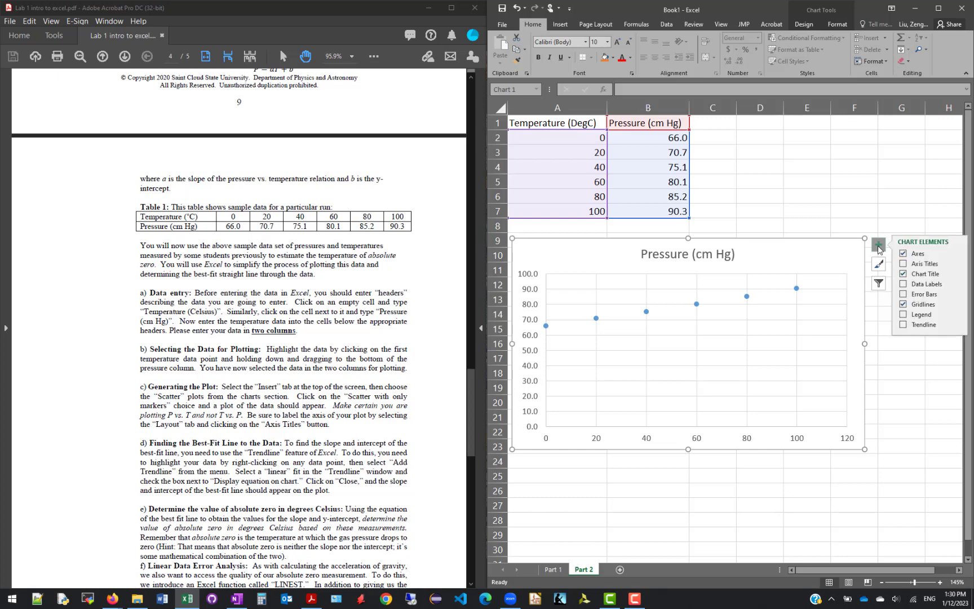
left_click(903, 263)
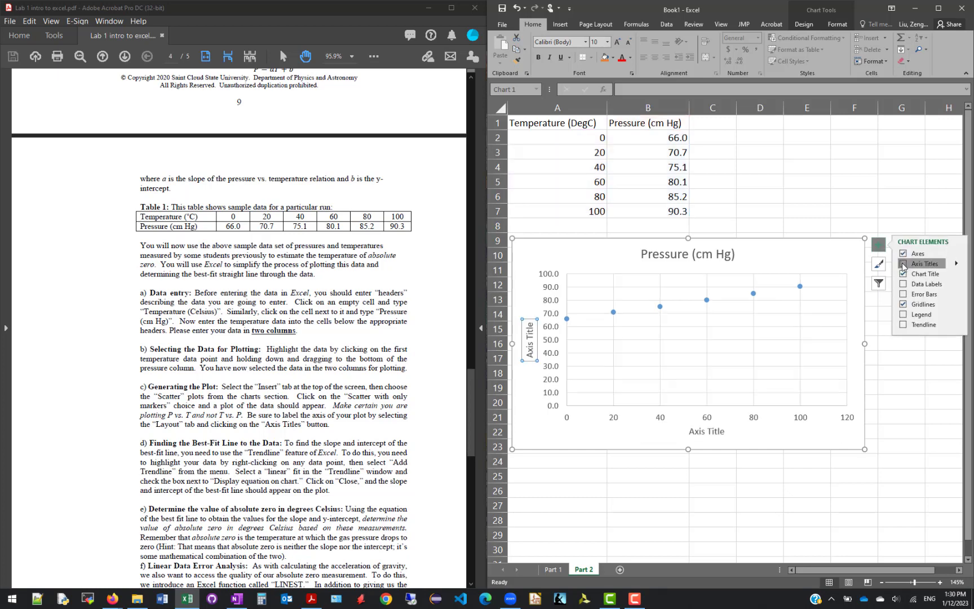
left_click(903, 318)
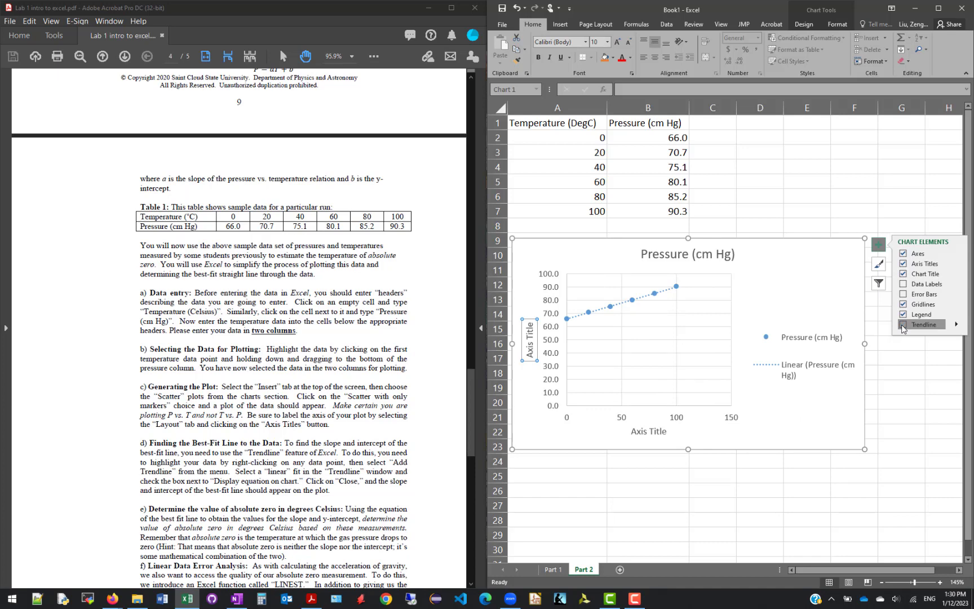
left_click(903, 324)
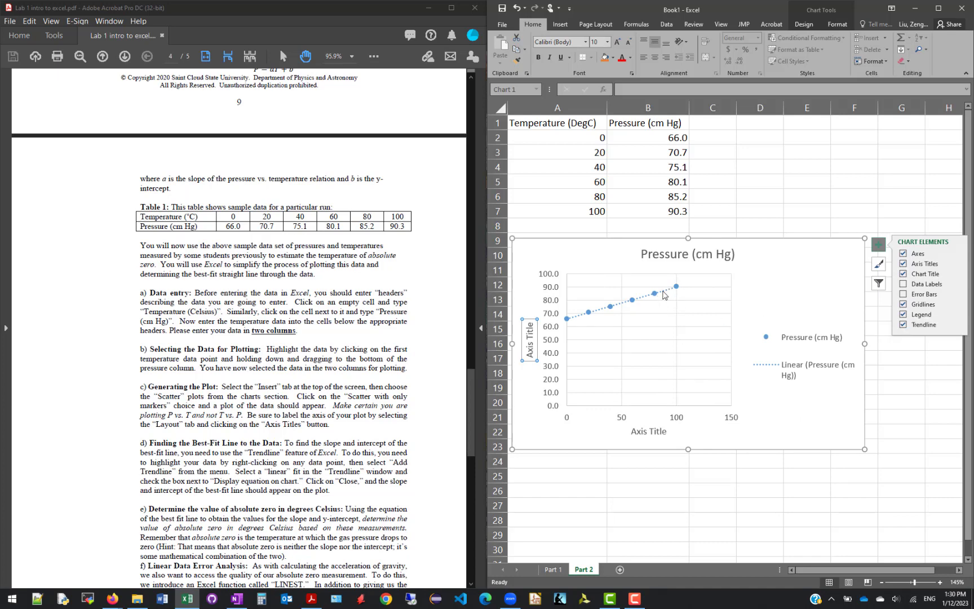
left_click(841, 203)
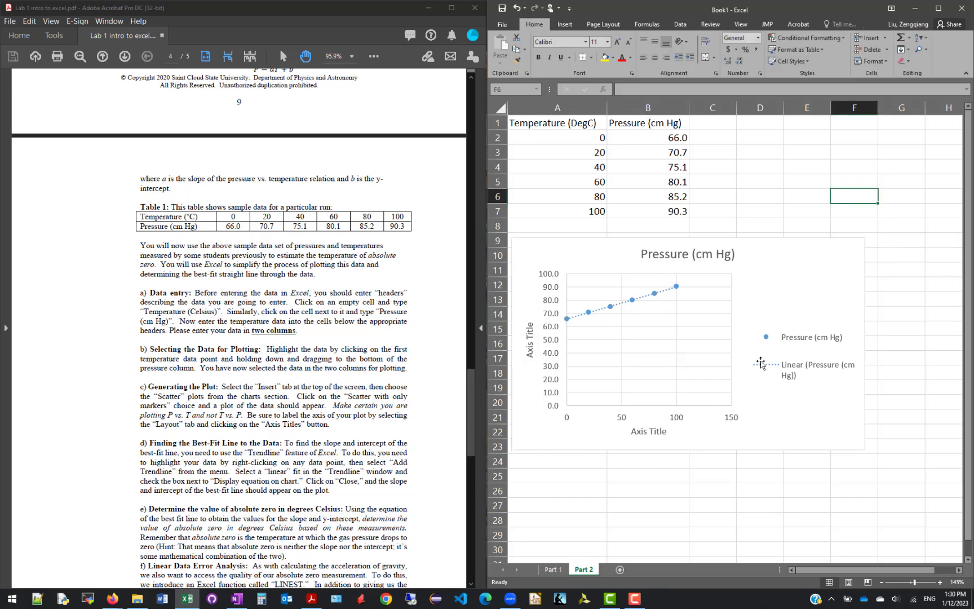
Link the chart's horizontal axis title to the temperature header in cell A1 with a cell reference
left_click(646, 432)
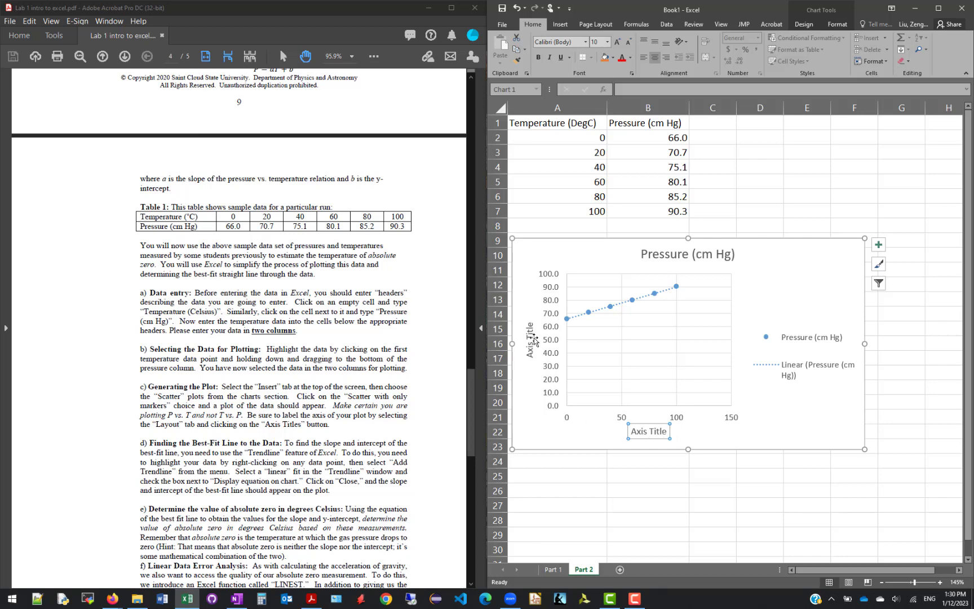
left_click(648, 430)
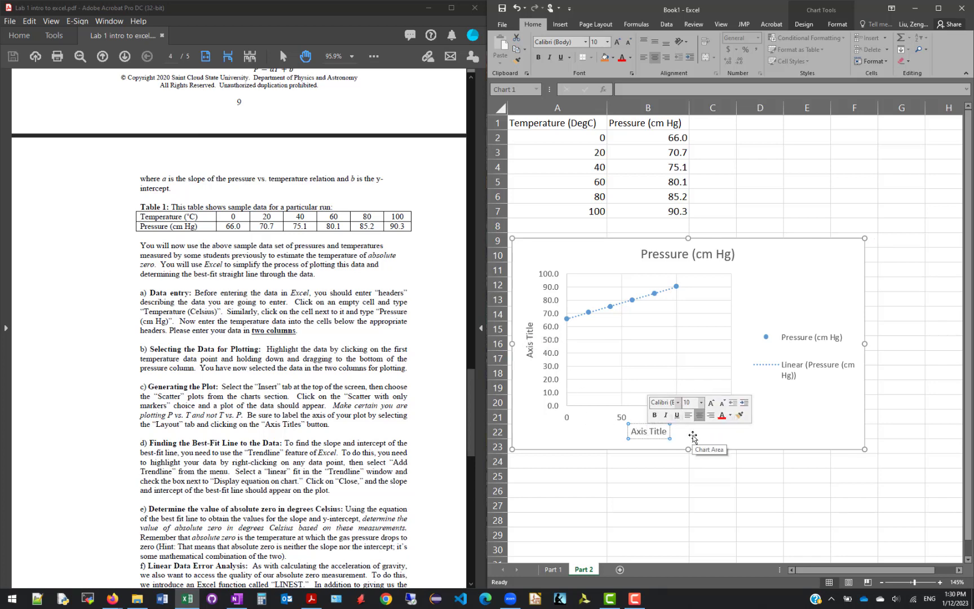
key("Escape")
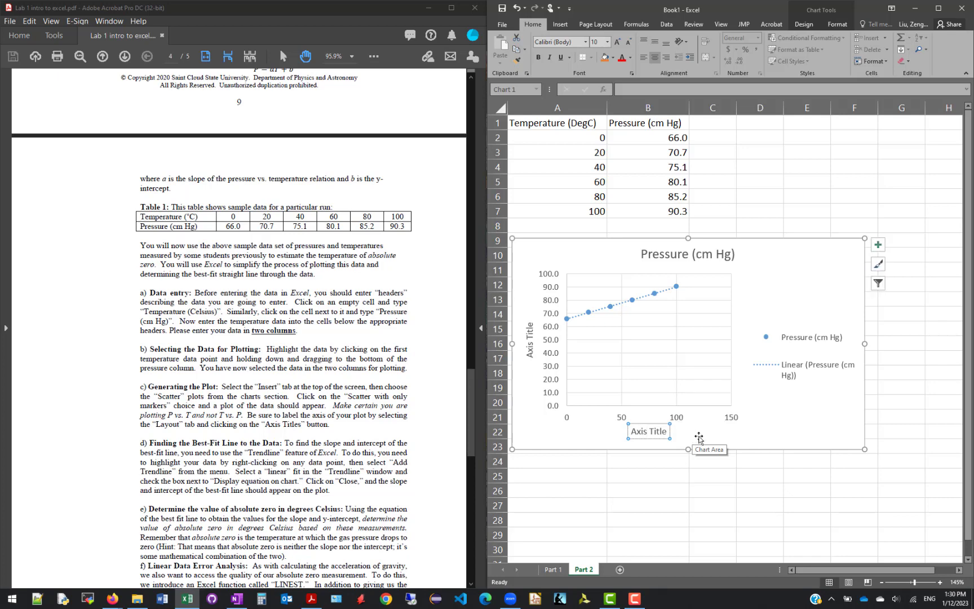
left_click(558, 122)
left_click(629, 124)
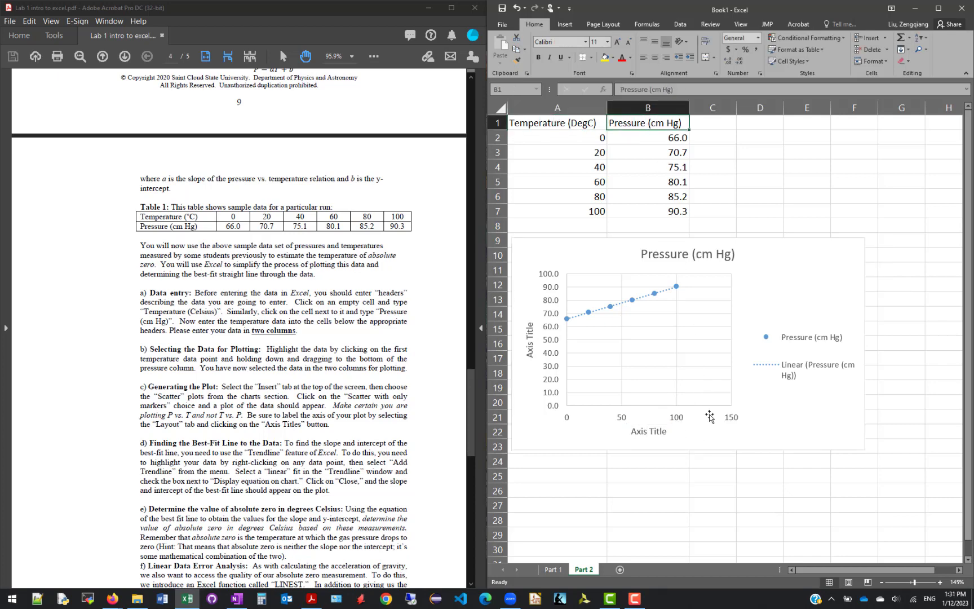
left_click(649, 431)
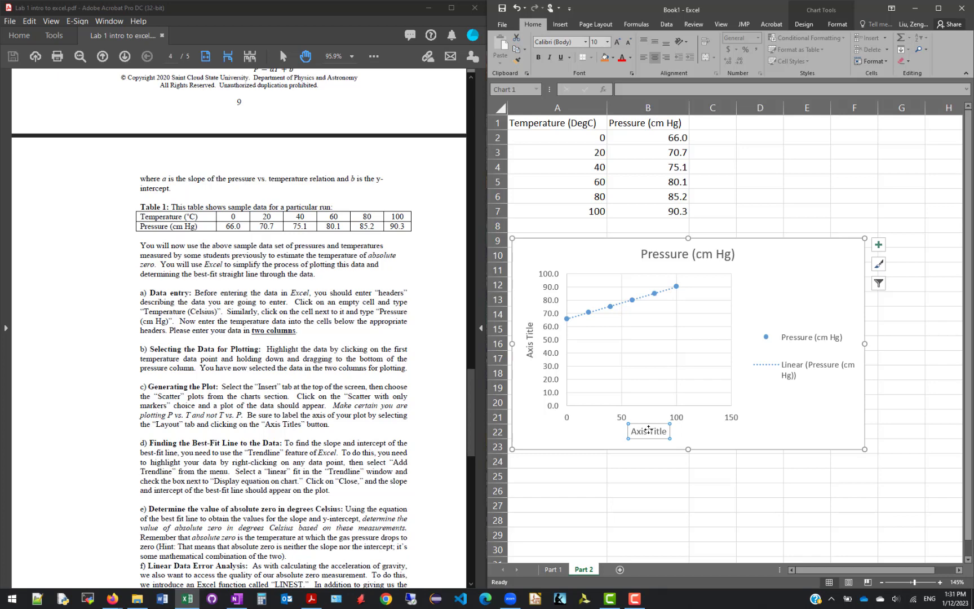
type("=")
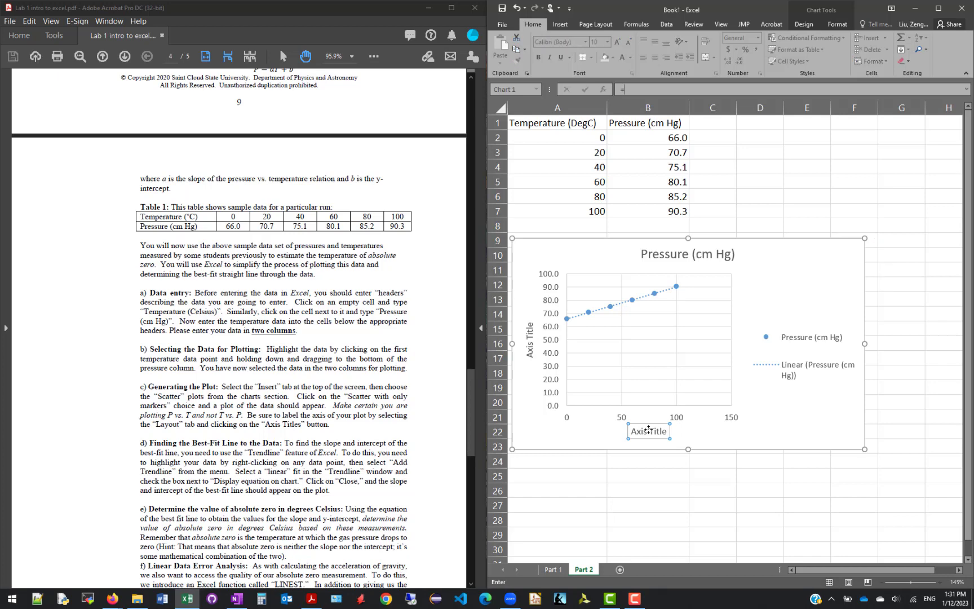
left_click(555, 123)
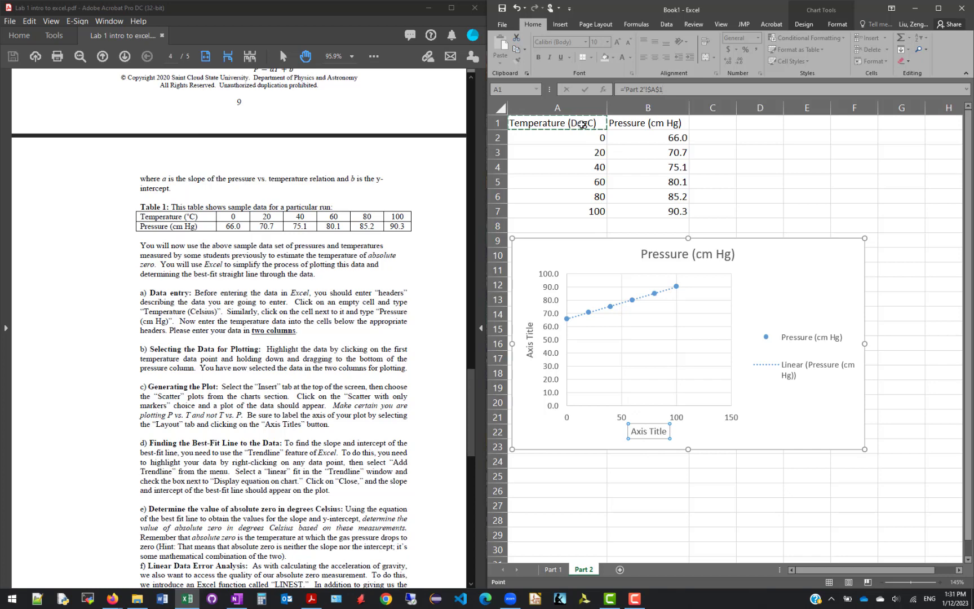
key("Return")
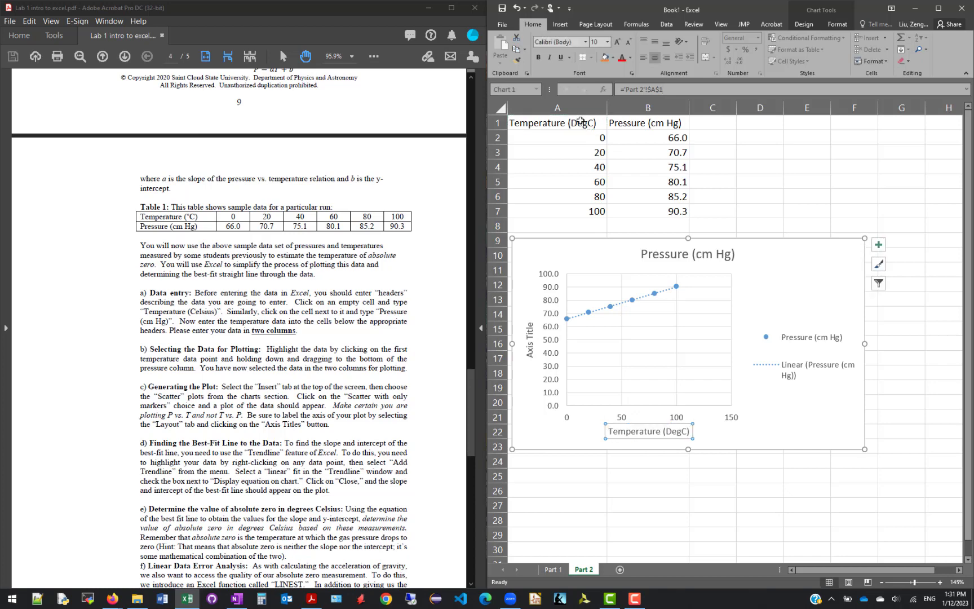
Link the chart's vertical axis title to the pressure header in cell B1 with a cell reference
left_click(530, 333)
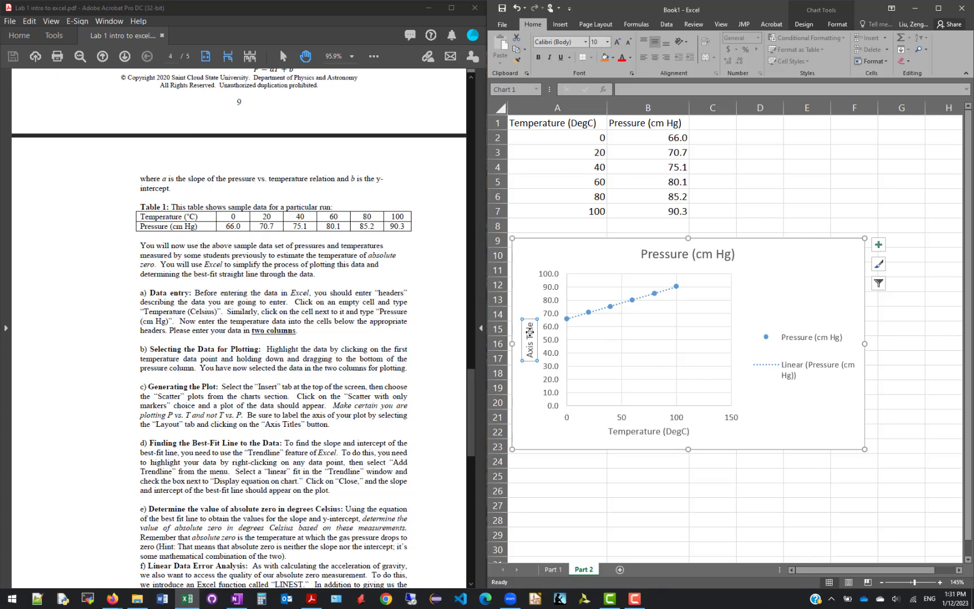
type("=")
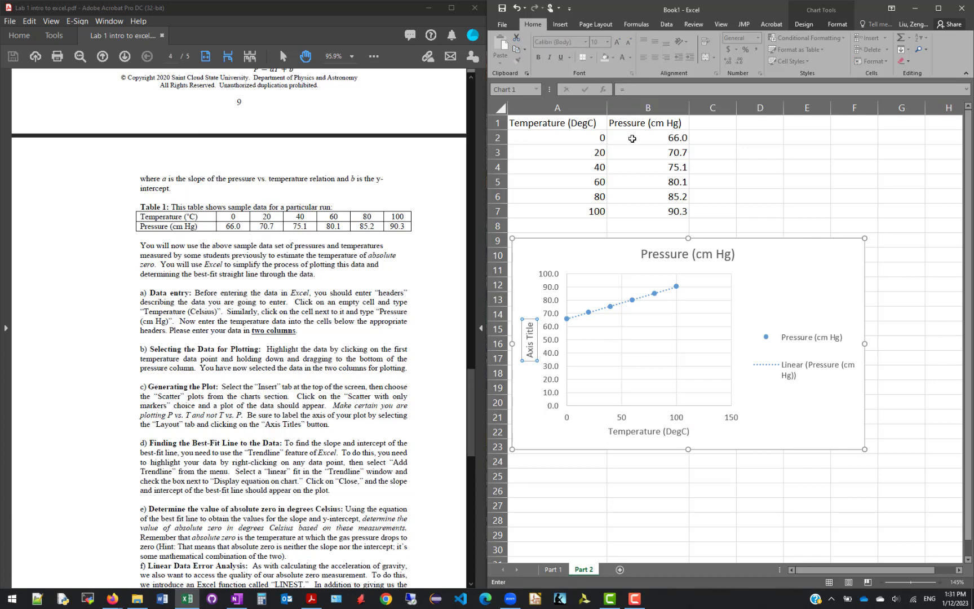
left_click(639, 122)
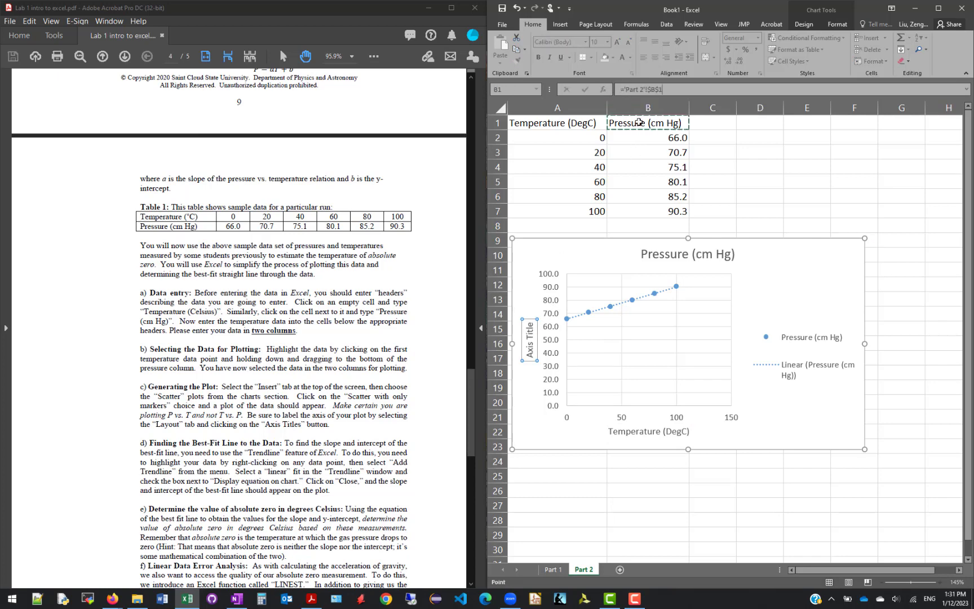
key("Return")
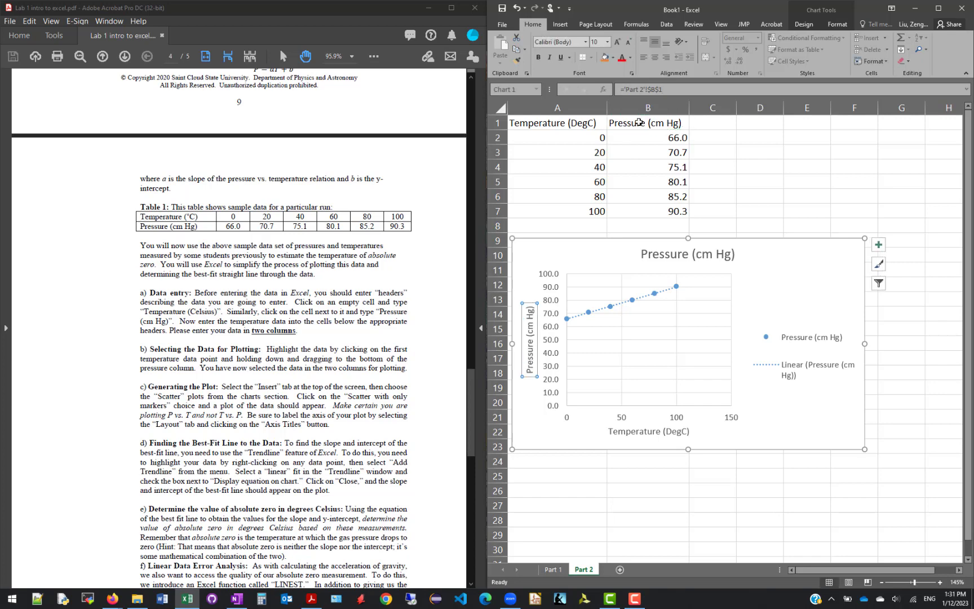
Change the chart title to "Pressure vs temperature", removing the unit text
left_click(685, 252)
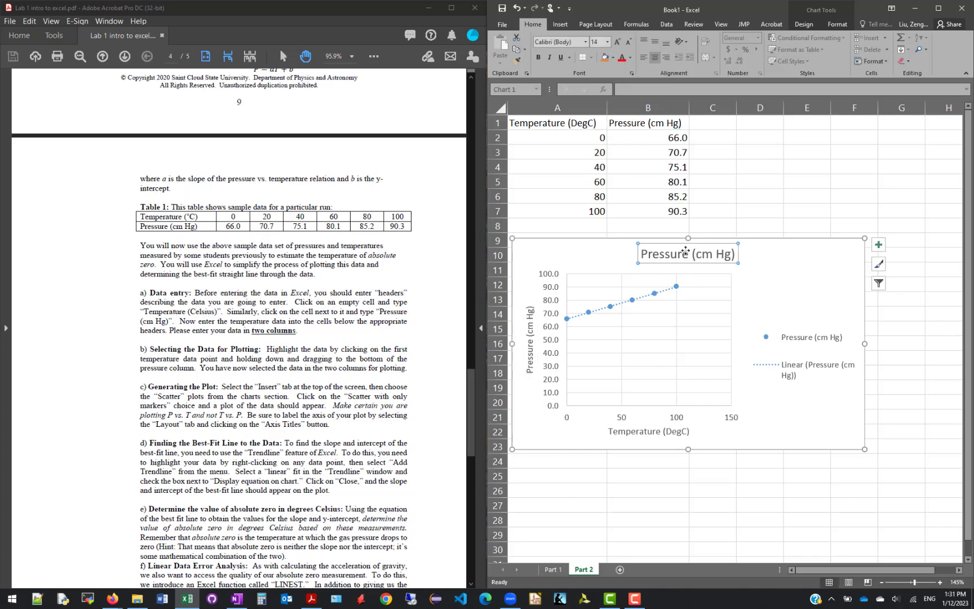
left_click(690, 257)
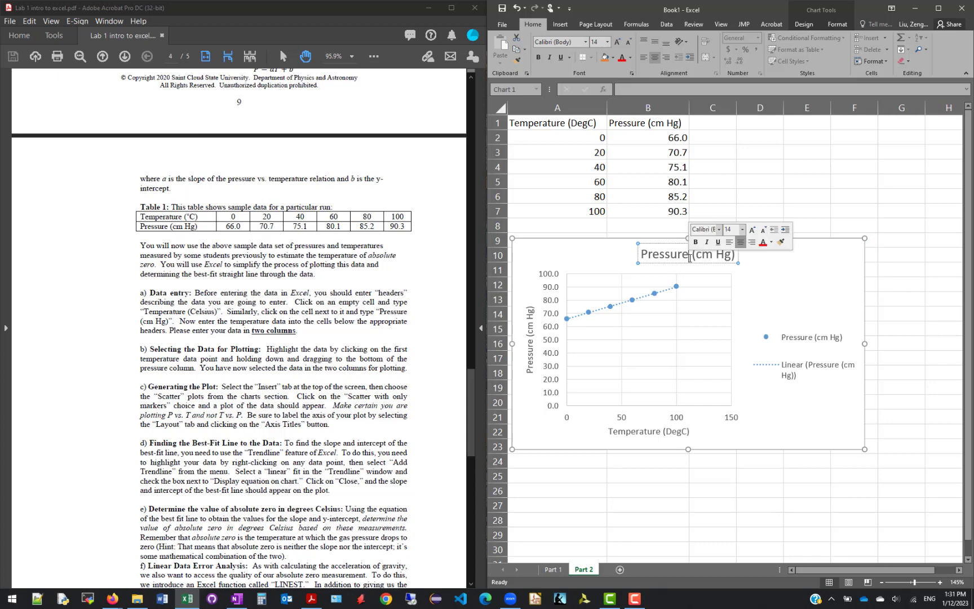
type("vs")
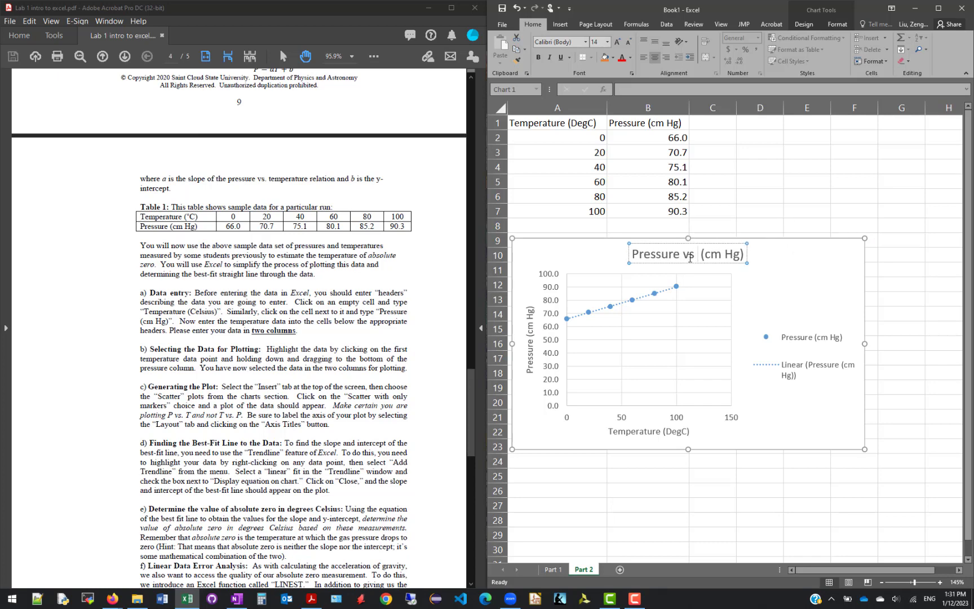
type(" temperatu ")
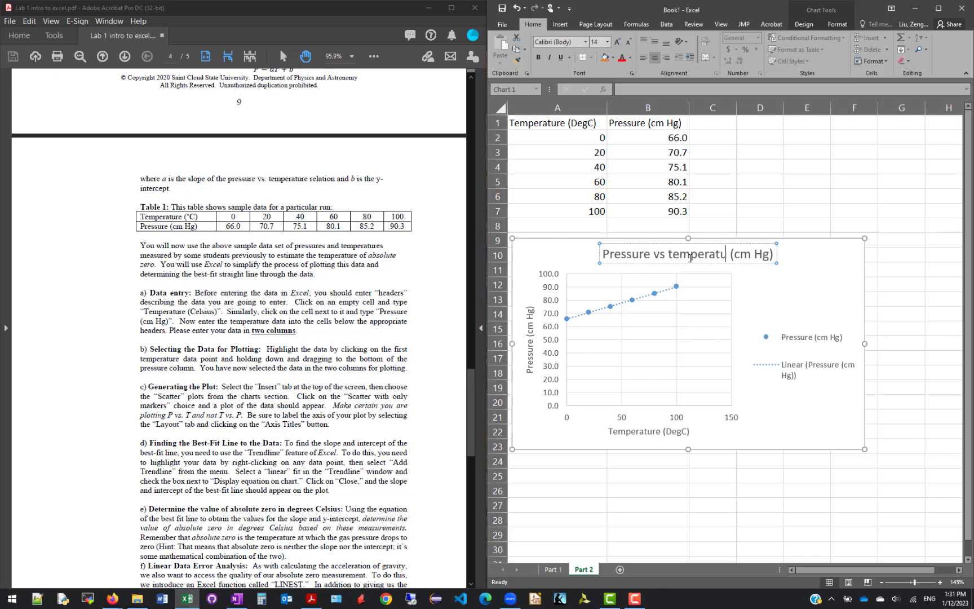
type("re")
key("Delete")
key("Delete")
key("Delete")
key("Delete")
key("Delete")
key("Delete")
key("Delete")
key("Delete")
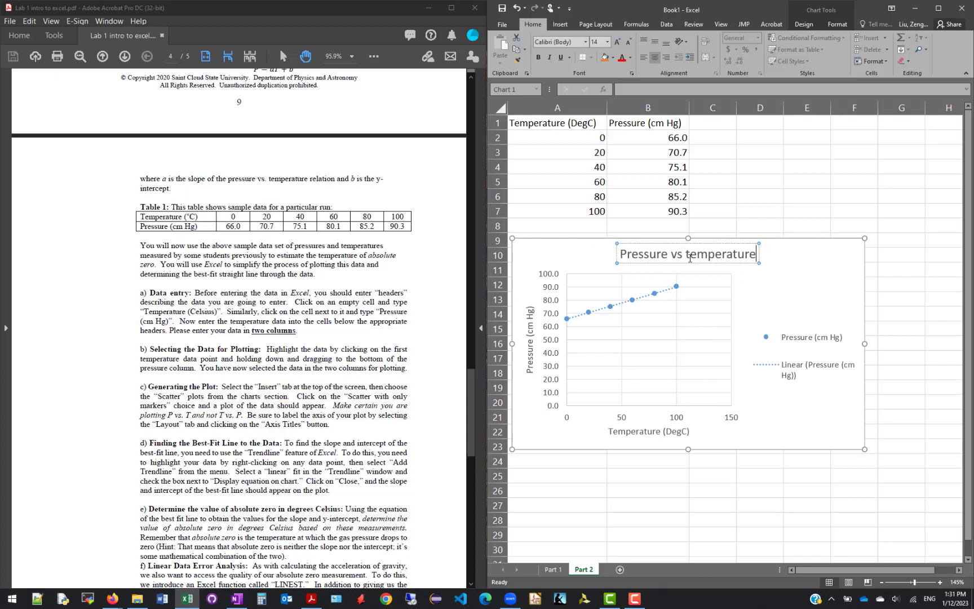
left_click(822, 281)
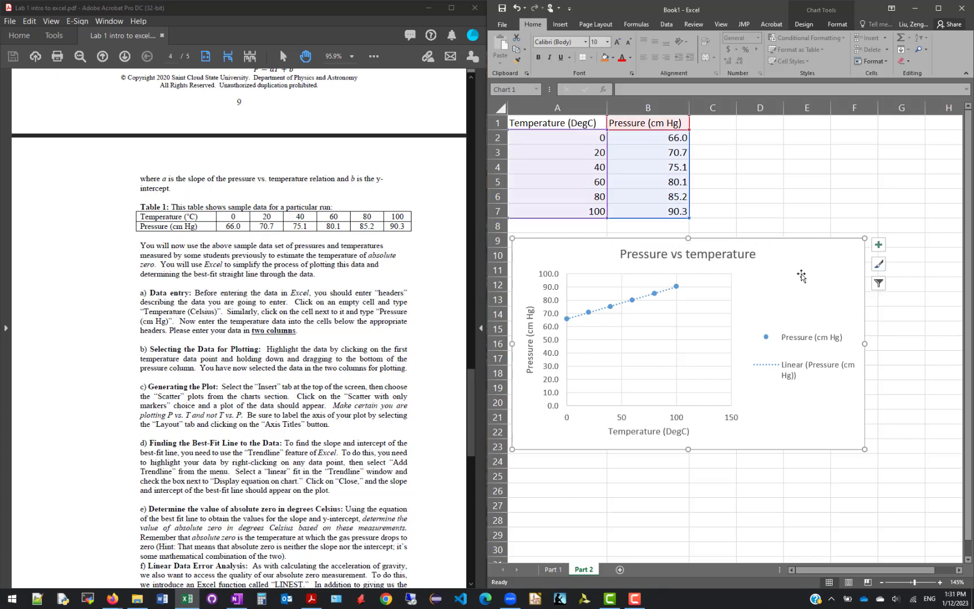
left_click(772, 219)
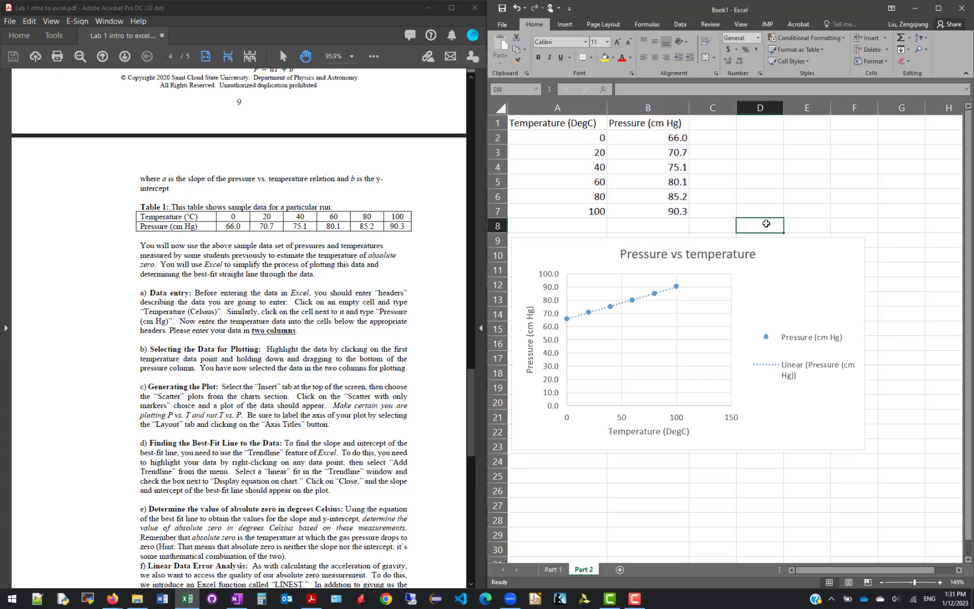
left_click(79, 461)
scroll(81, 453, "down", 3)
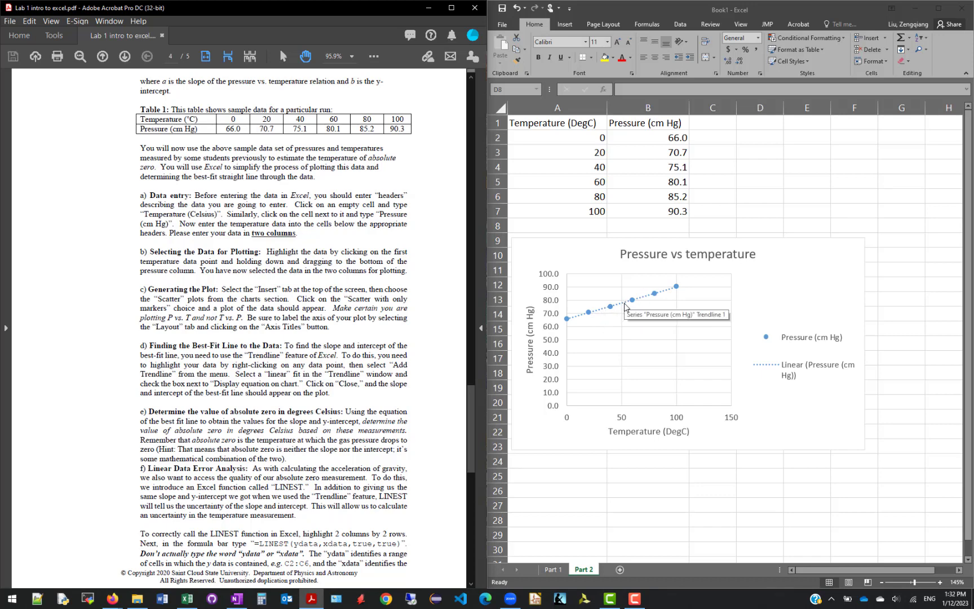
left_click(812, 266)
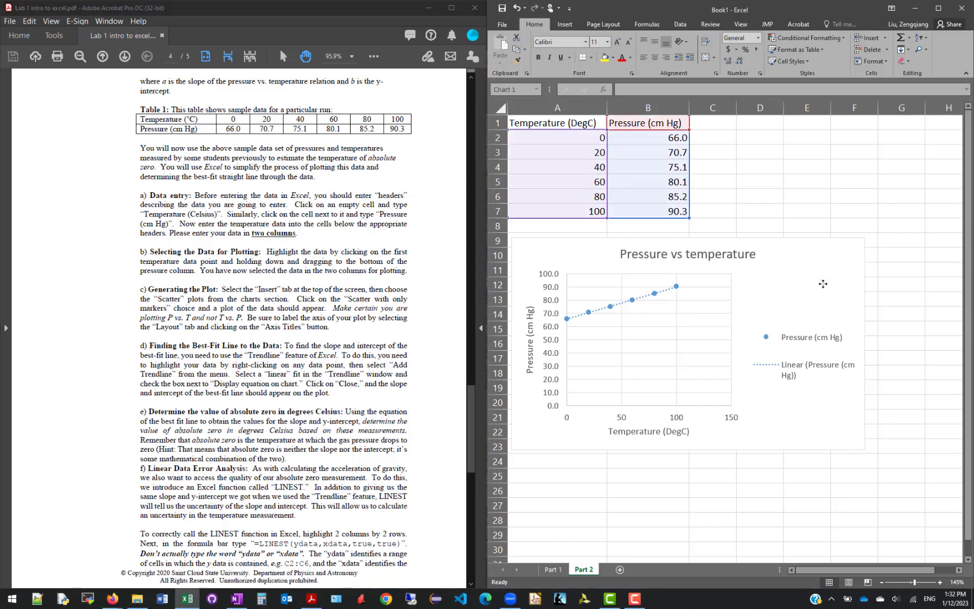
left_click(878, 244)
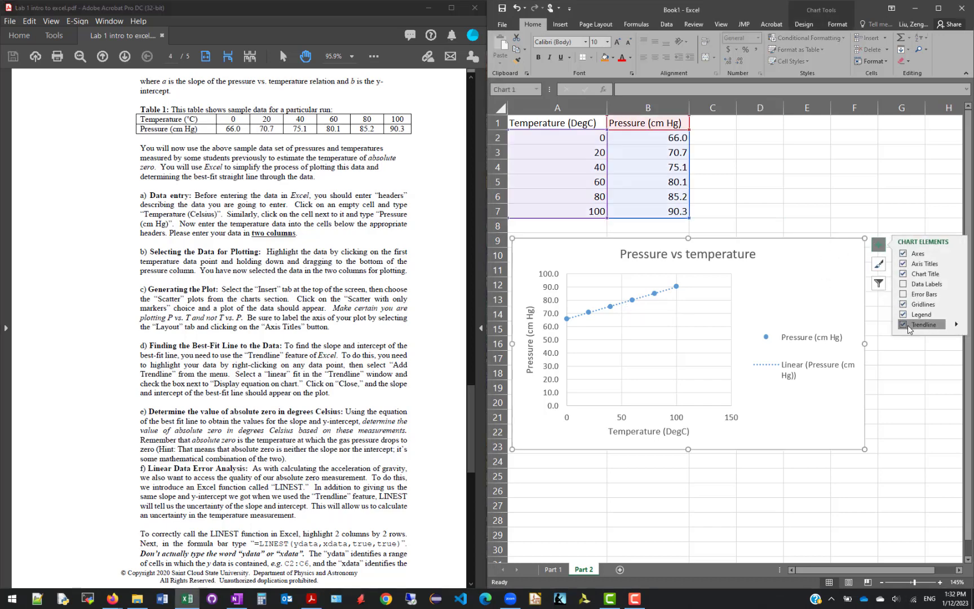
left_click(781, 206)
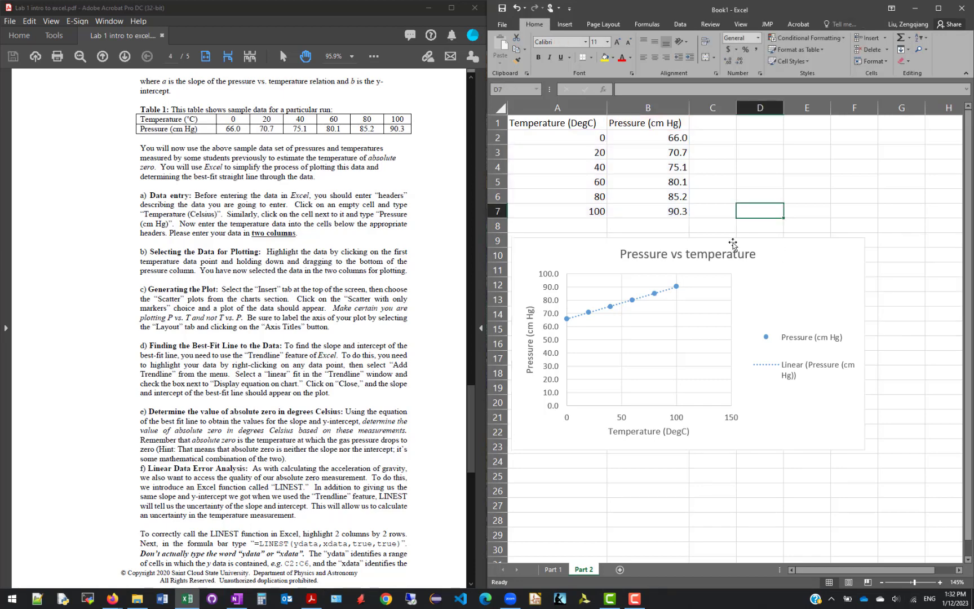
Format the pressure chart's linear trendline to display its equation and R-squared value on the chart
right_click(645, 300)
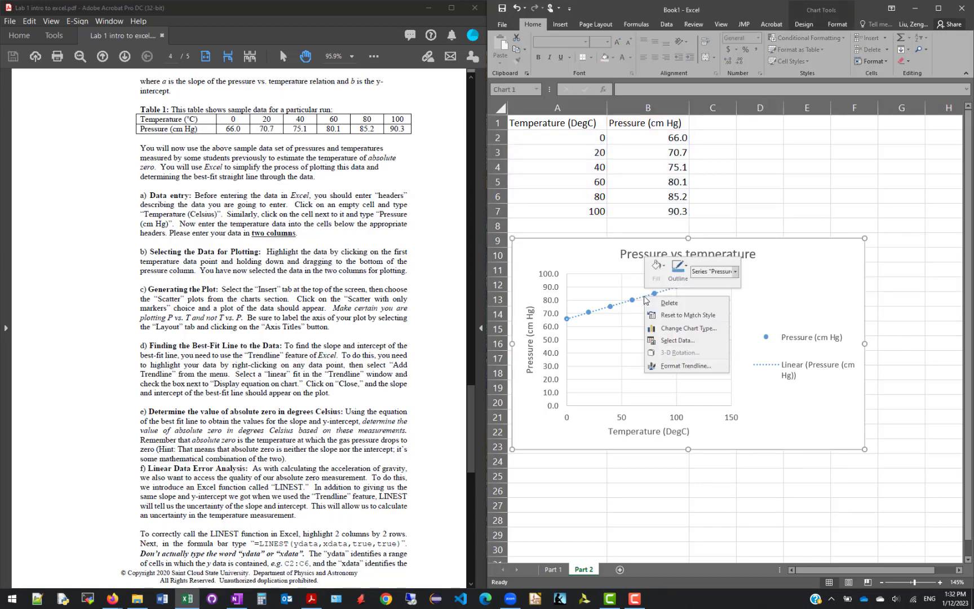
left_click(705, 371)
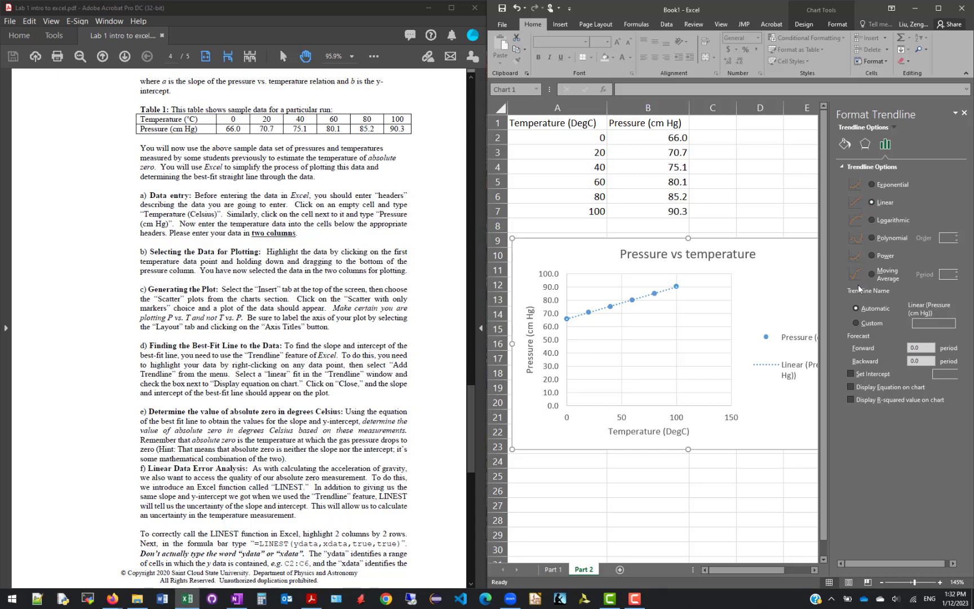
left_click(875, 388)
left_click(850, 400)
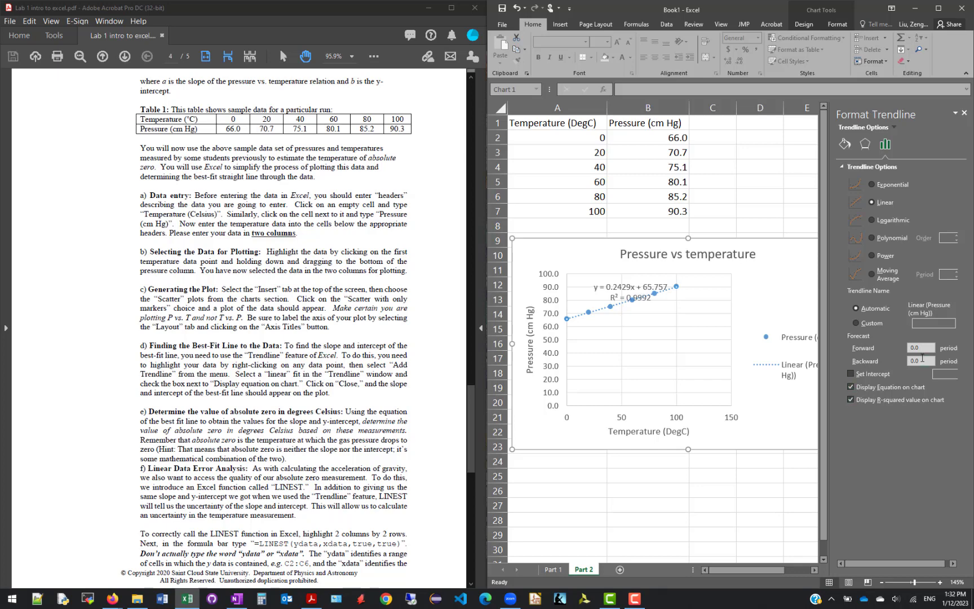
Forecast the linear trendline backward by 300 periods and close the trendline formatting options
left_click_drag(922, 359, 896, 363)
key("Return")
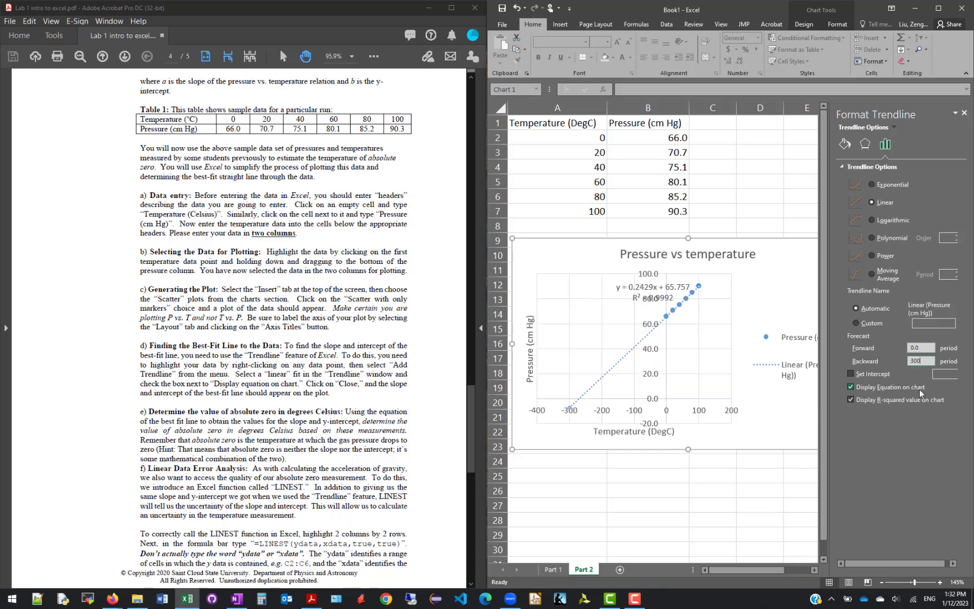
left_click(964, 114)
left_click(806, 210)
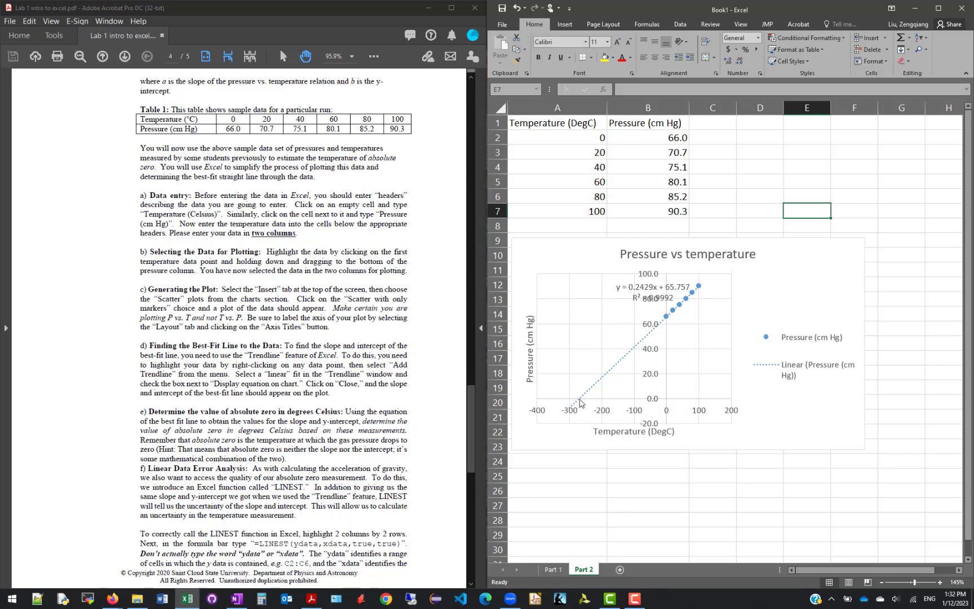
Move the trendline equation and R-squared label off the plot into the empty chart area above the legend
left_click(660, 287)
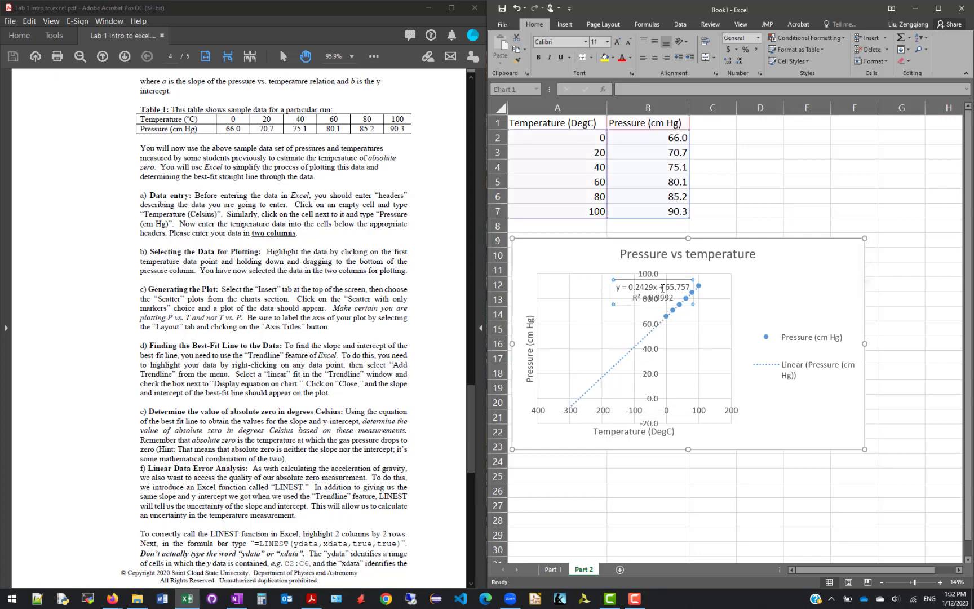
left_click_drag(666, 280, 809, 261)
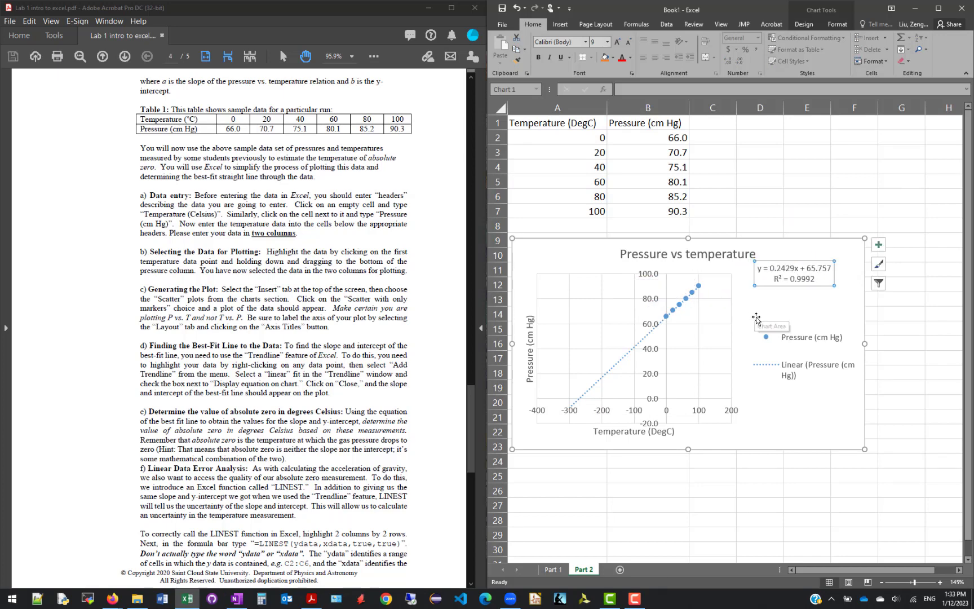
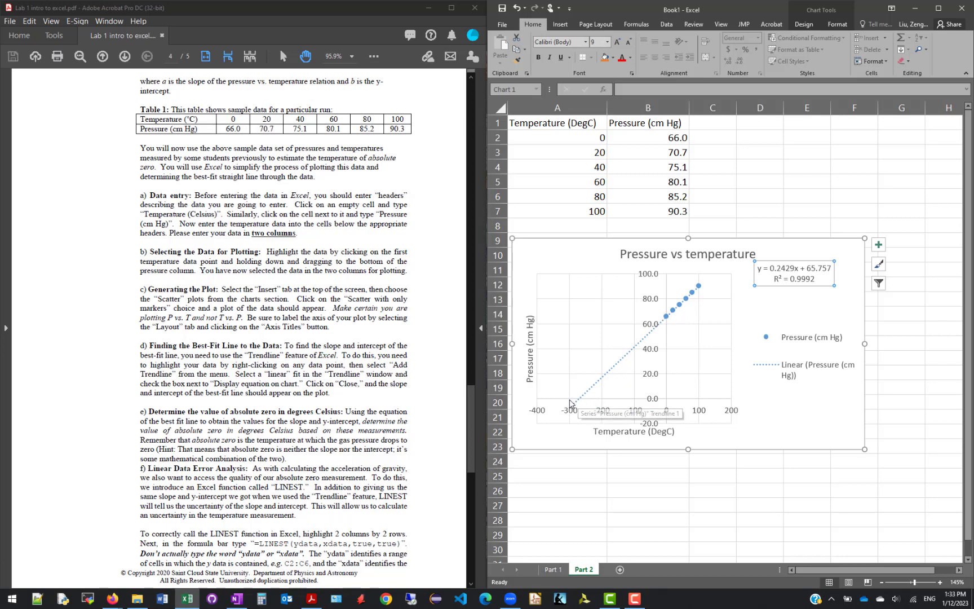
Move the pressure chart up so it sits directly beneath the temperature and pressure data
left_click(554, 259)
left_click_drag(553, 260, 551, 244)
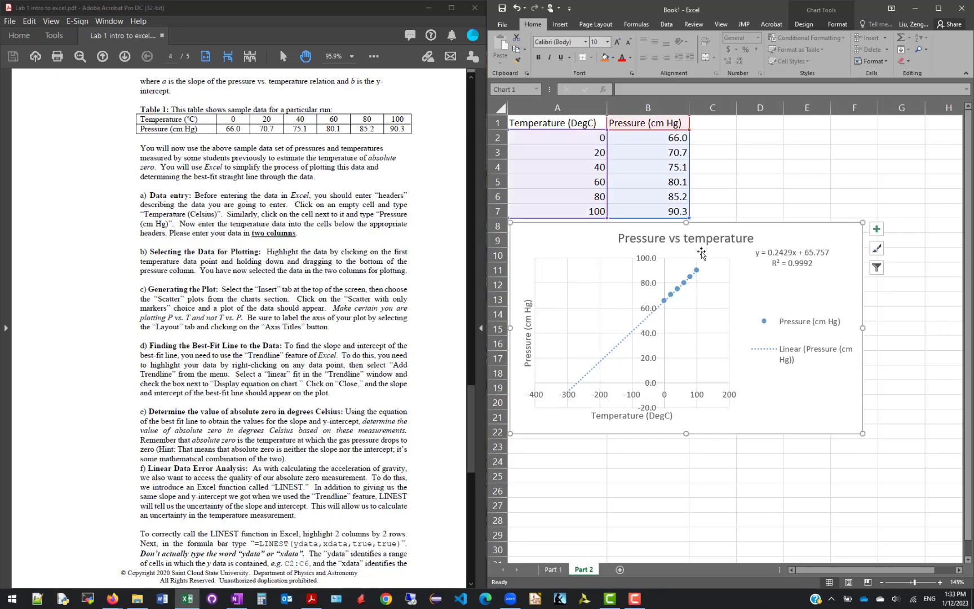
left_click(783, 258)
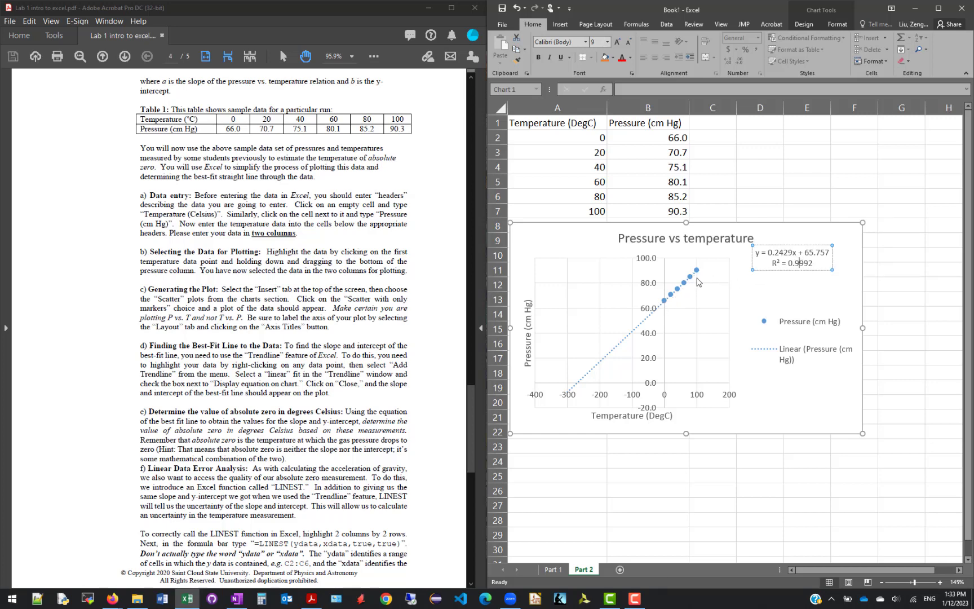
left_click(820, 282)
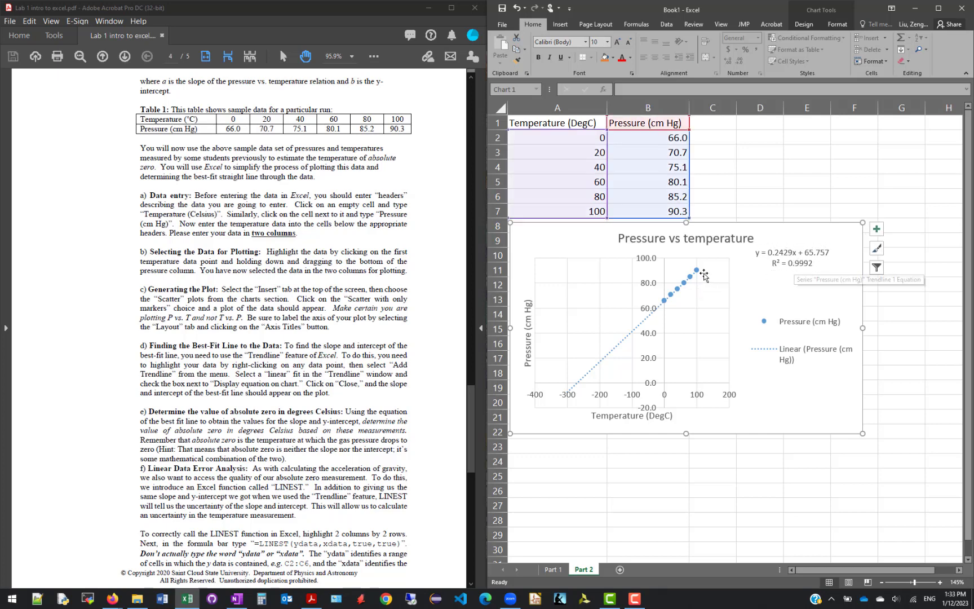
left_click(805, 269)
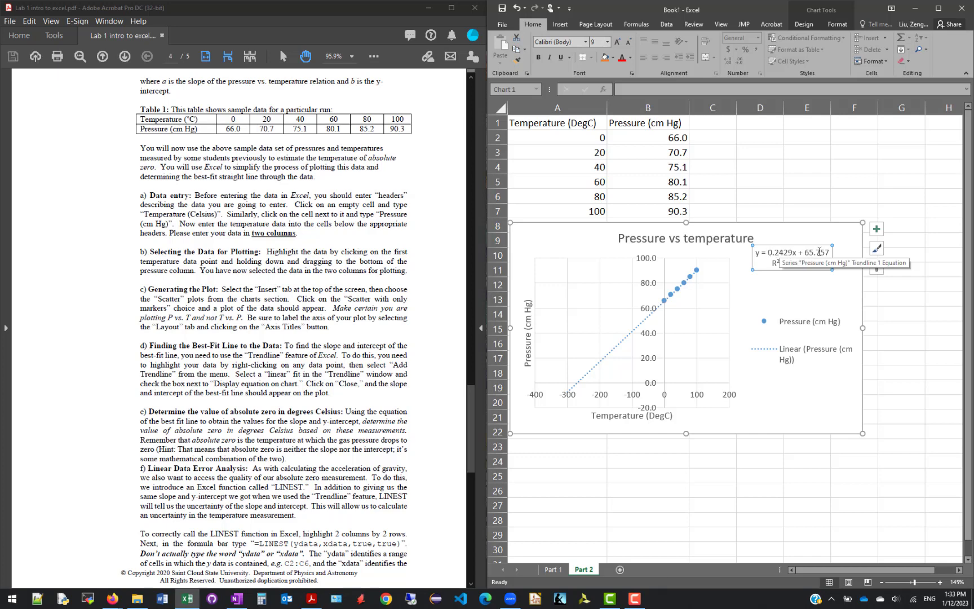
left_click(800, 294)
Following part e of the handout, write the zero-pressure trendline equation "0=0.2429x+65.757" in cell A24
left_click(78, 397)
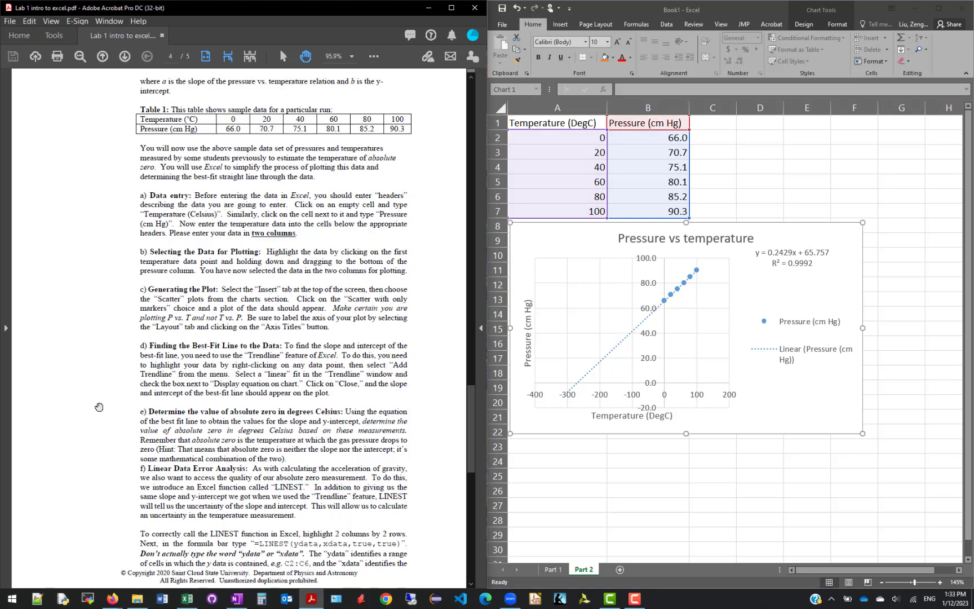
scroll(99, 407, "down", 3)
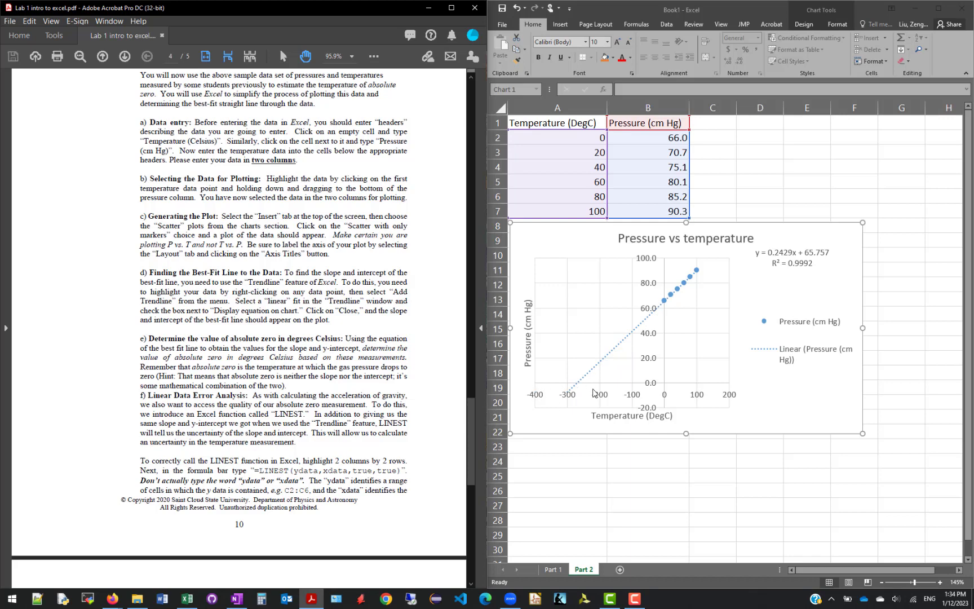
scroll(248, 413, "down", 2)
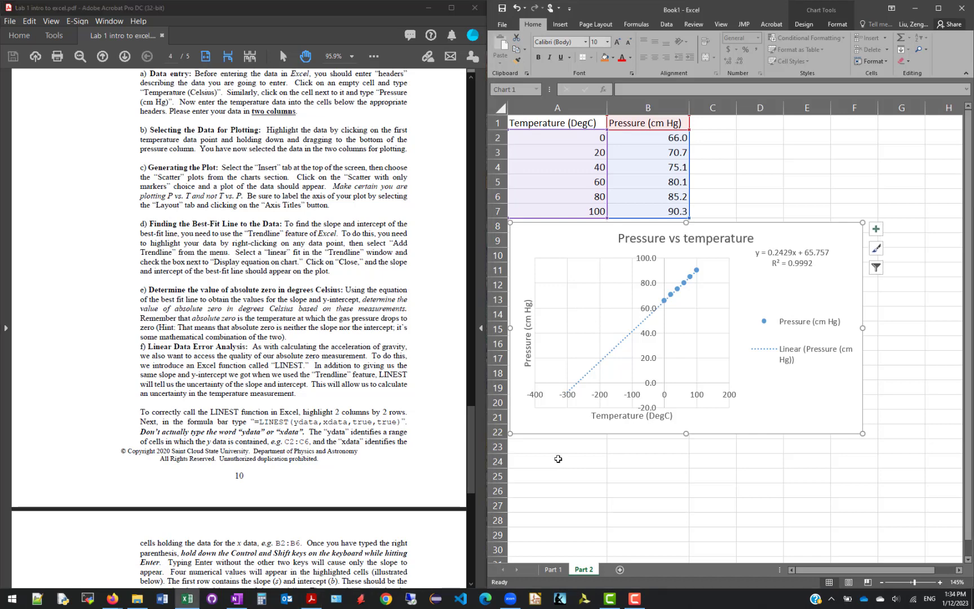
left_click(564, 461)
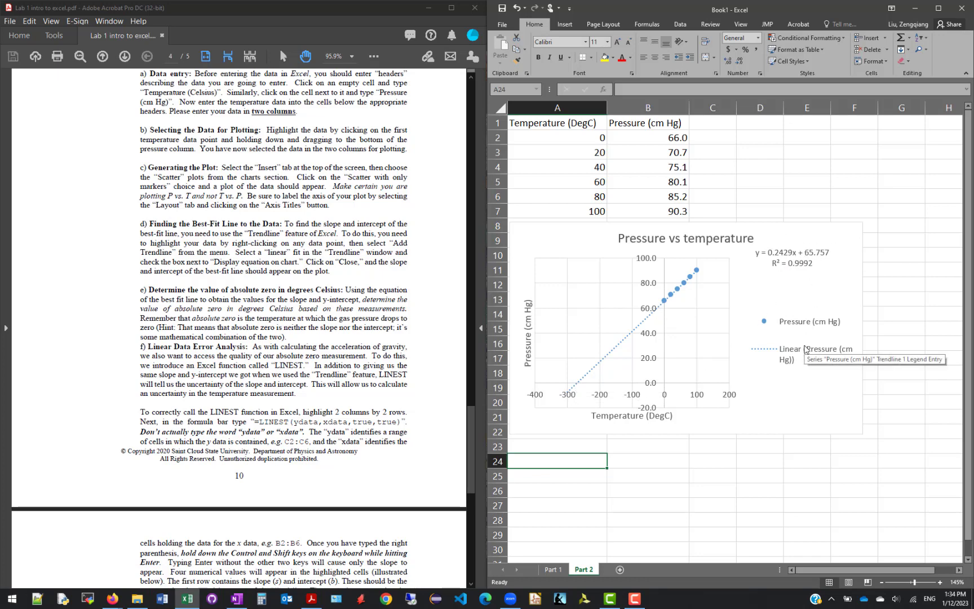
type("0")
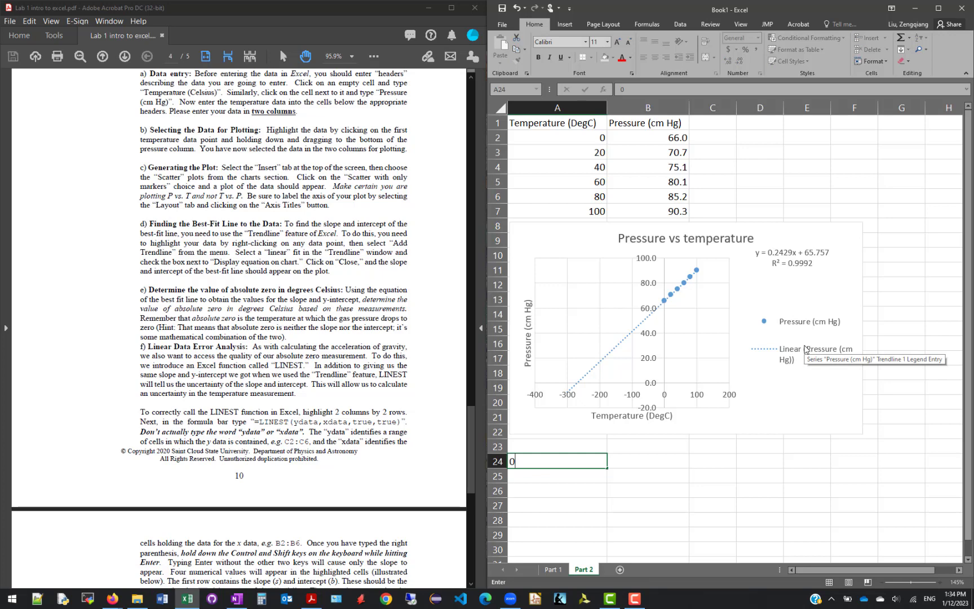
type("=0.2429x+65")
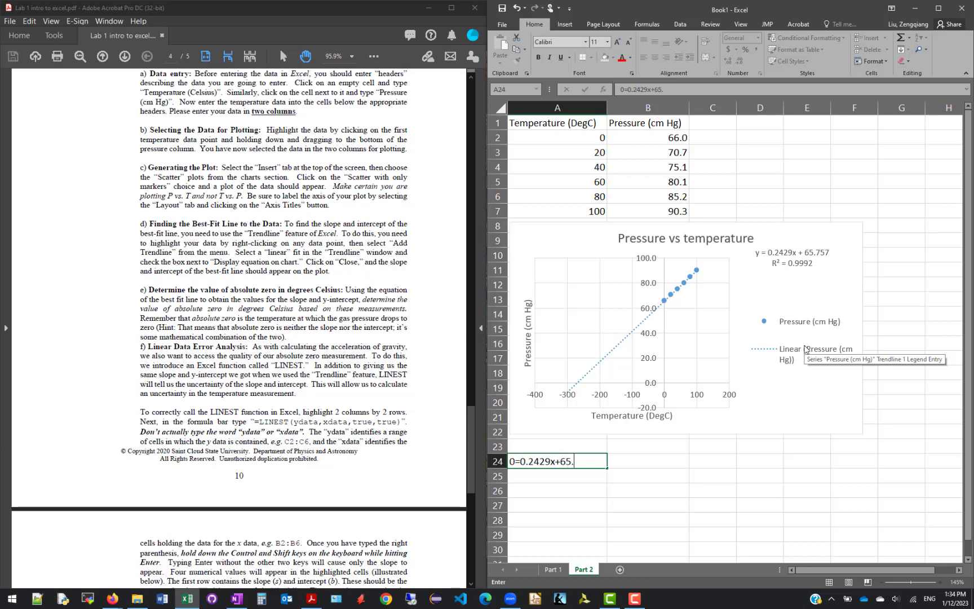
type(".757")
key("Return")
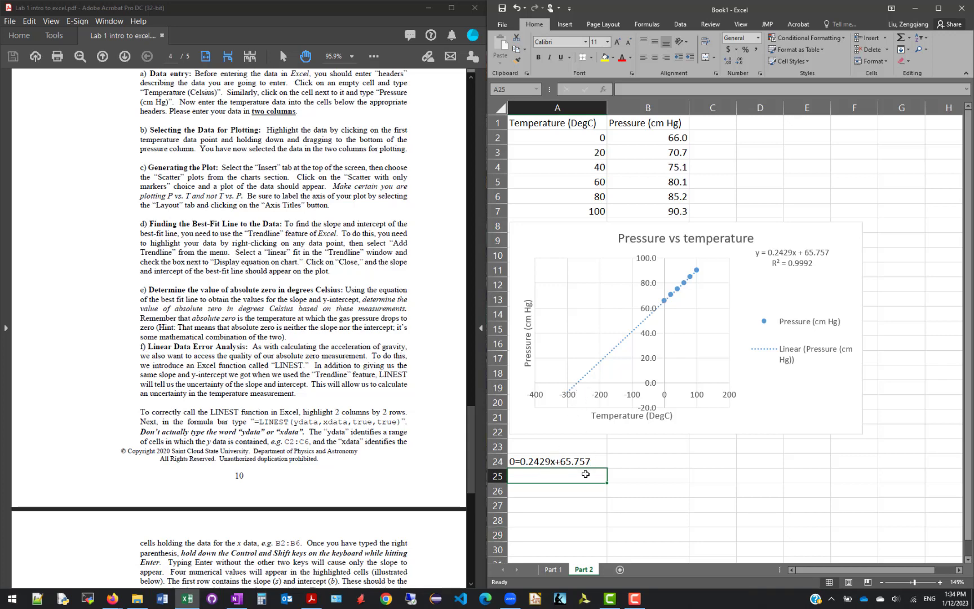
Label cell A25 "x=" and calculate absolute zero in B25 with the formula =-65.757/0.2429
type("x=")
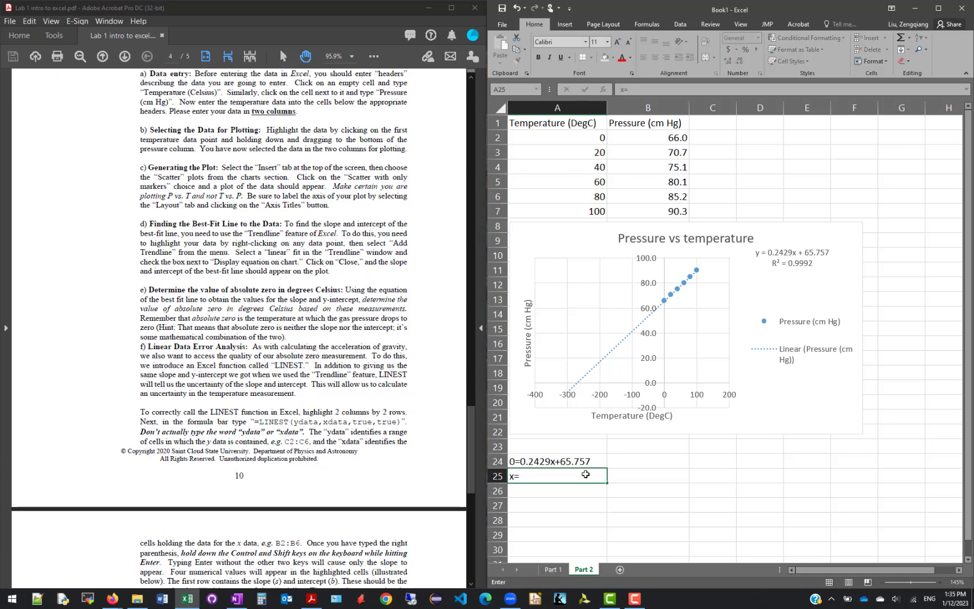
key("Tab")
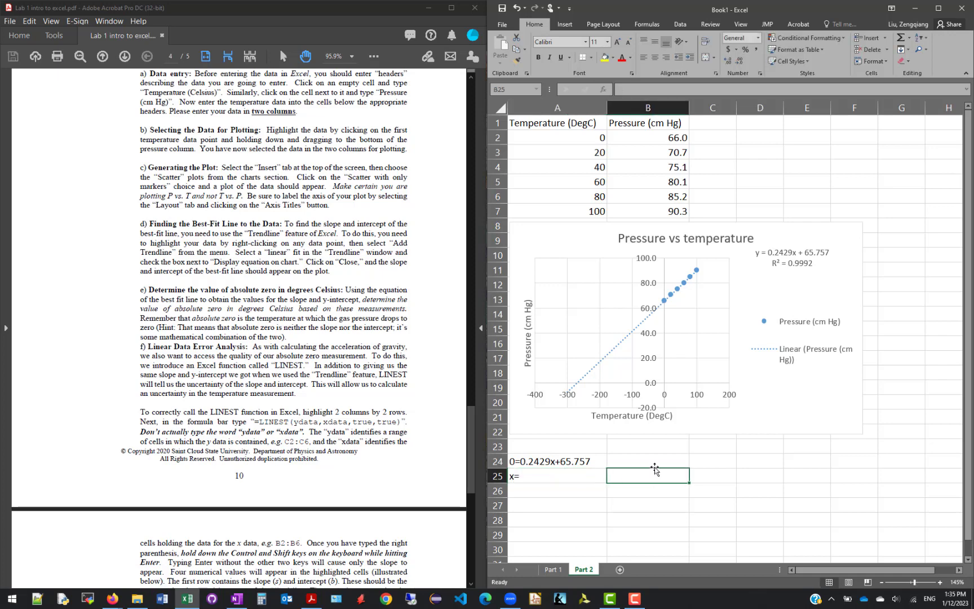
type("=")
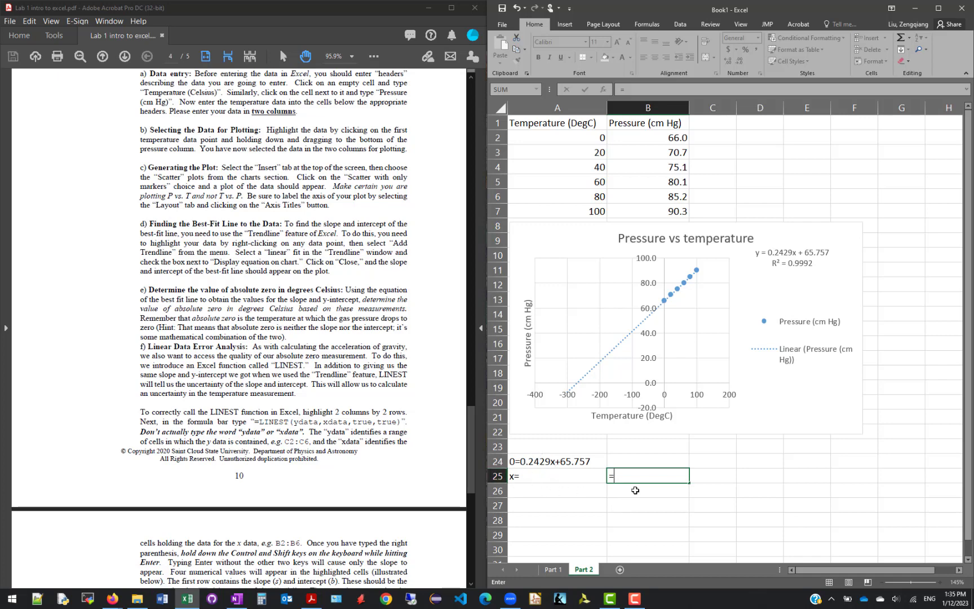
type("-65.757/0.2")
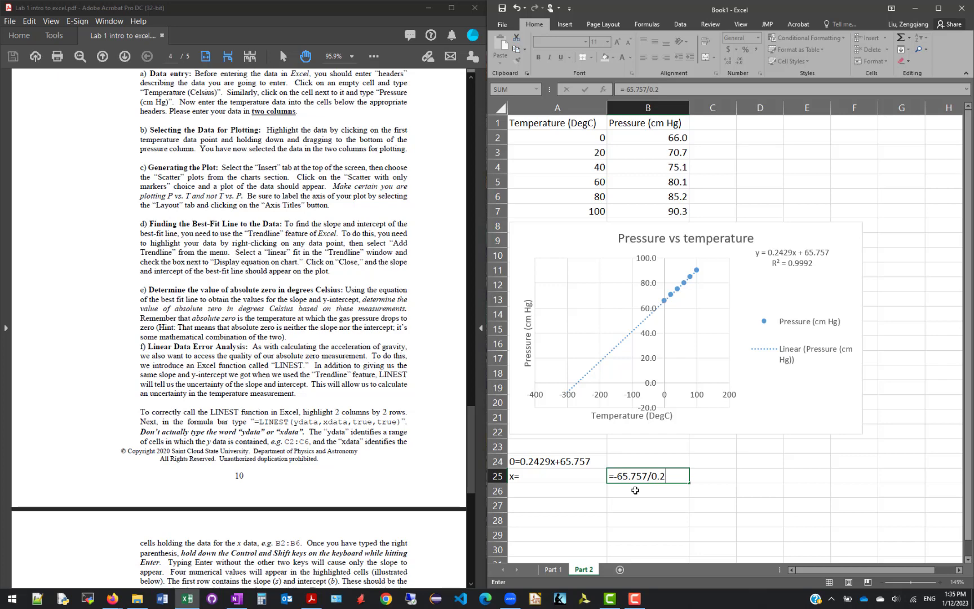
type("429")
key("Return")
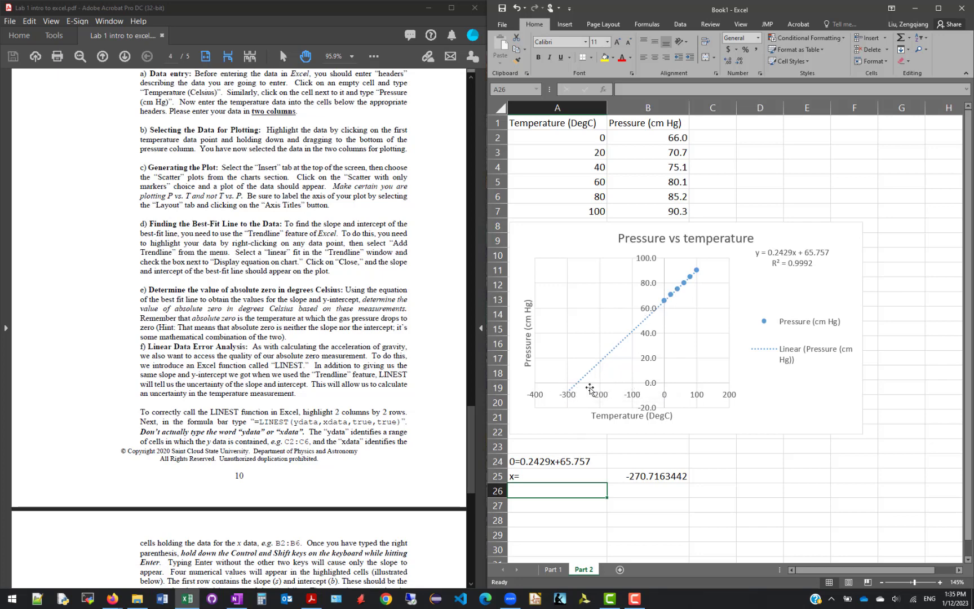
left_click(664, 477)
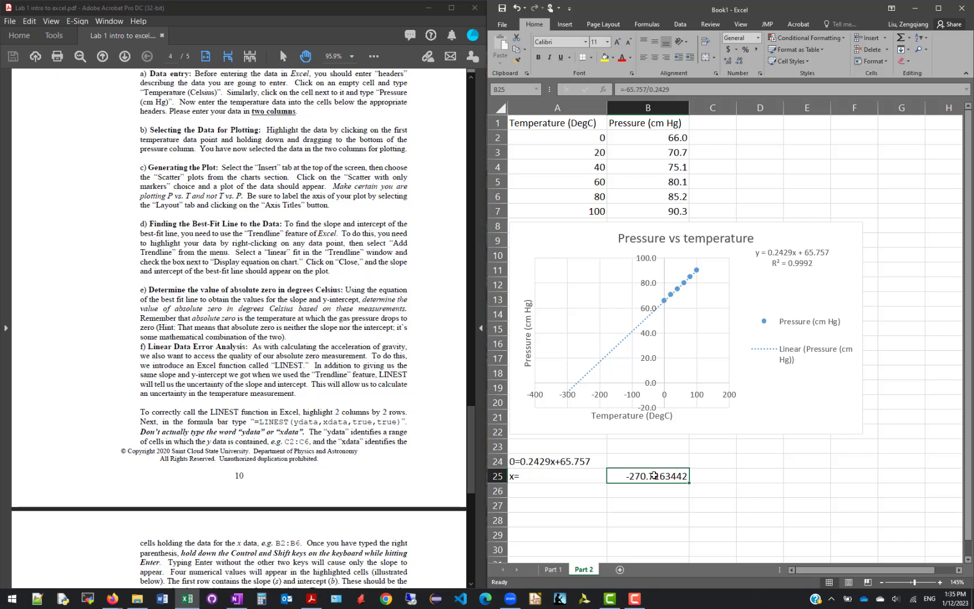
Label cell A26 "x_expected=" and enter the expected absolute zero value -273.14 in B26
left_click(532, 493)
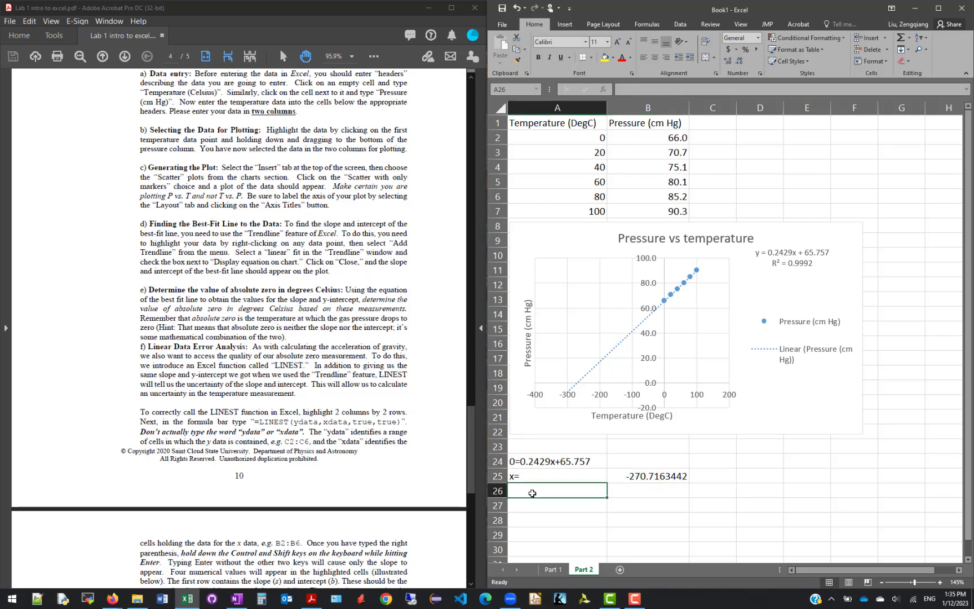
type("x=")
type("_expected=")
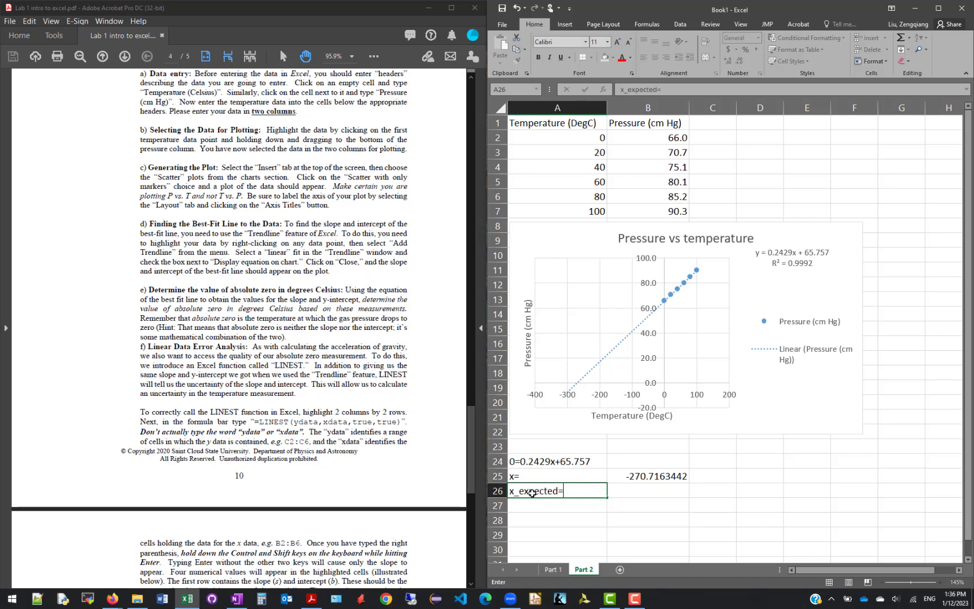
key("Tab")
type("-")
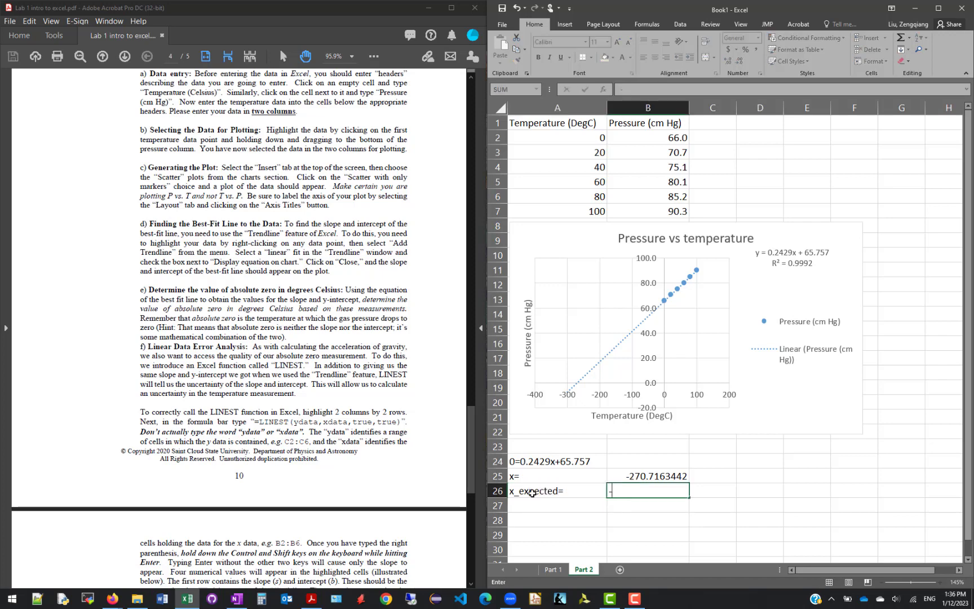
type("27")
type("1")
type(".1")
key("Return")
left_click(647, 477)
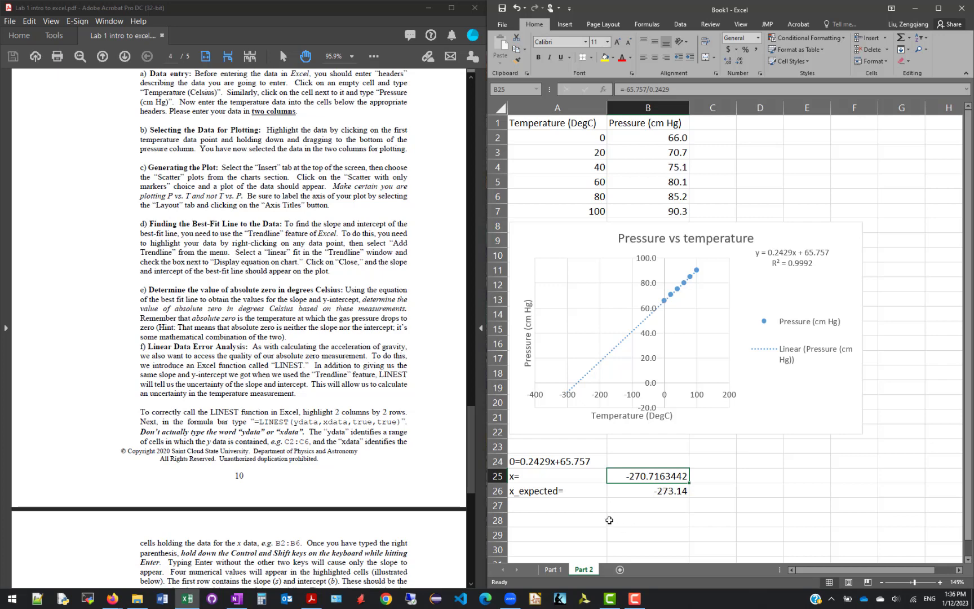
Following part f of the handout, select the two-by-two block D25:E26 for the LINEST output
left_click(88, 401)
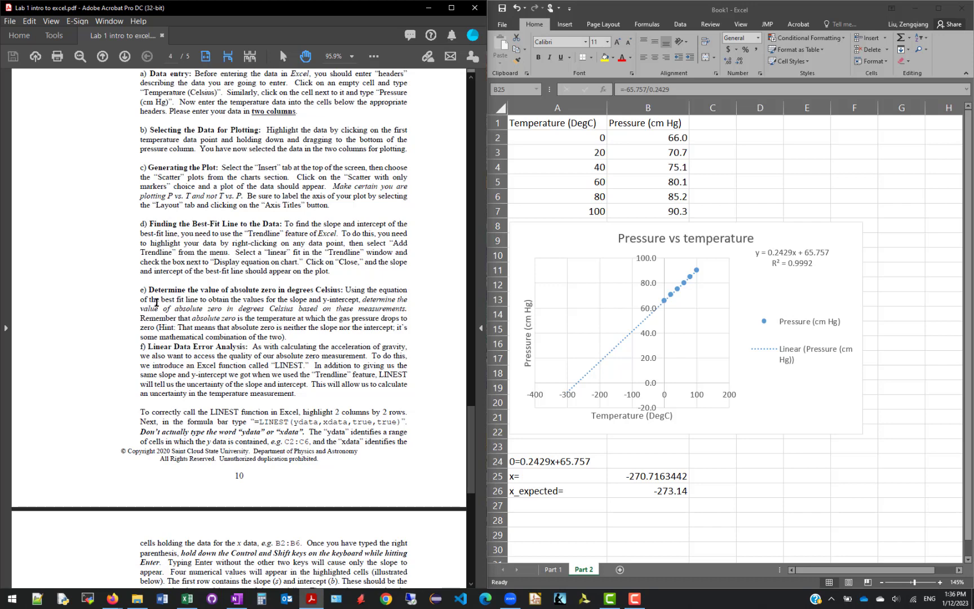
scroll(104, 390, "down", 1)
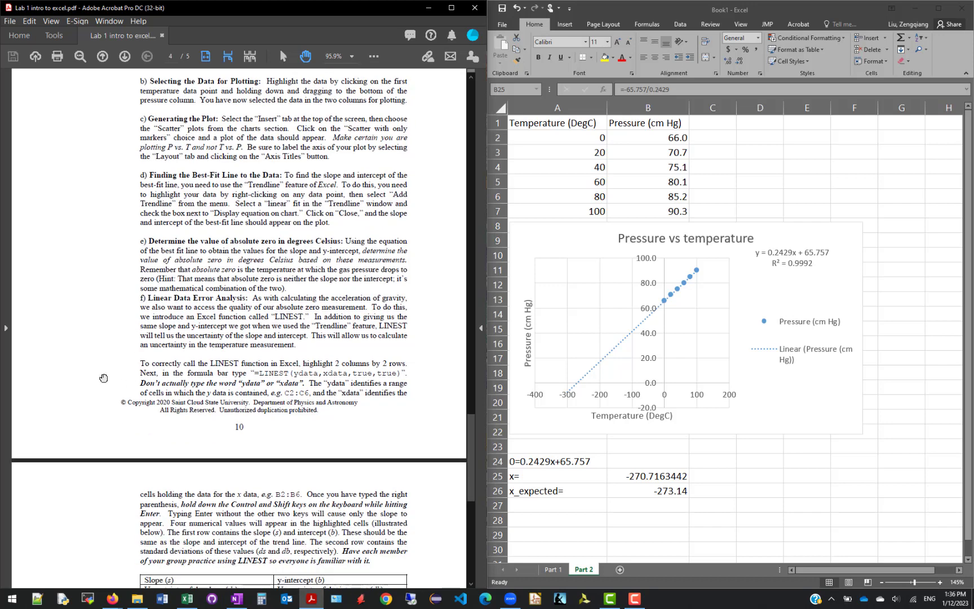
left_click_drag(95, 367, 95, 305)
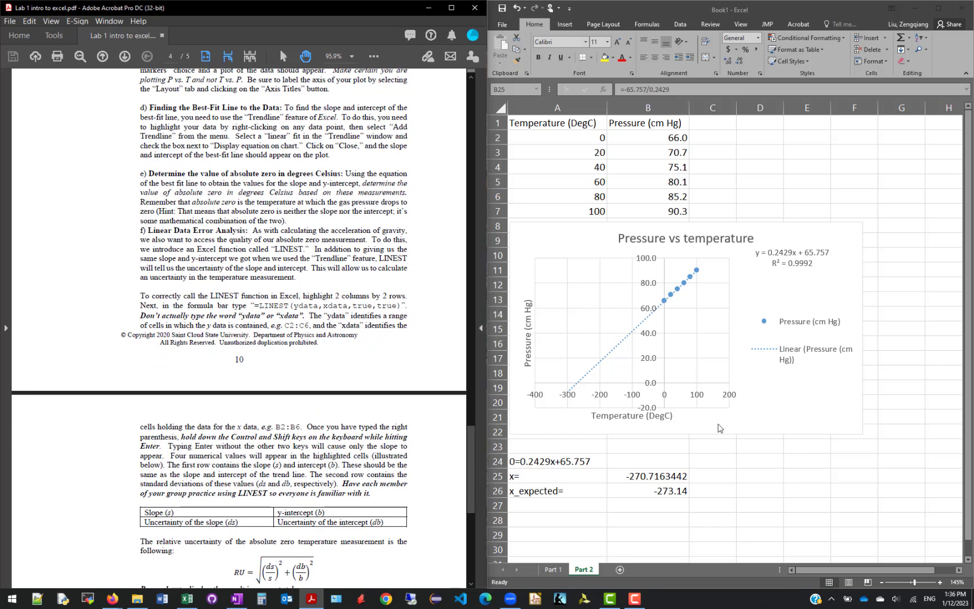
left_click(761, 489)
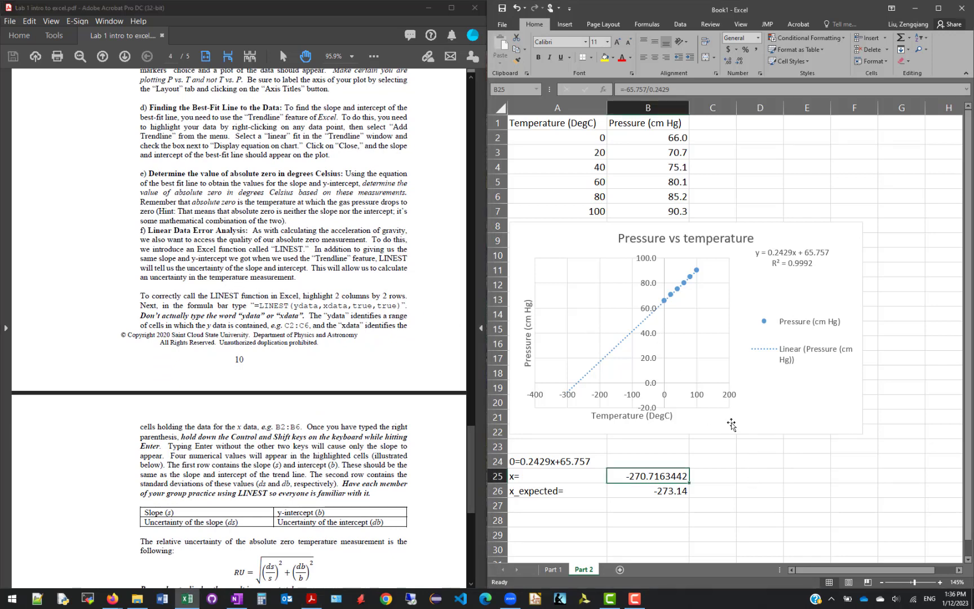
left_click(764, 473)
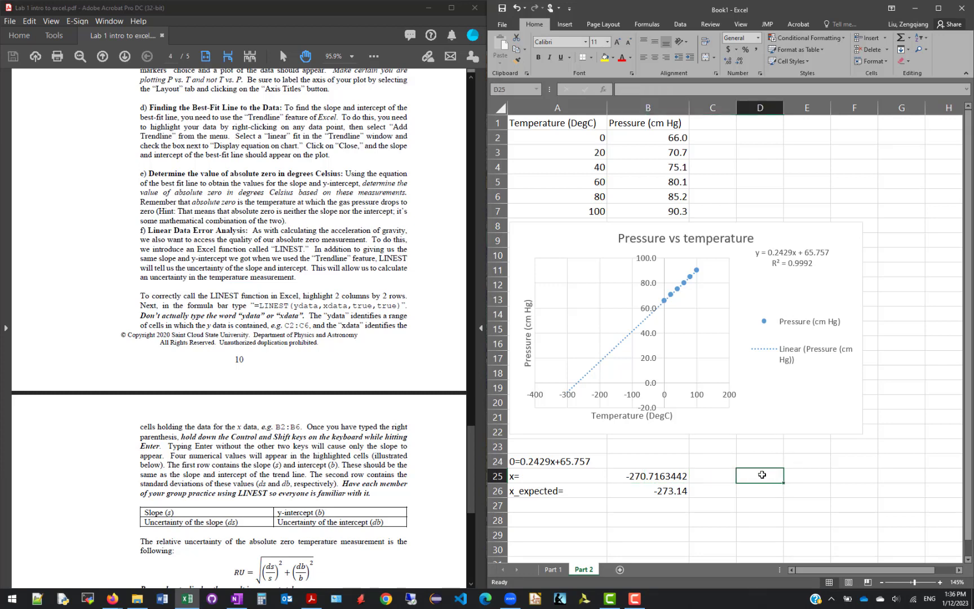
left_click_drag(757, 474, 776, 488)
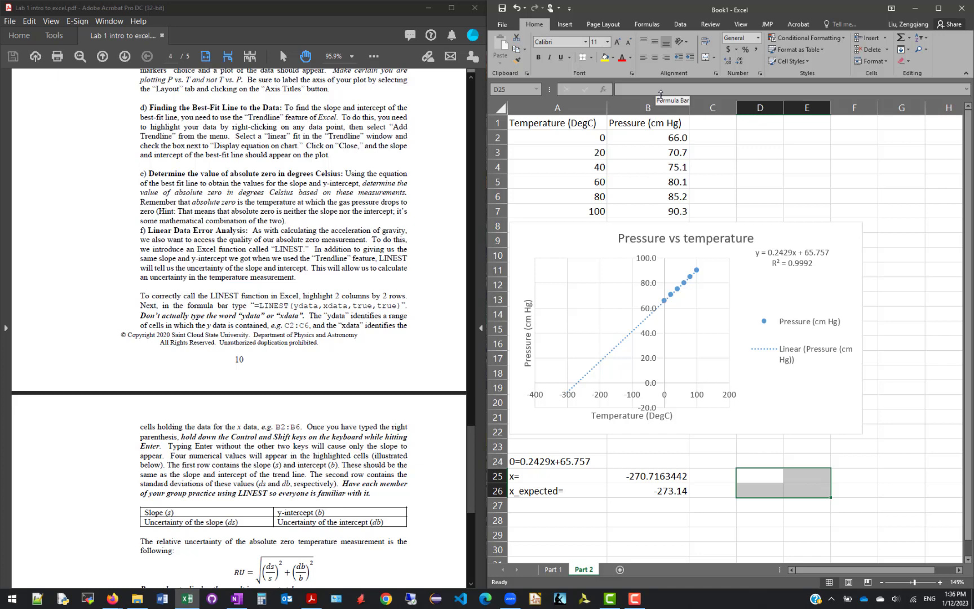
Enter the array formula =linest(B2:B7,A2:A7,TURE,TRUE) across D25:E26, using pressure as the y data and temperature as the x data
type("=")
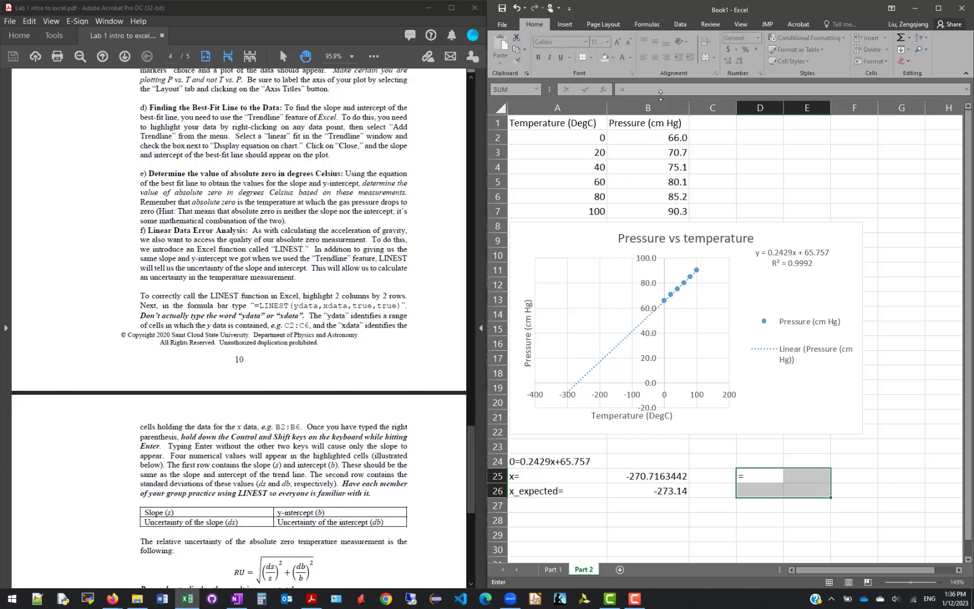
type("linest")
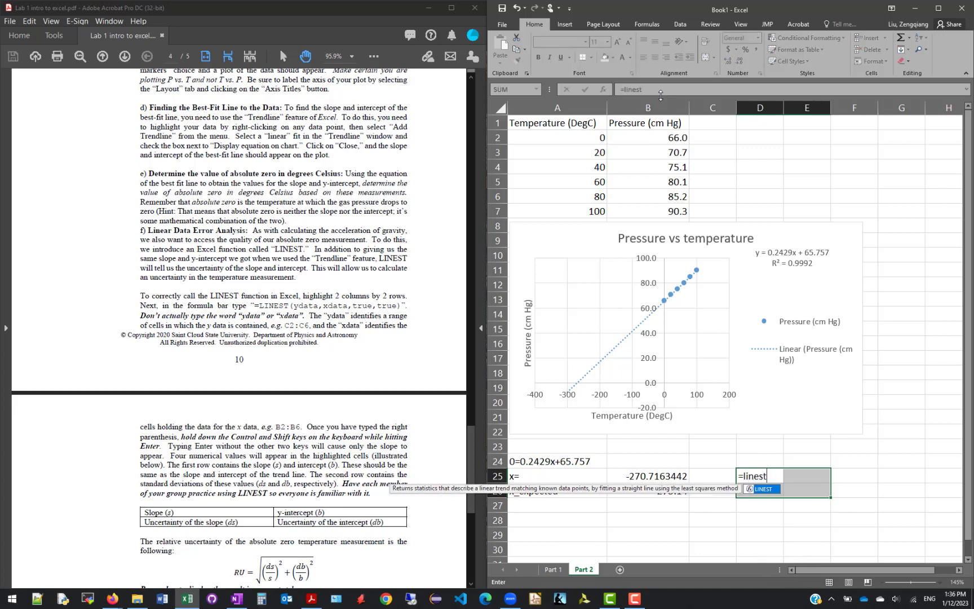
type("(")
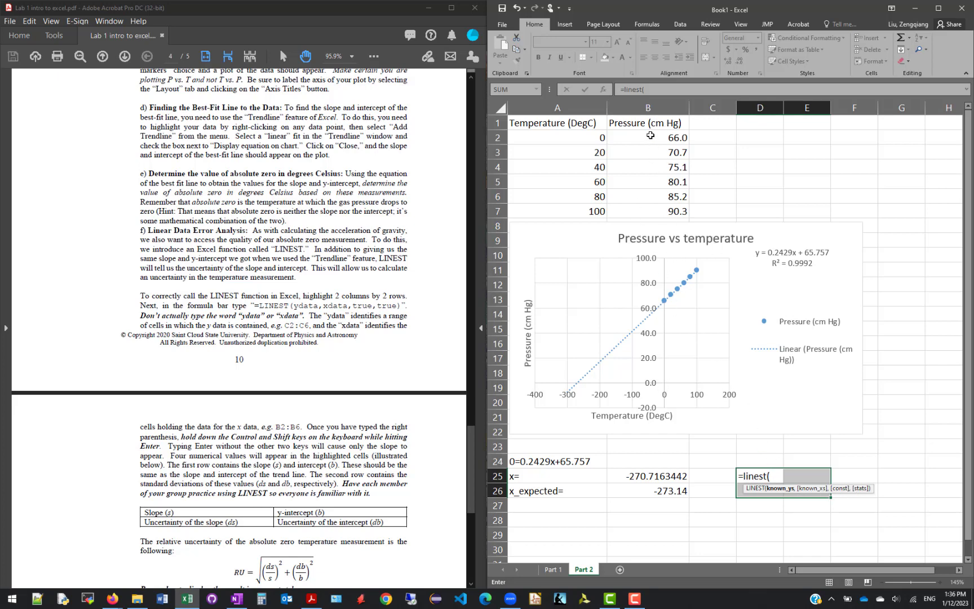
left_click_drag(649, 136, 654, 212)
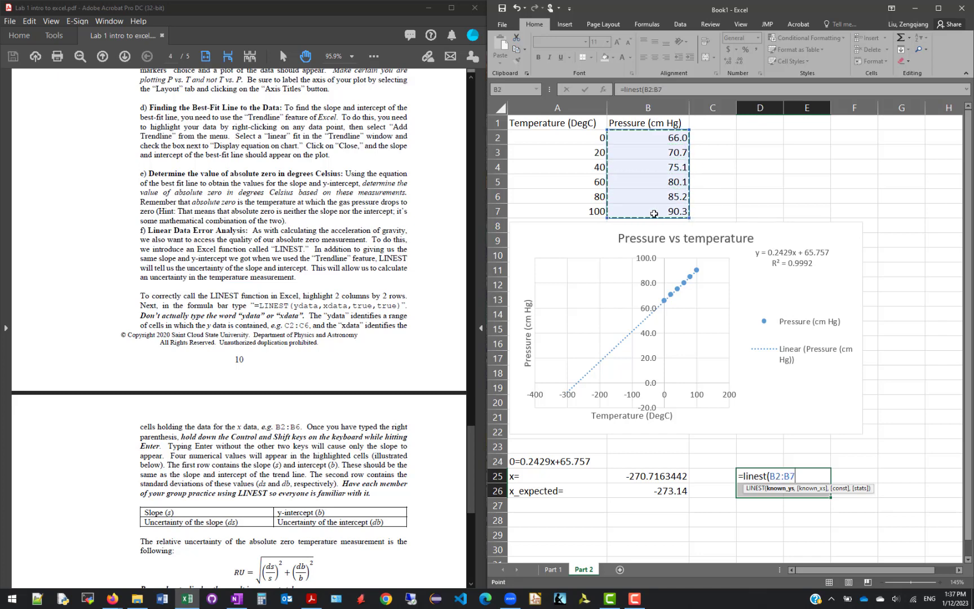
type(",")
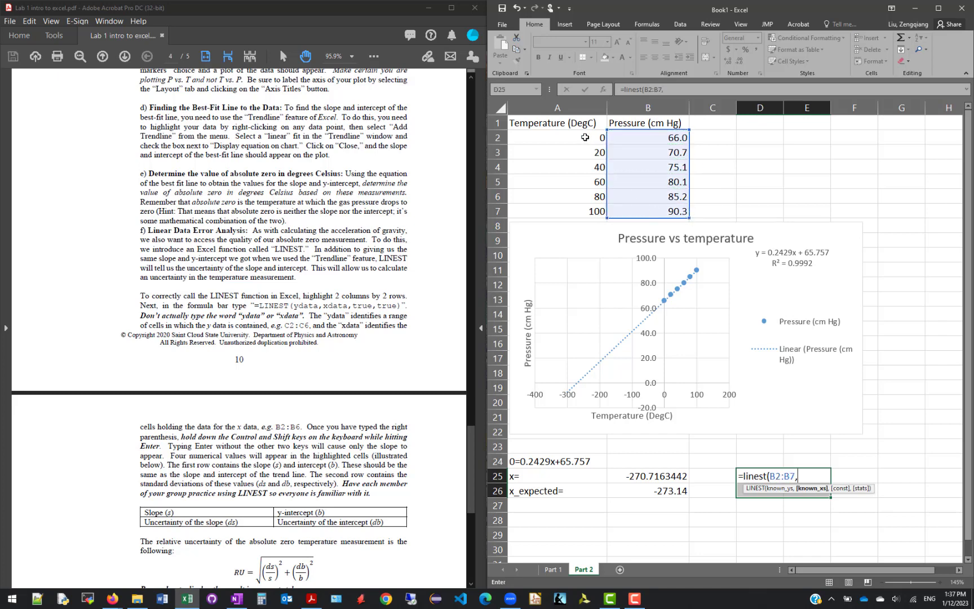
left_click_drag(588, 140, 593, 210)
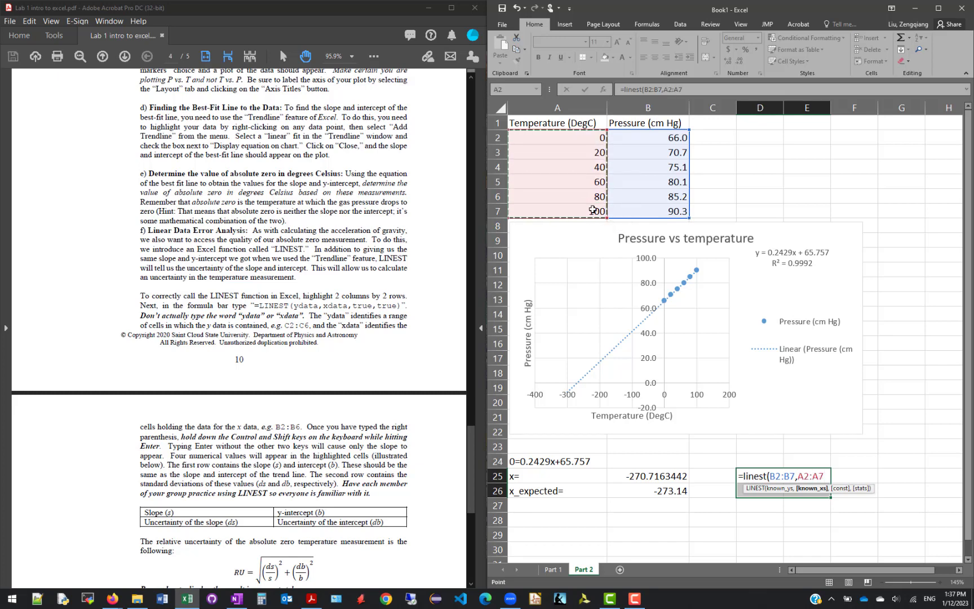
type(",")
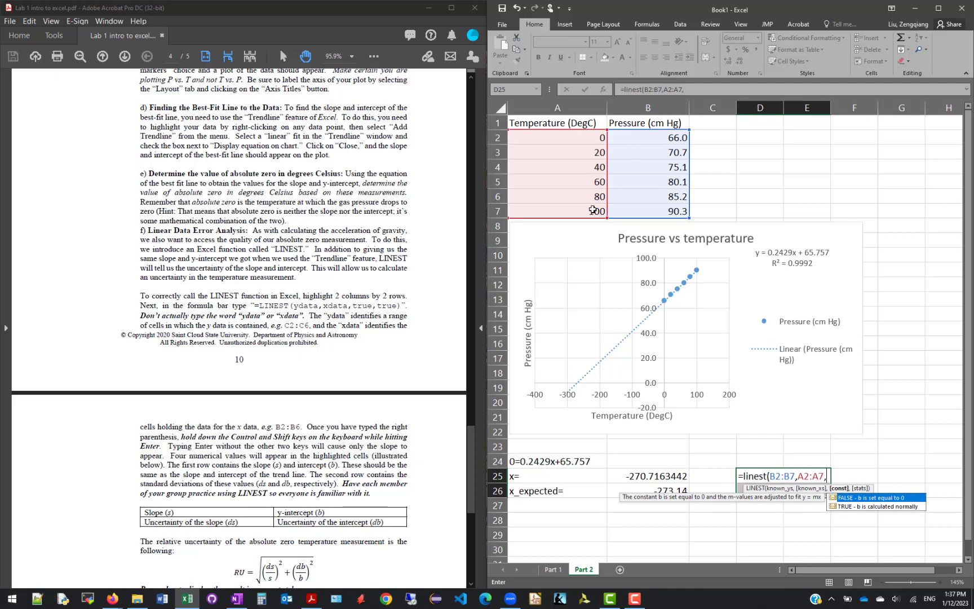
type("TURE,")
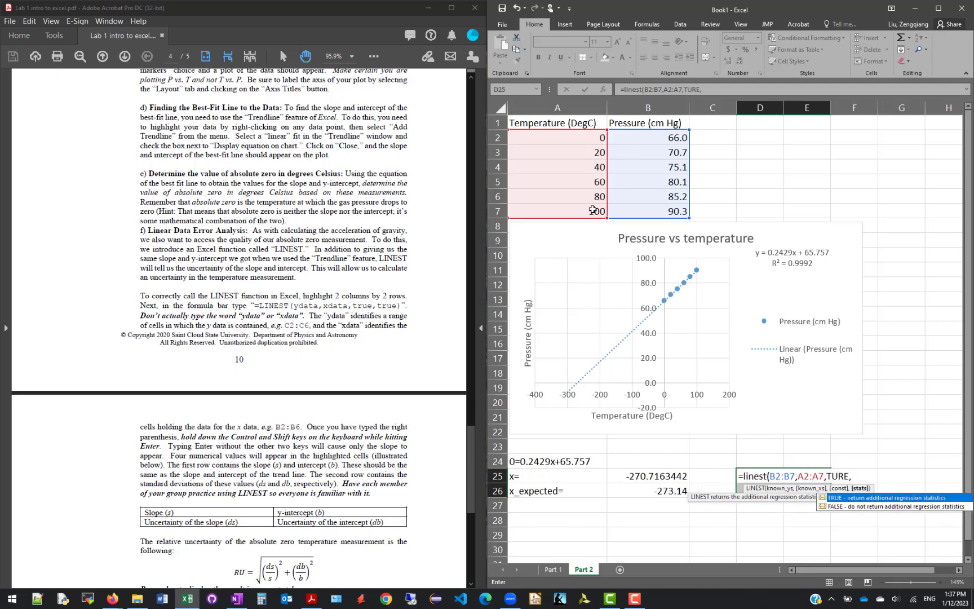
type("TRUE")
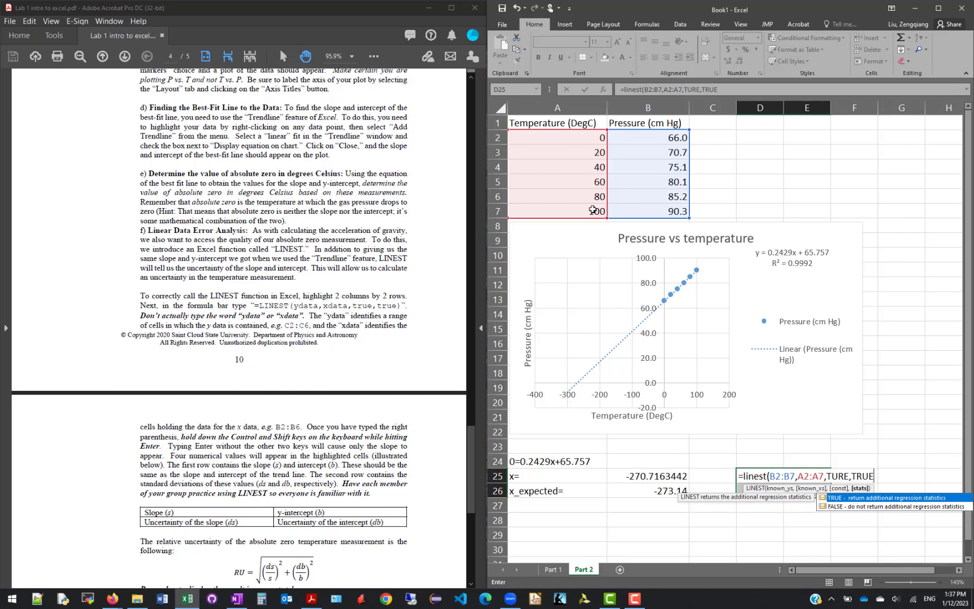
type(")")
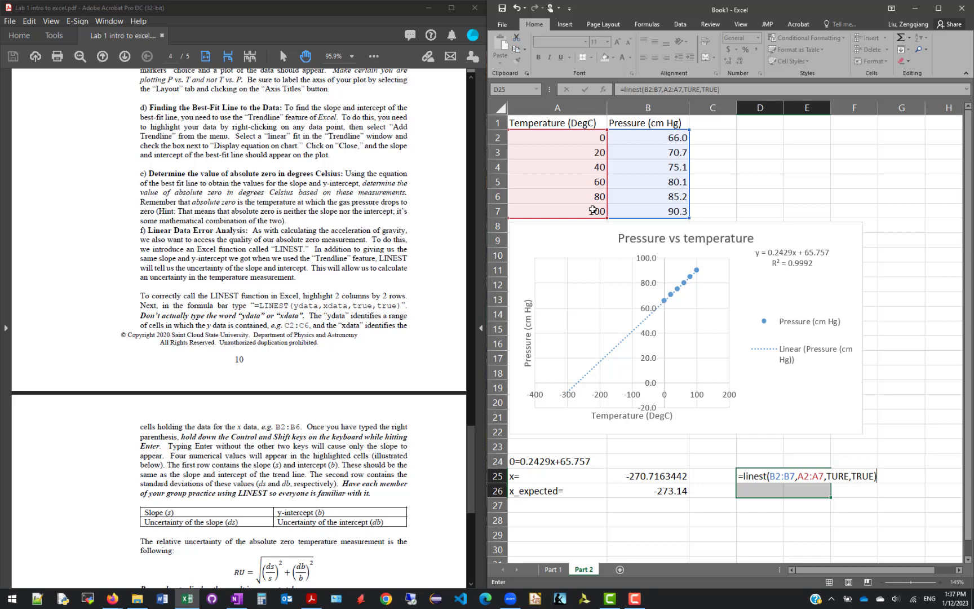
key("ctrl+shift+Return")
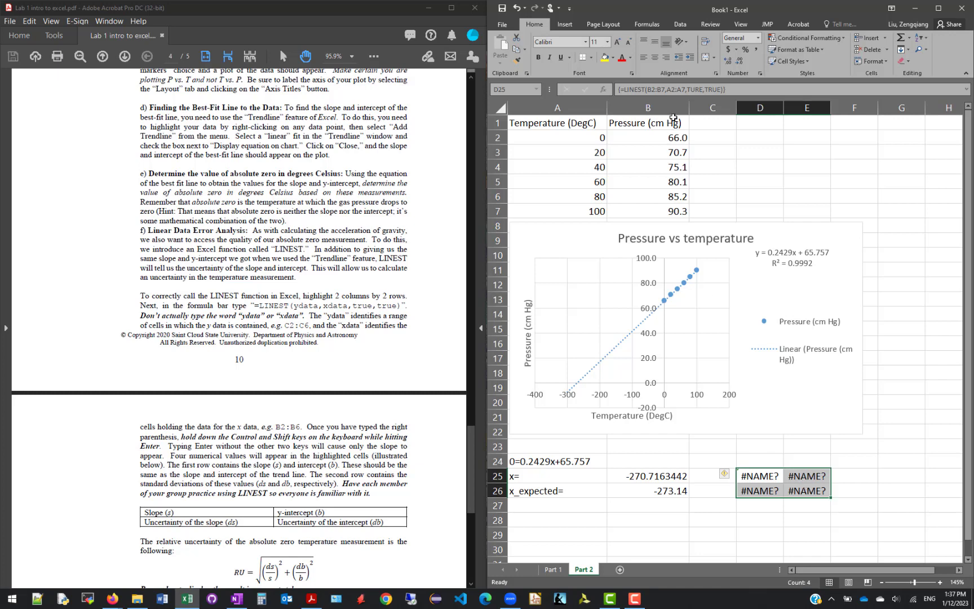
Correct the misspelled third LINEST argument to TRUE and re-enter the array formula across D25:E26
left_click(693, 89)
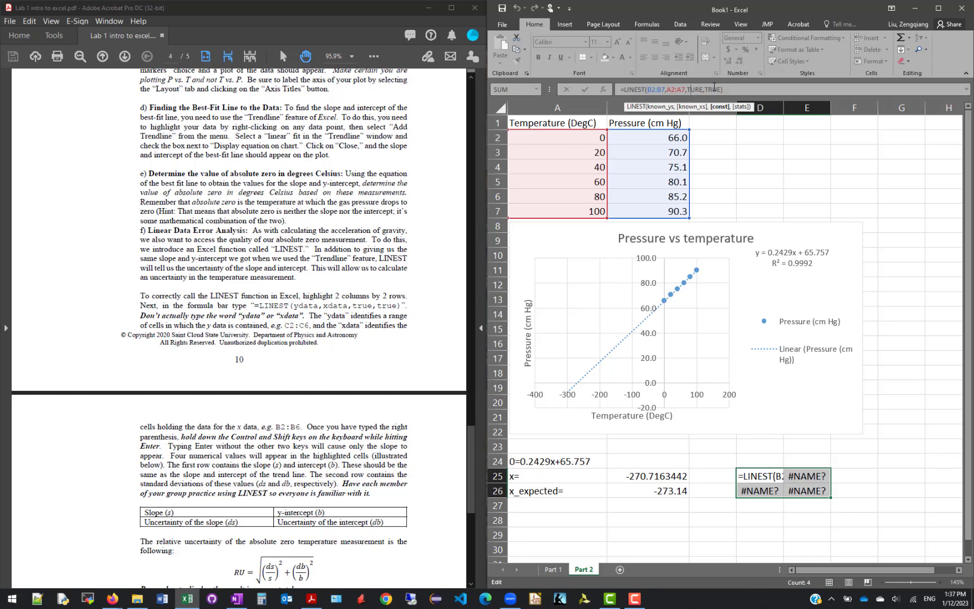
key("Delete")
key("Delete")
key("Delete")
type("RUE")
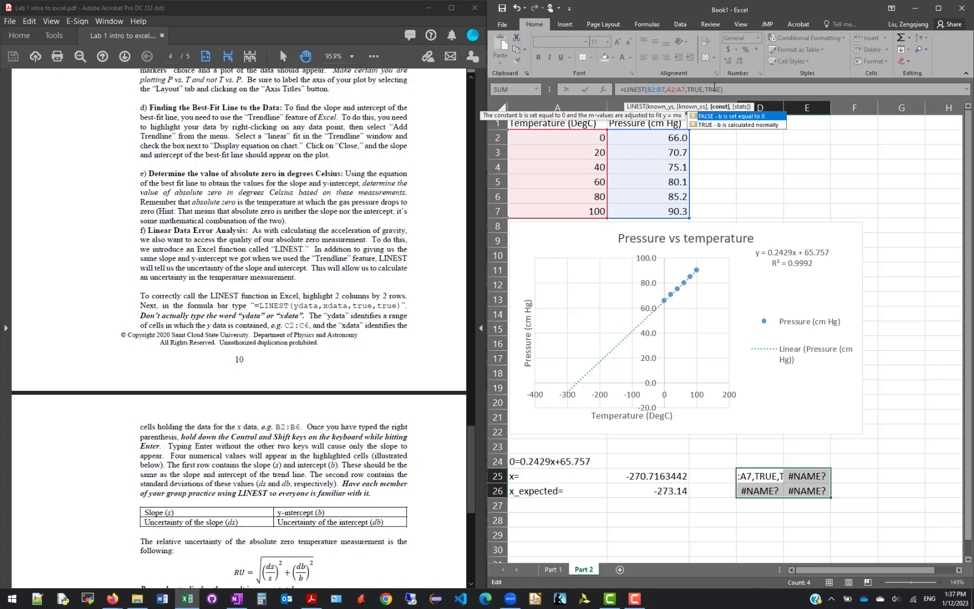
key("ctrl+shift+Return")
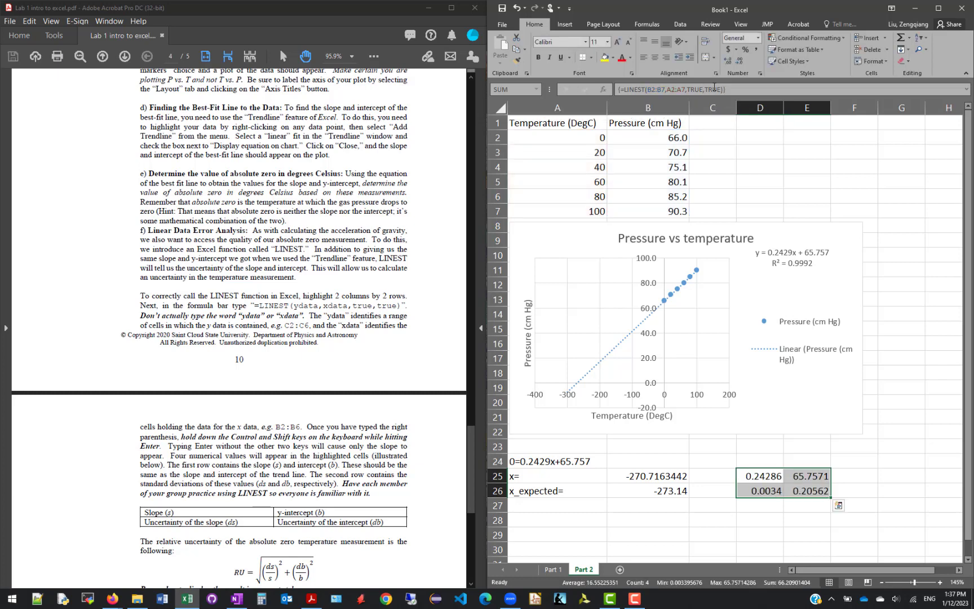
Check the LINEST results against the chart's trendline equation, and show the slope and its uncertainty in D25:D26 with three decimals
left_click(767, 477)
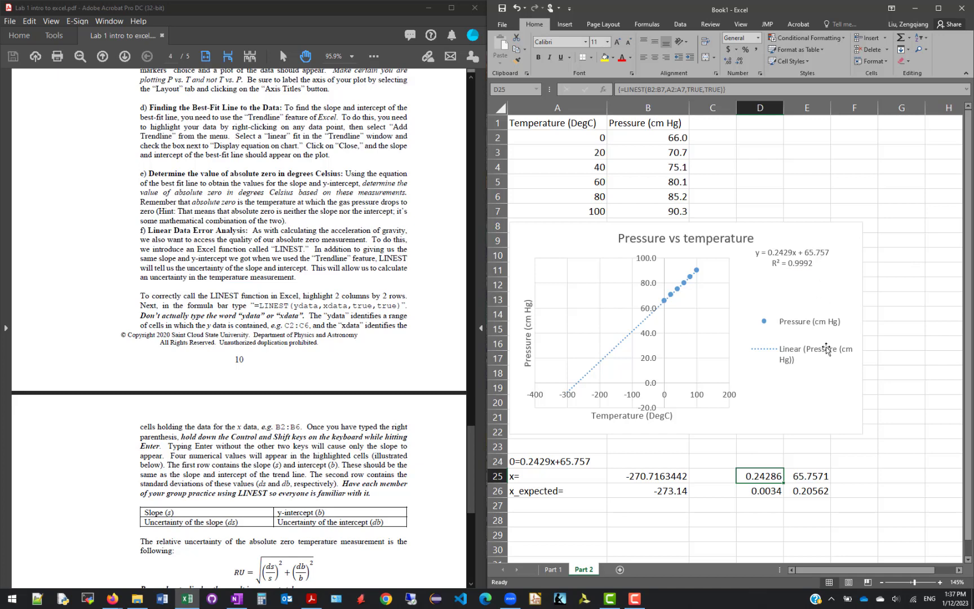
left_click(822, 474)
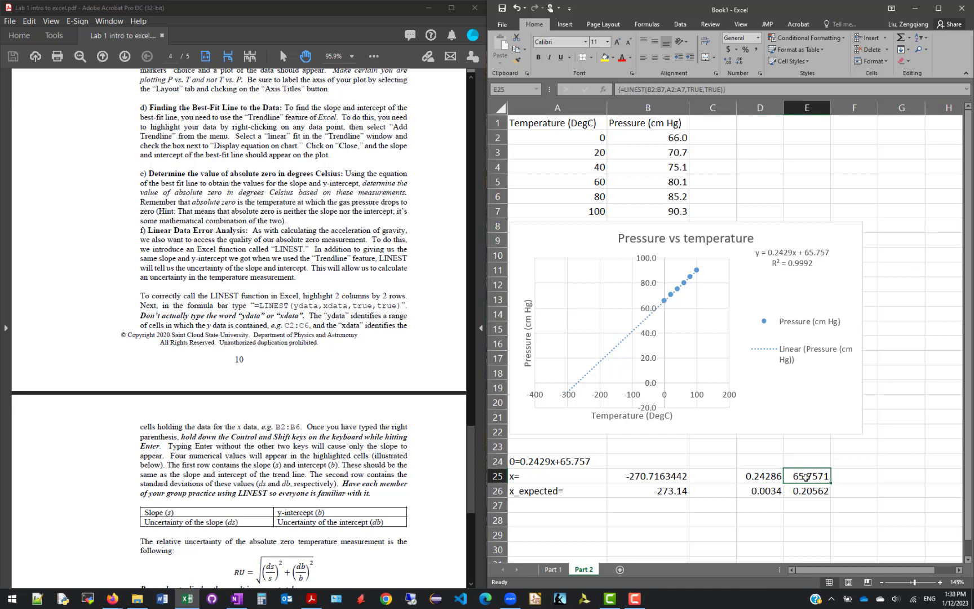
left_click_drag(763, 476, 798, 486)
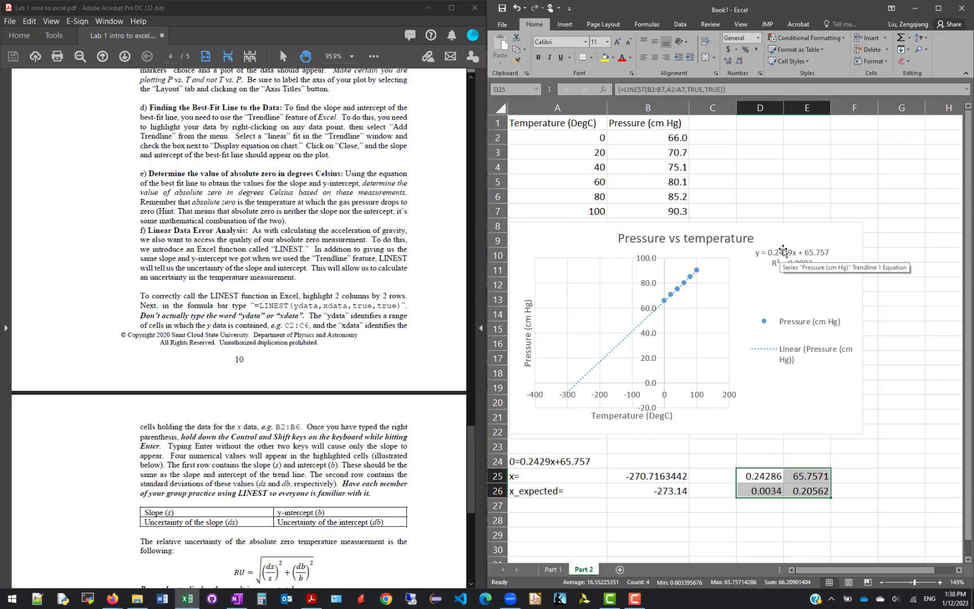
left_click_drag(772, 492, 800, 492)
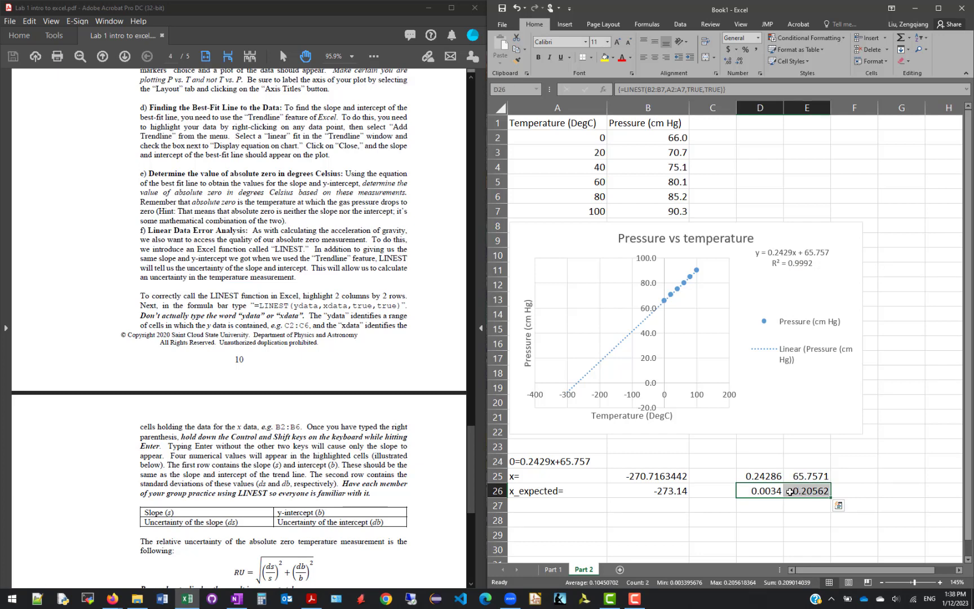
left_click(759, 495)
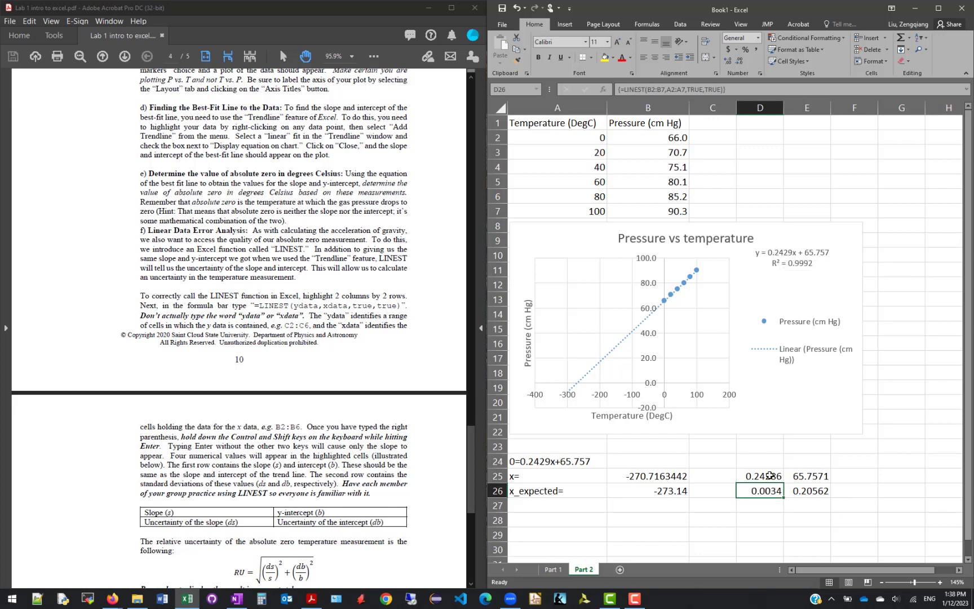
left_click_drag(761, 476, 761, 492)
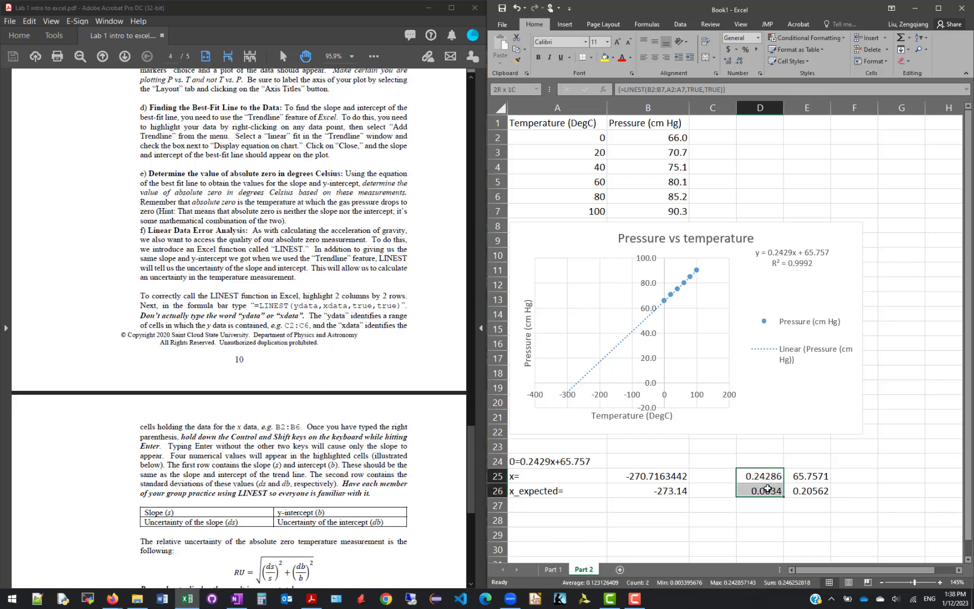
left_click(740, 61)
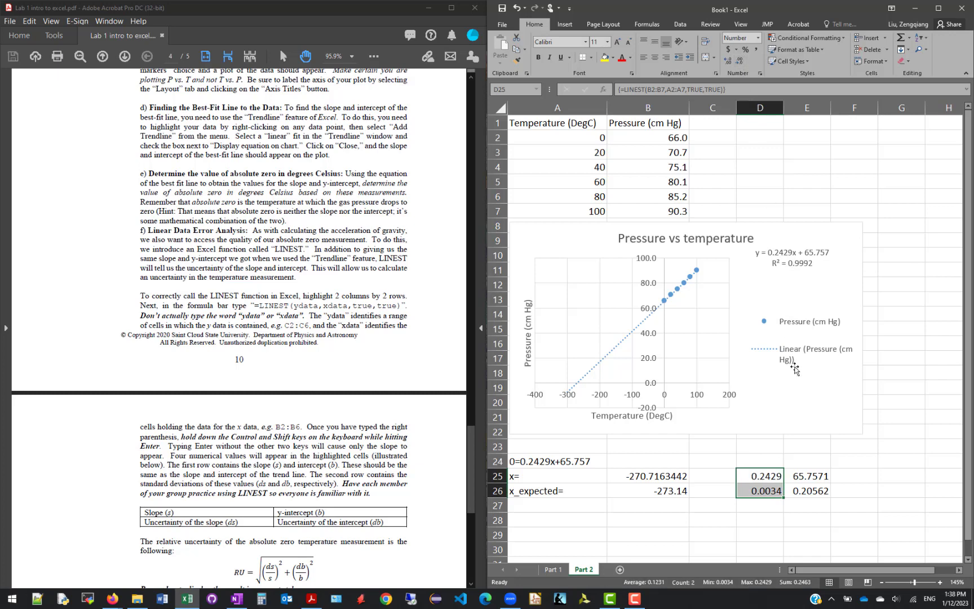
left_click(740, 61)
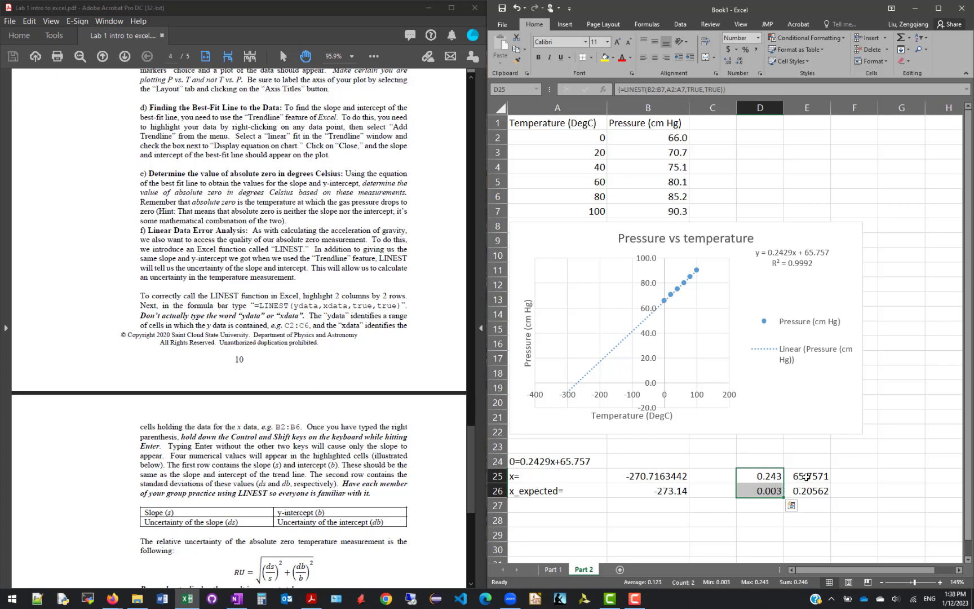
Reduce the intercept and its uncertainty in E25:E26 to one decimal place
left_click_drag(804, 477, 806, 490)
left_click(739, 61)
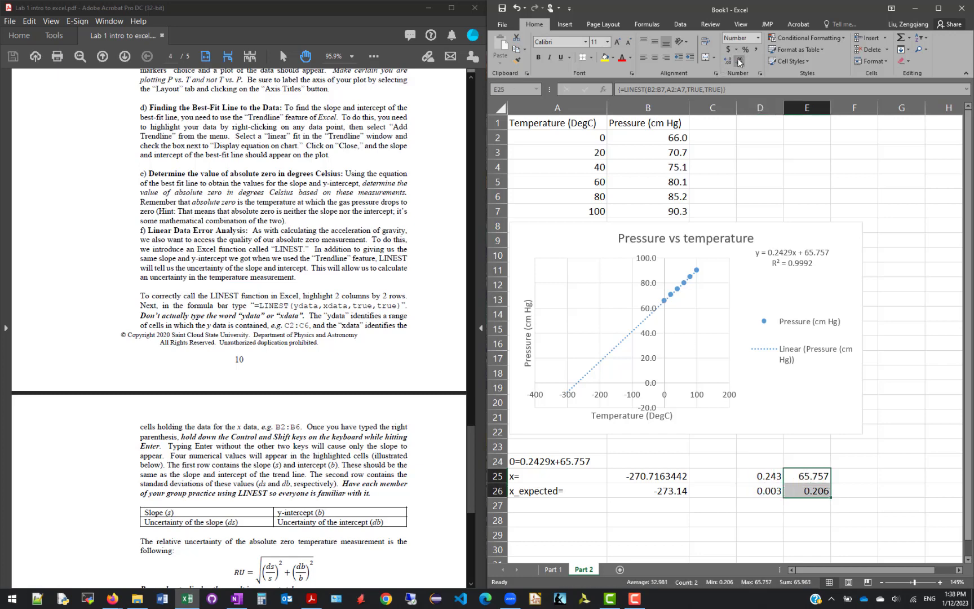
left_click(739, 60)
left_click(738, 61)
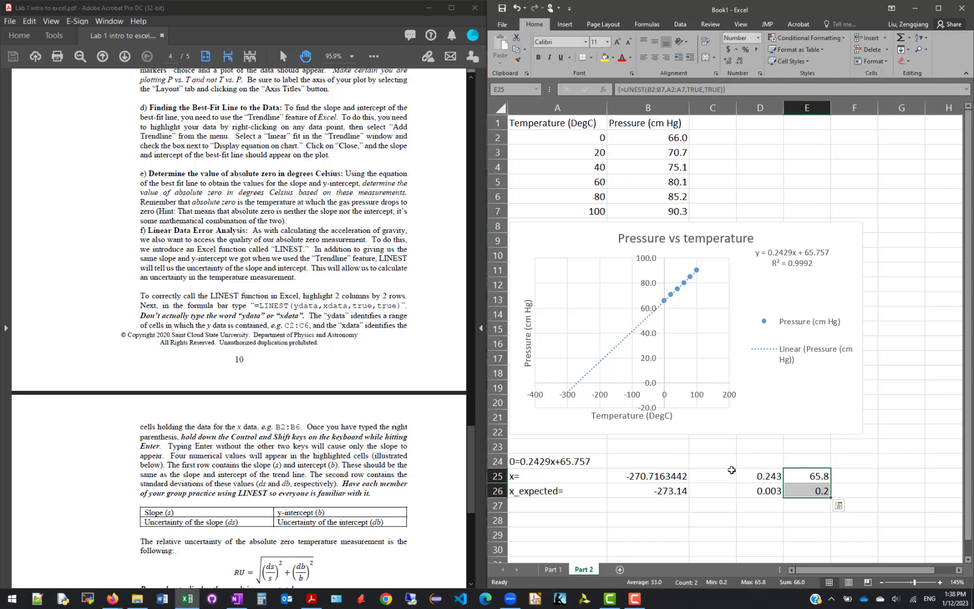
Label the slope row "Slope" in C25 and move the block C25:E26 one column over to D25:F26
left_click(727, 477)
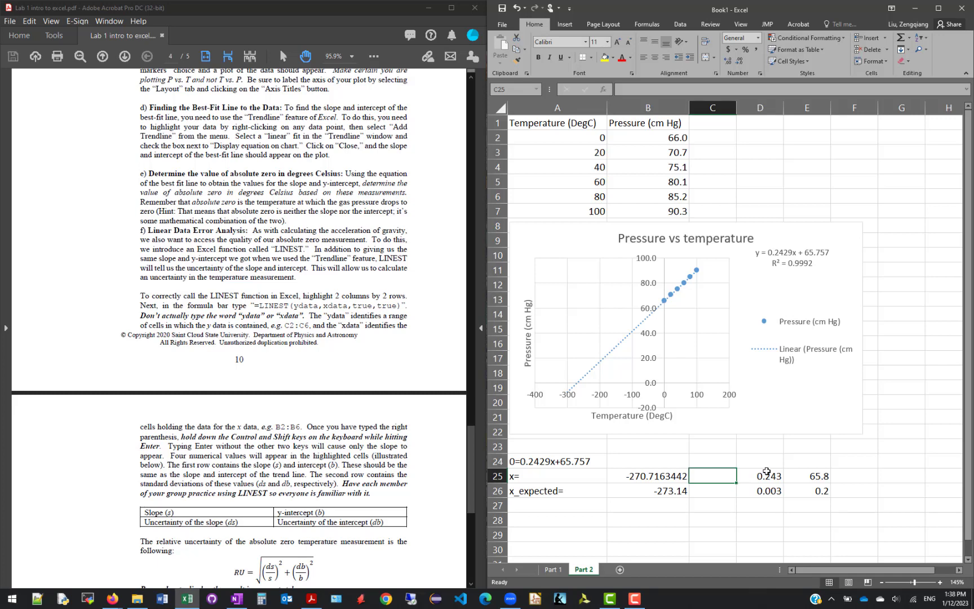
type("Slope")
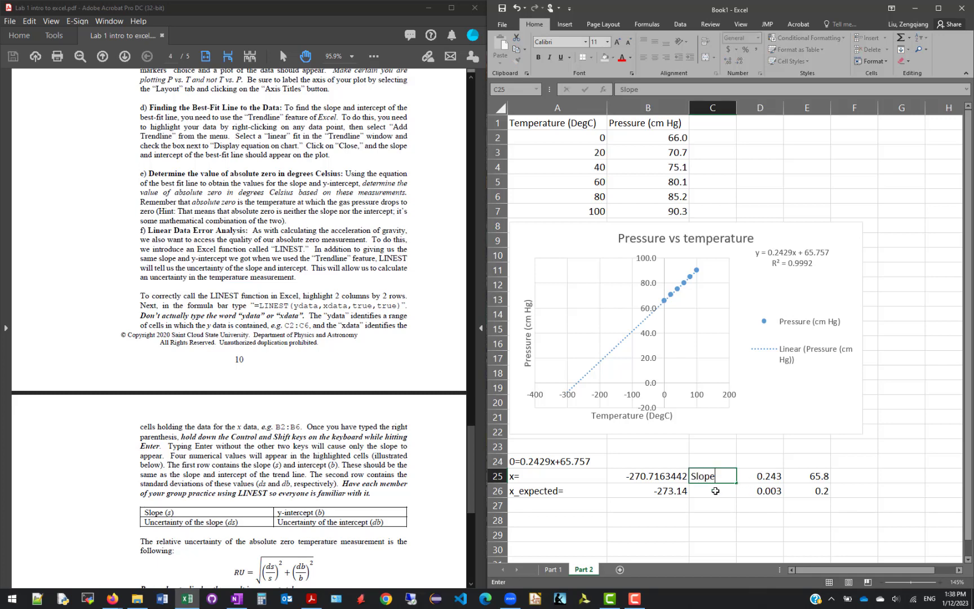
key("Return")
left_click_drag(702, 477, 849, 499)
Label the slope's uncertainty "STDEV slope" in cell D26
left_click(761, 490)
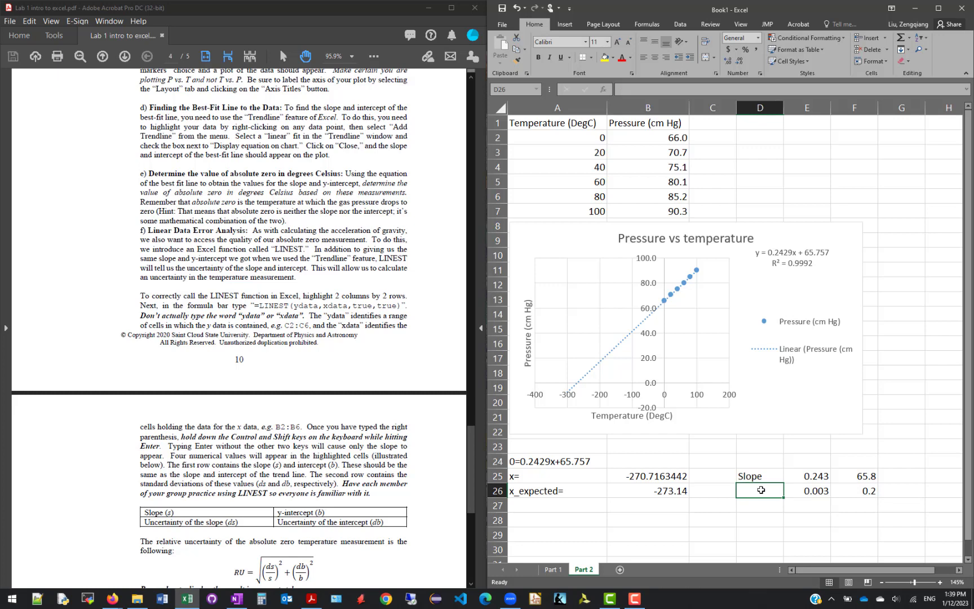
type("STDE")
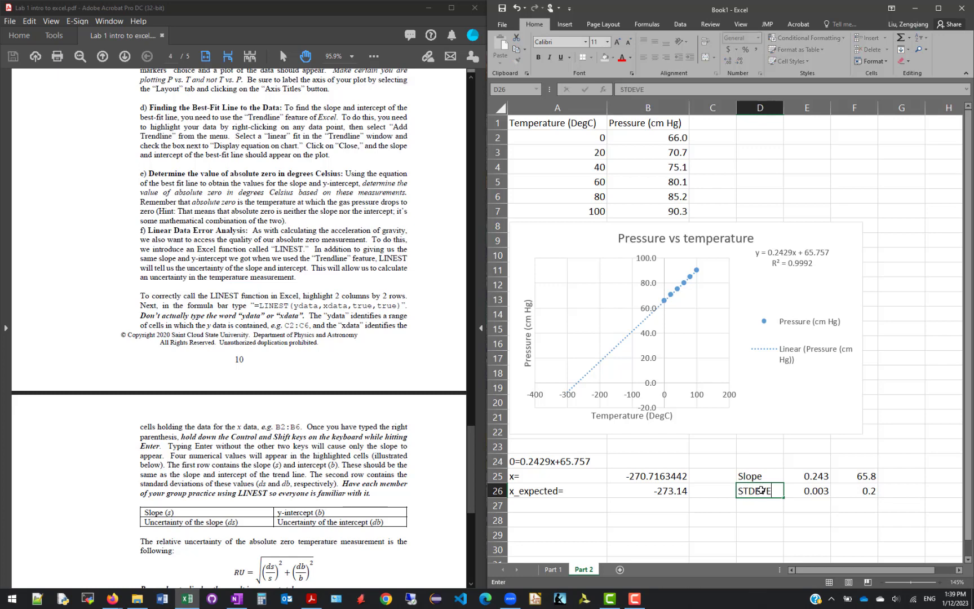
type("V slope")
key("Tab")
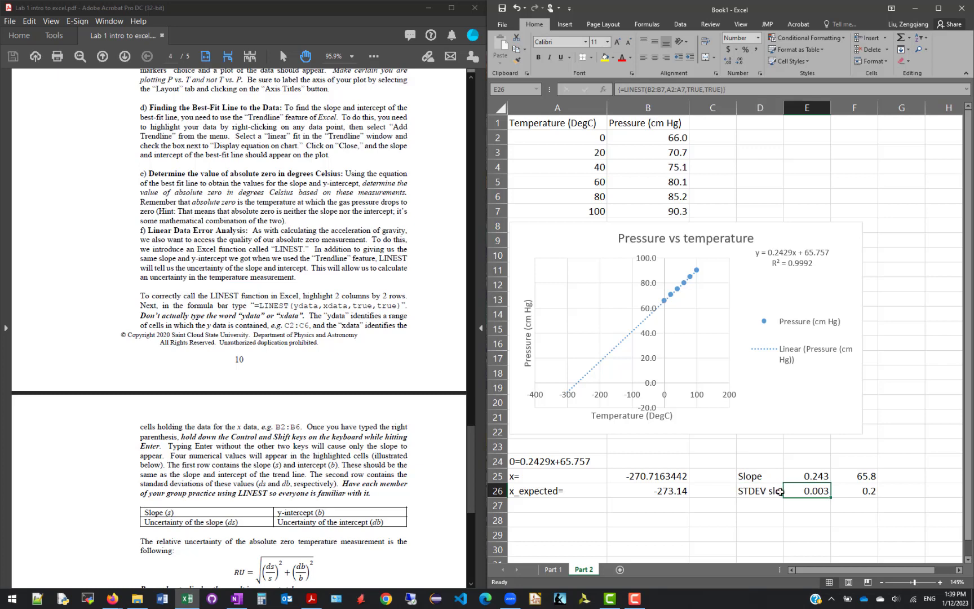
Label the intercept "y-intercept" in cell G25 and its uncertainty "STDEV y-intercept" in G26
left_click(907, 476)
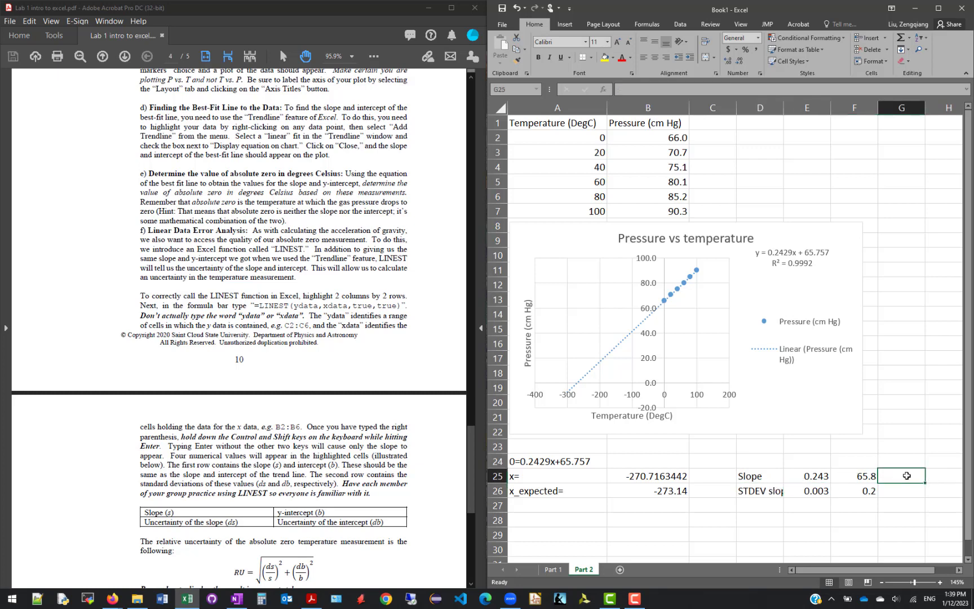
type("y-in")
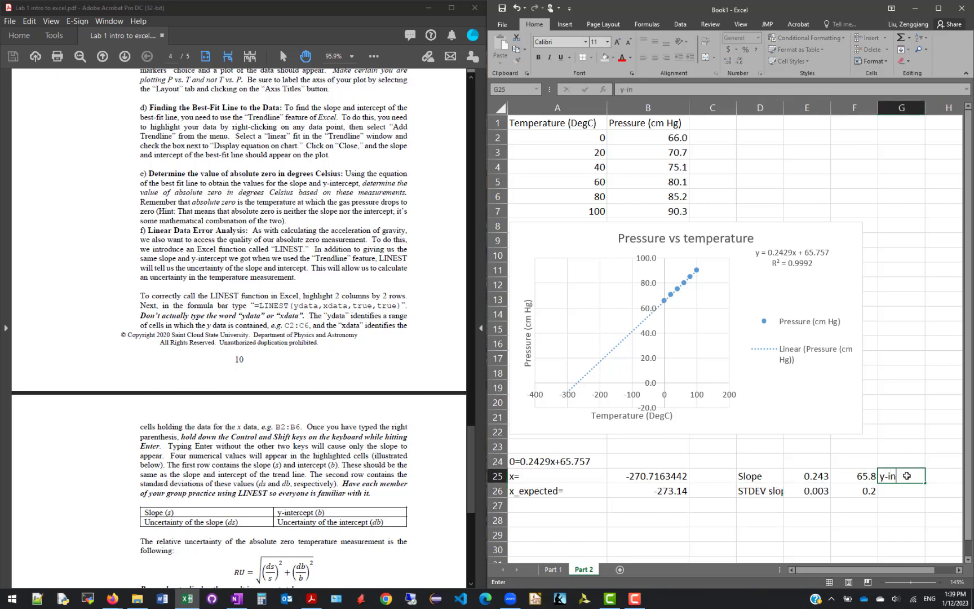
type("tercept")
key("Return")
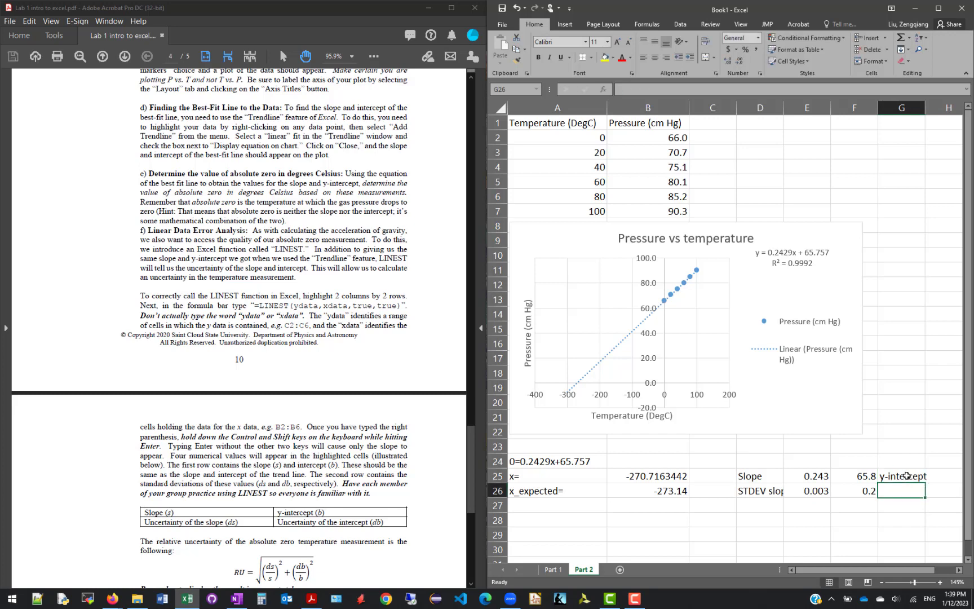
type("STDEV")
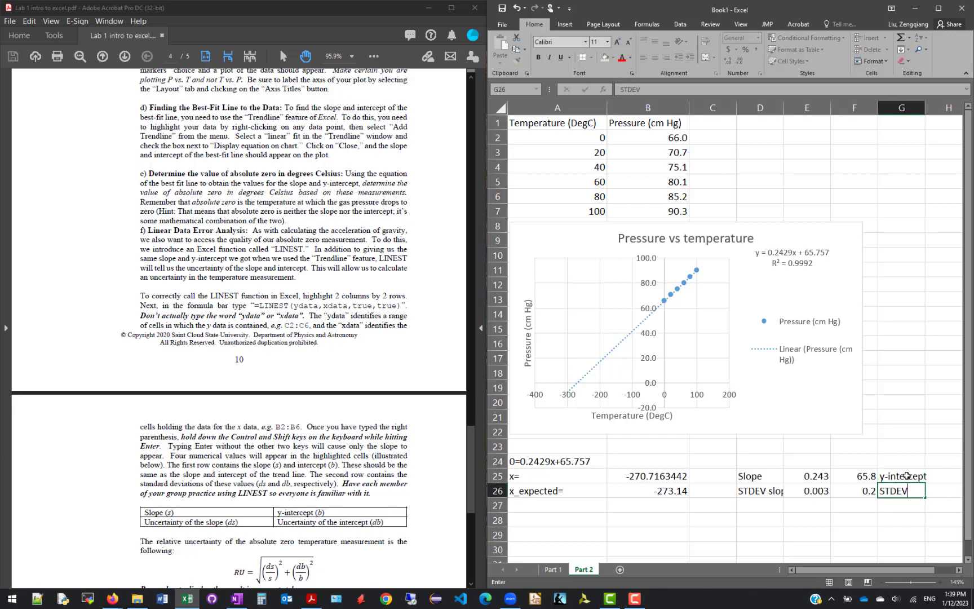
type(" y-intercept")
key("Return")
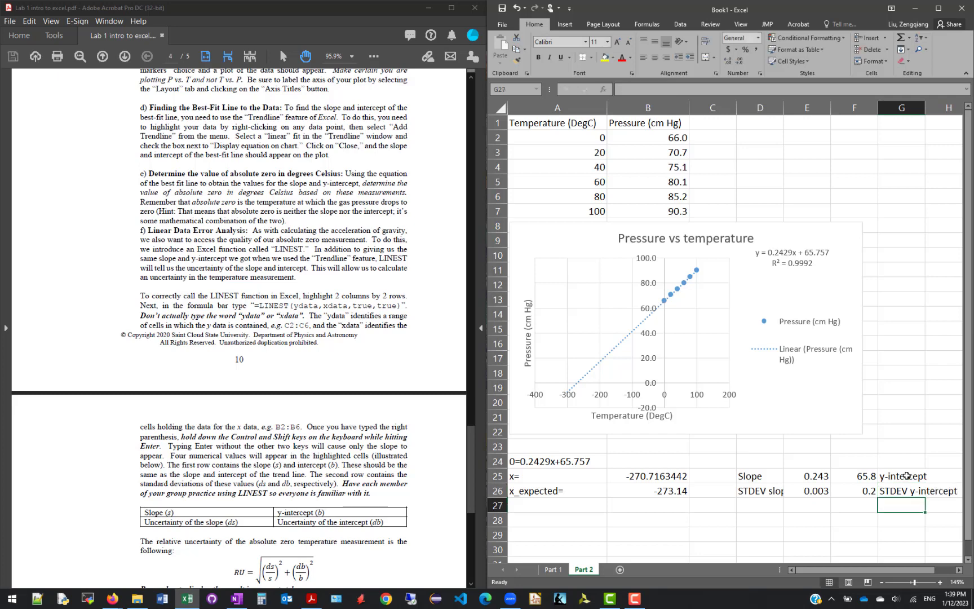
Widen column D enough to fit the whole "STDEV slope" label
left_click_drag(940, 473, 948, 491)
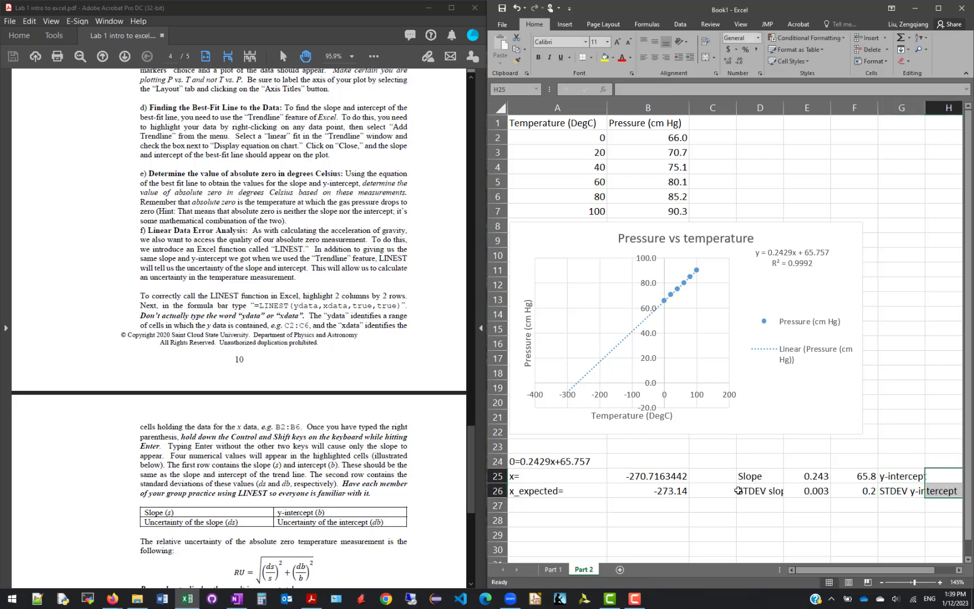
left_click(727, 483)
double_click(776, 491)
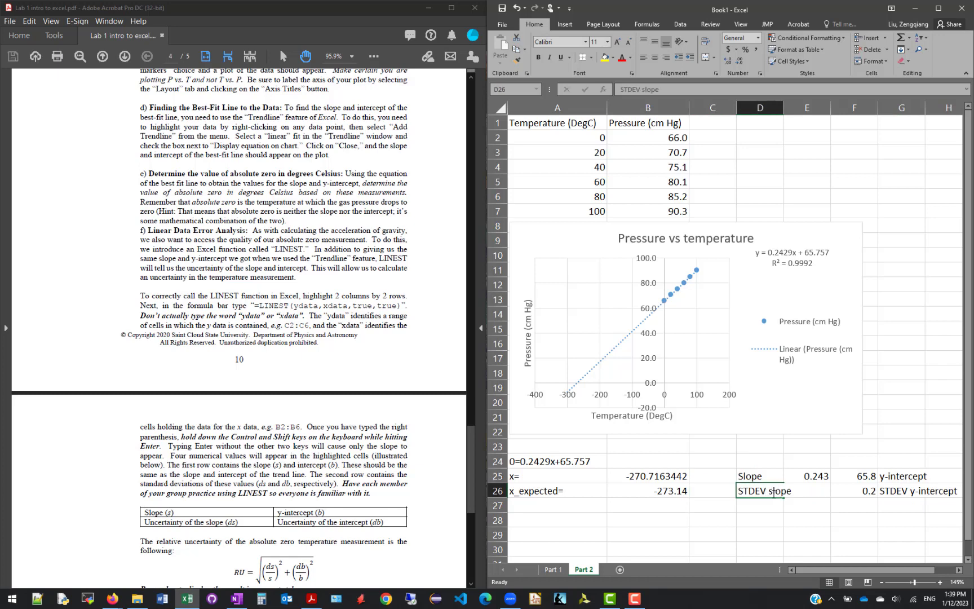
left_click(804, 475)
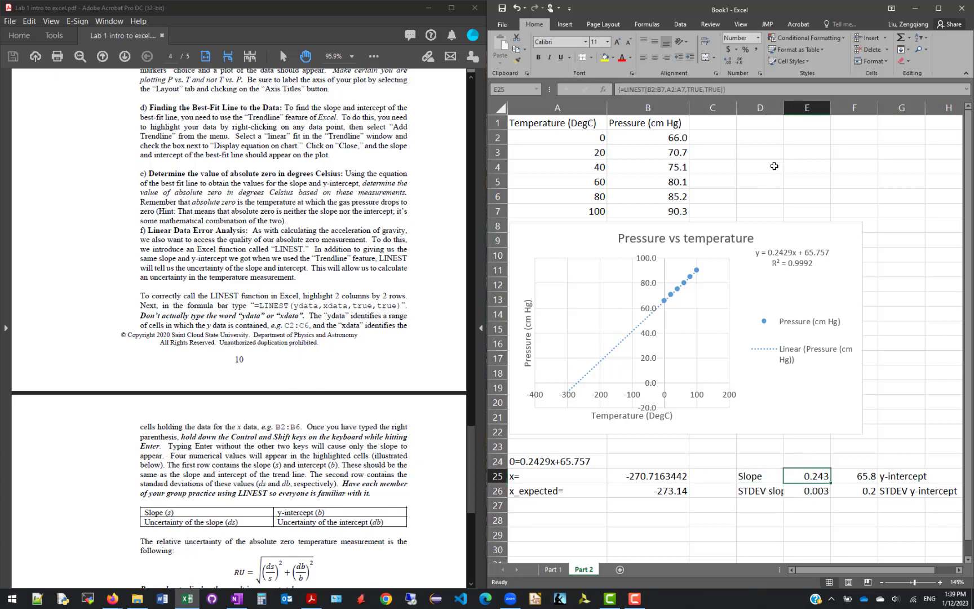
left_click_drag(783, 113, 797, 113)
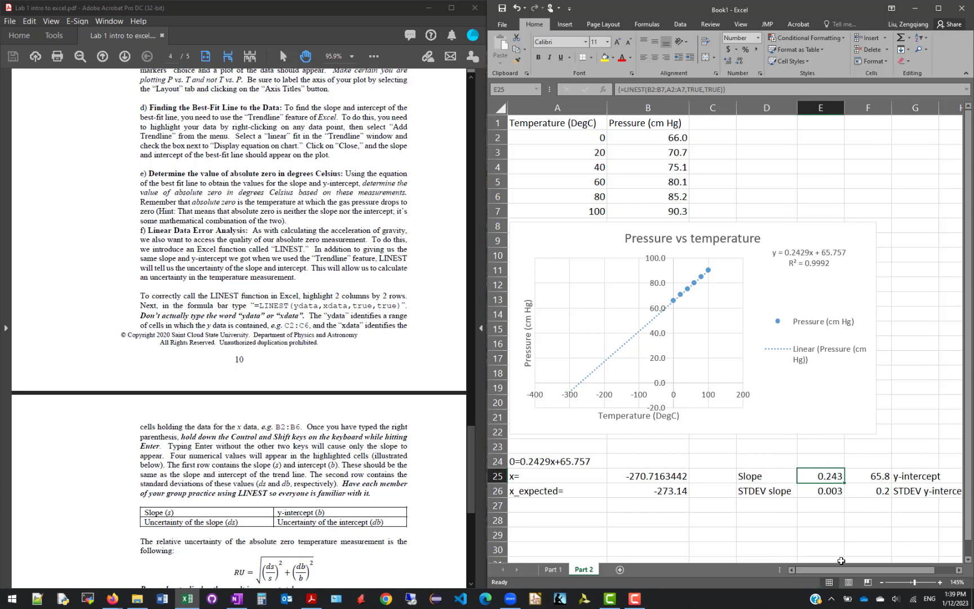
left_click(883, 583)
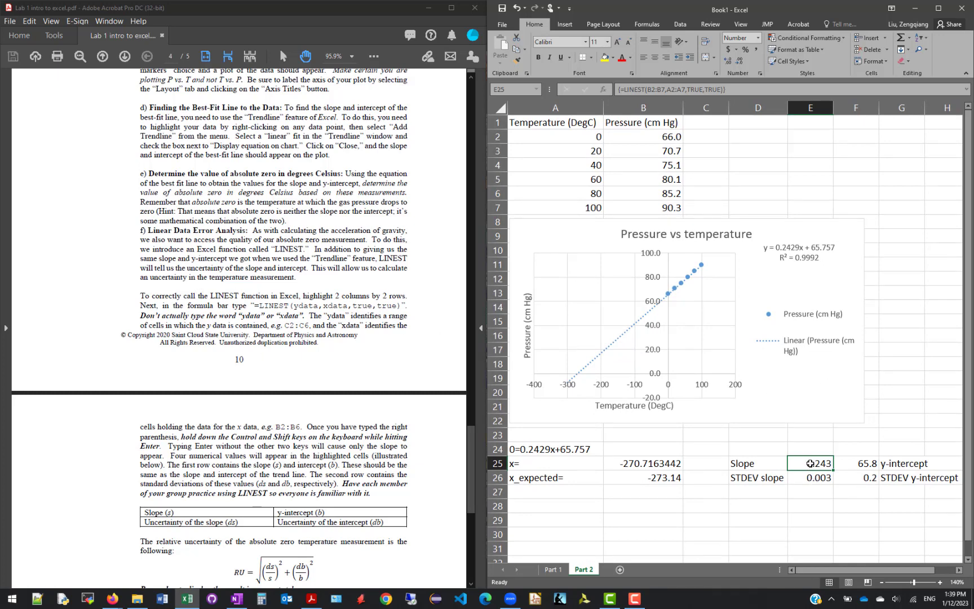
Review the two-by-two LINEST result block in E25:F26 and its array formula
left_click_drag(810, 463, 852, 480)
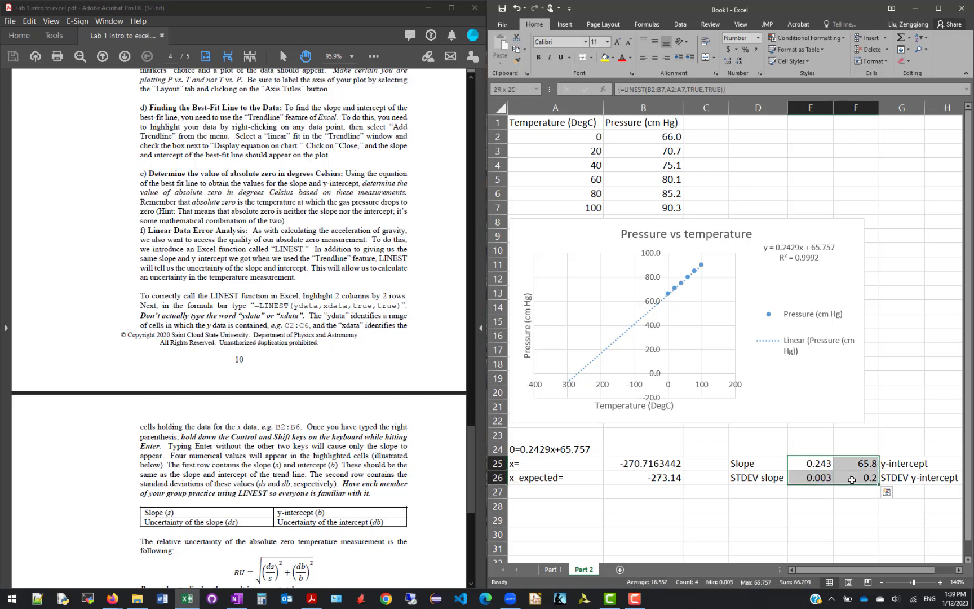
left_click(813, 461)
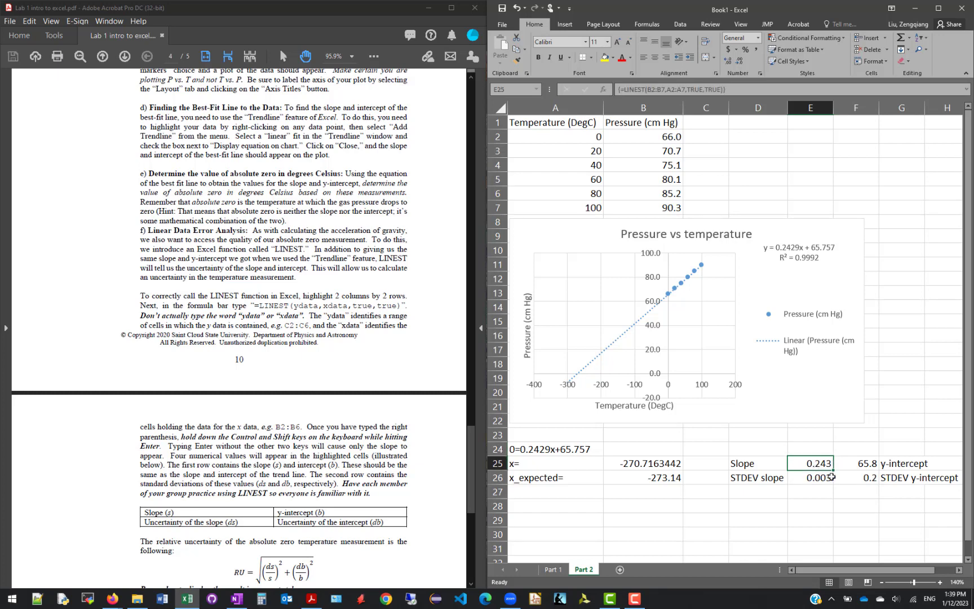
left_click_drag(816, 464, 848, 478)
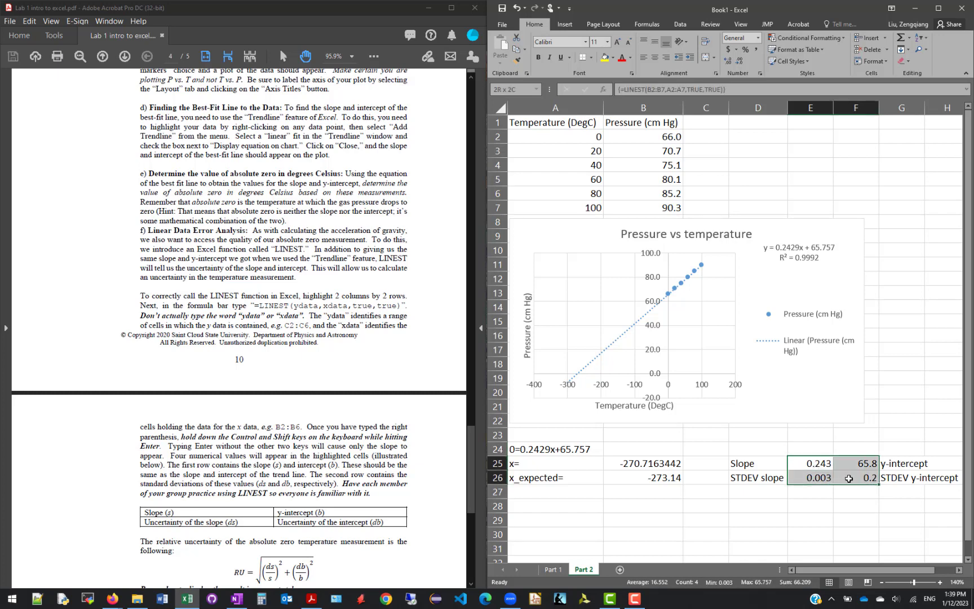
left_click(817, 465)
left_click_drag(815, 464, 865, 480)
Switch to the PDF handout and read the relative uncertainty formula and the instructions below it
left_click(76, 433)
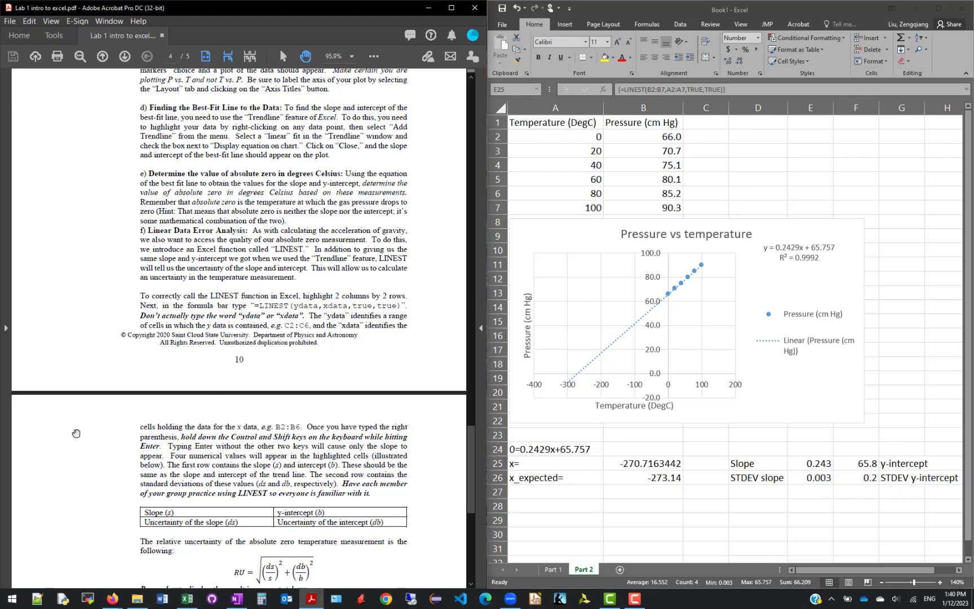
scroll(76, 433, "down", 3)
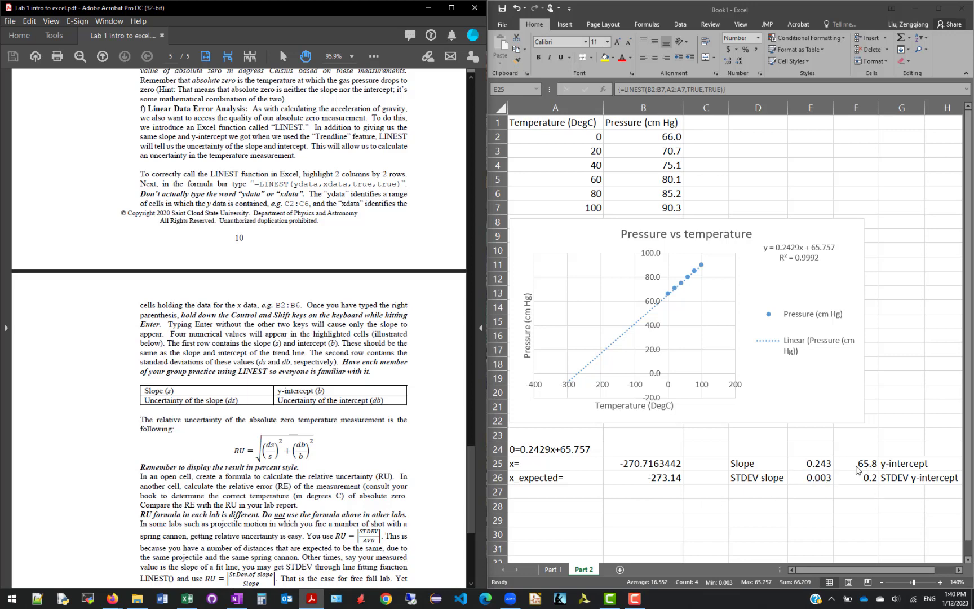
scroll(349, 408, "down", 2)
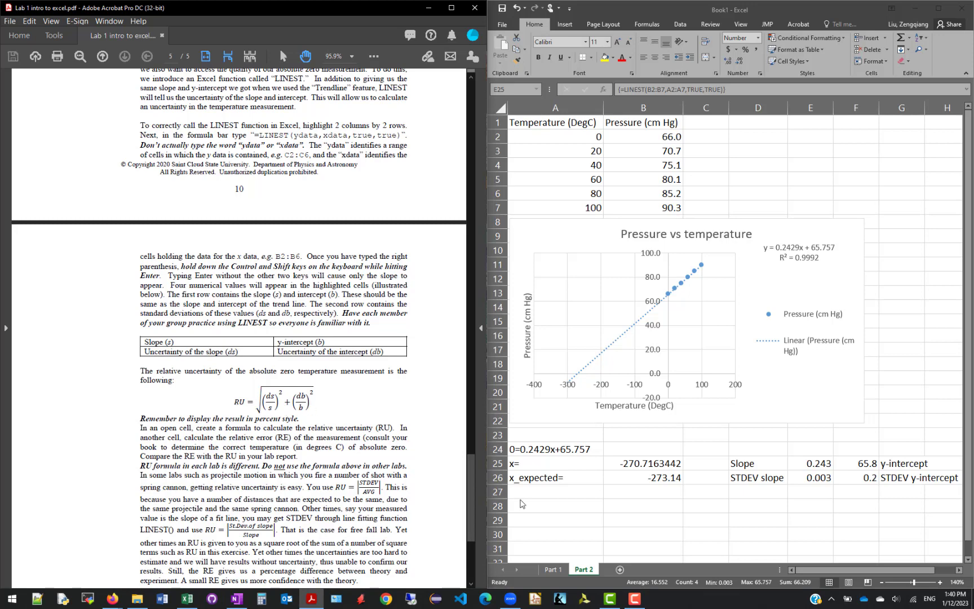
Return to Excel and review the RU, STDEV and AVG cells on the Part 1 sheet, then go back to Part 2
left_click(558, 571)
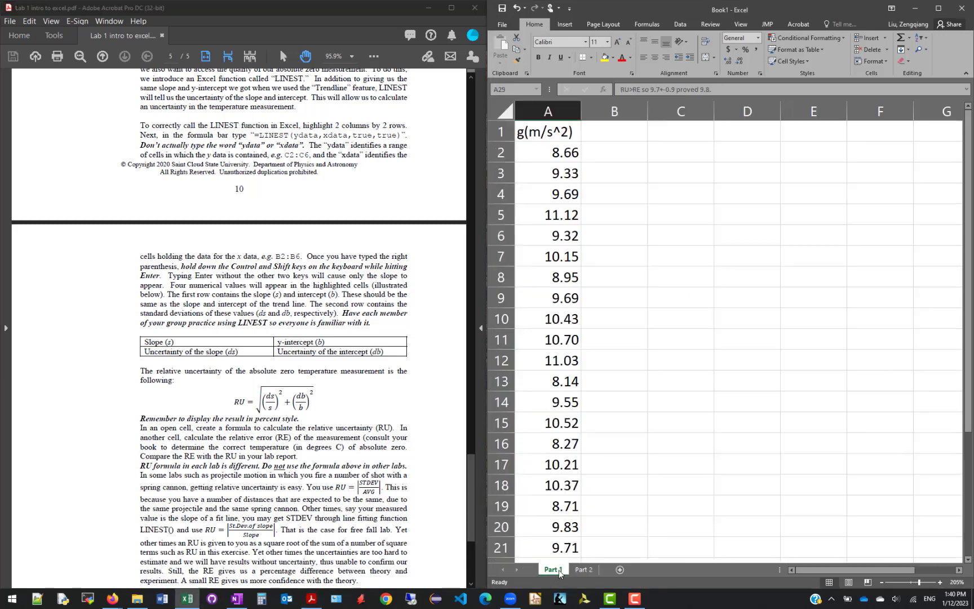
scroll(594, 485, "down", 5)
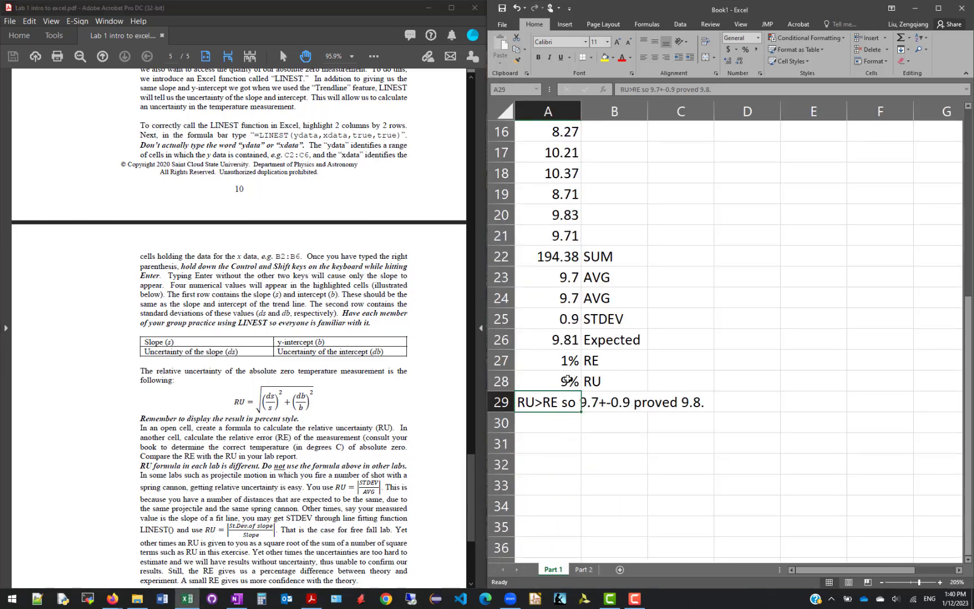
left_click(618, 384)
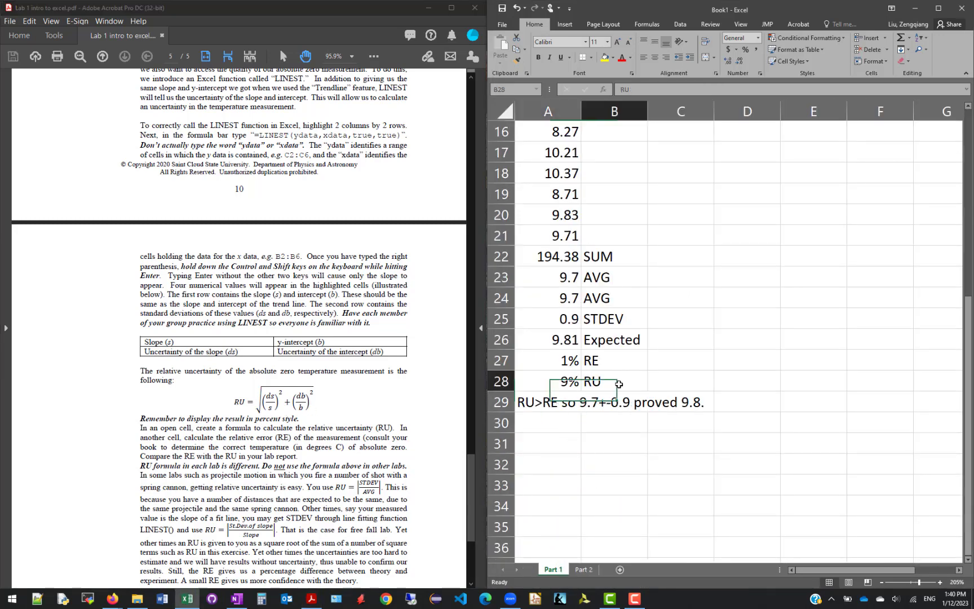
left_click(564, 319)
left_click(567, 295)
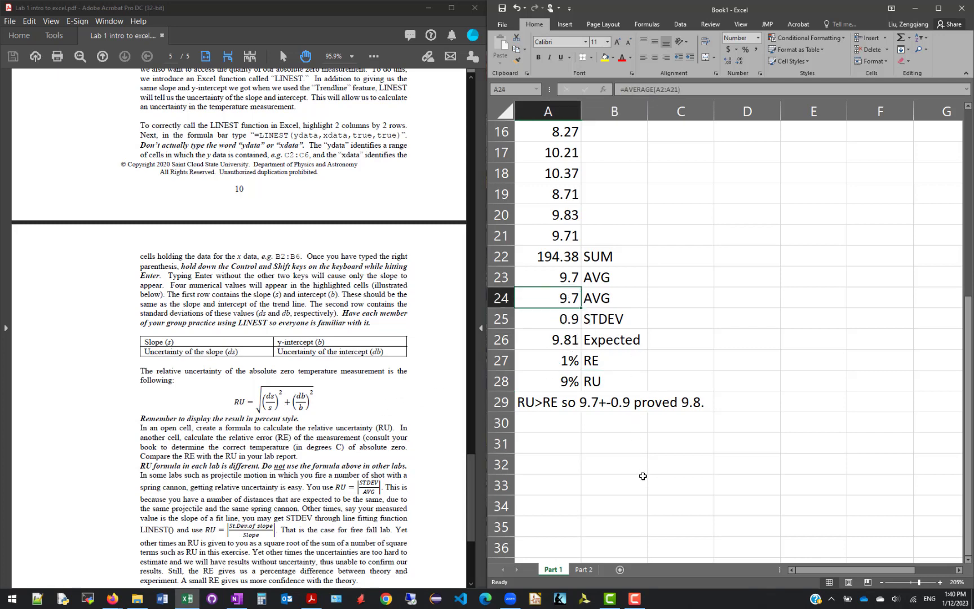
left_click(583, 570)
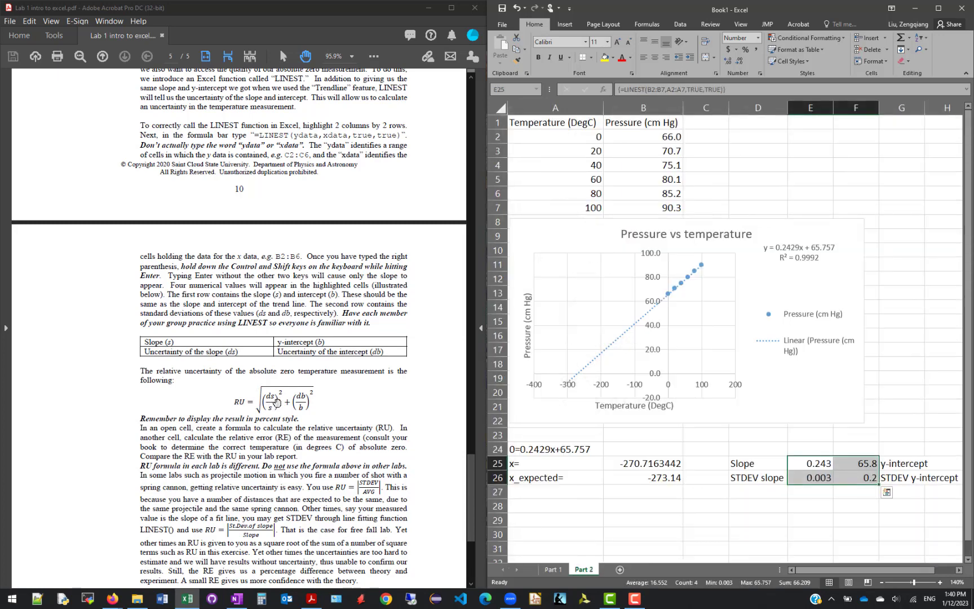
Enter the label "RU=" in cell A28 of Part 2
left_click(552, 506)
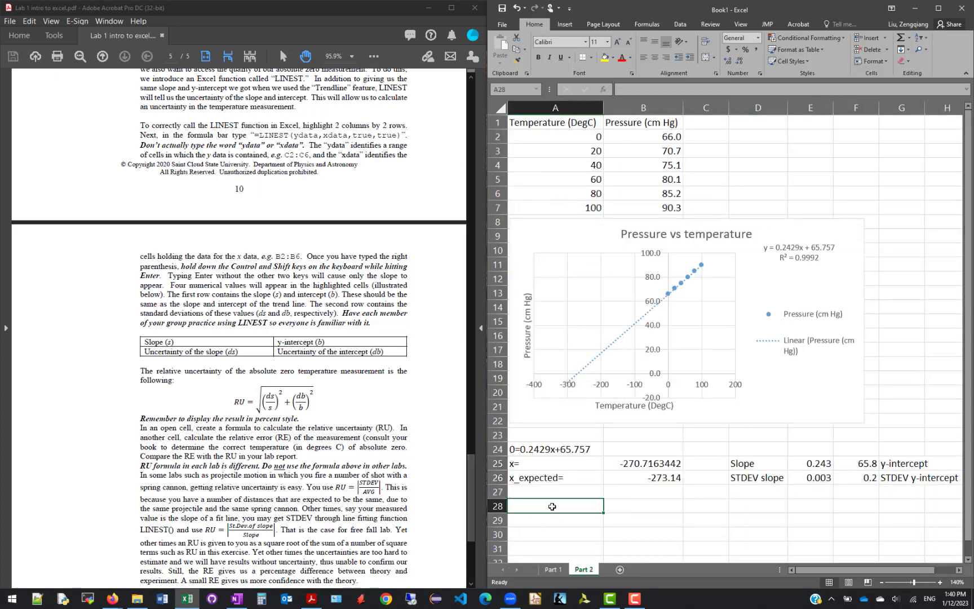
type("RU=")
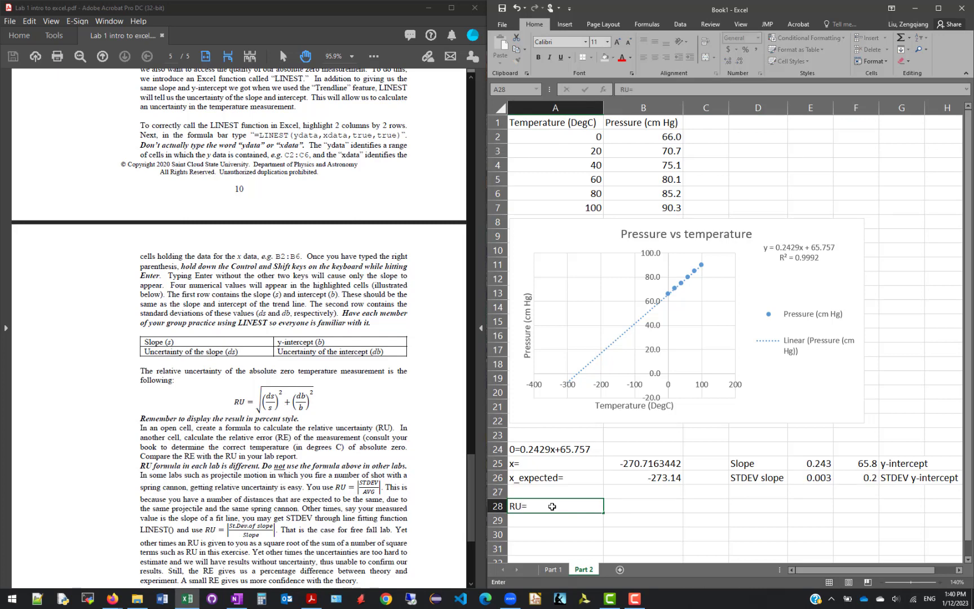
key("Tab")
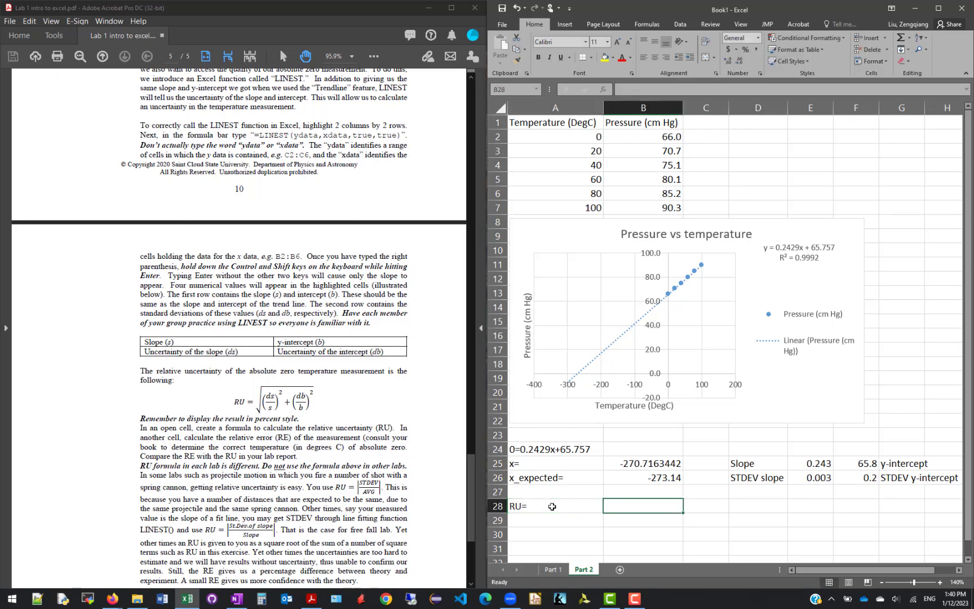
Calculate the relative uncertainty in B28 with =SQRT((E26/E25)^2+(F26/F25)^2) and format it as a percentage
type("=")
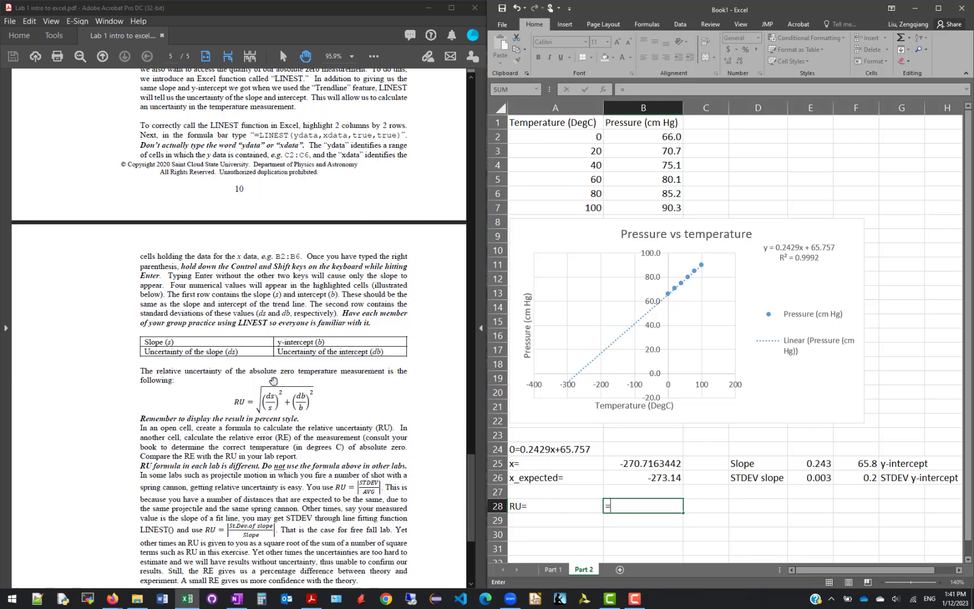
type("sqr")
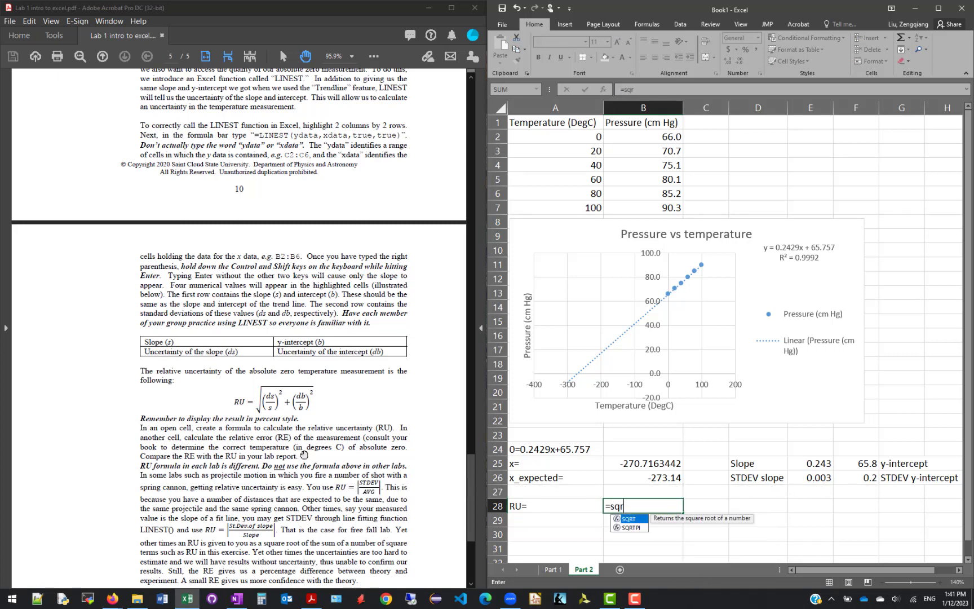
type("t((")
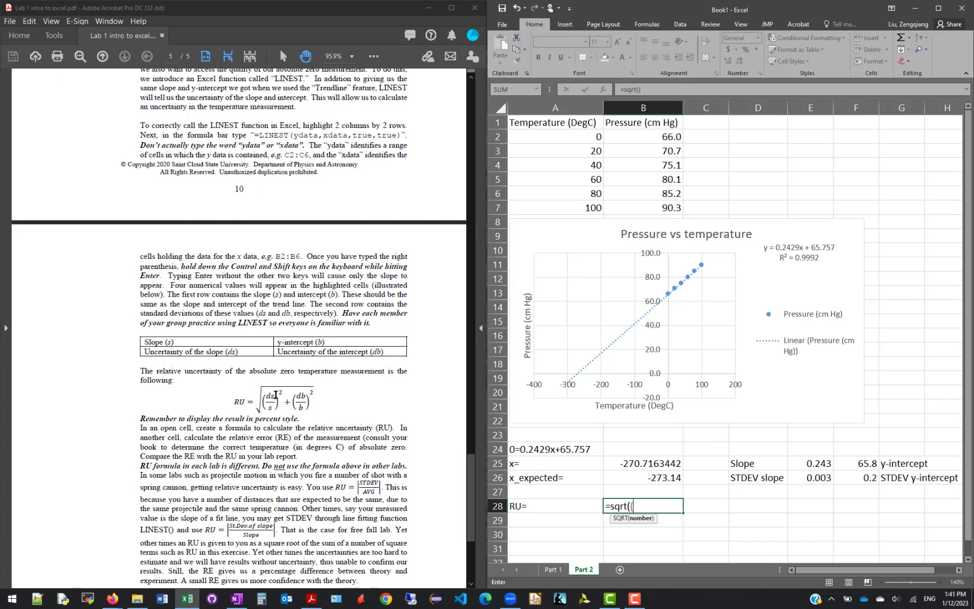
left_click(825, 479)
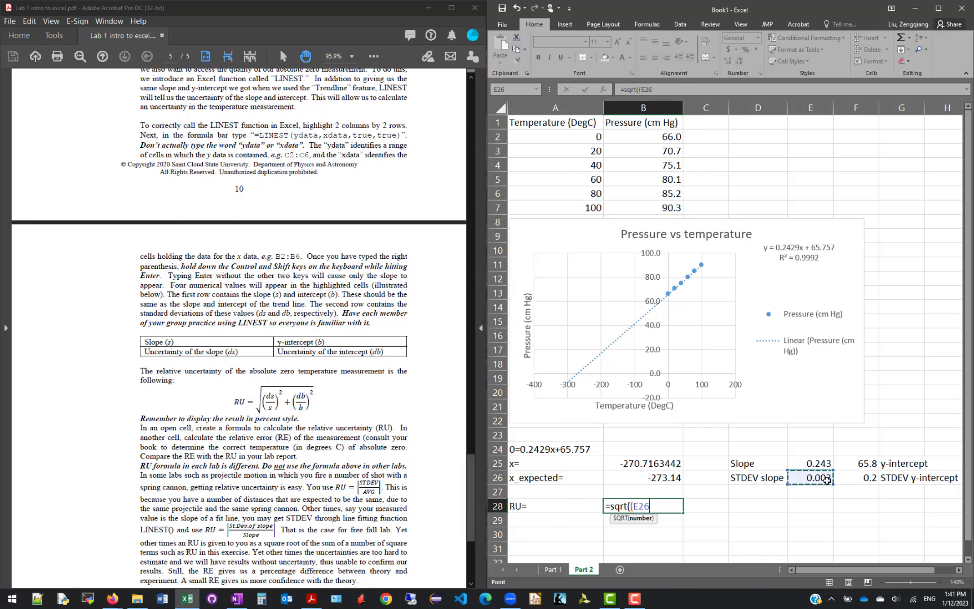
type("/")
left_click(822, 460)
type(")^2+(")
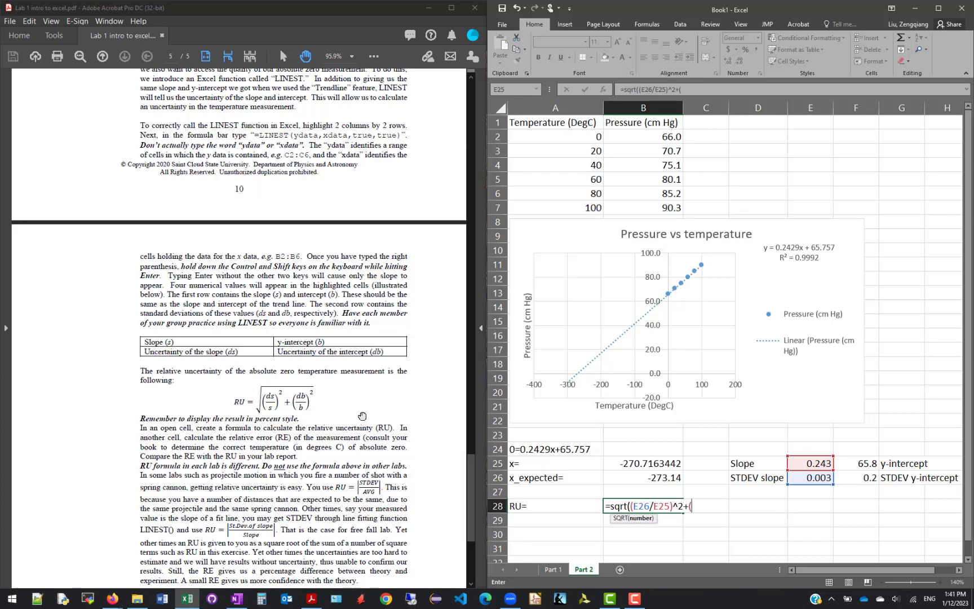
left_click(857, 477)
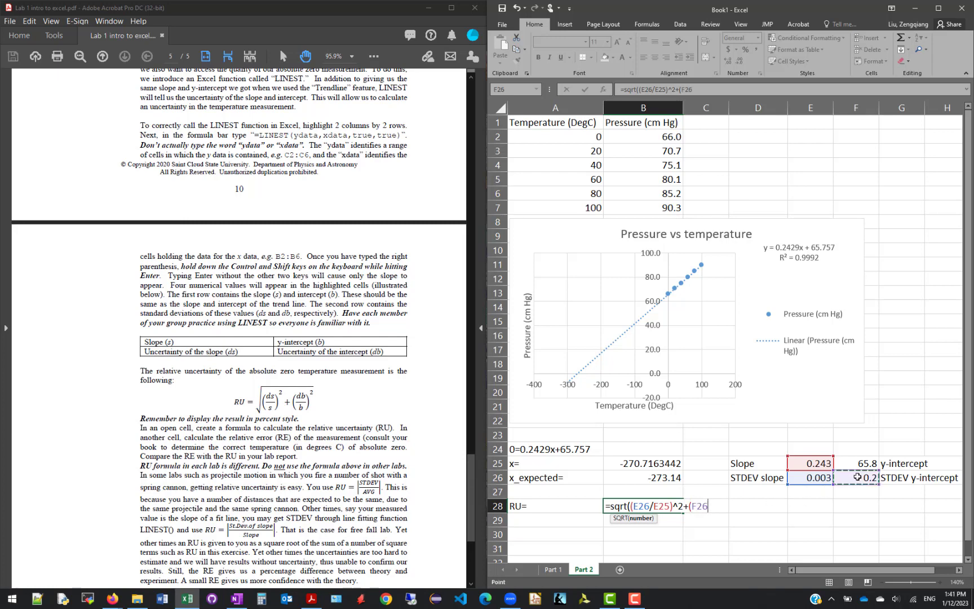
type("/")
left_click(862, 463)
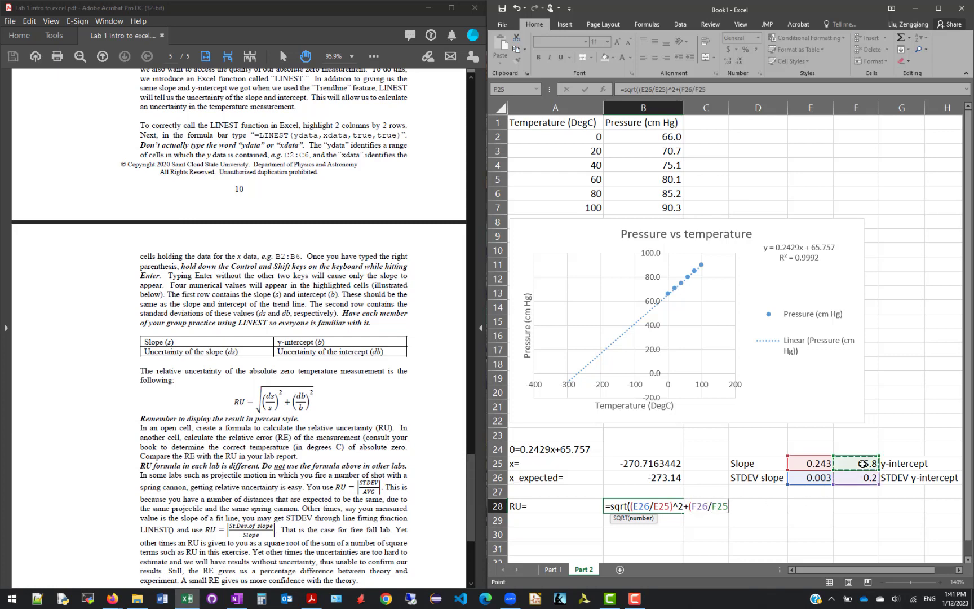
type(")^2")
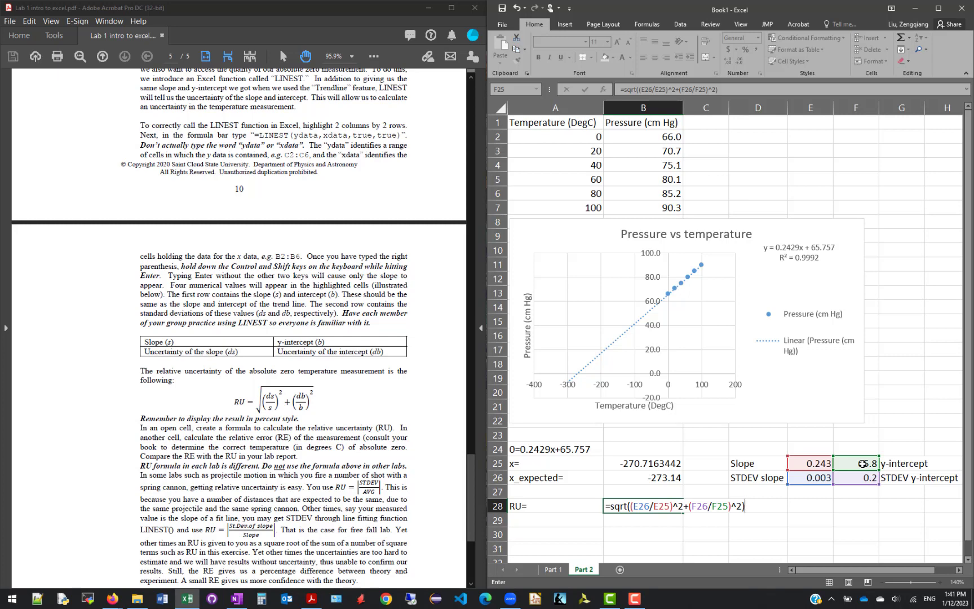
key("Return")
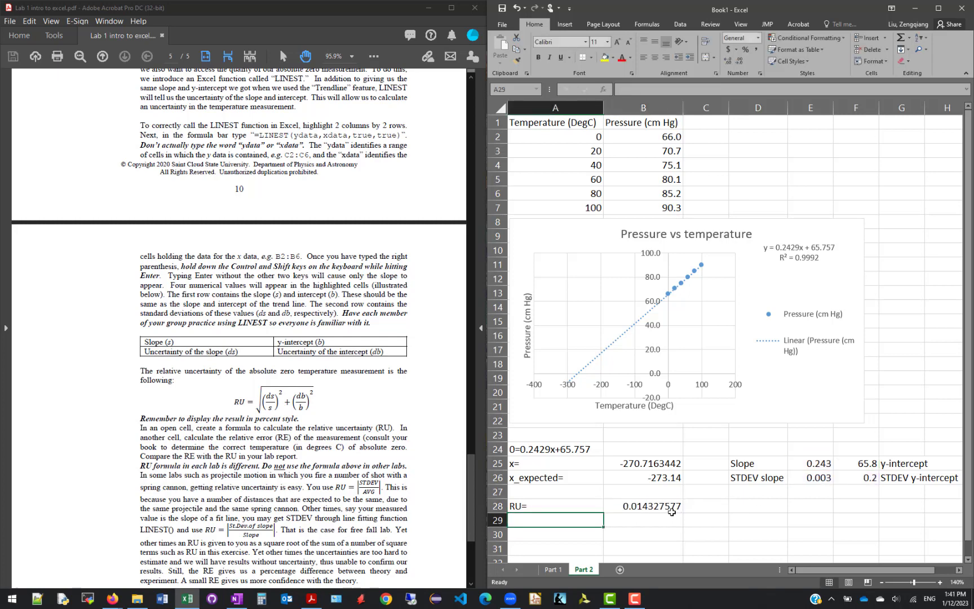
left_click(656, 501)
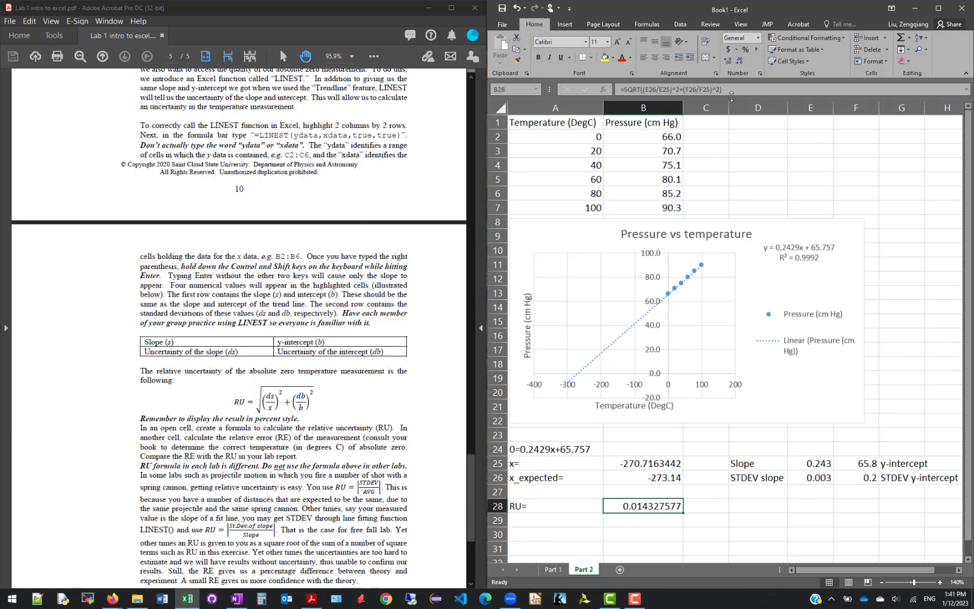
left_click(746, 51)
Enter the label "RE=" in cell A29 of Part 2
left_click(562, 522)
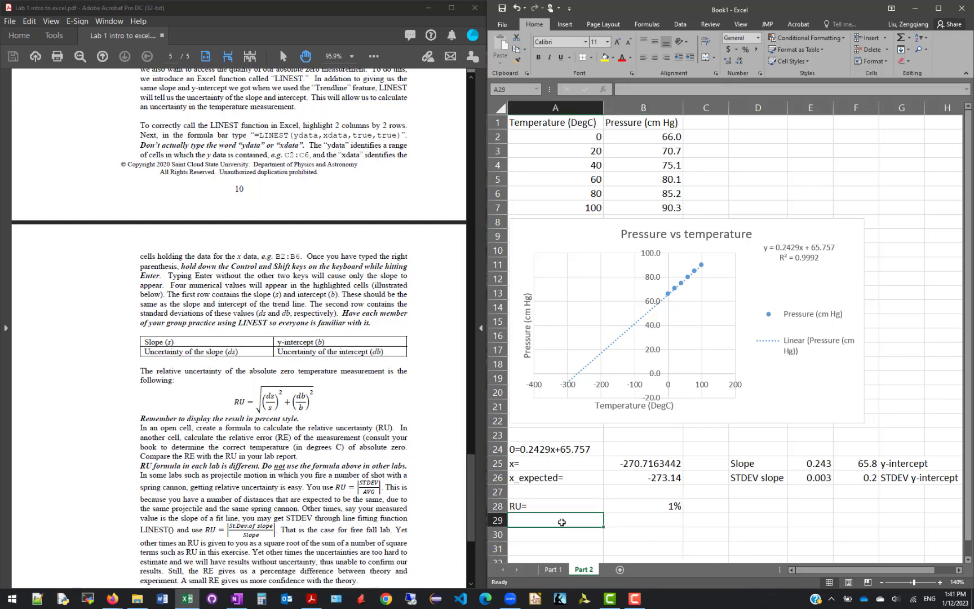
type("RE=")
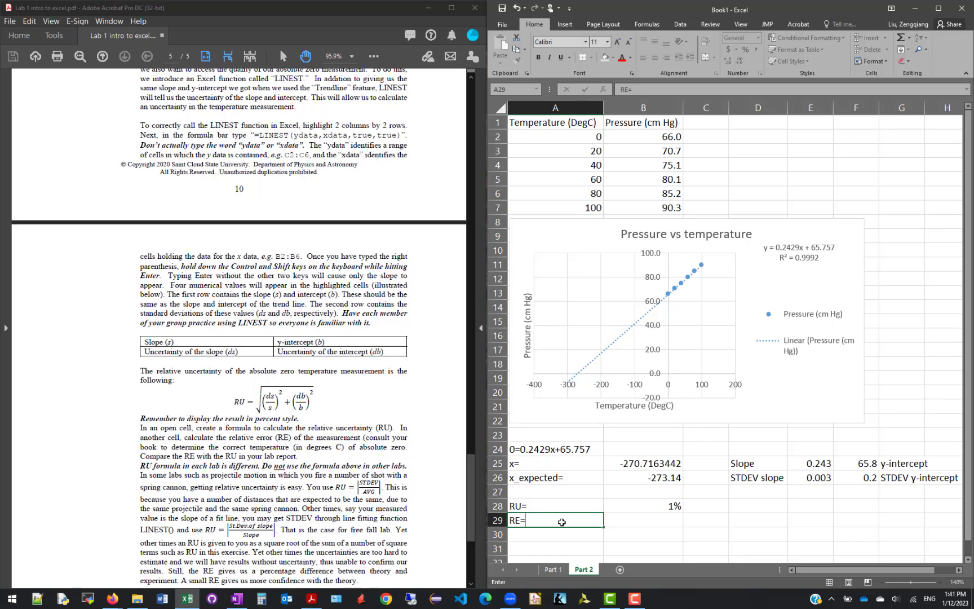
key("Tab")
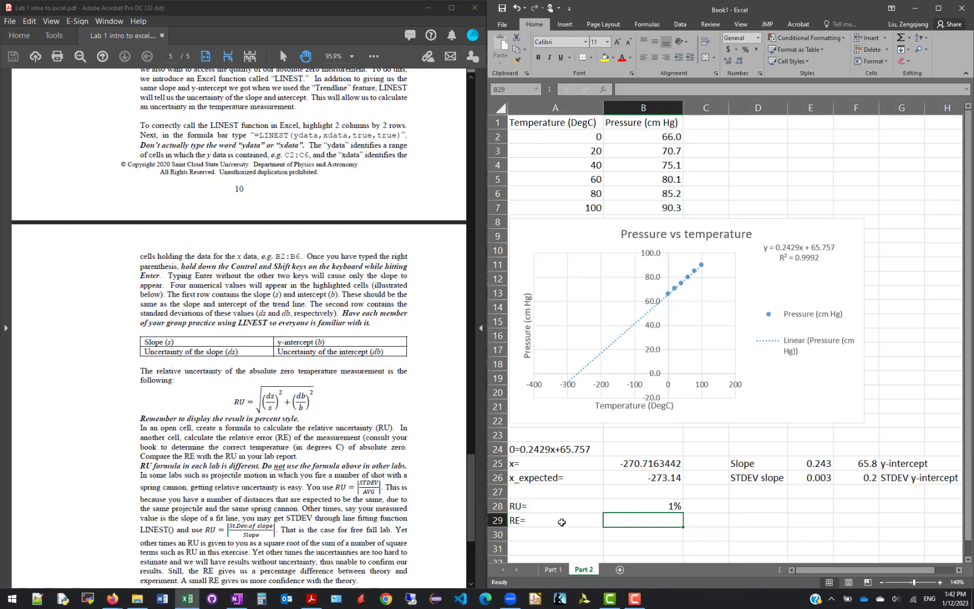
Calculate the relative error in B29 with =ABS((B26-B25)/B26)
type("=a")
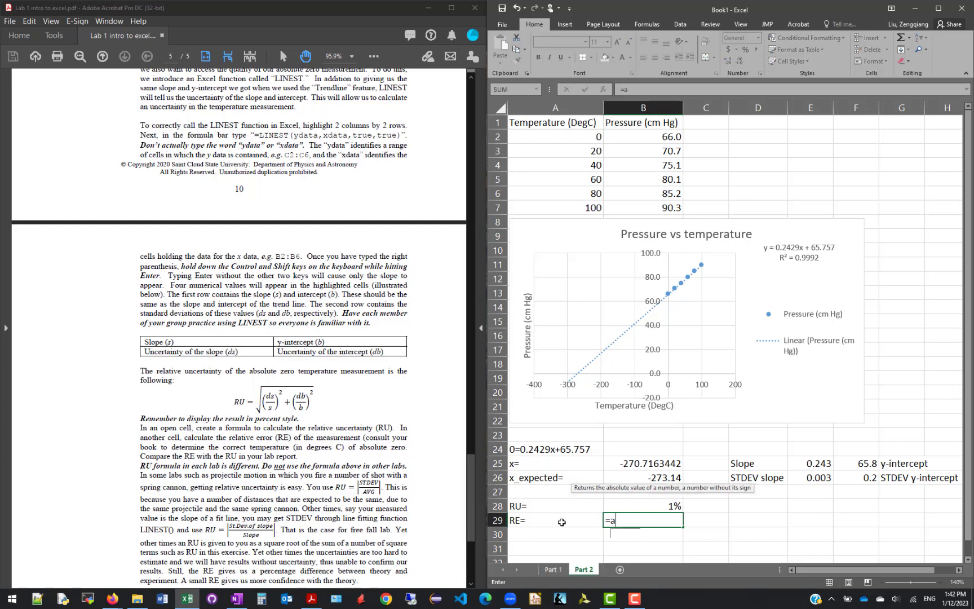
type("bs(")
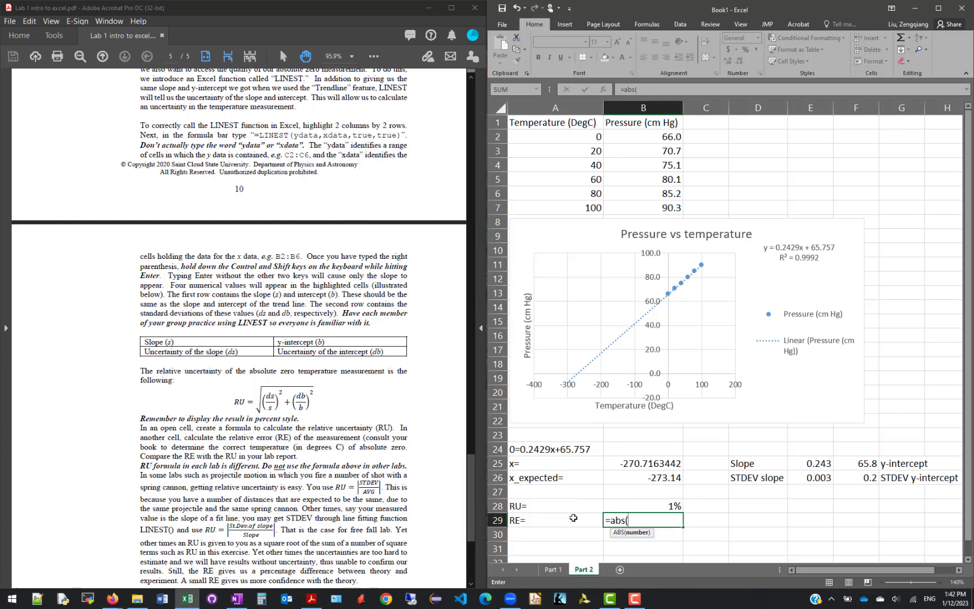
left_click(639, 477)
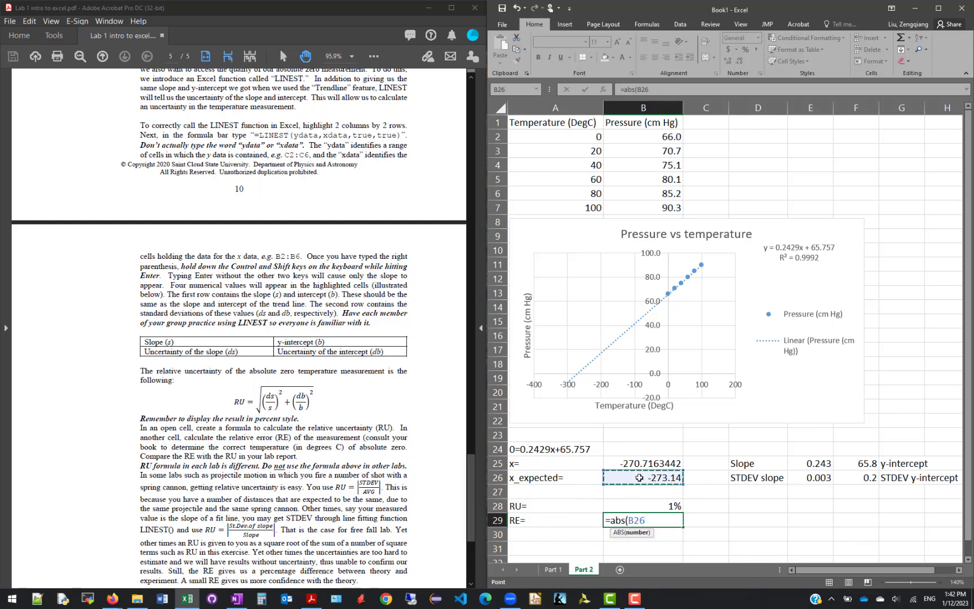
type("-")
left_click(638, 463)
type(")")
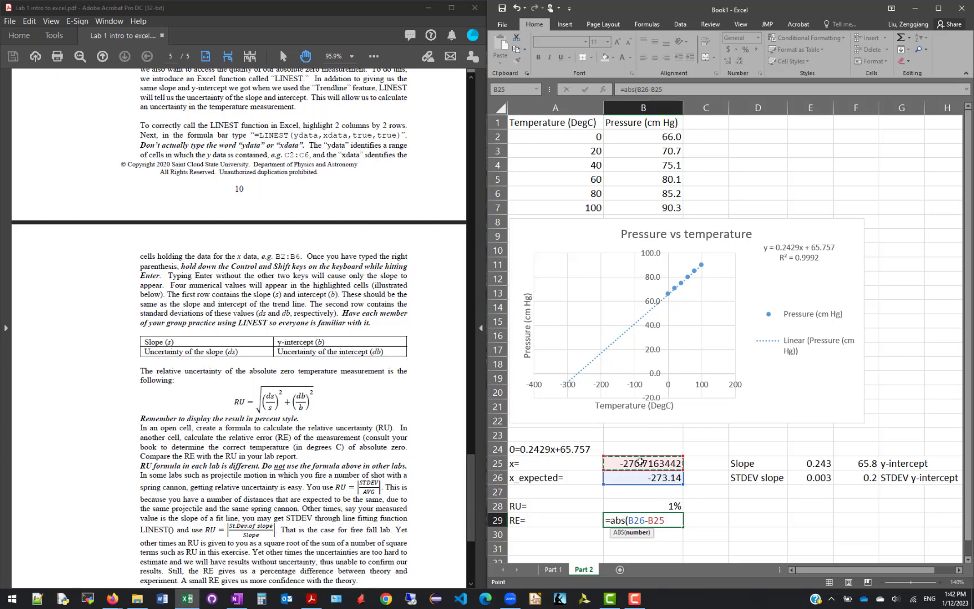
left_click(627, 519)
type("(")
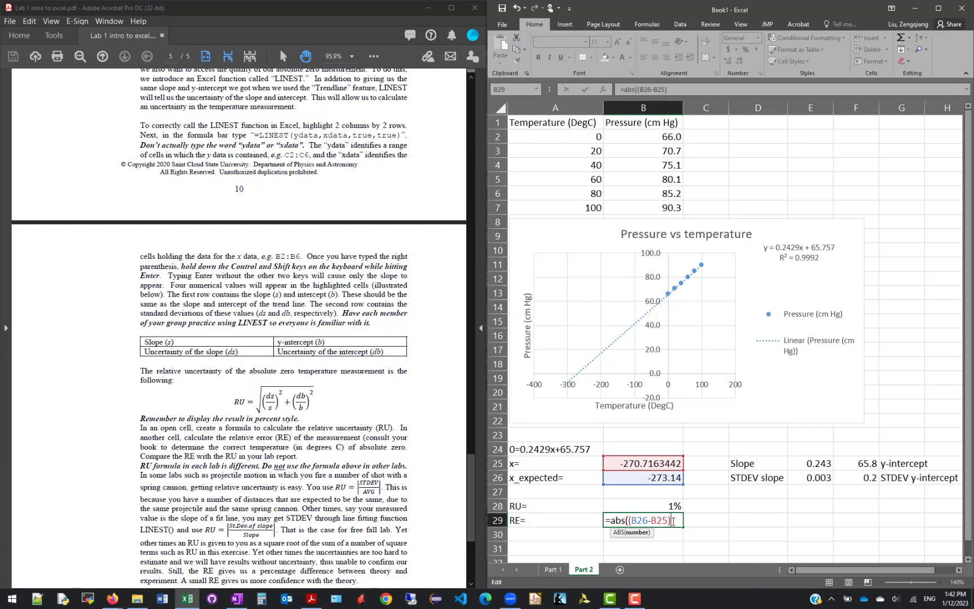
left_click(644, 478)
type(")")
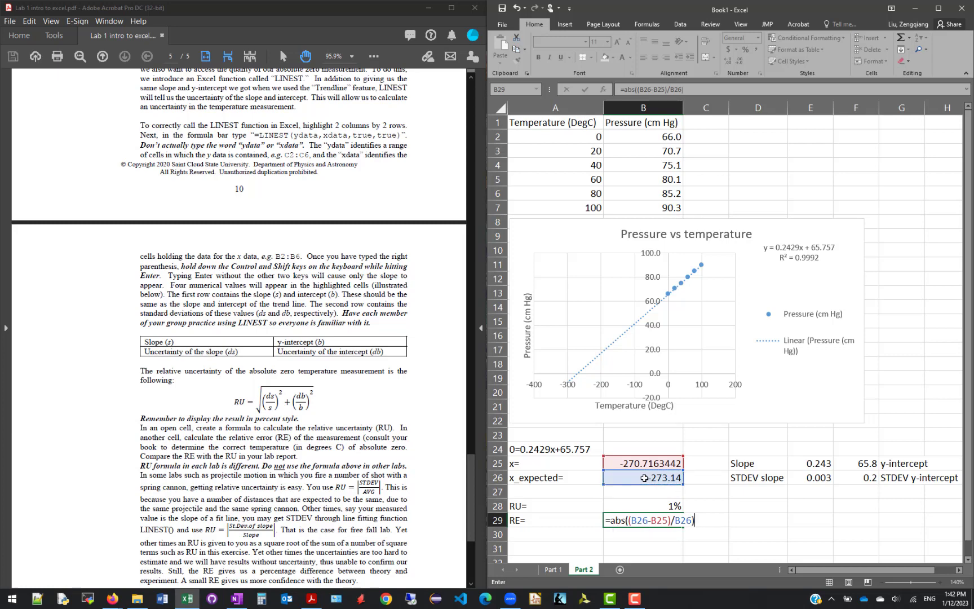
key("Return")
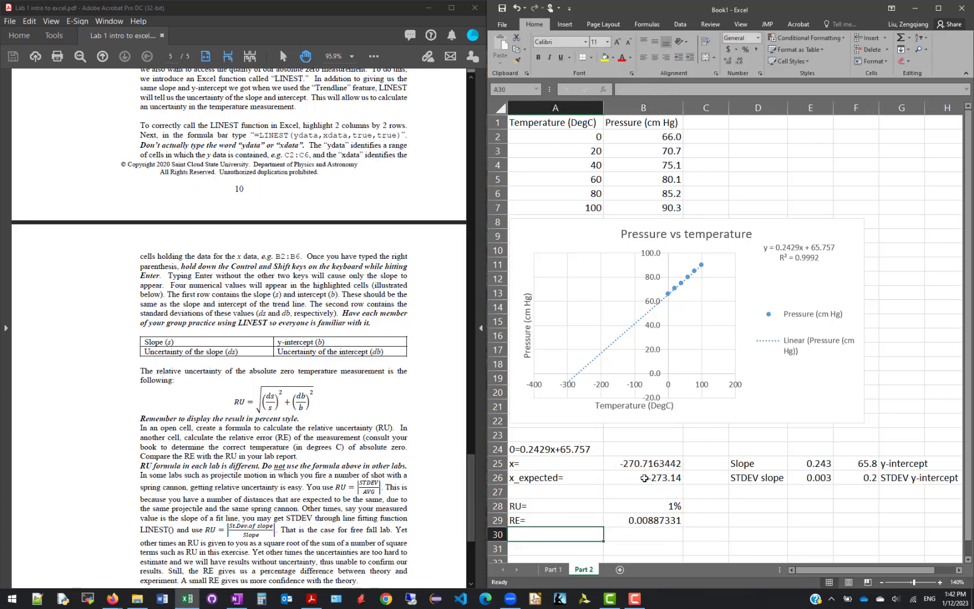
Format B29 as a percentage and show one decimal place in both B28 and B29
left_click(664, 519)
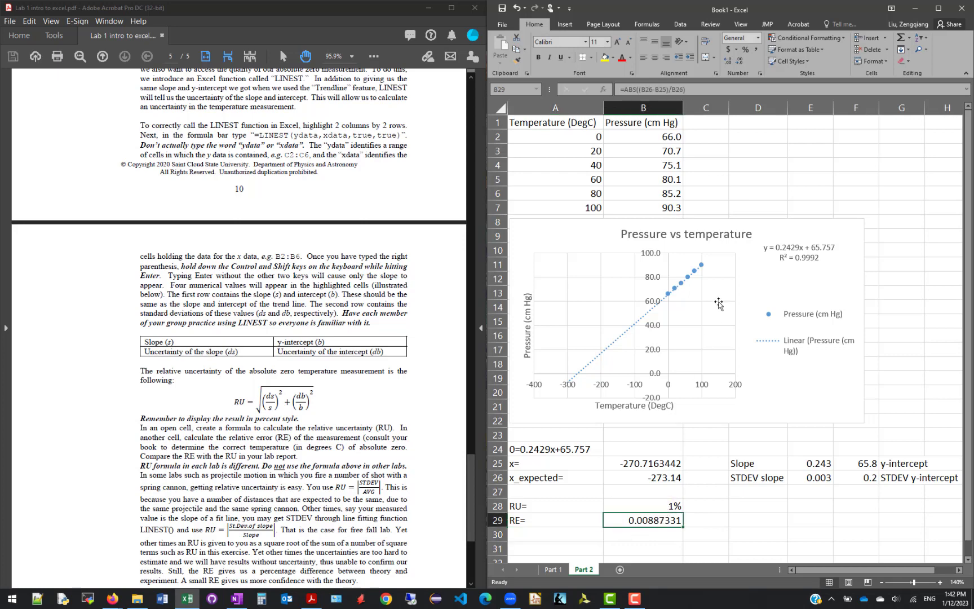
left_click(745, 50)
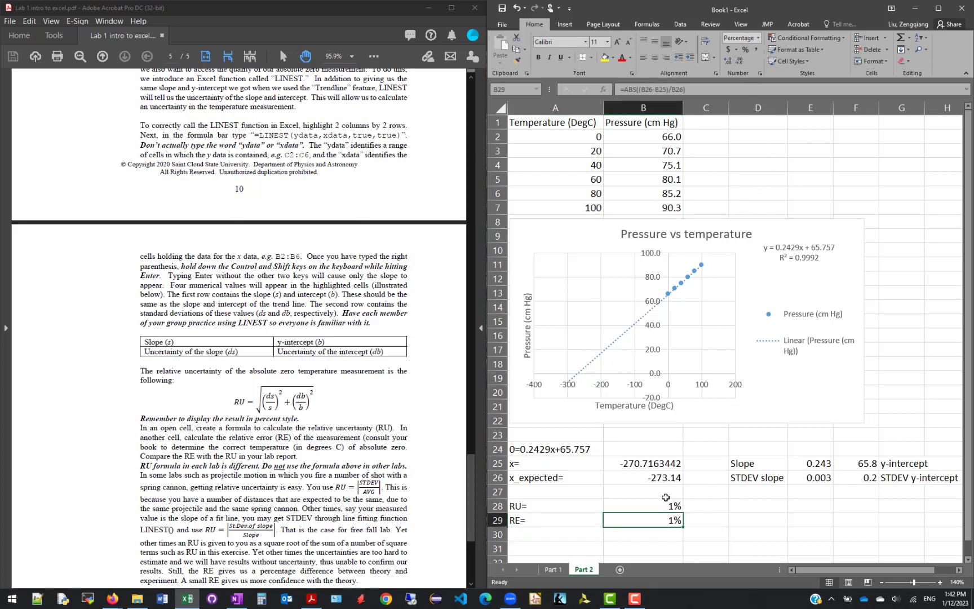
left_click_drag(666, 504, 665, 520)
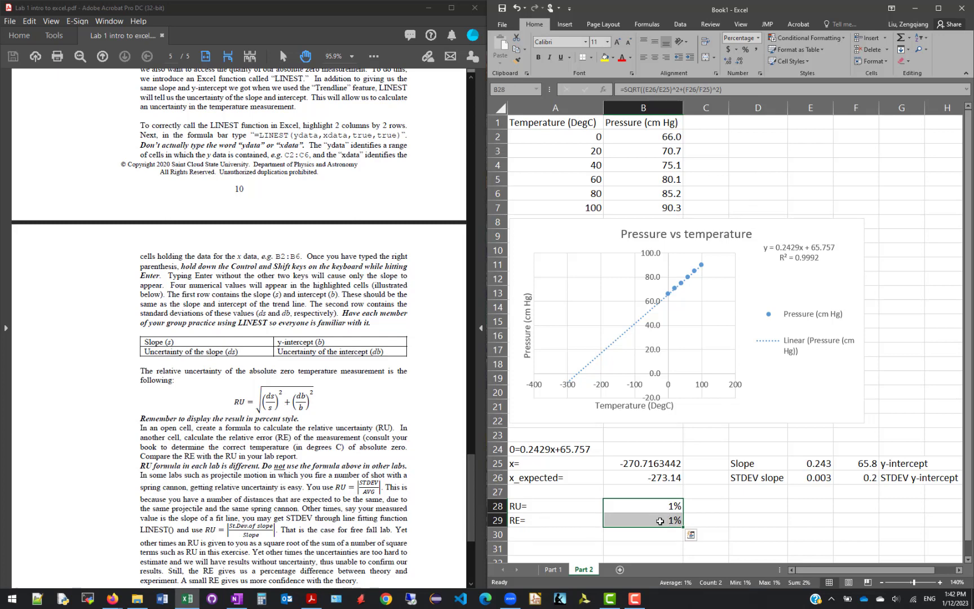
left_click(726, 60)
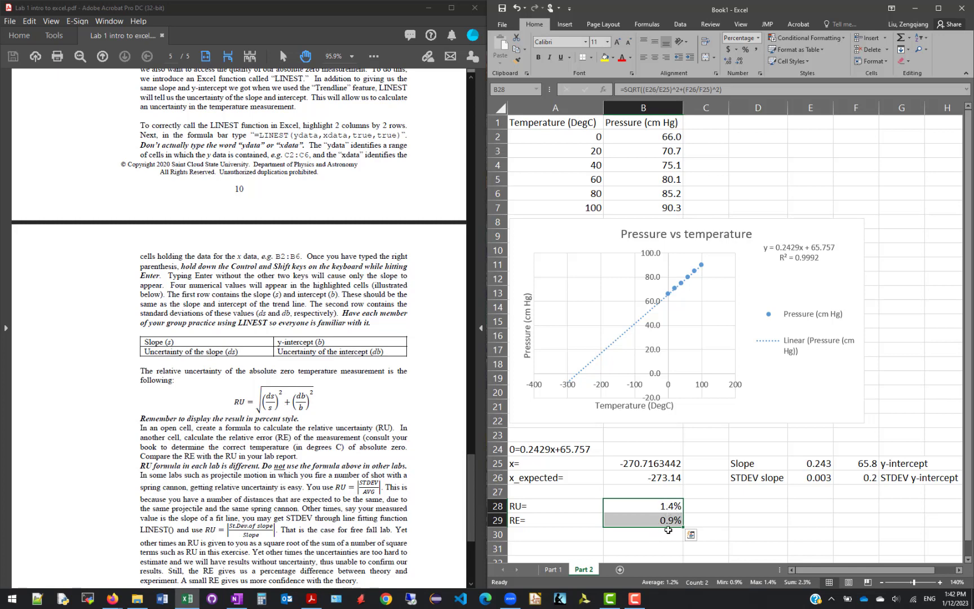
Enter the conclusion "RU>=RE so I proved the absolute zero temperature." in cell A30
left_click(582, 536)
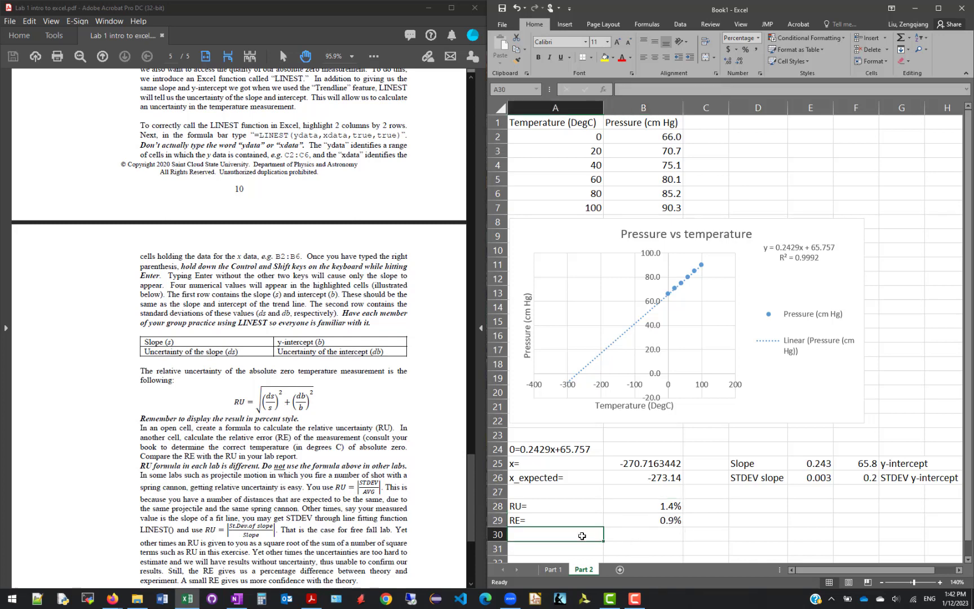
type("RU=")
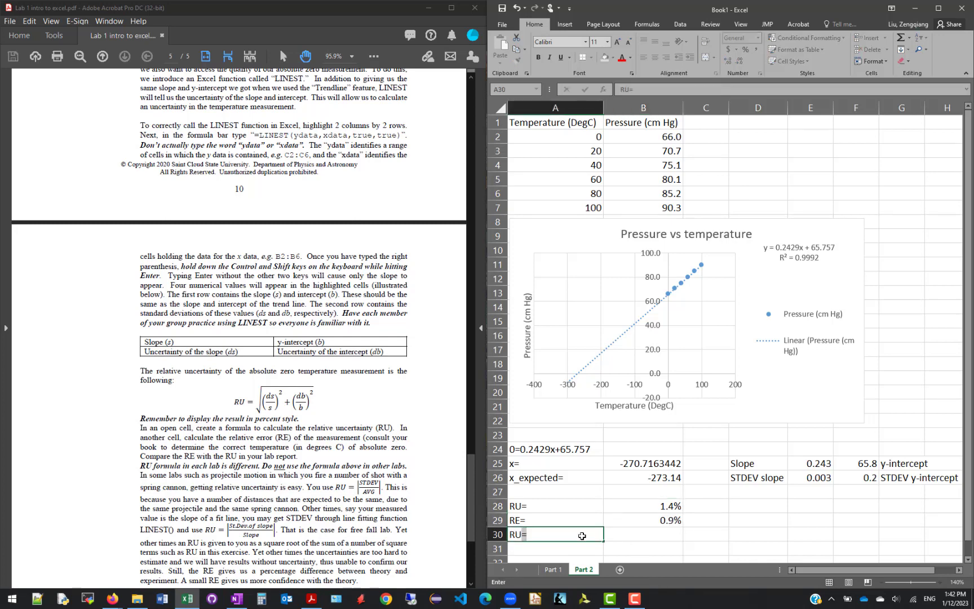
type(">")
type("so I proved")
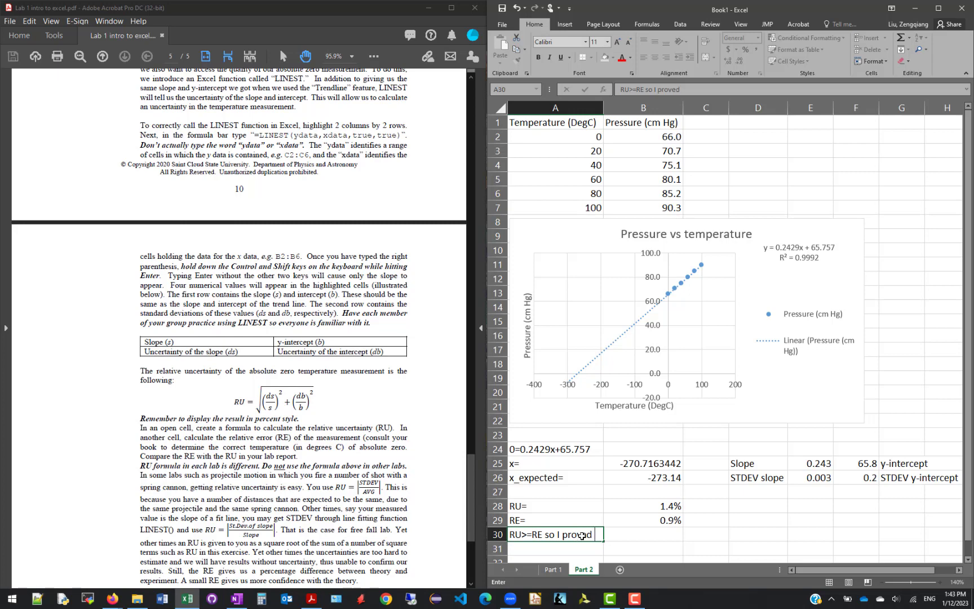
type(" the absolute zero t")
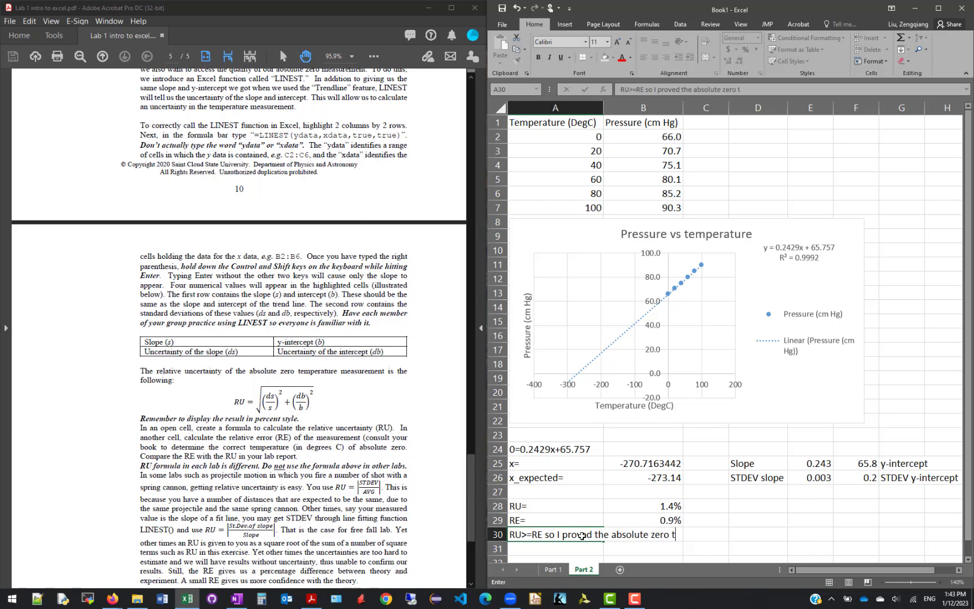
type("emperature.")
key("ctrl+Return")
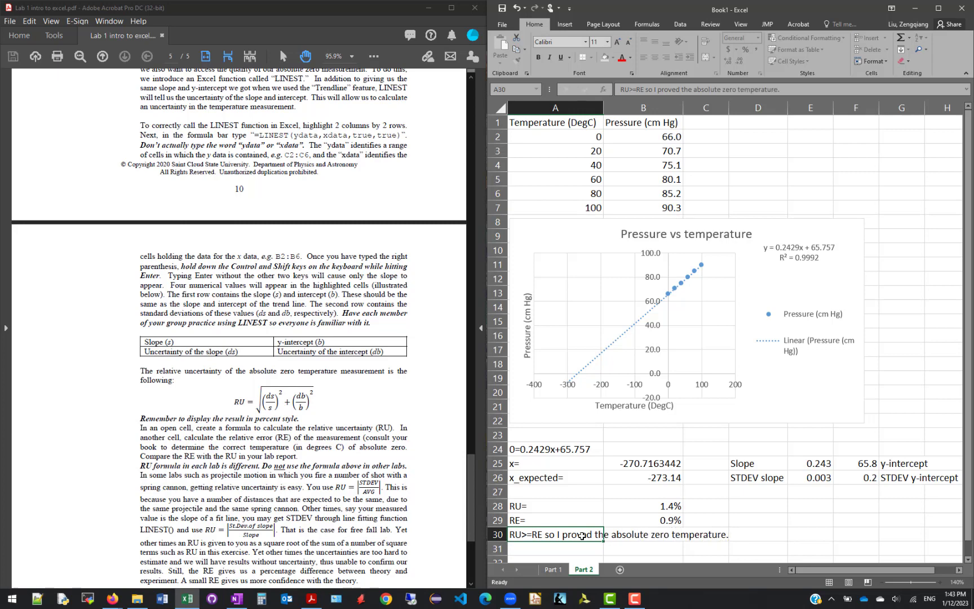
key("Return")
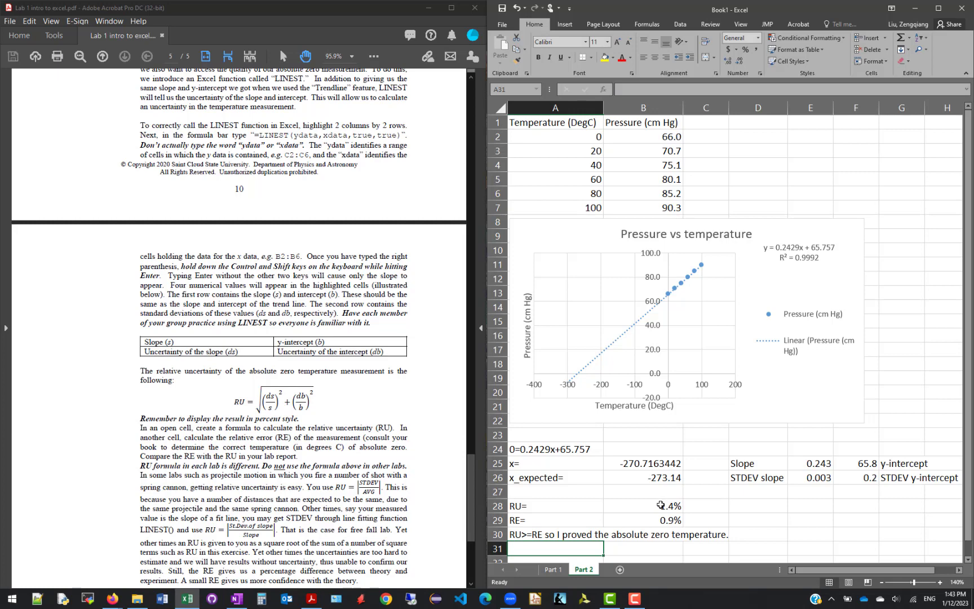